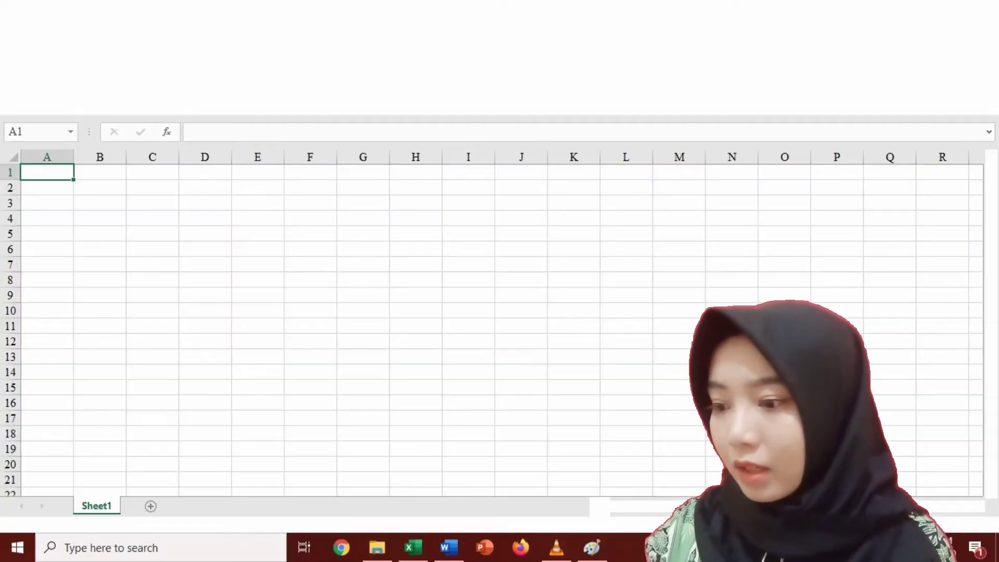
# Enter the report heading CV SEMANGAT, NERACA SALDO and PER 30 NOVEMBER 2019 in cells B2 to B4.
pyautogui.click(205, 157)
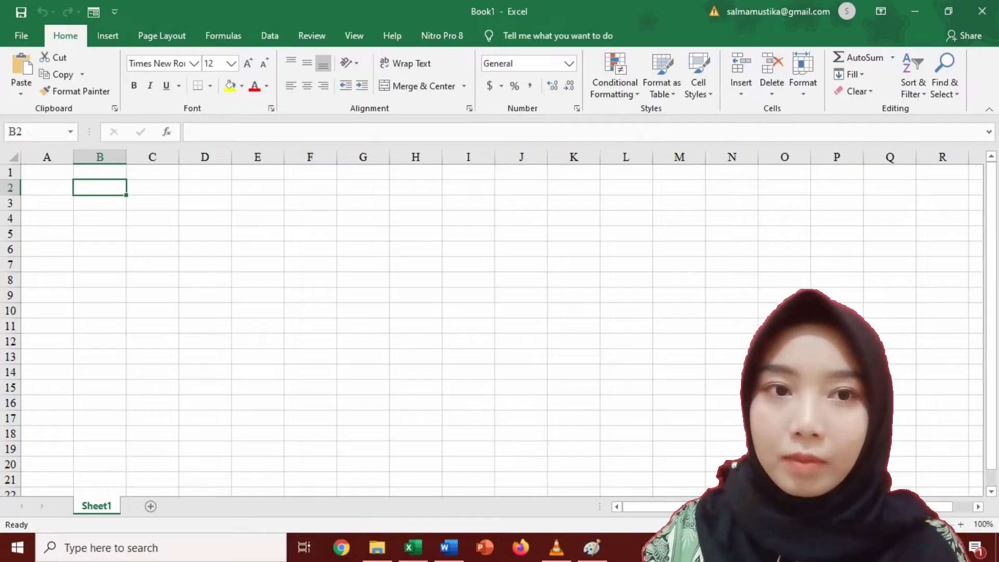
pyautogui.write('CV SEMANGAT')
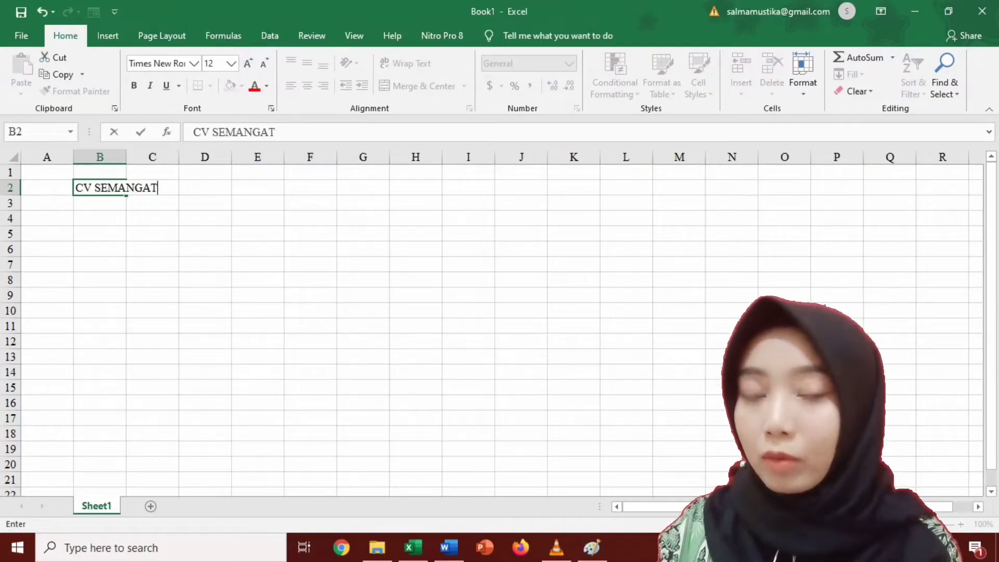
pyautogui.press('Return')
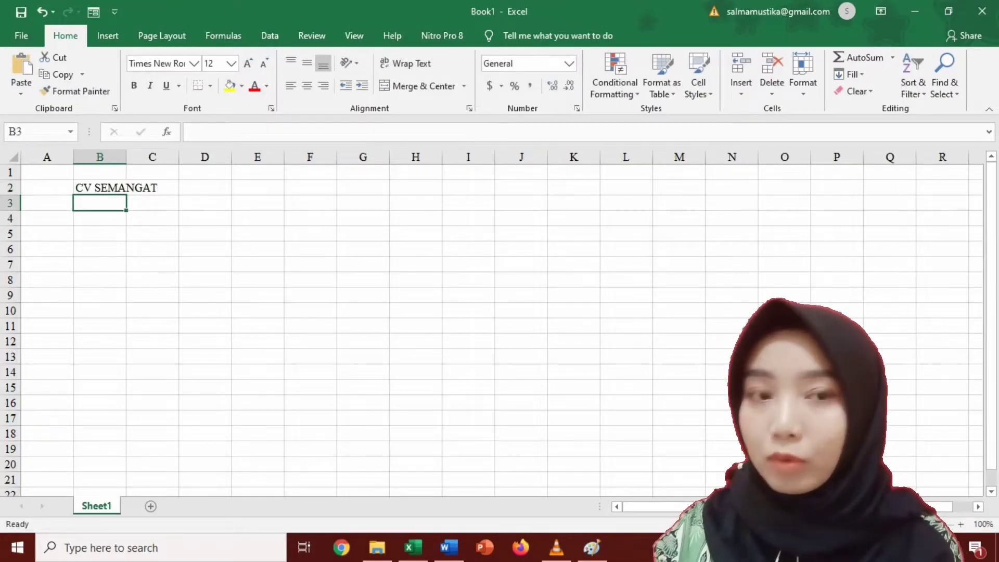
pyautogui.write('NERACA SALDO')
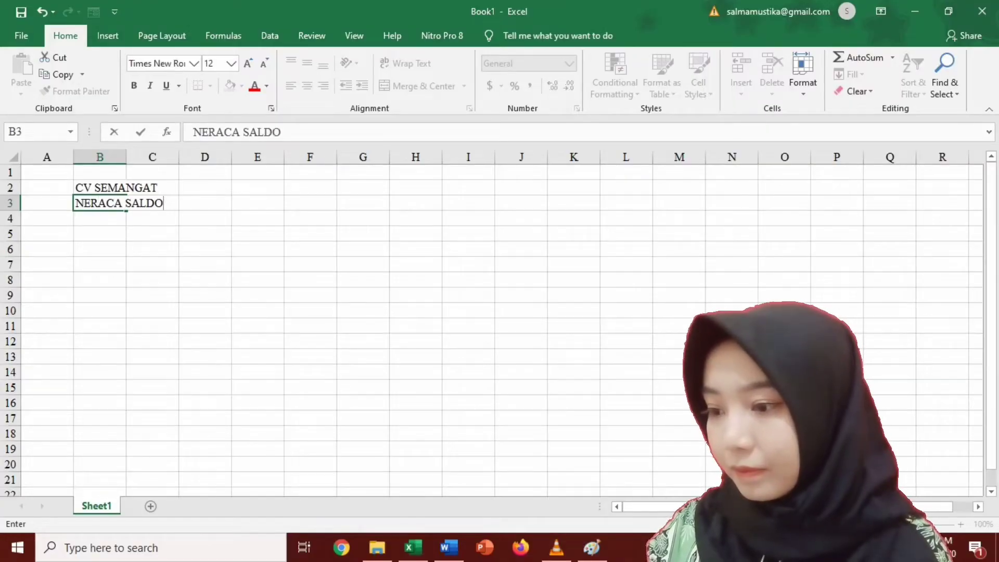
pyautogui.press('Return')
pyautogui.write('PER ')
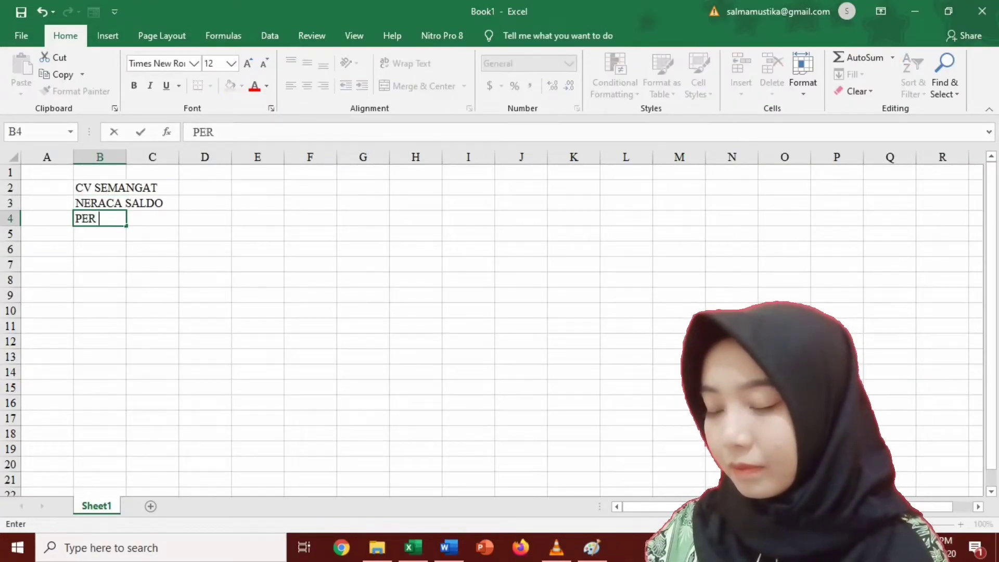
pyautogui.write('30 NOVEMB')
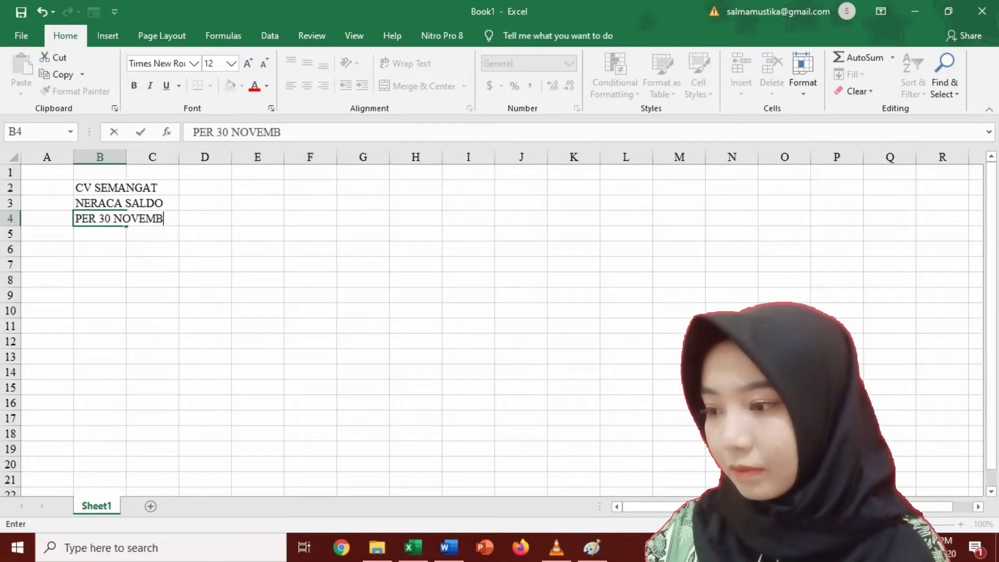
pyautogui.write('ER 2019')
pyautogui.press('Return')
pyautogui.press('Return')
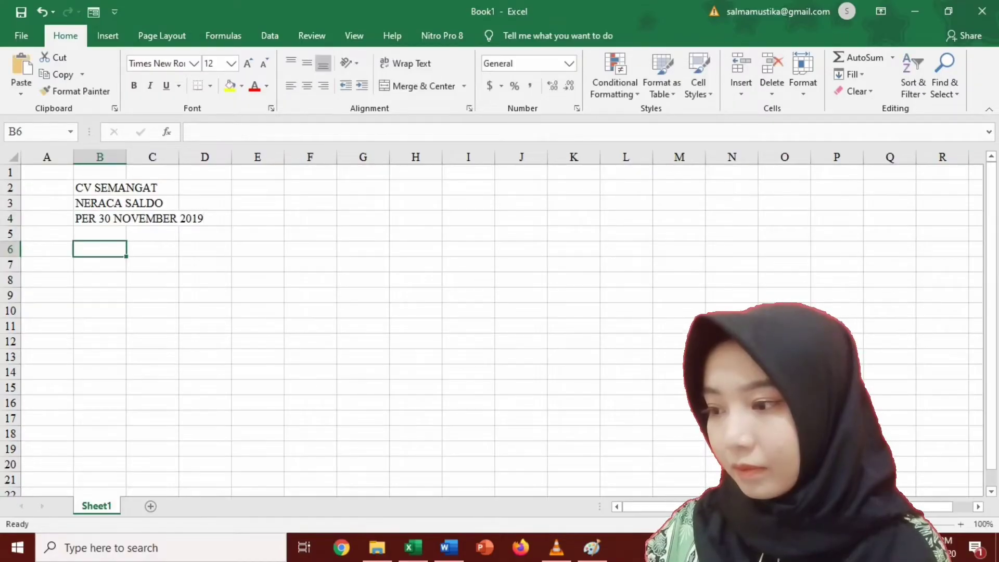
# Add the table headers NO AKUN, AKUN and SALDO in B6:D6, with DEBET and KREDIT in D7:E7.
pyautogui.write('NO AK')
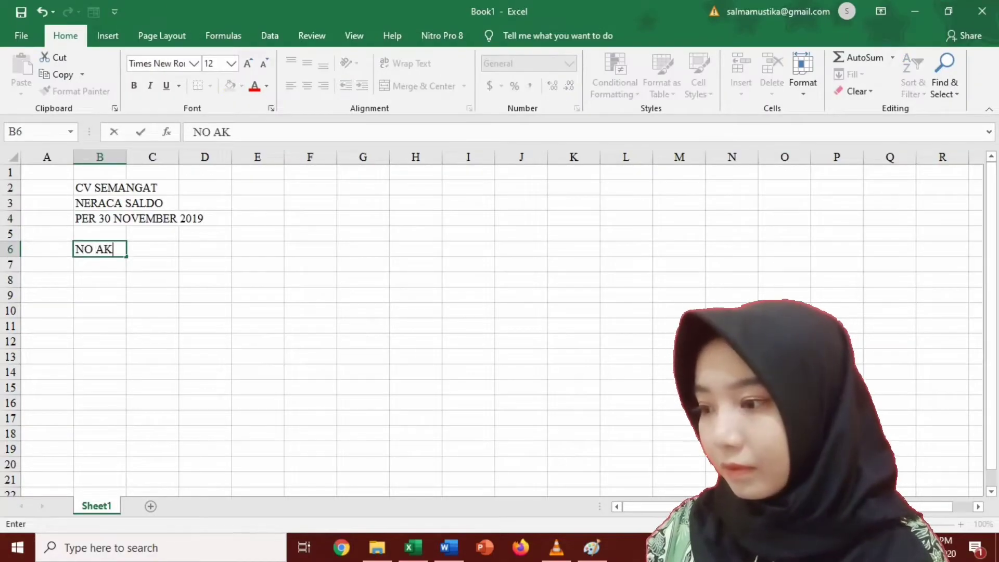
pyautogui.write('UN')
pyautogui.press('Tab')
pyautogui.write('AK')
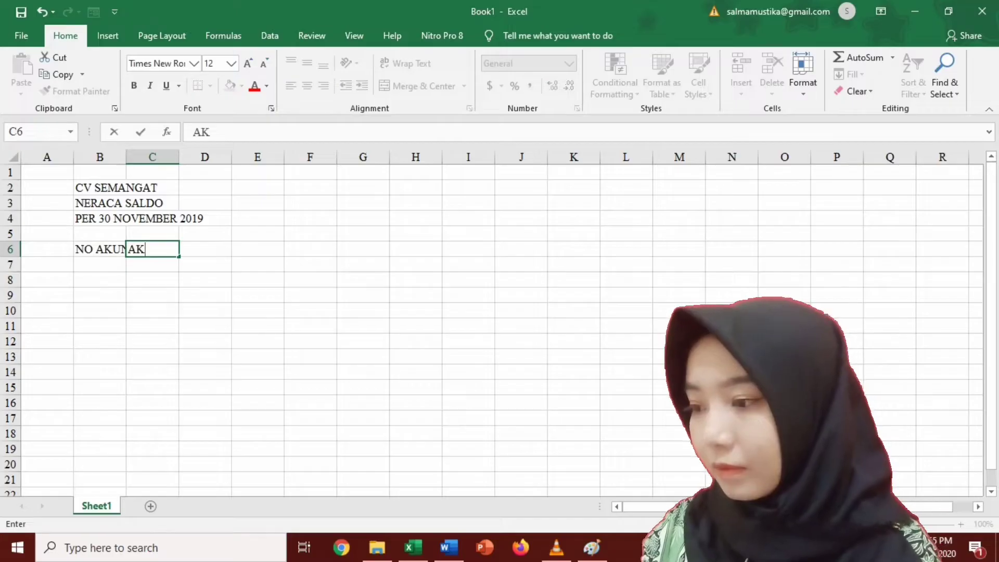
pyautogui.write('UN')
pyautogui.press('Tab')
pyautogui.write('SALDO')
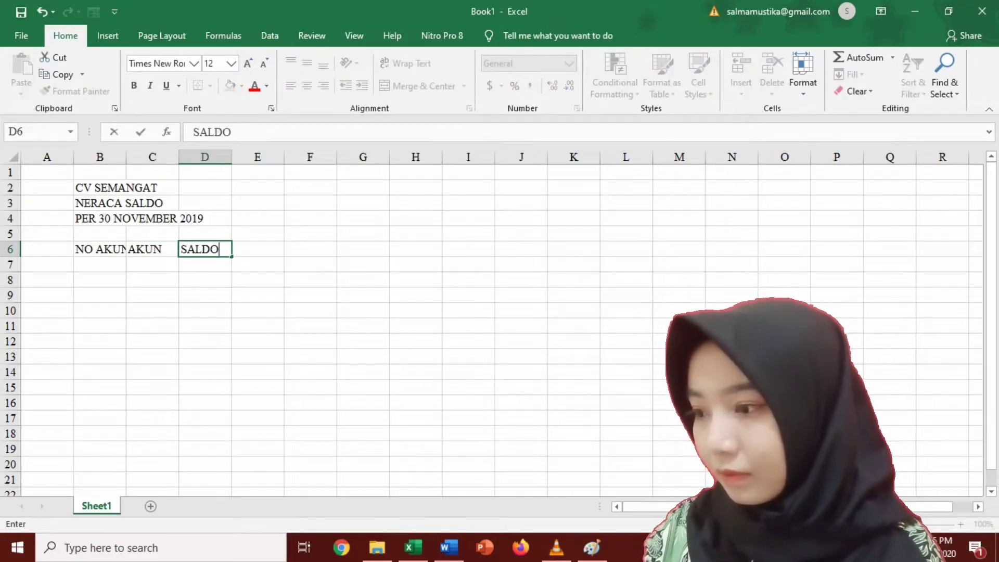
pyautogui.press('Return')
pyautogui.write('DEBET')
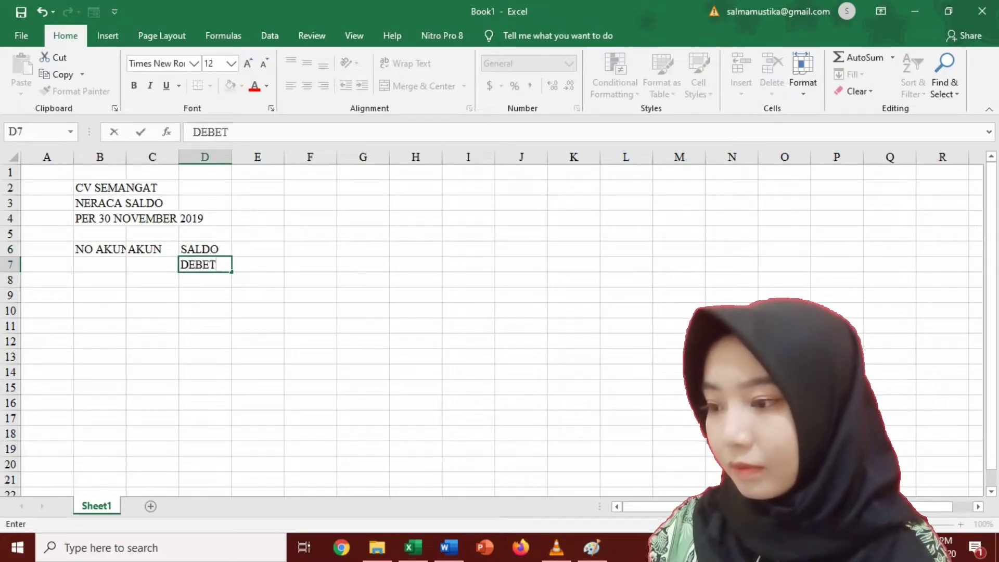
pyautogui.press('Tab')
pyautogui.write('KREDIT')
pyautogui.press('Return')
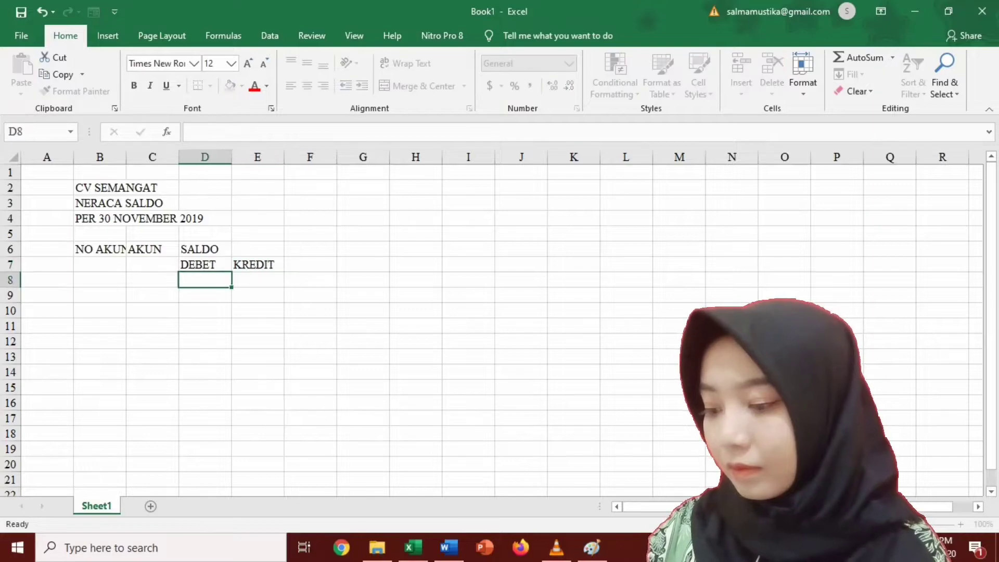
# Enter the ledger account codes 1000, 1100, 1101 and 1102 in cells B8 to B11.
pyautogui.press('Left')
pyautogui.press('Left')
pyautogui.write('1000')
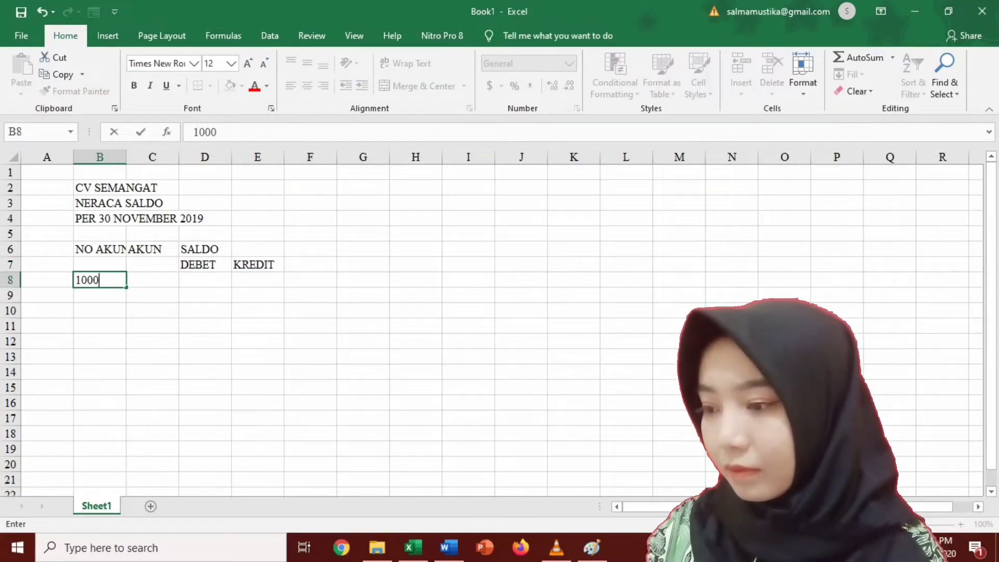
pyautogui.hotkey('ctrl', 'Return')
pyautogui.press('Down')
pyautogui.write('1100')
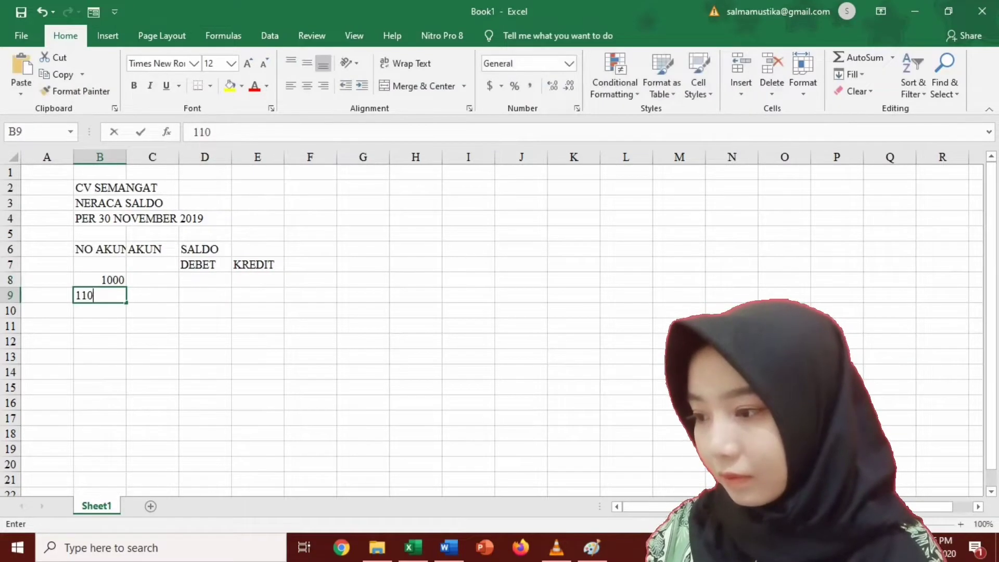
pyautogui.press('Return')
pyautogui.write('1101')
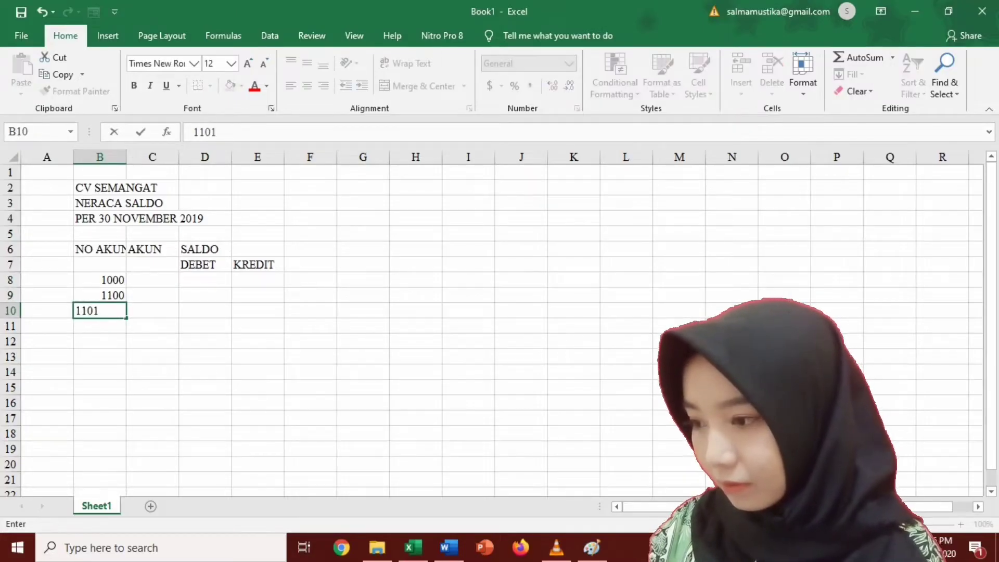
pyautogui.press('Return')
pyautogui.write('1102')
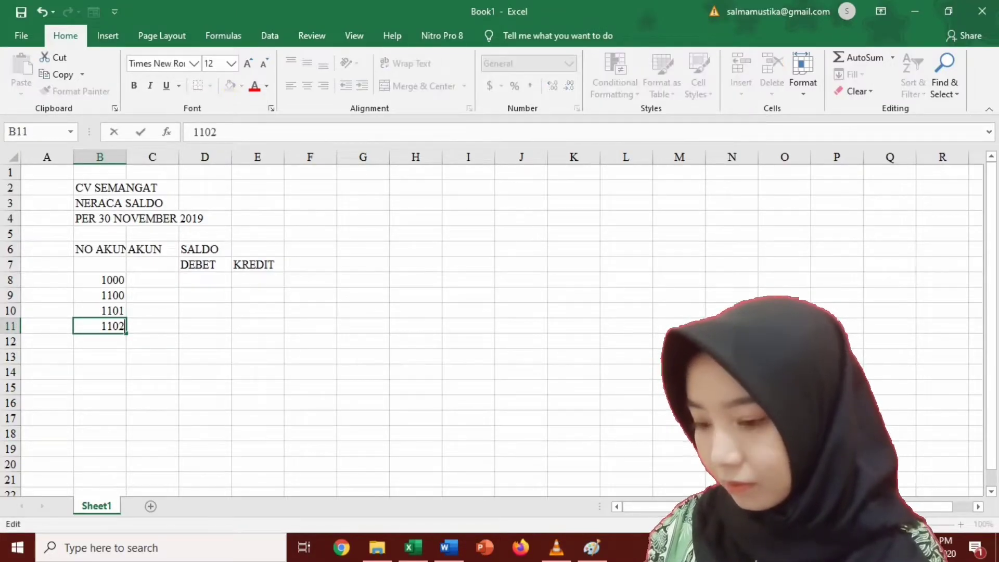
pyautogui.press('Return')
# Extend the code series in B10:B11 down to B14 so it continues through 1105.
pyautogui.press('Up')
pyautogui.press('Up')
pyautogui.hotkey('shift', 'Down')
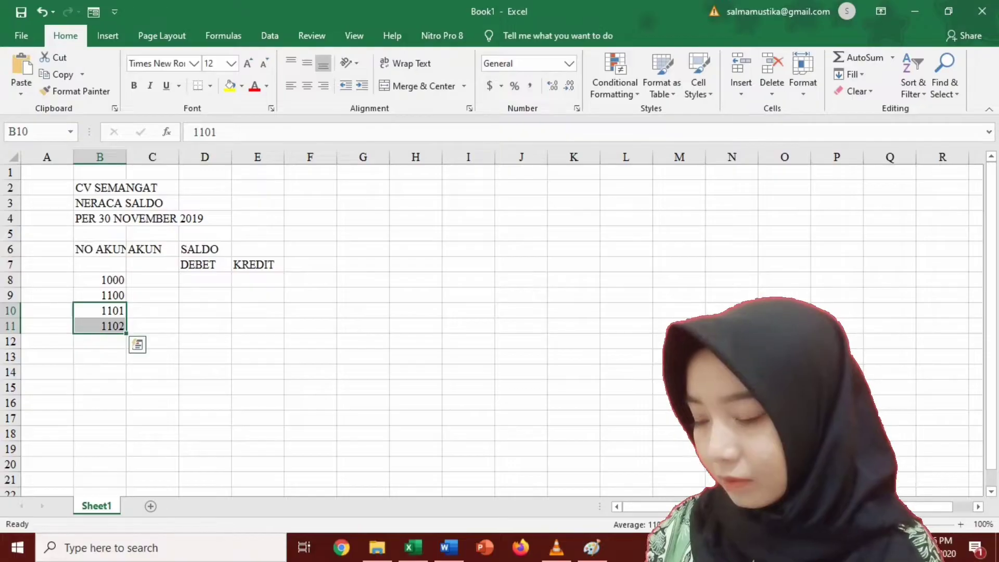
pyautogui.moveTo(126, 333); pyautogui.dragTo(128, 377)
# Enter the ledger account codes 1200, 1201, 1202 and 1203 in cells B15 to B18.
pyautogui.press('Down')
pyautogui.press('Down')
pyautogui.press('Down')
pyautogui.press('Down')
pyautogui.press('Down')
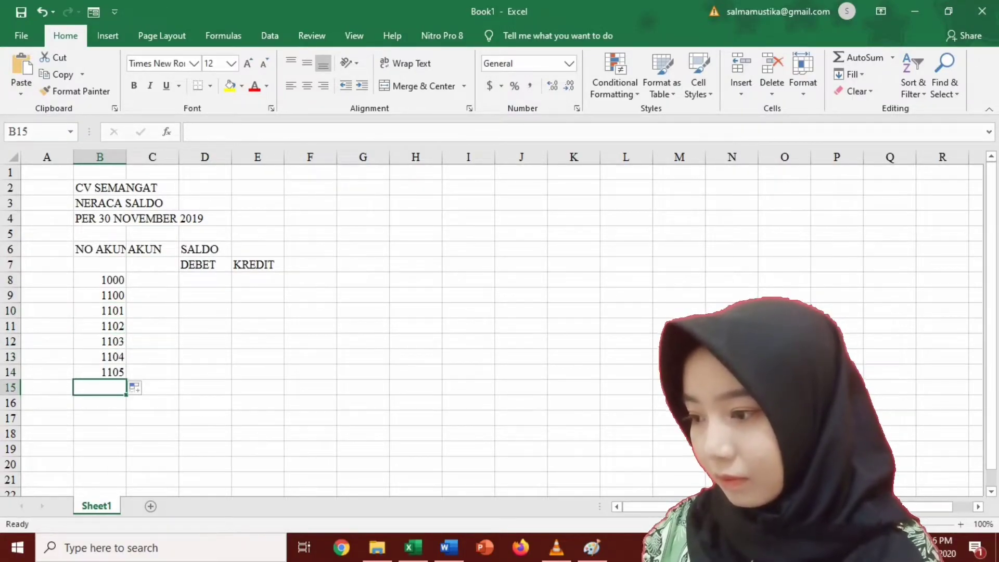
pyautogui.write('1200')
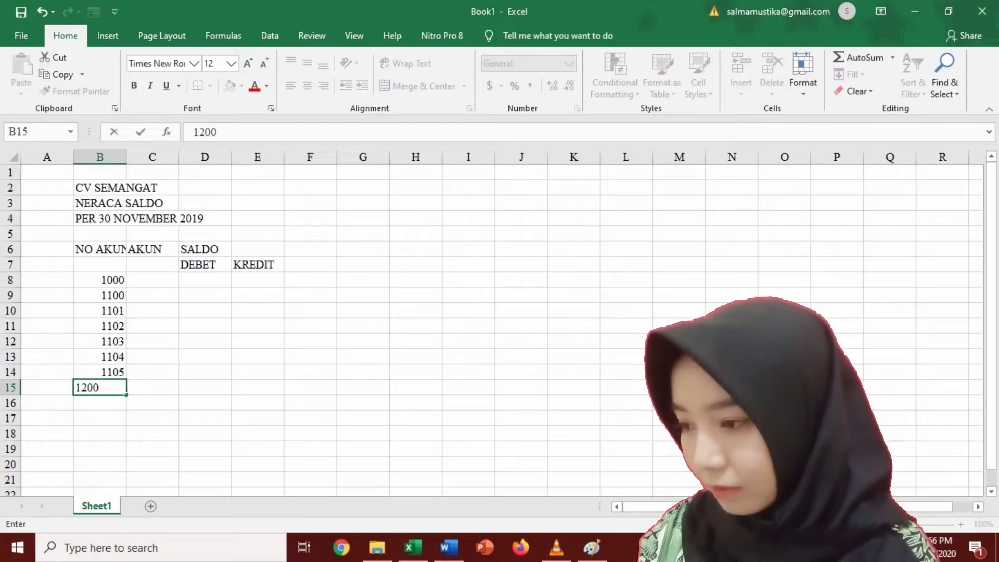
pyautogui.press('Return')
pyautogui.write('1201')
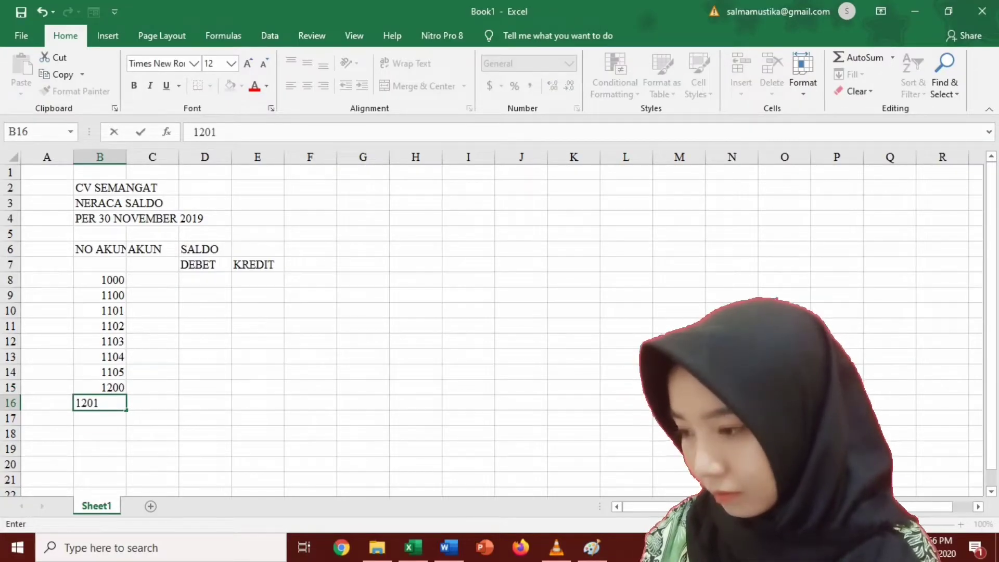
pyautogui.press('Return')
pyautogui.write('1202')
pyautogui.press('Return')
pyautogui.write('12')
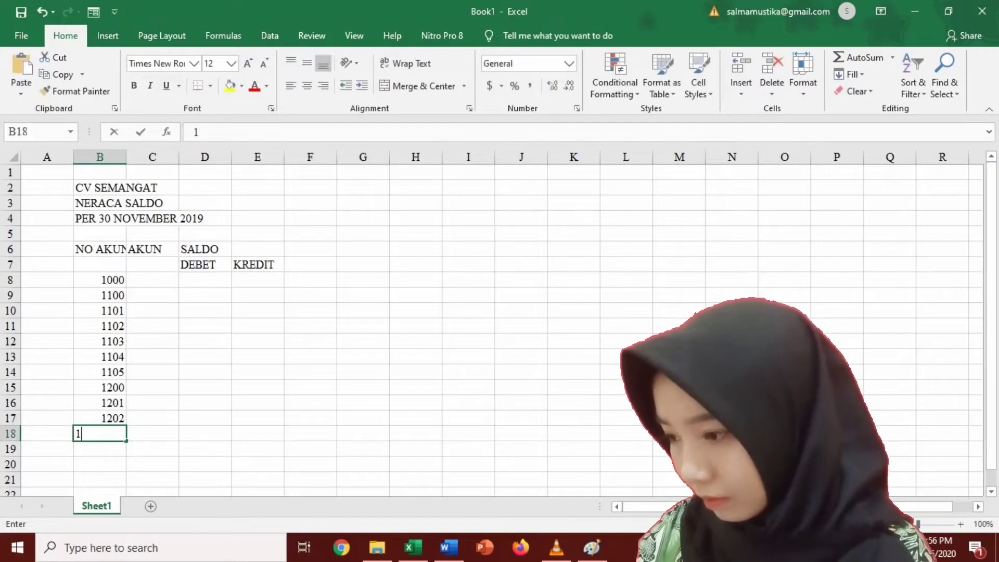
pyautogui.write('0')
pyautogui.press('BackSpace')
pyautogui.press('BackSpace')
pyautogui.write('2')
pyautogui.press('BackSpace')
pyautogui.write('120')
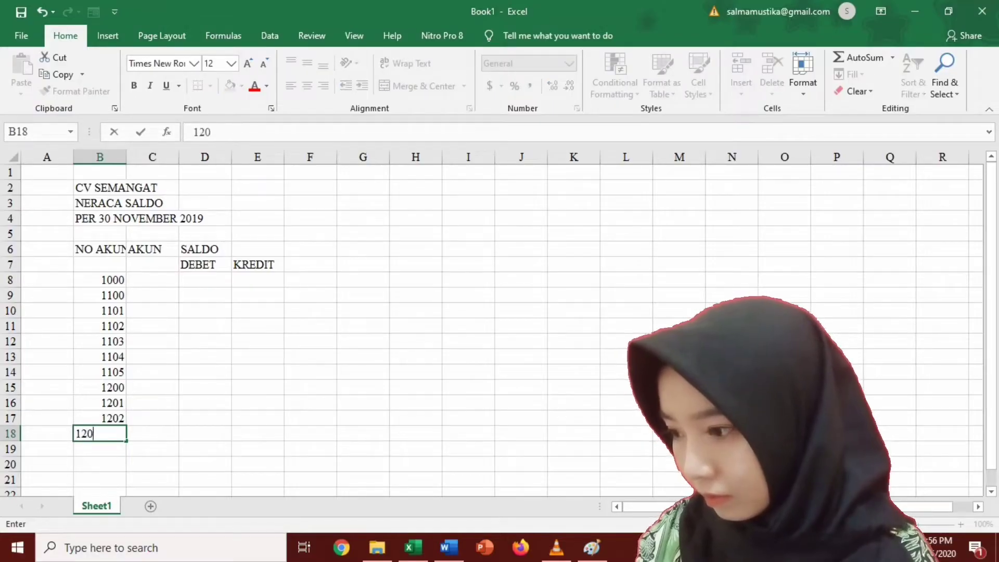
pyautogui.write('3')
pyautogui.press('Return')
# Enter the ledger account codes 2000 and 2100 in cells B19 and B20.
pyautogui.write('3')
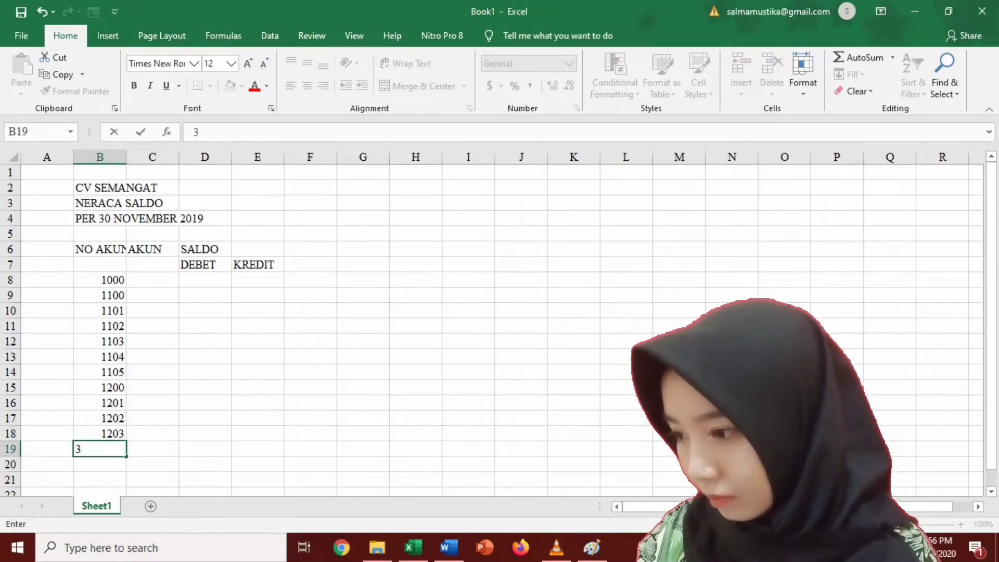
pyautogui.press('BackSpace')
pyautogui.write('2000')
pyautogui.press('Return')
pyautogui.write('210')
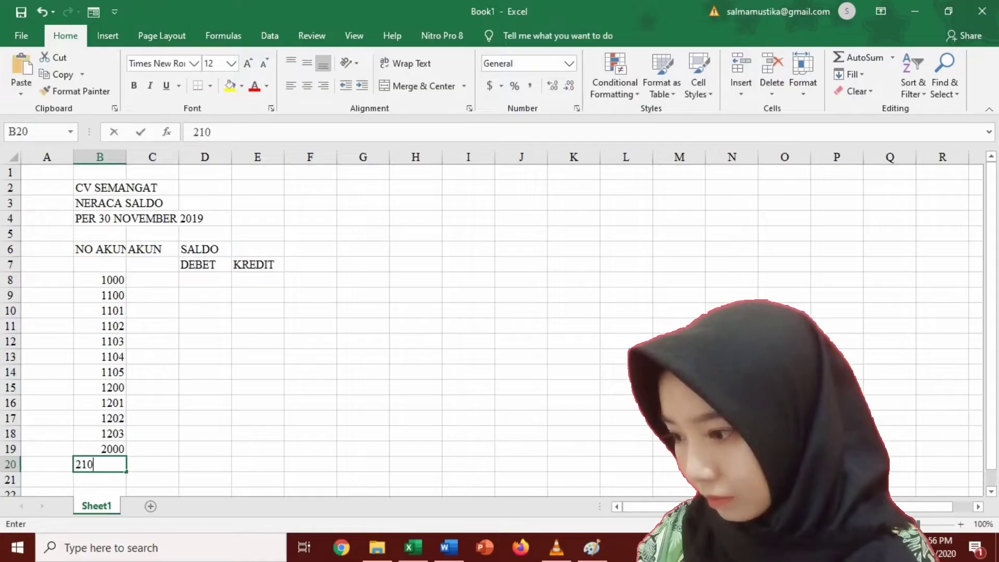
pyautogui.write('0')
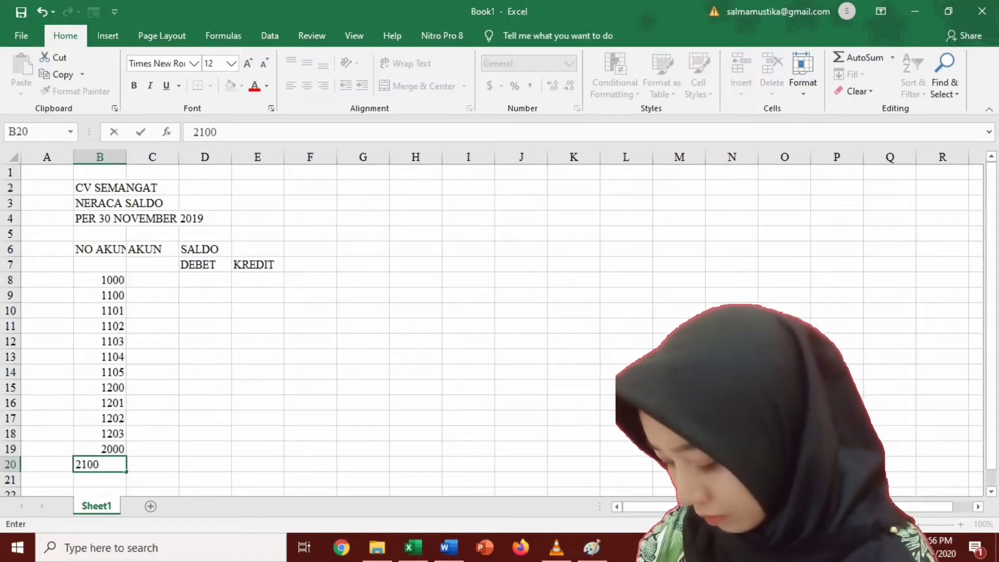
pyautogui.press('Return')
# Enter the ledger account codes 2101, 2102 and 2103 in cells B21 to B23.
pyautogui.write('2101')
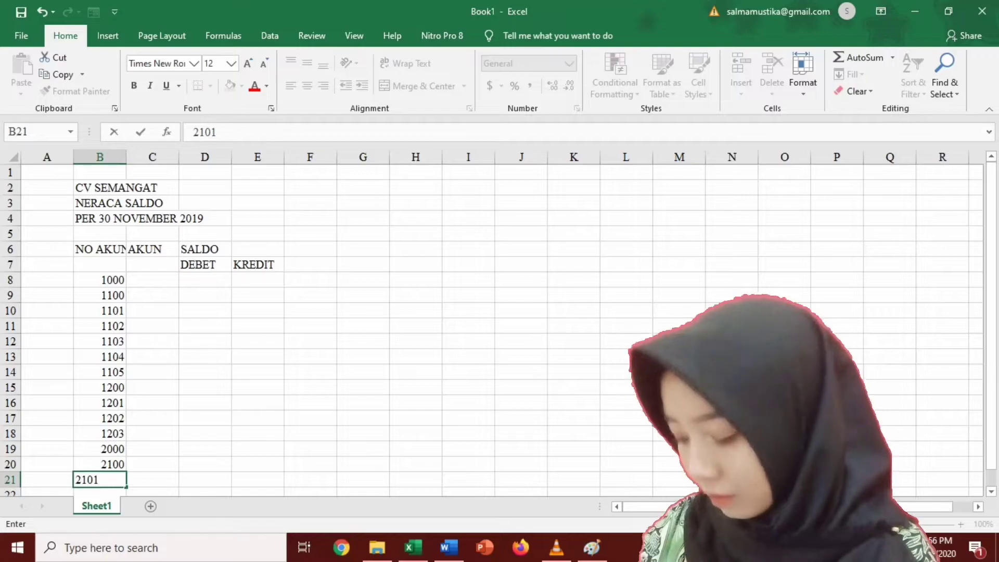
pyautogui.press('Return')
pyautogui.write('2101')
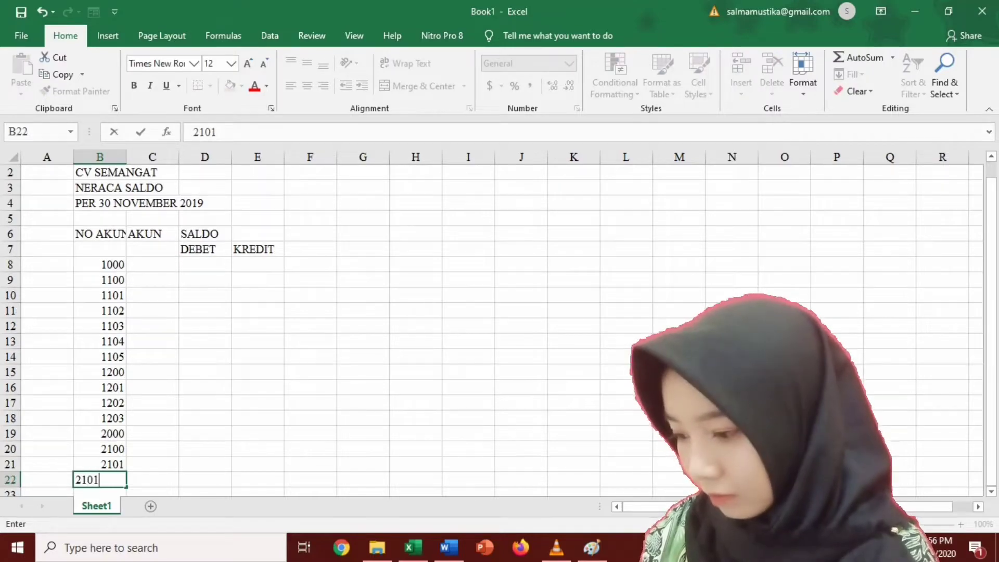
pyautogui.press('BackSpace')
pyautogui.write('2')
pyautogui.press('Return')
pyautogui.write('2101')
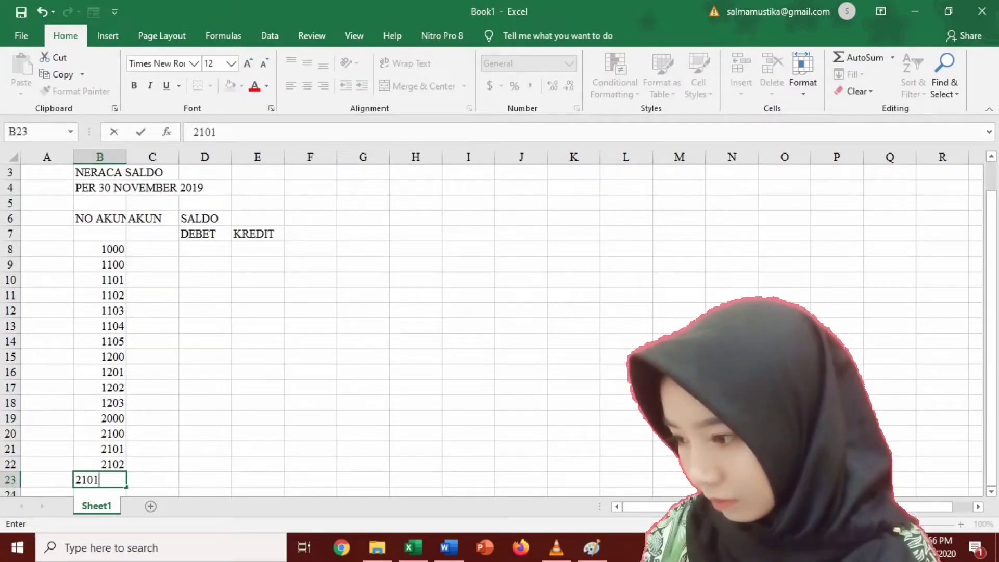
pyautogui.press('BackSpace')
pyautogui.write('3')
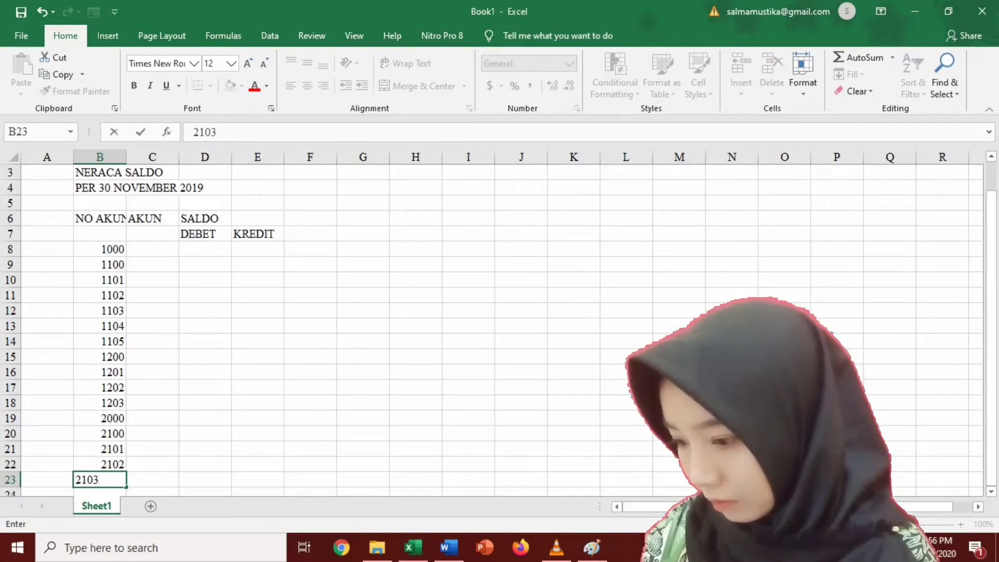
pyautogui.press('Return')
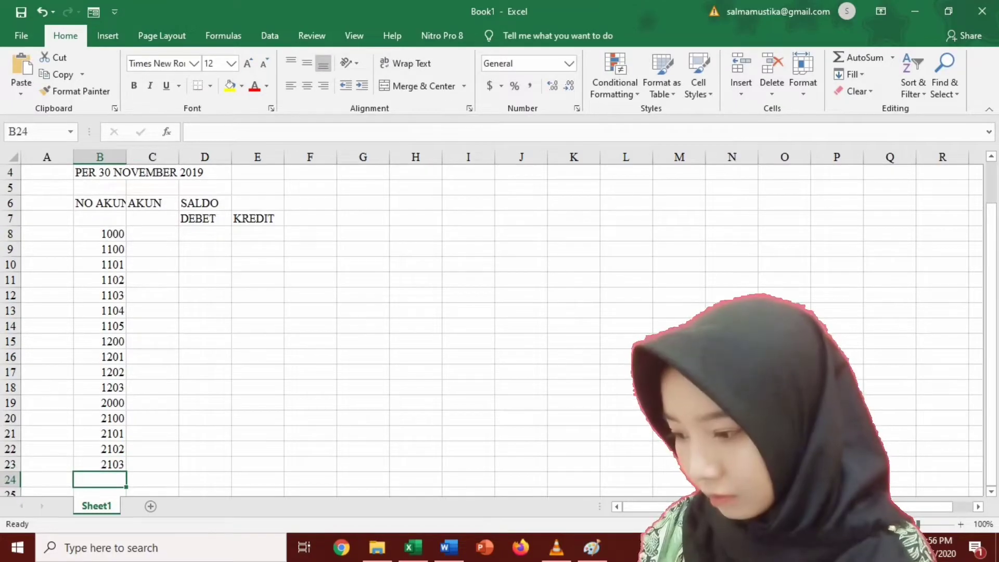
# Enter the ledger account codes 3000, 3101 and 3102 in cells B24 to B26.
pyautogui.write('3000')
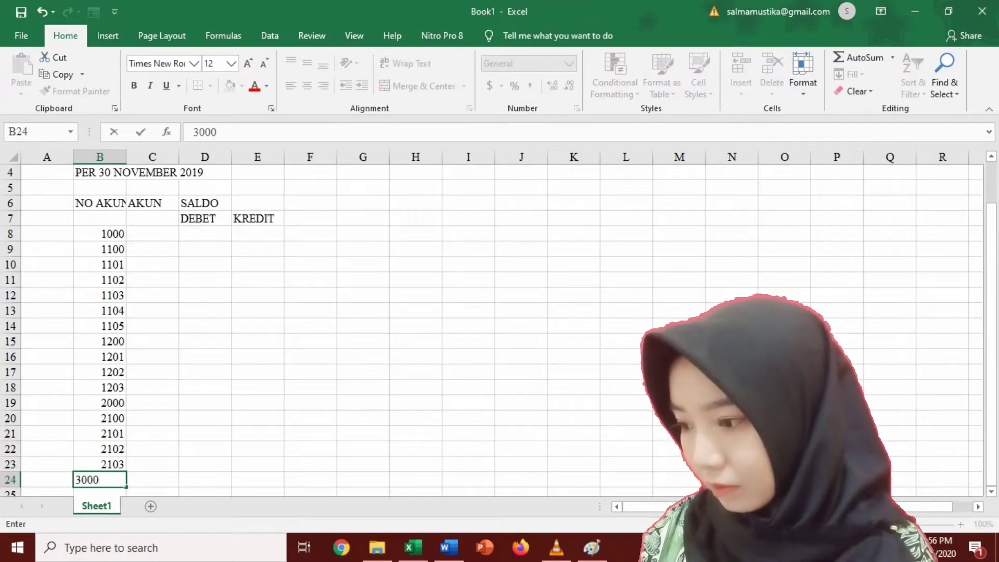
pyautogui.press('Return')
pyautogui.write('3101')
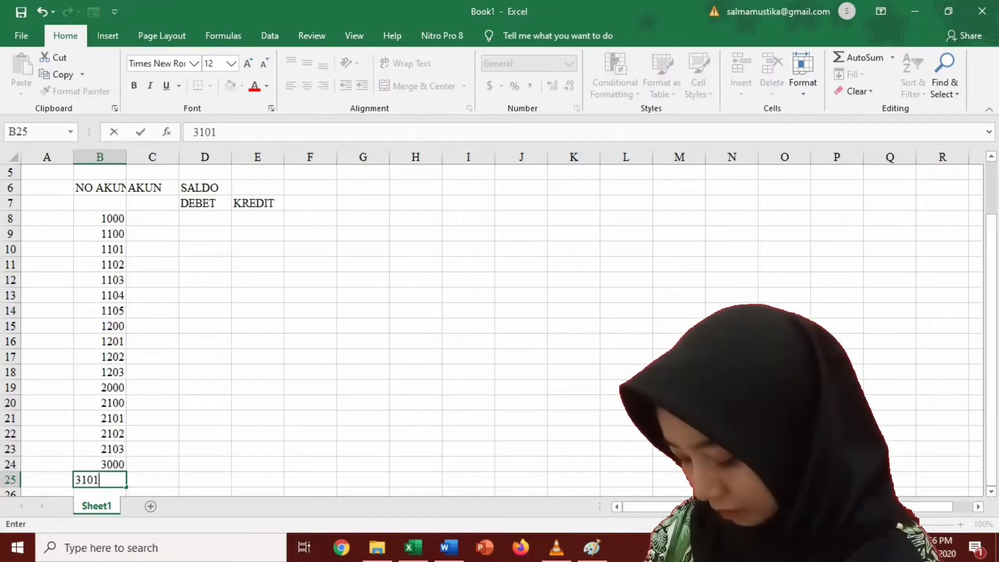
pyautogui.press('Return')
pyautogui.write('30')
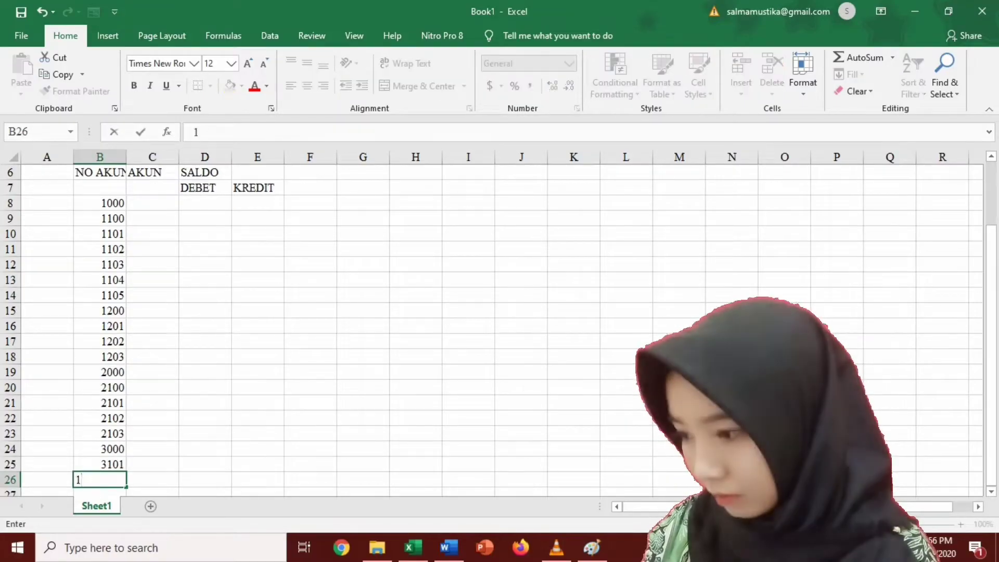
pyautogui.press('BackSpace')
pyautogui.write('102')
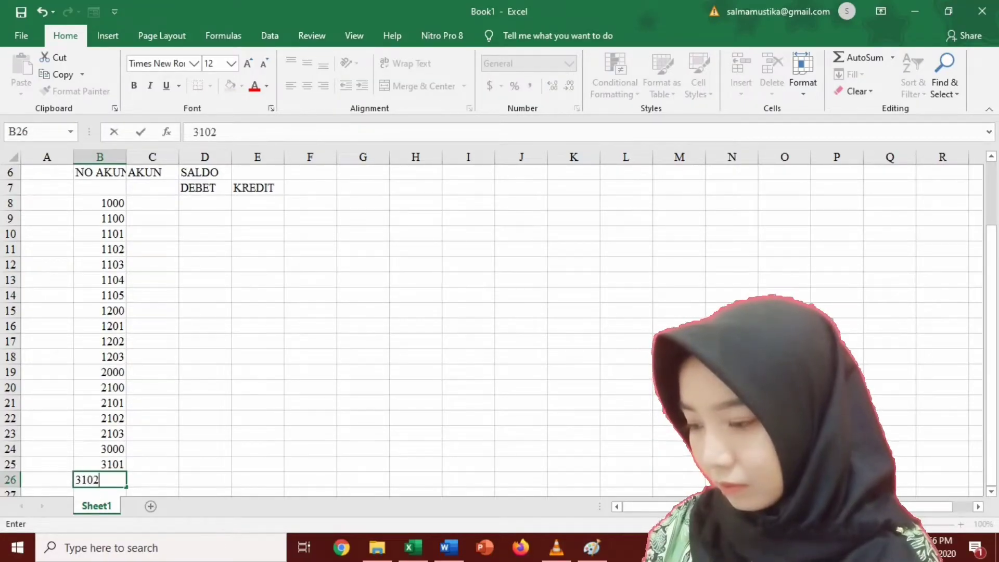
pyautogui.press('Return')
# Enter the ledger account codes 4000 and 4101 in cells B27 and B28.
pyautogui.write('400')
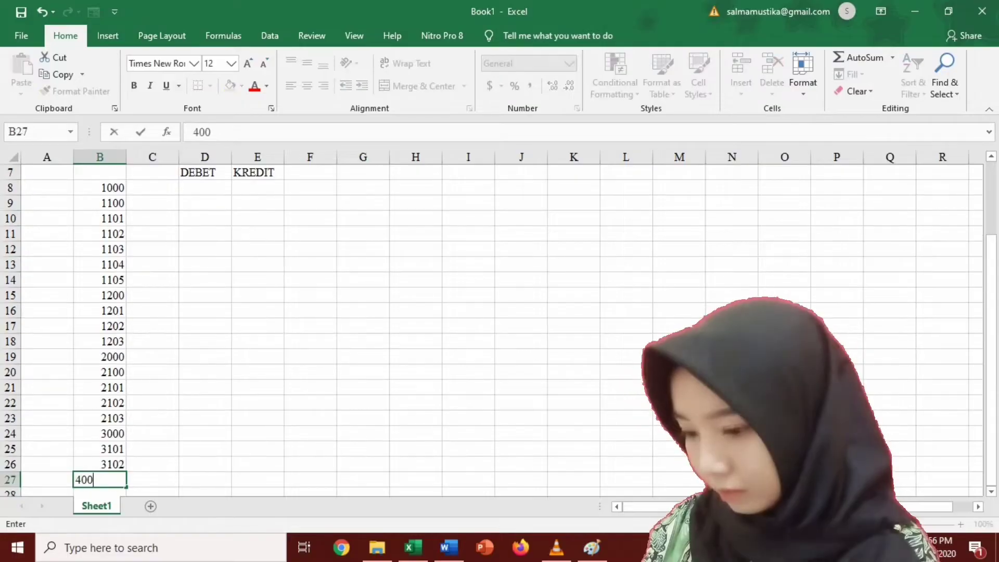
pyautogui.write('0')
pyautogui.press('Return')
pyautogui.write('4101')
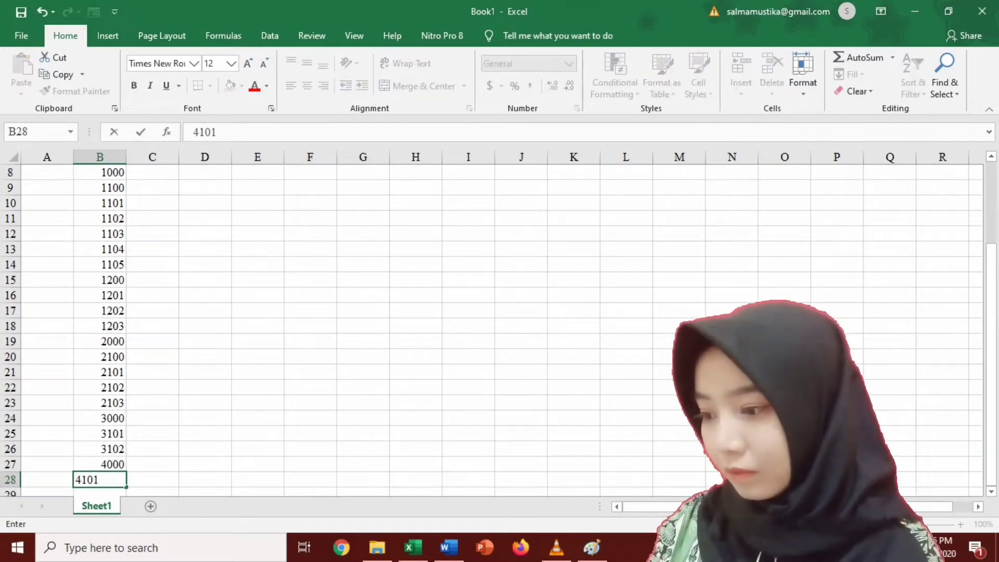
pyautogui.press('Return')
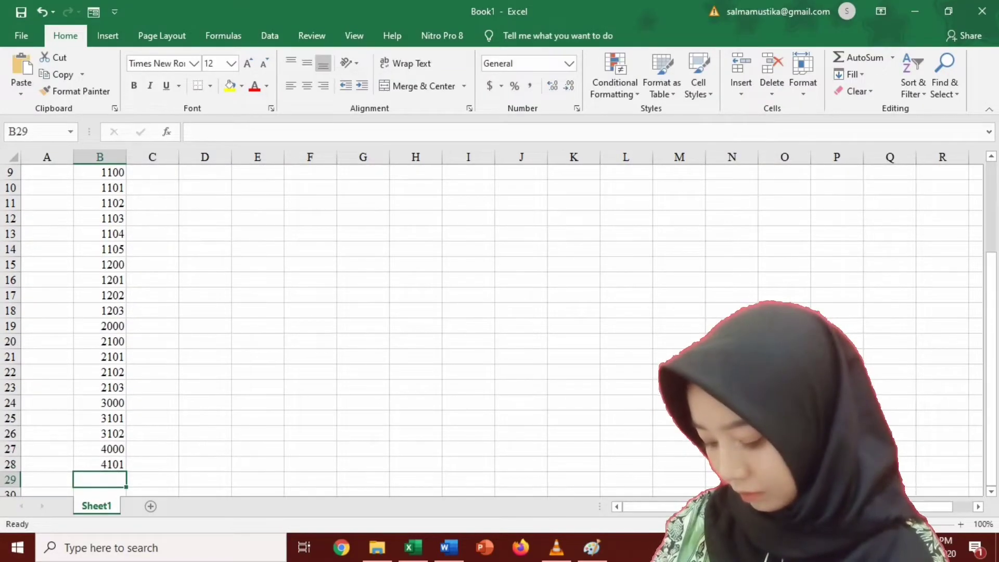
# Enter the ledger account codes 5000, 5101 and 5102 in cells B29 to B31.
pyautogui.write('5000')
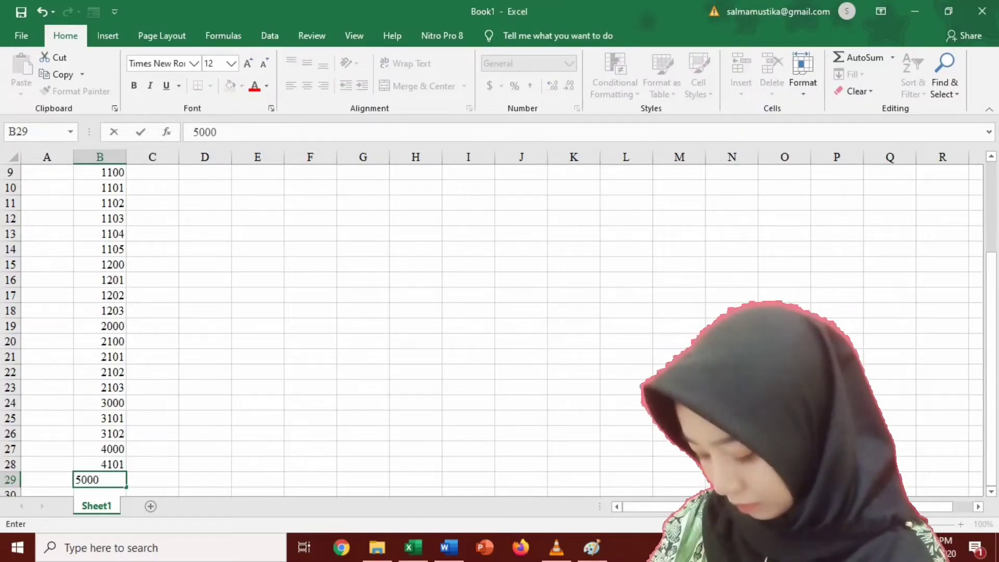
pyautogui.press('Return')
pyautogui.write('5101')
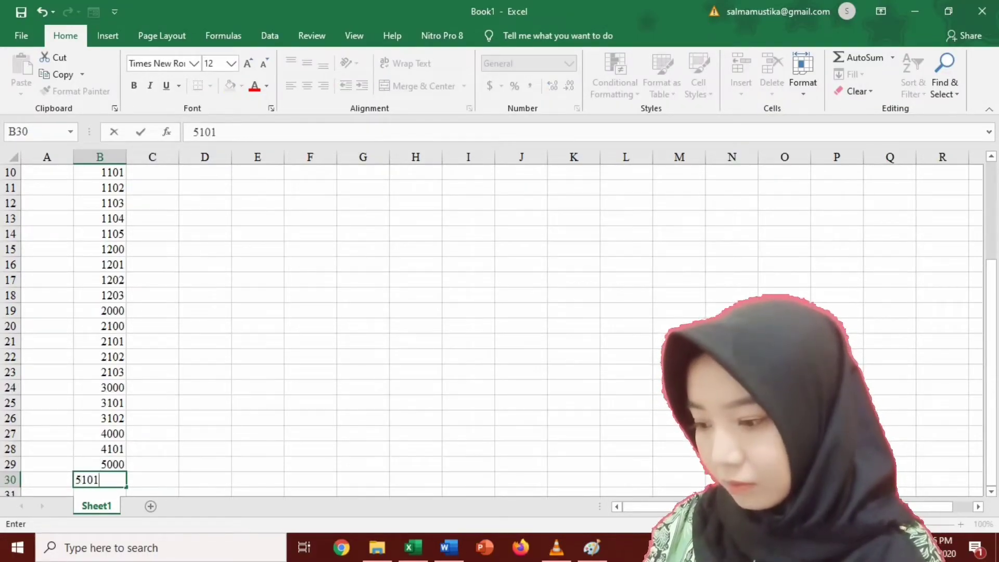
pyautogui.press('Return')
pyautogui.write('5101')
pyautogui.press('BackSpace')
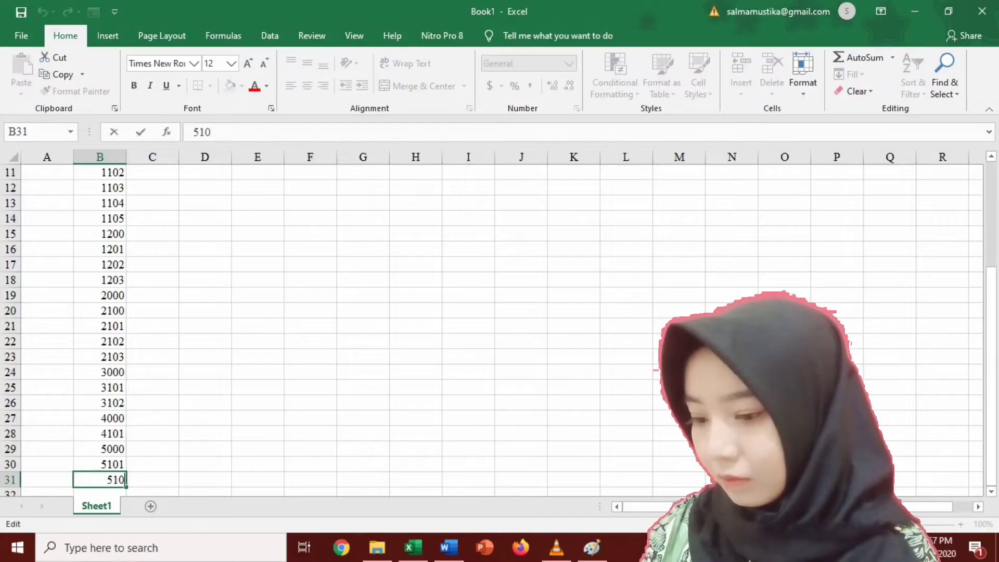
pyautogui.write('2')
pyautogui.press('Return')
# Extend the account code series from 5101 and 5102 down to 5108 in cell B37.
pyautogui.press('Up')
pyautogui.hotkey('shift', 'Down')
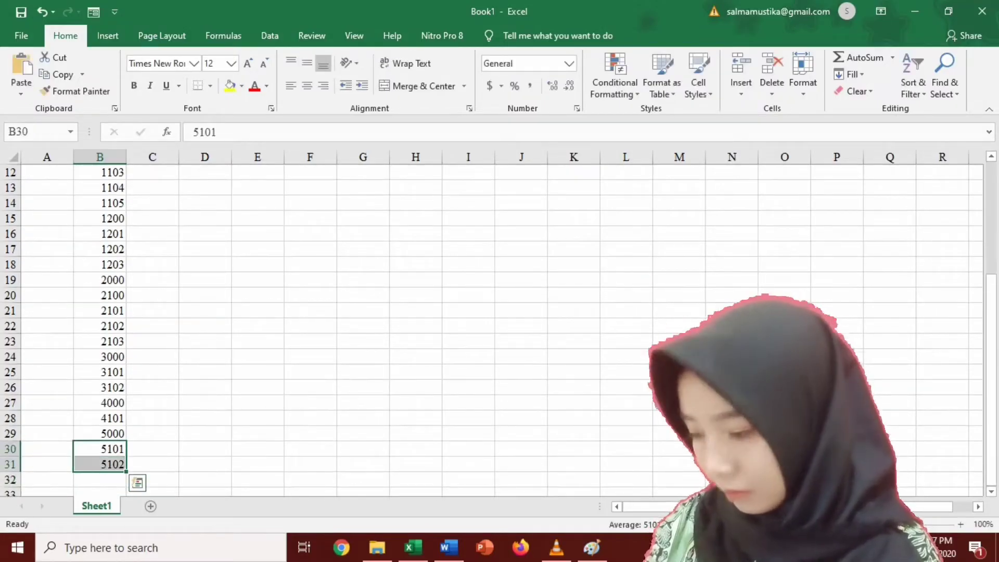
pyautogui.moveTo(126, 472); pyautogui.dragTo(156, 479)
pyautogui.press('Down')
pyautogui.press('Down')
pyautogui.press('Down')
pyautogui.press('Down')
pyautogui.press('Down')
pyautogui.press('Down')
pyautogui.press('Down')
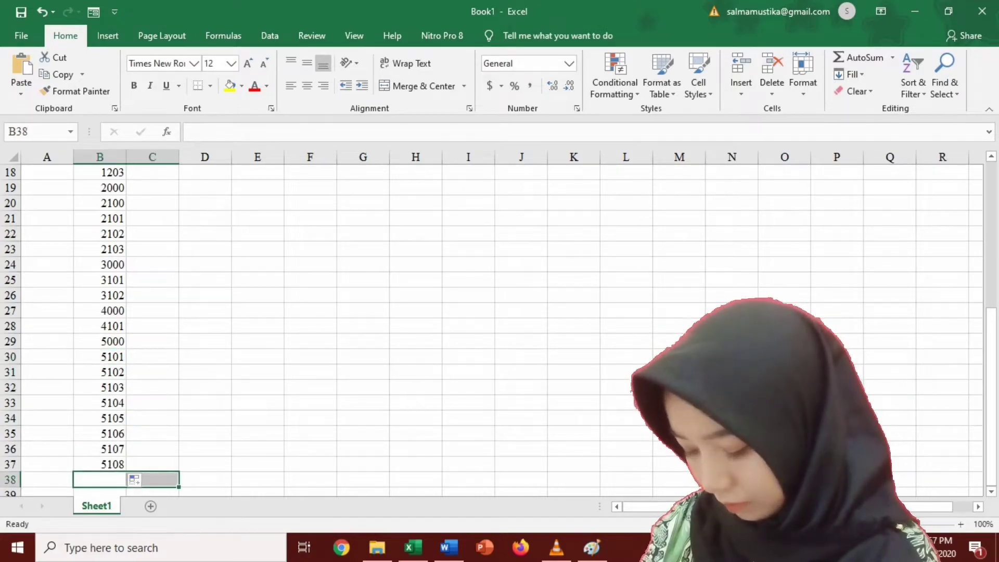
# Merge and center cells B38 and C38 and enter the label JUMLAH.
pyautogui.click(416, 86)
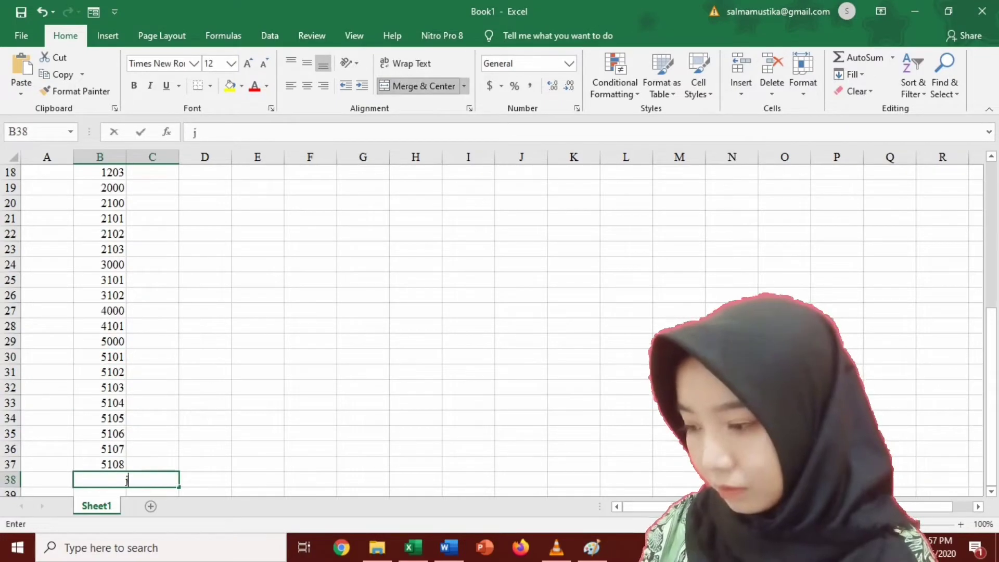
pyautogui.write('j')
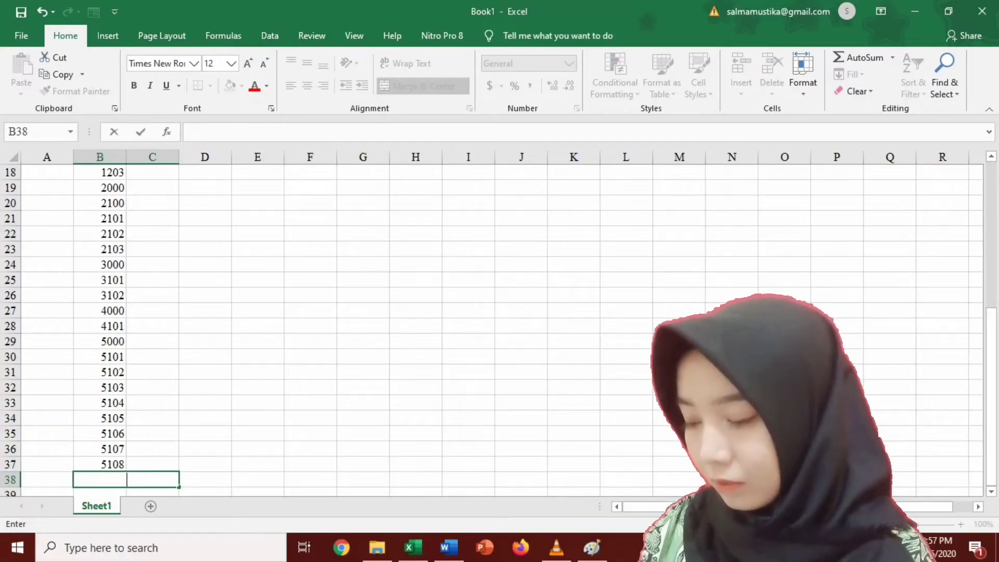
pyautogui.press('BackSpace')
pyautogui.write('JUMLAH')
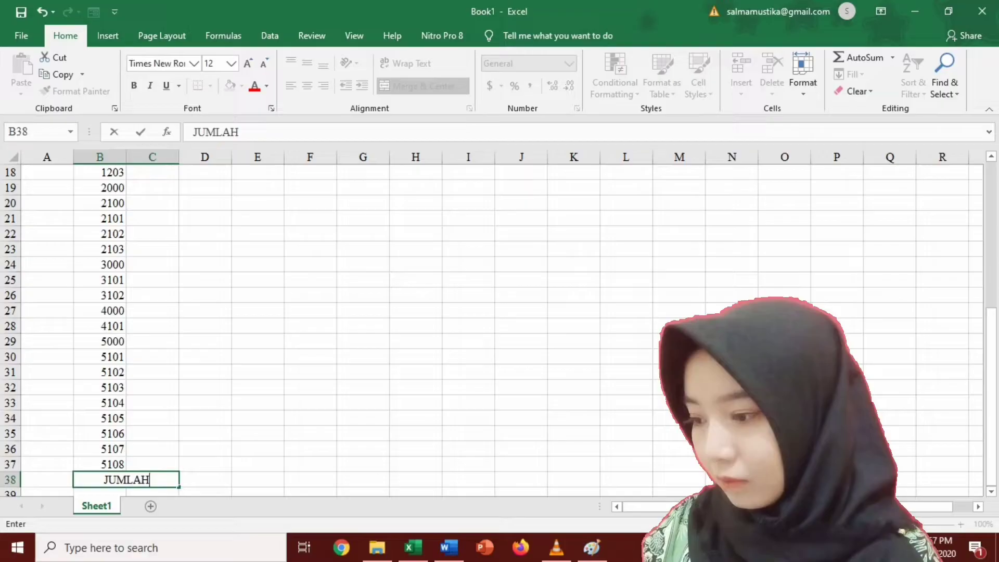
pyautogui.press('Up')
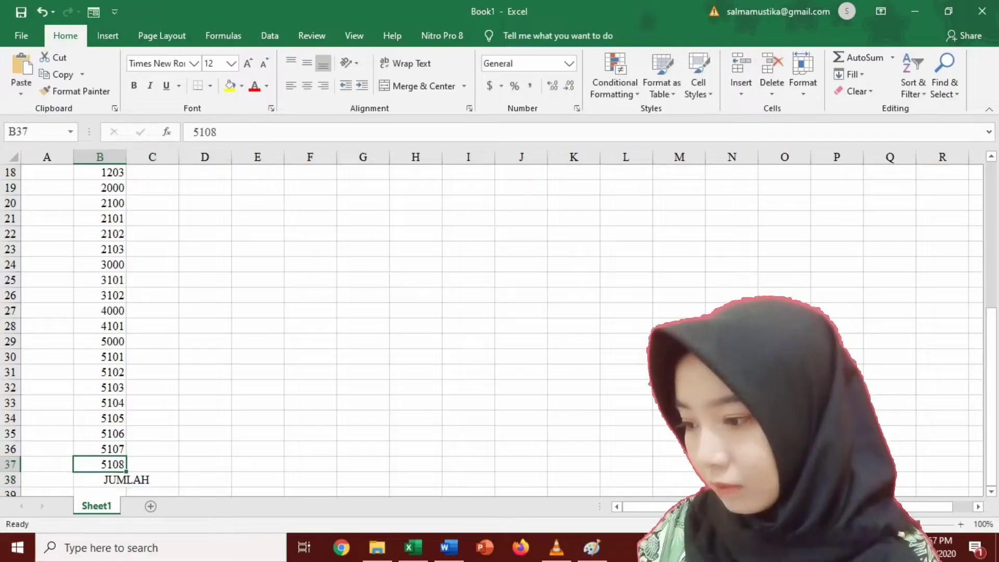
# Enter the account names Aktiva and Aktiva Lancar in cells C8 and C9.
pyautogui.press('Up')
pyautogui.press('Up')
pyautogui.press('Up')
pyautogui.press('Up')
pyautogui.press('Up')
pyautogui.press('Up')
pyautogui.press('Up')
pyautogui.press('Up')
pyautogui.press('Up')
pyautogui.press('Up')
pyautogui.press('Up')
pyautogui.press('Up')
pyautogui.press('Up')
pyautogui.press('Up')
pyautogui.press('Up')
pyautogui.press('Up')
pyautogui.press('Up')
pyautogui.press('Up')
pyautogui.press('Up')
pyautogui.press('Up')
pyautogui.press('Up')
pyautogui.press('Down')
pyautogui.press('Down')
pyautogui.press('Down')
pyautogui.press('Down')
pyautogui.press('Down')
pyautogui.press('Down')
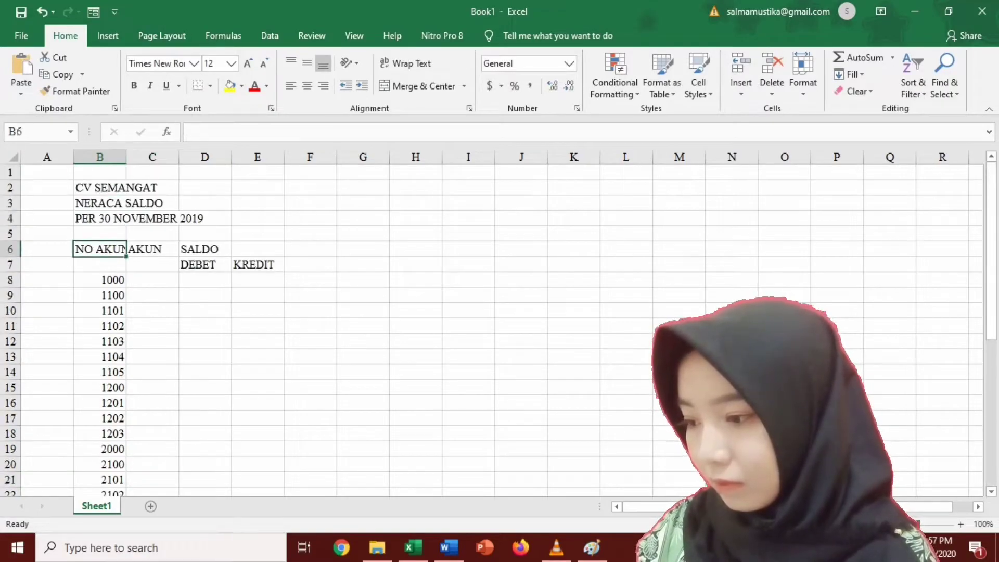
pyautogui.press('Right')
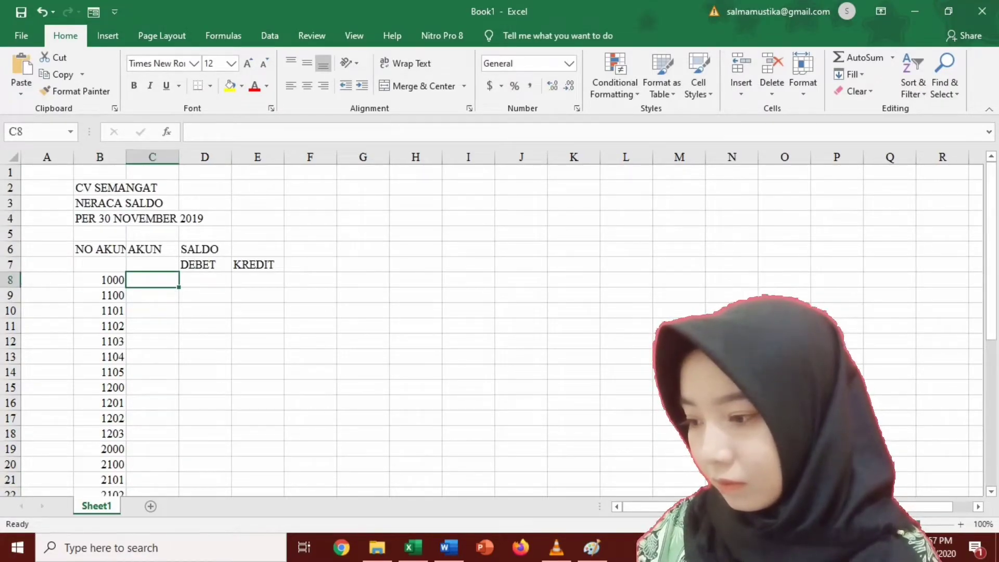
pyautogui.write('Akti')
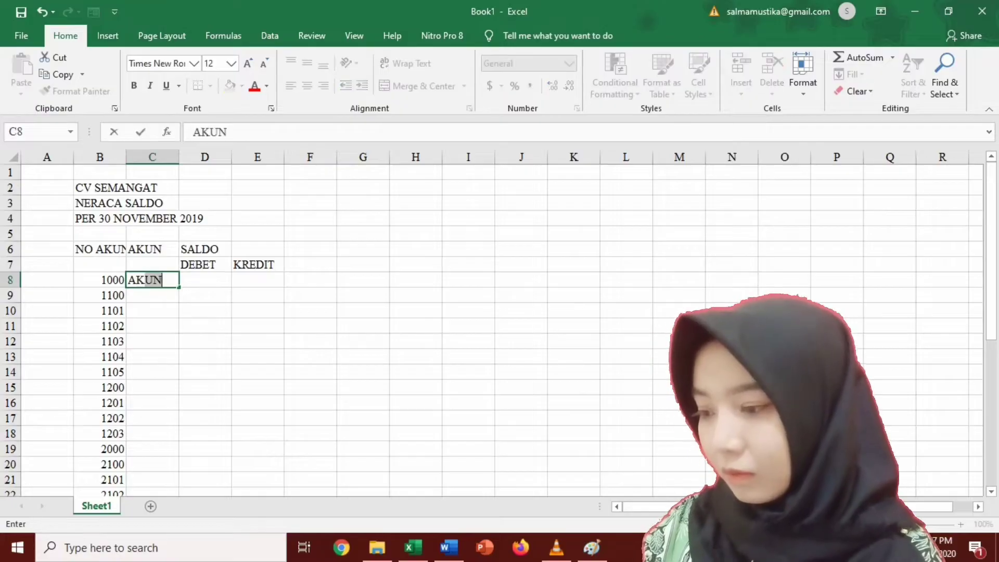
pyautogui.write('va')
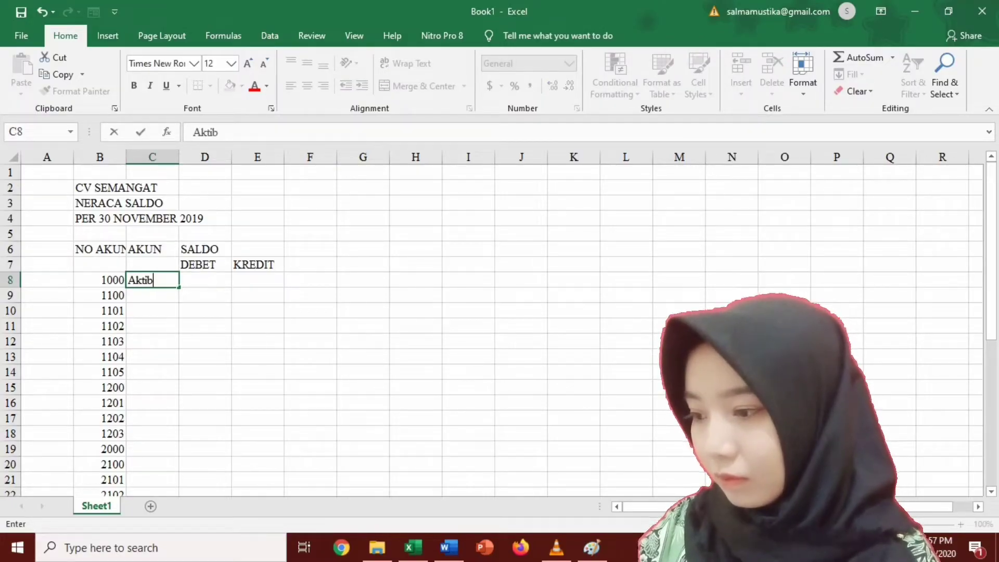
pyautogui.press('Return')
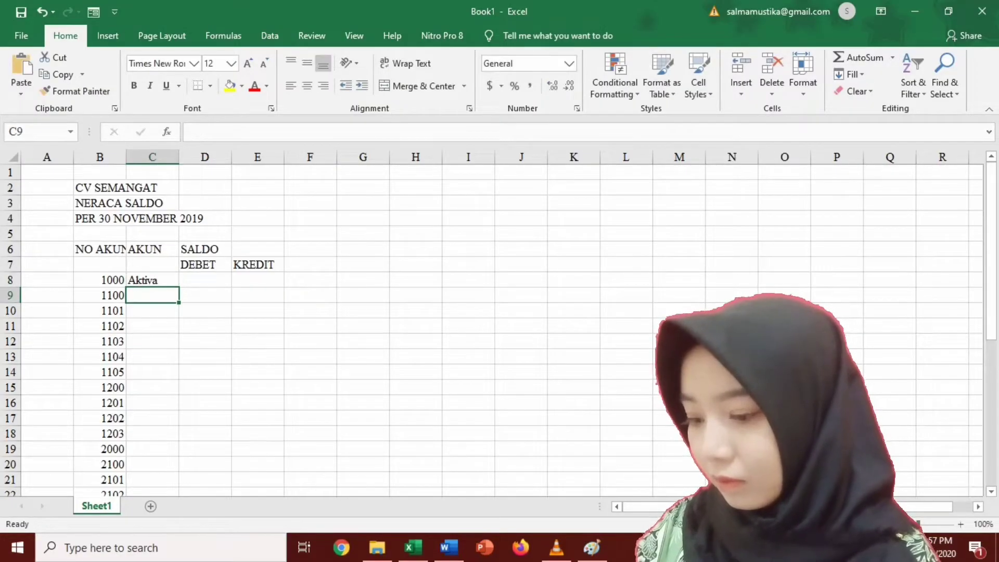
pyautogui.write('Aktiva Lancar')
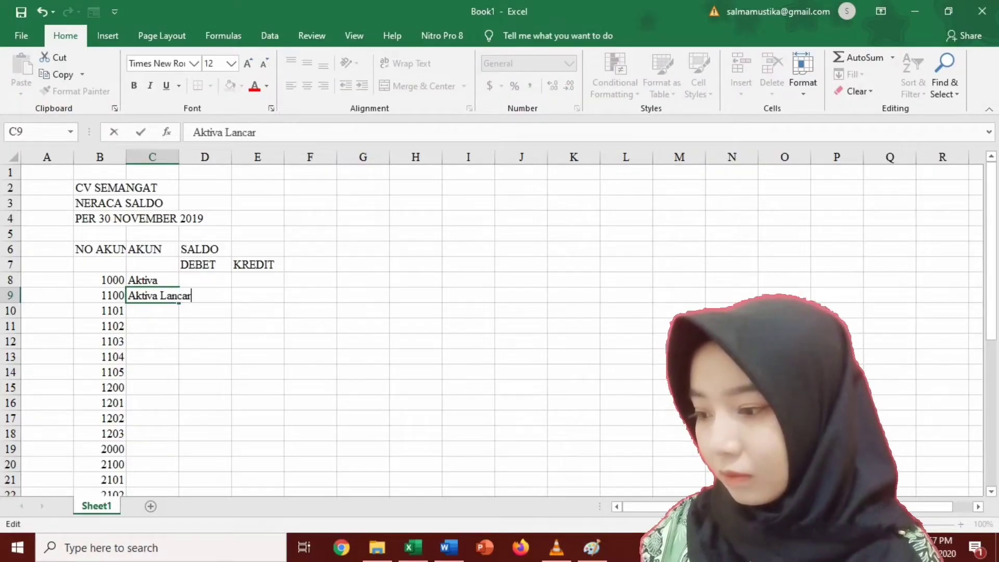
pyautogui.write('Ka')
pyautogui.press('BackSpace')
pyautogui.press('BackSpace')
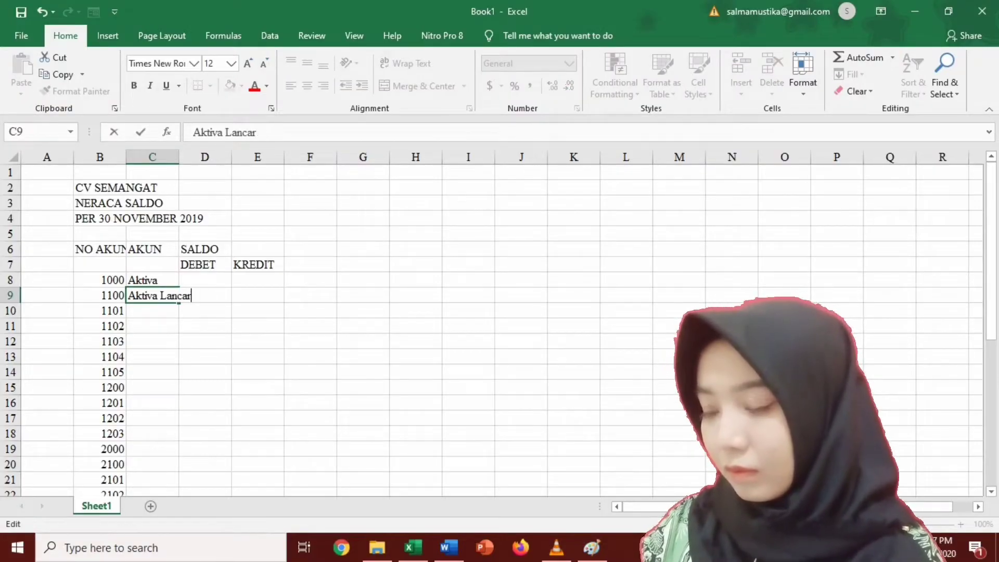
pyautogui.press('Return')
# Enter the account names Kas and Piutang Dagang in cells C10 and C11.
pyautogui.write('Kas')
pyautogui.press('Return')
pyautogui.write('Piutangn')
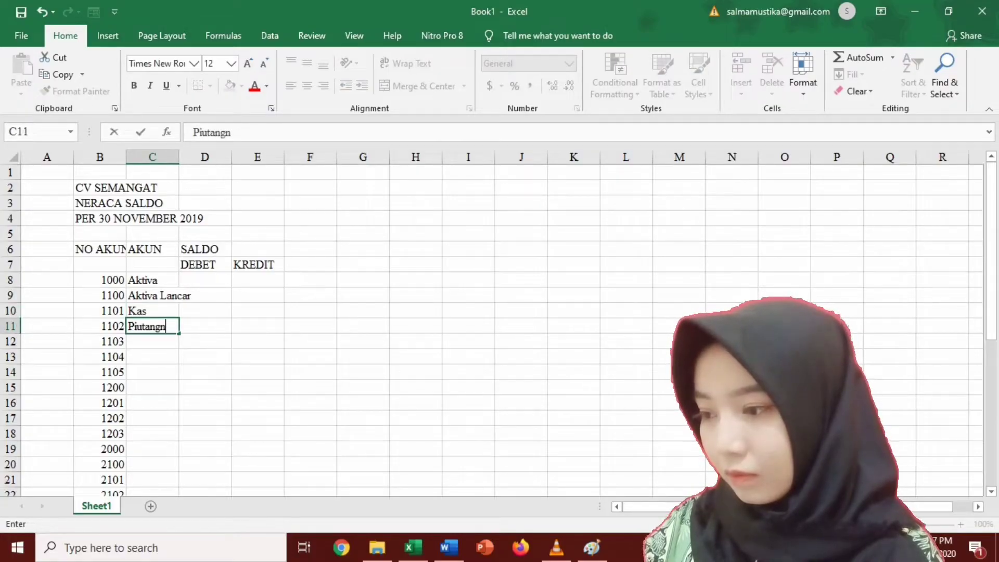
pyautogui.press('BackSpace')
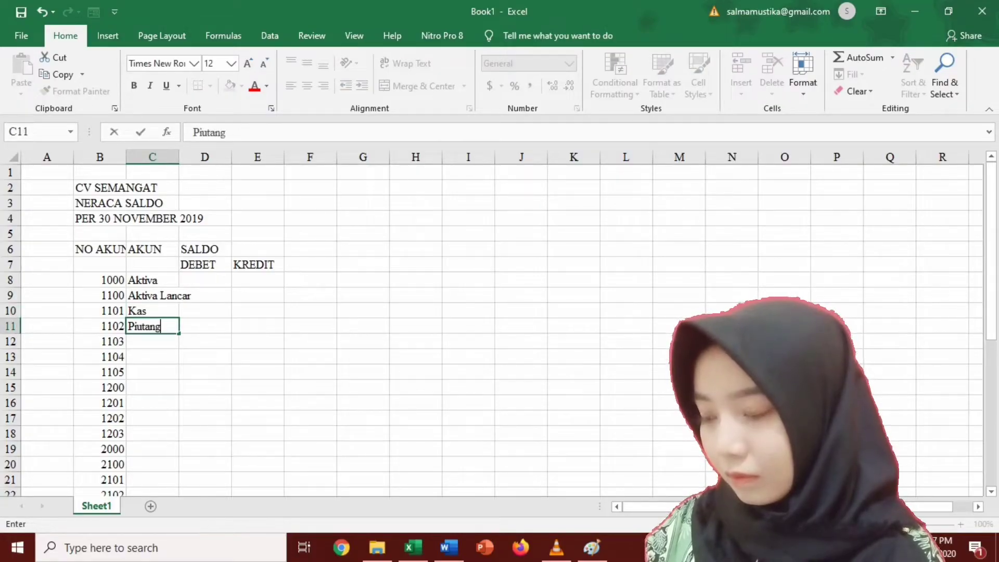
pyautogui.write('Dagang')
pyautogui.press('Return')
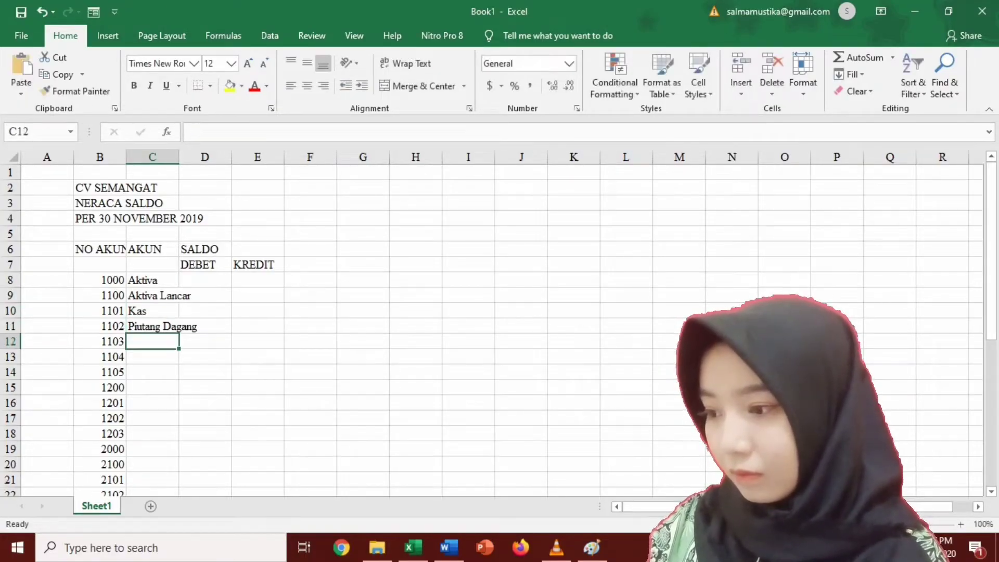
# Enter the account names Asuransi Dibayar Dimuka and Iklan Dibayar Dimuka in cells C12 and C13.
pyautogui.write('Asurr')
pyautogui.press('BackSpace')
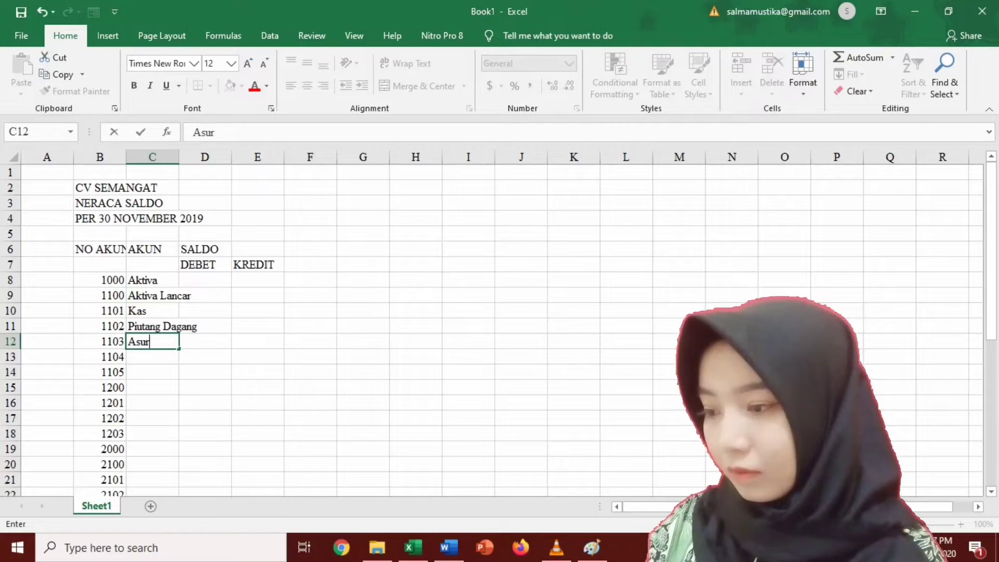
pyautogui.write('ansi Dibaya')
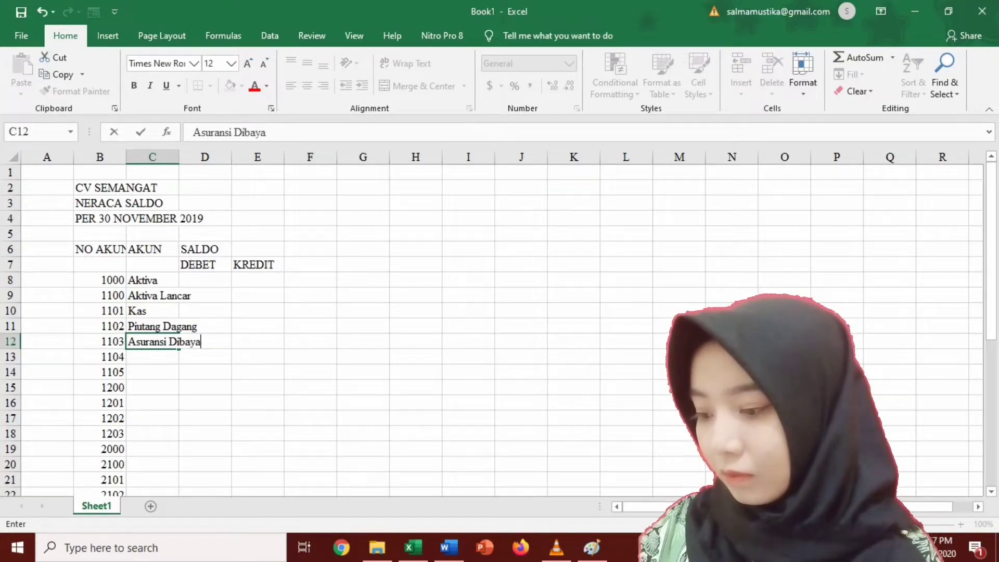
pyautogui.write('r Dimuka')
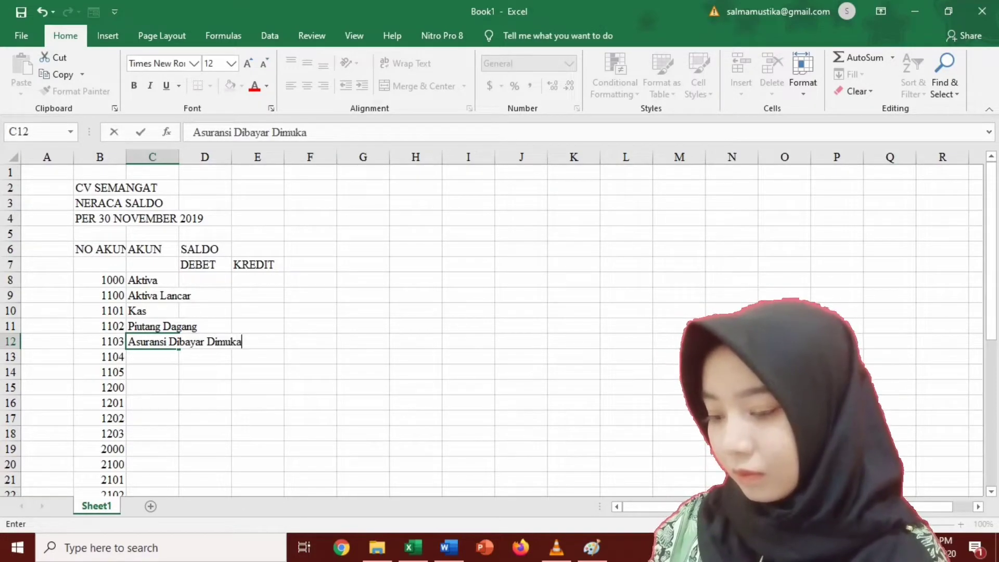
pyautogui.press('Return')
pyautogui.write('Iklan ')
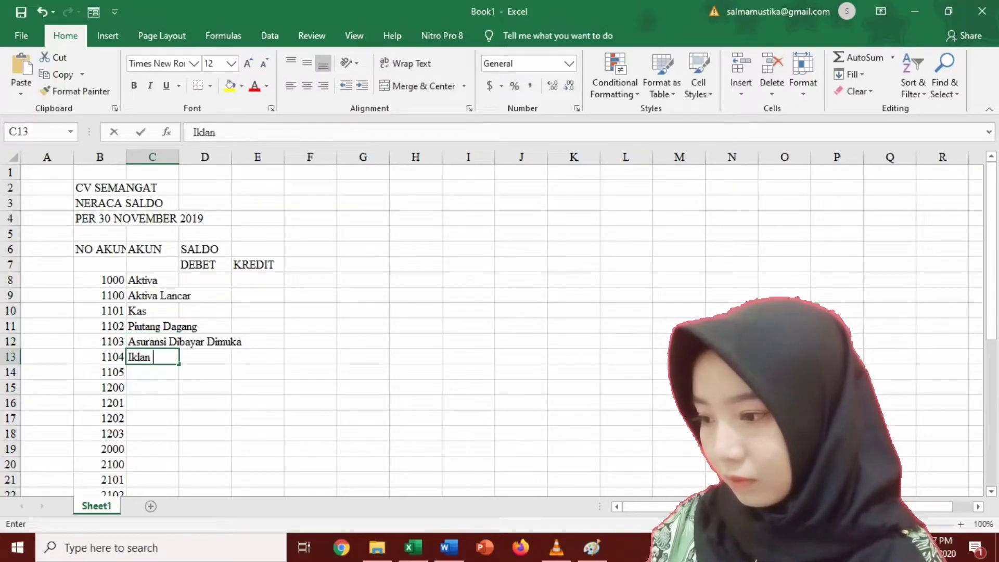
pyautogui.write('Dibayar Dimuka')
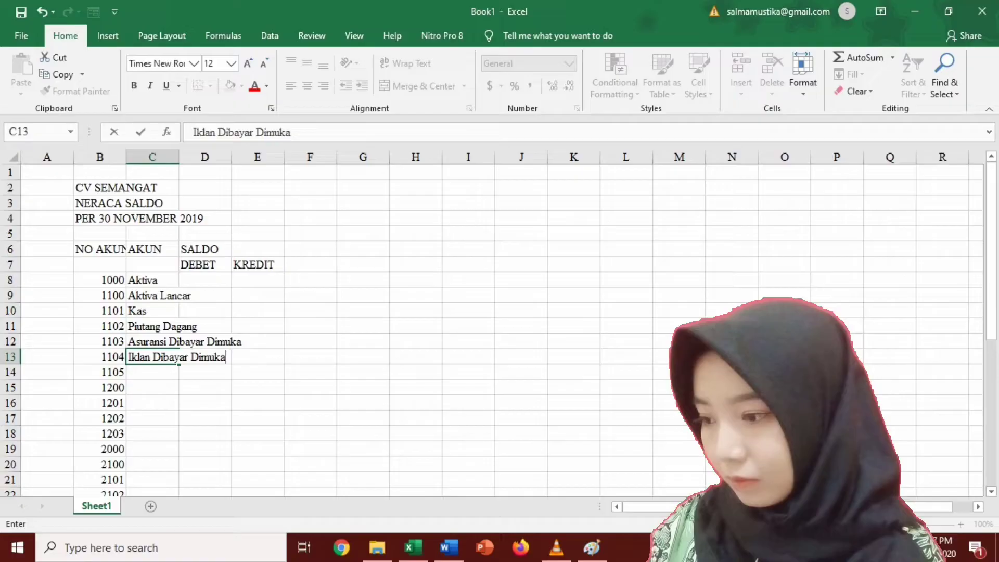
pyautogui.press('Return')
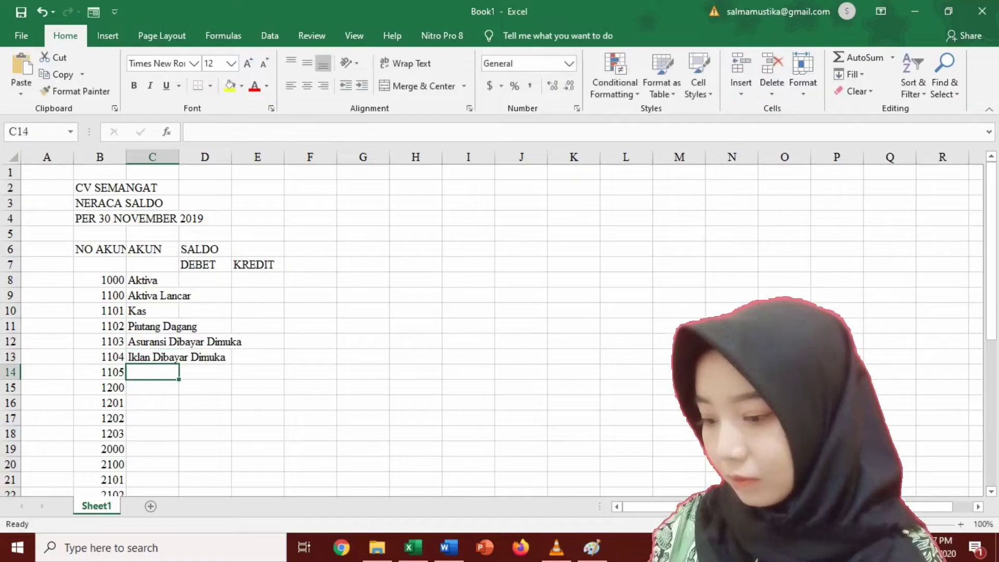
# Enter the account names Perlengkapan Kantor and Aktiva Tetap in cells C14 and C15.
pyautogui.write('Perlengkapan Kantor')
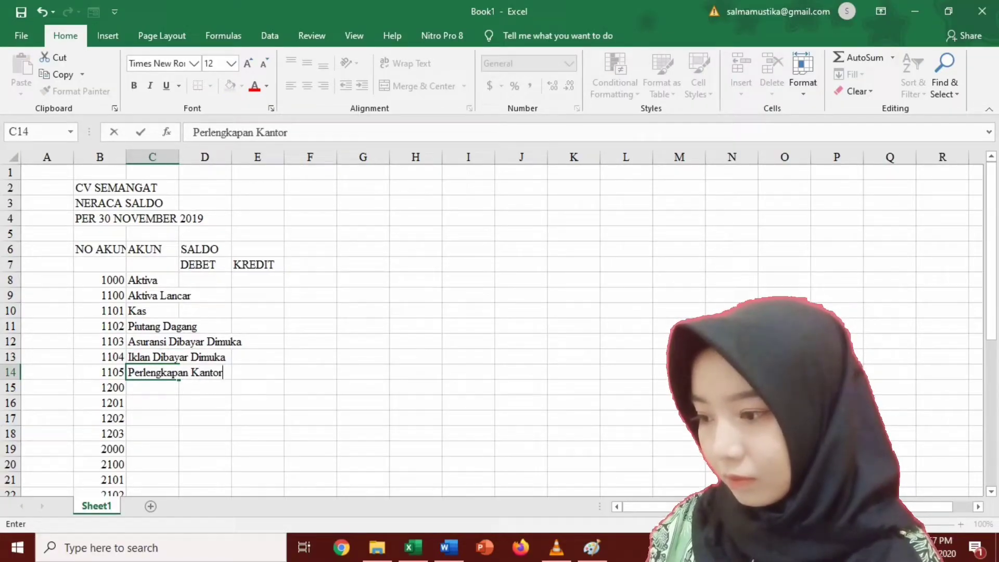
pyautogui.press('Return')
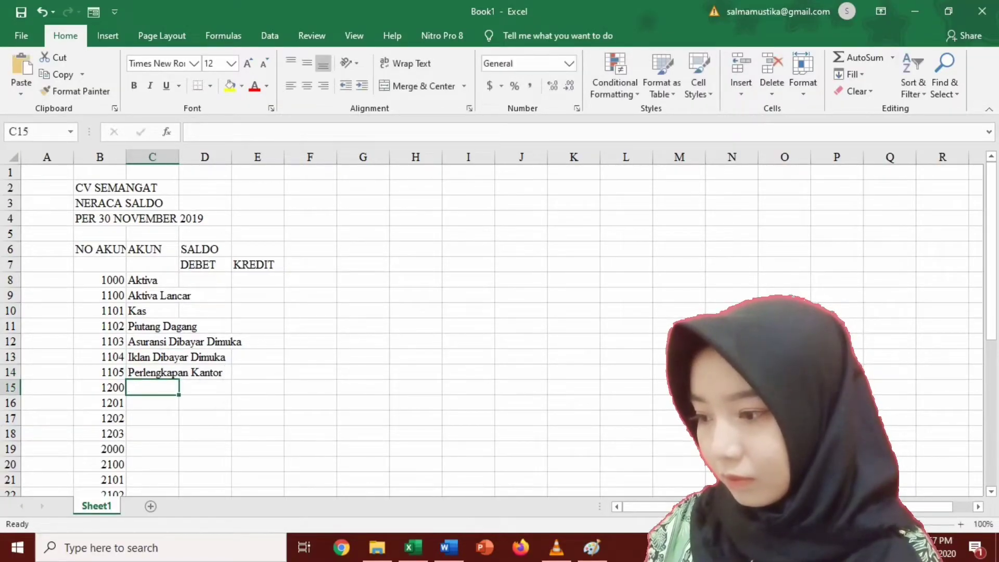
pyautogui.write('Aktiva Tetap')
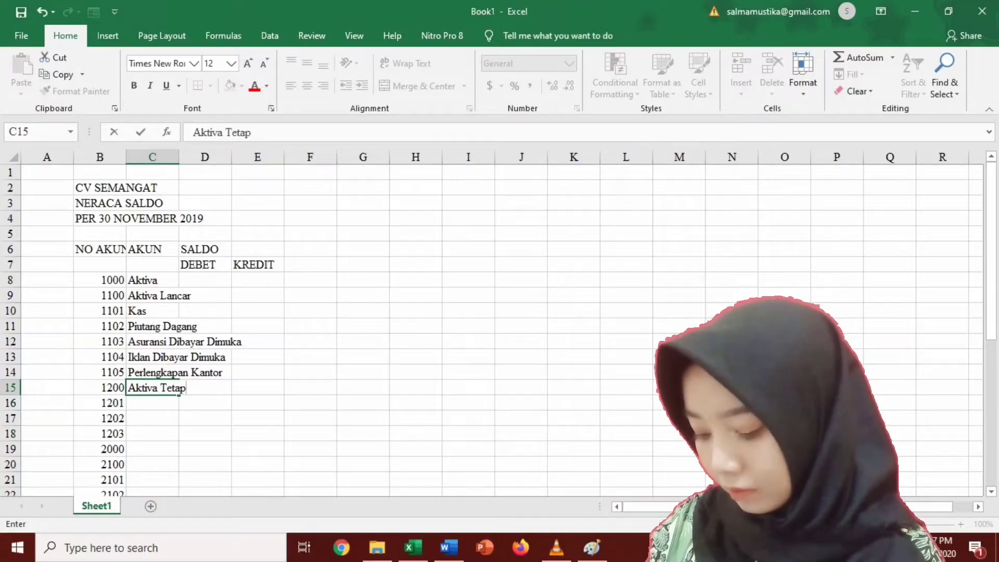
pyautogui.press('Return')
# Enter the account names Tanah, Gedung and Akumulasi Penyusutan Gedung in cells C16 to C18.
pyautogui.write('Tanah')
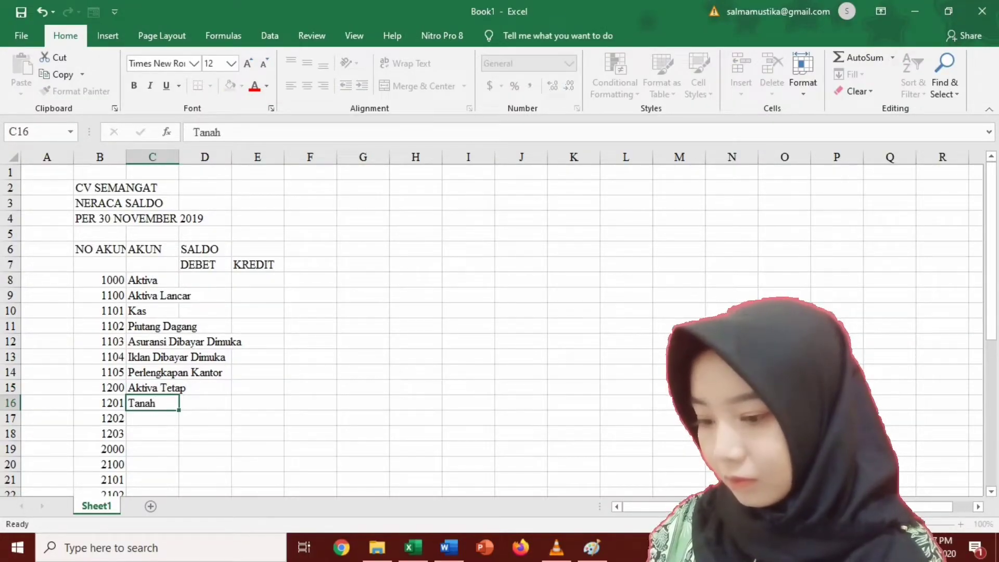
pyautogui.press('Return')
pyautogui.write('Gedung')
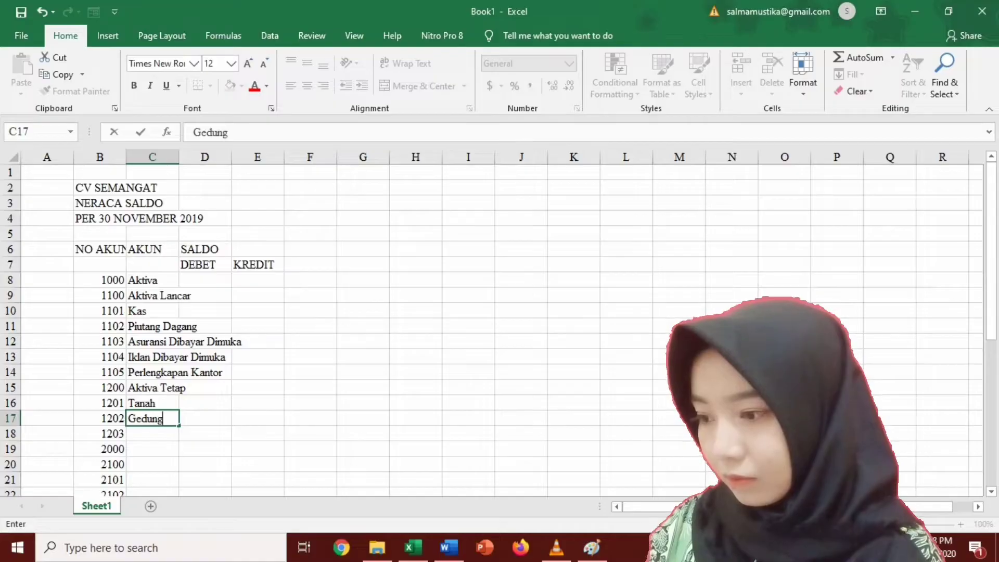
pyautogui.press('Return')
pyautogui.write('Akumulasi Penyusu')
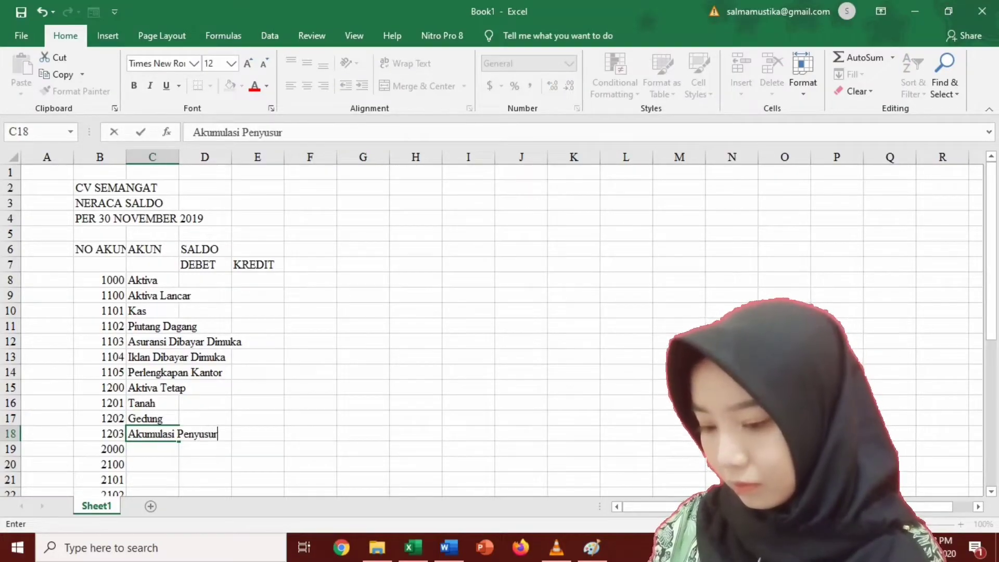
pyautogui.write('tan Gedung')
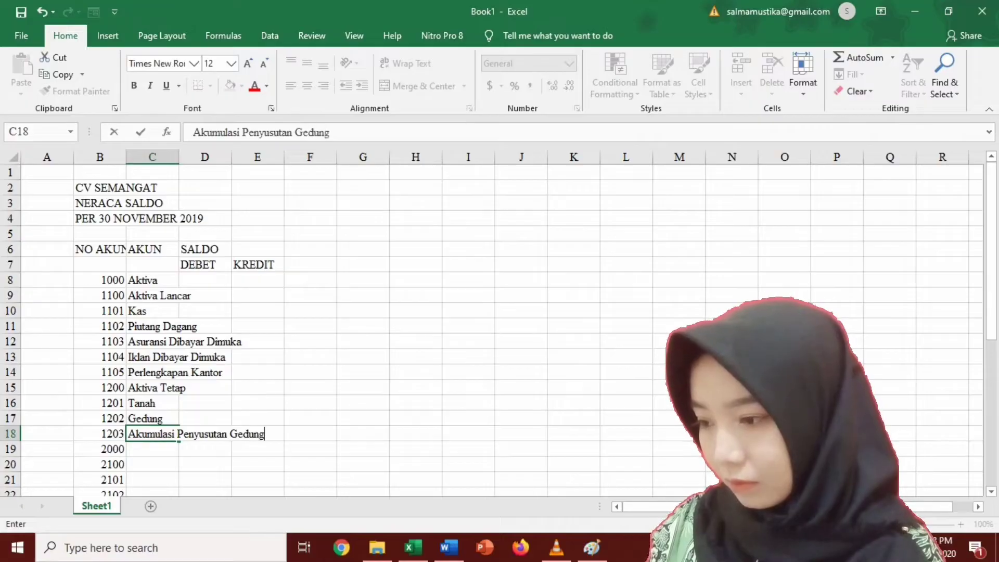
# Enter the account names Kewajiban and Kewajiban Lancar in cells C19 and C20.
pyautogui.press('Return')
pyautogui.write('Kewajiban')
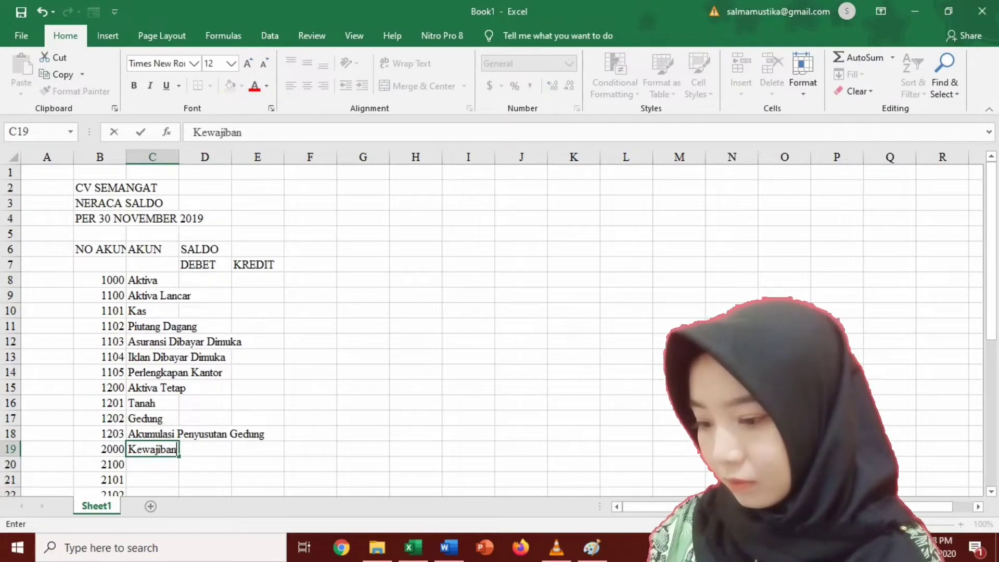
pyautogui.press('Return')
pyautogui.write('Kewajiban')
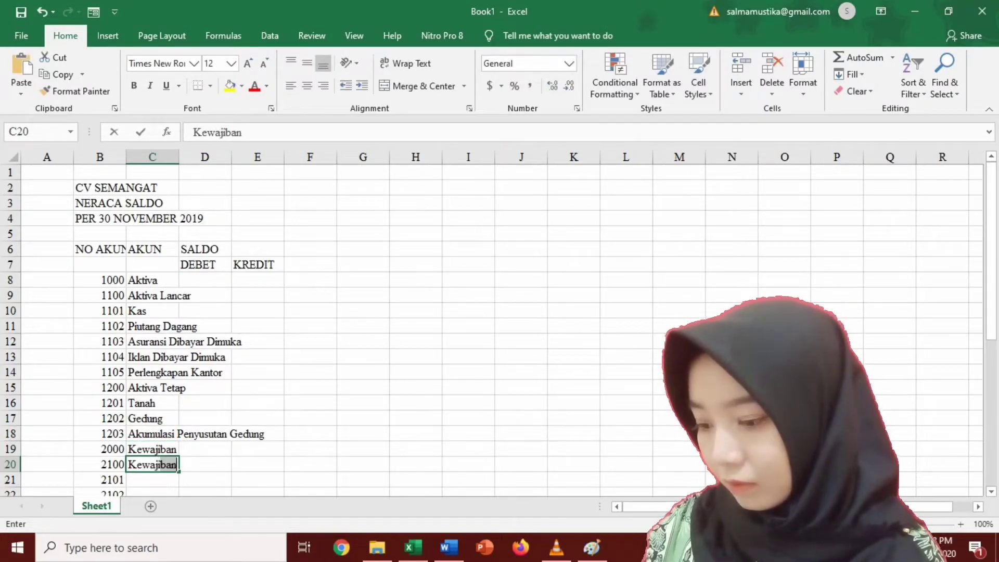
pyautogui.write(' Lancar')
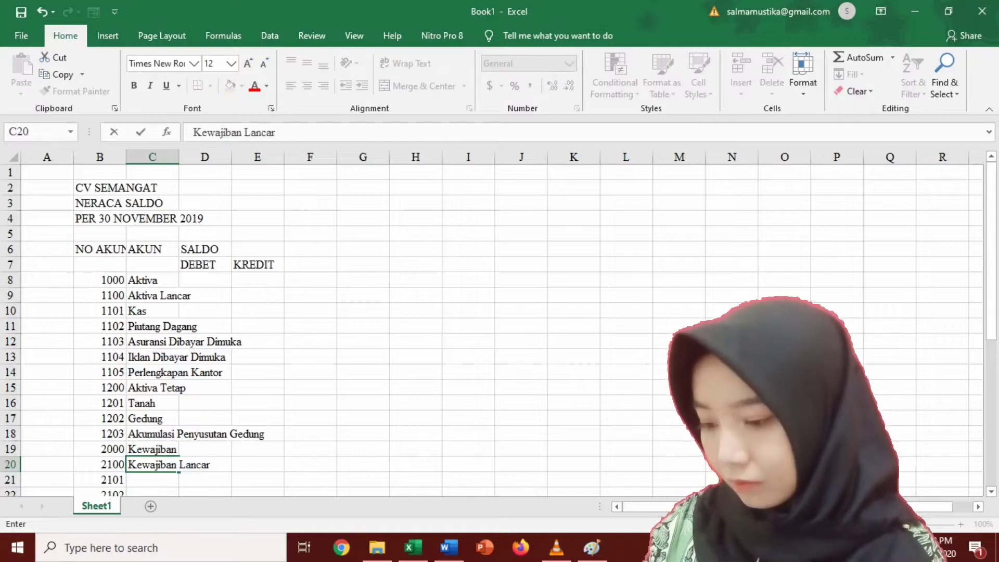
pyautogui.press('Return')
# Enter the account names Utang Usaha, Utang Wesel and Utang Gaji dan Komisi in cells C21 to C23.
pyautogui.write('Utan')
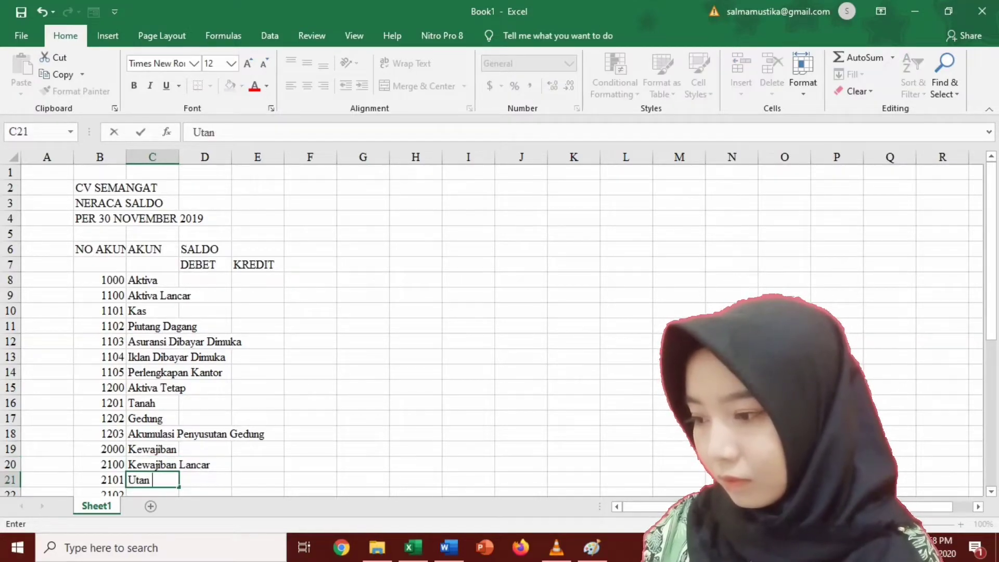
pyautogui.write('g Usaha')
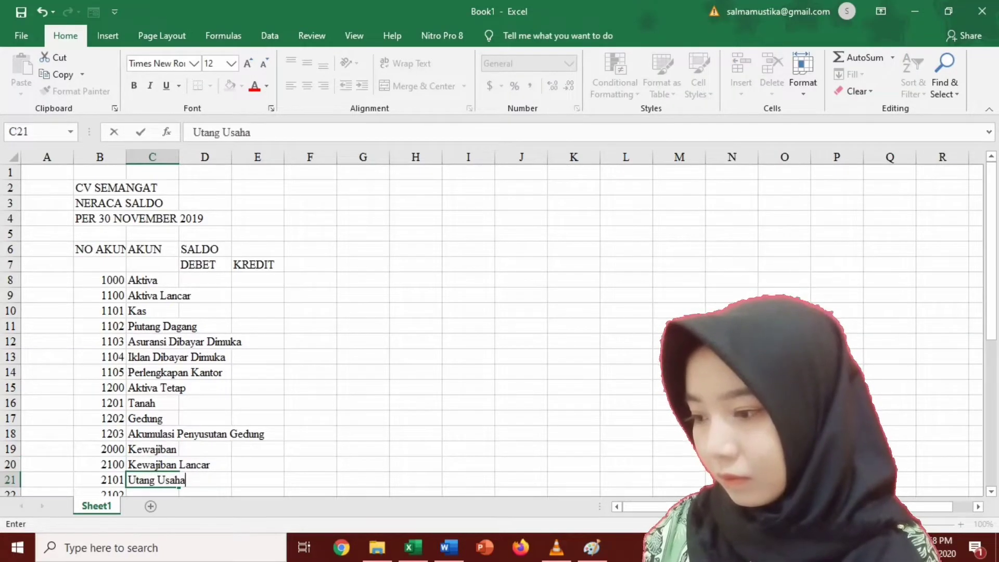
pyautogui.press('Return')
pyautogui.write('Utang Wesel')
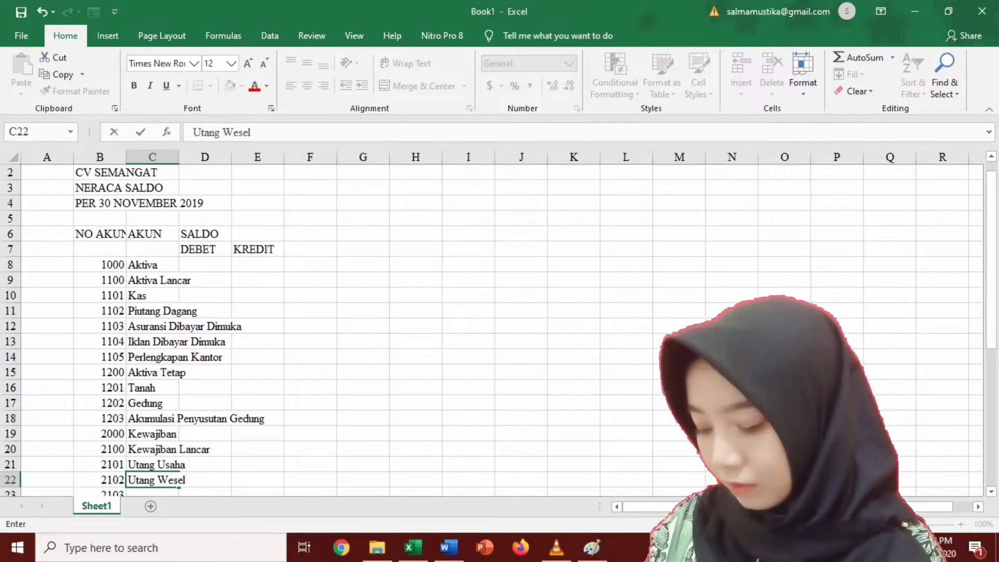
pyautogui.press('Return')
pyautogui.write('Ut')
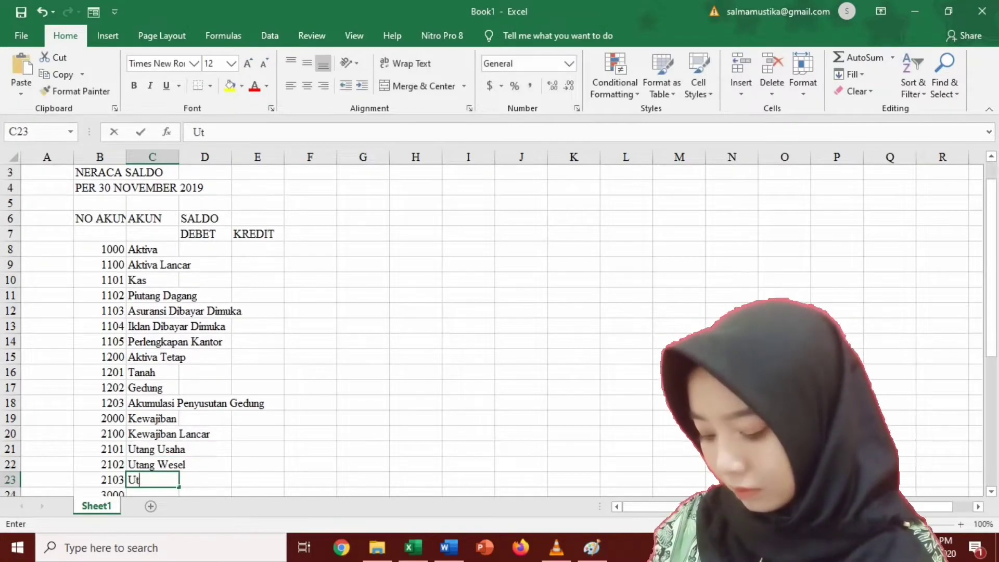
pyautogui.write('ang Gaji dan Komisi')
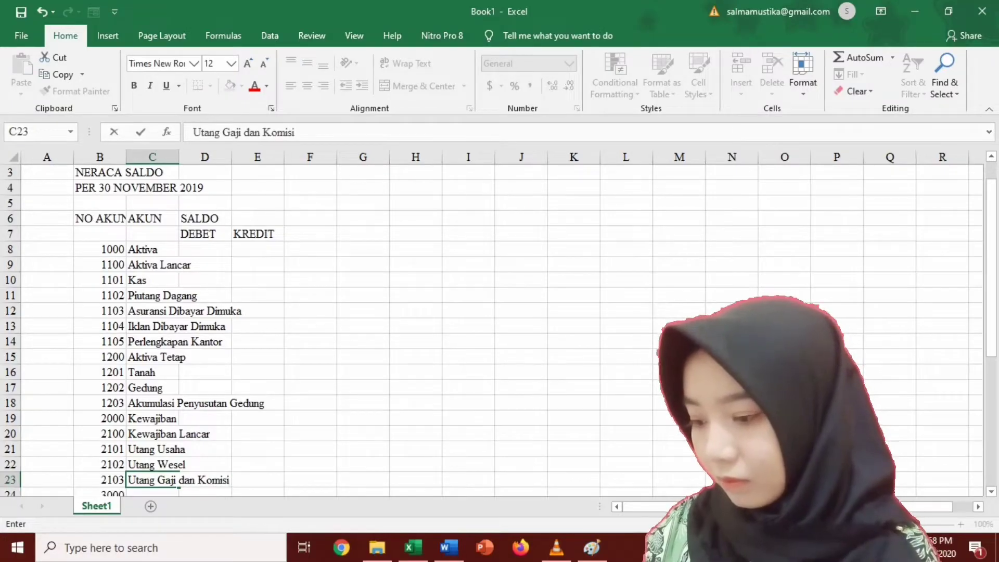
pyautogui.press('Return')
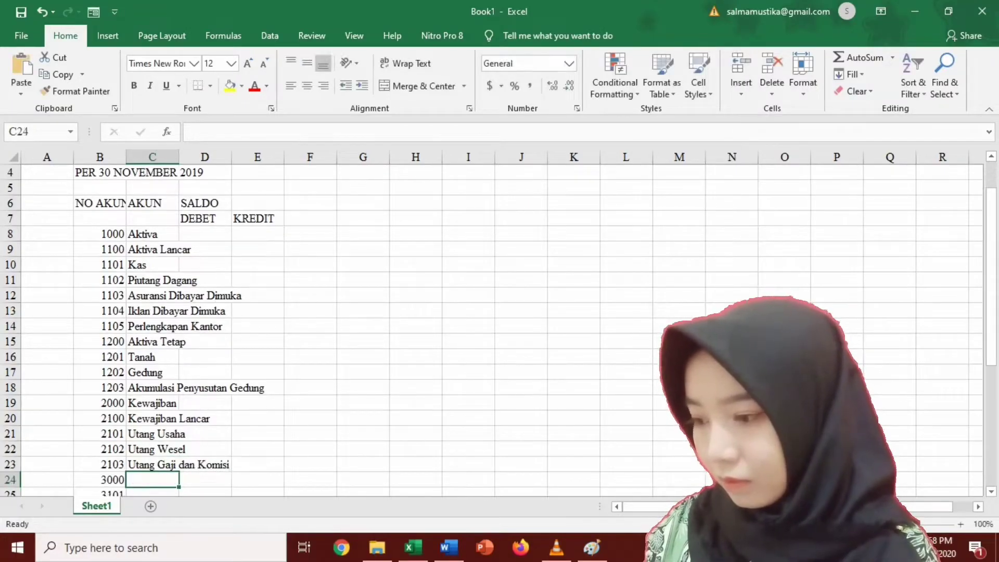
# Enter the account name Modal in cell C24 and Modal followed by the owner's first name in cell C25.
pyautogui.write('Modal')
pyautogui.press('Return')
pyautogui.write('Modal ')
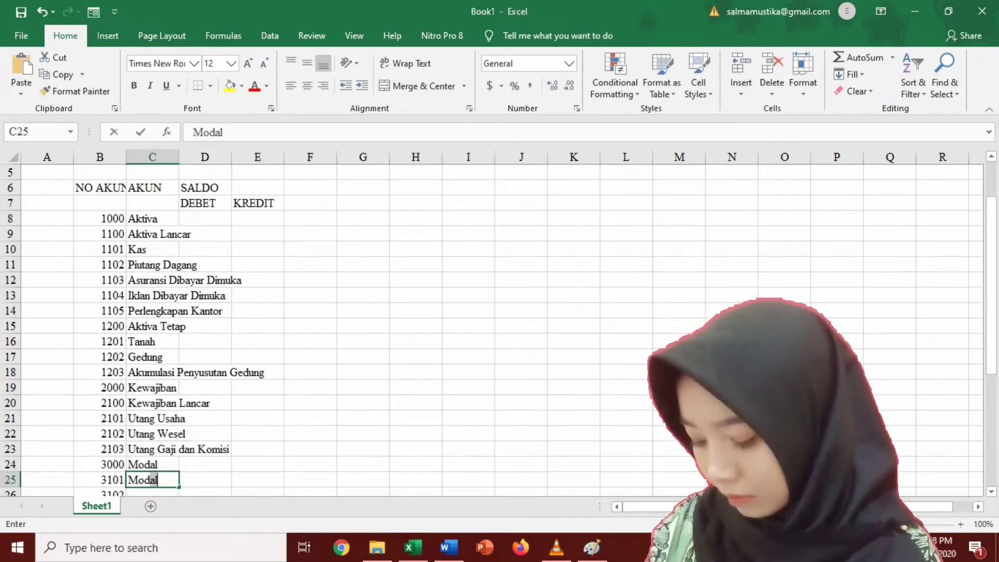
pyautogui.write('Siska')
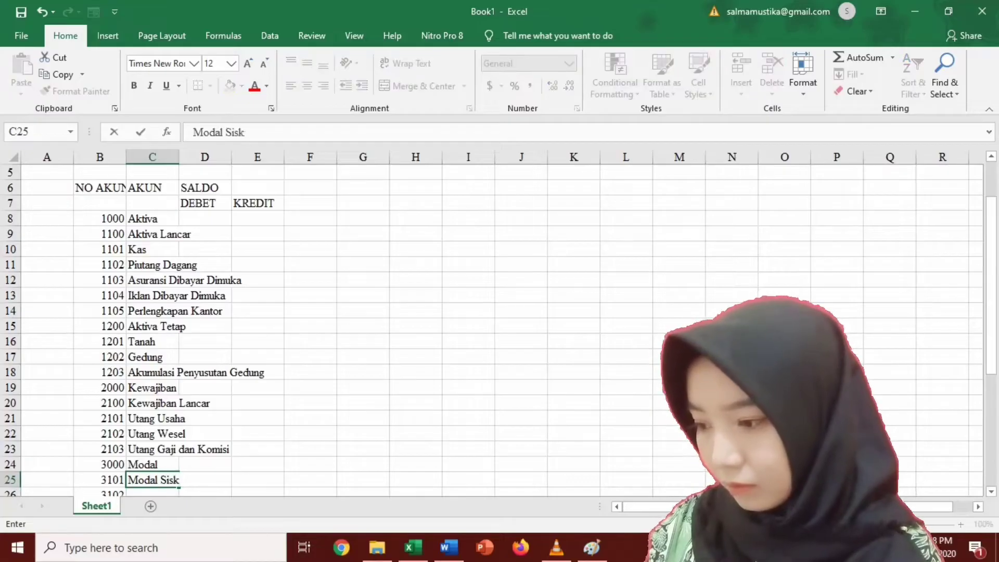
pyautogui.press('Return')
# Enter the account name Prive followed by the owner's first name in cell C26.
pyautogui.write('M')
pyautogui.press('BackSpace')
pyautogui.write('P')
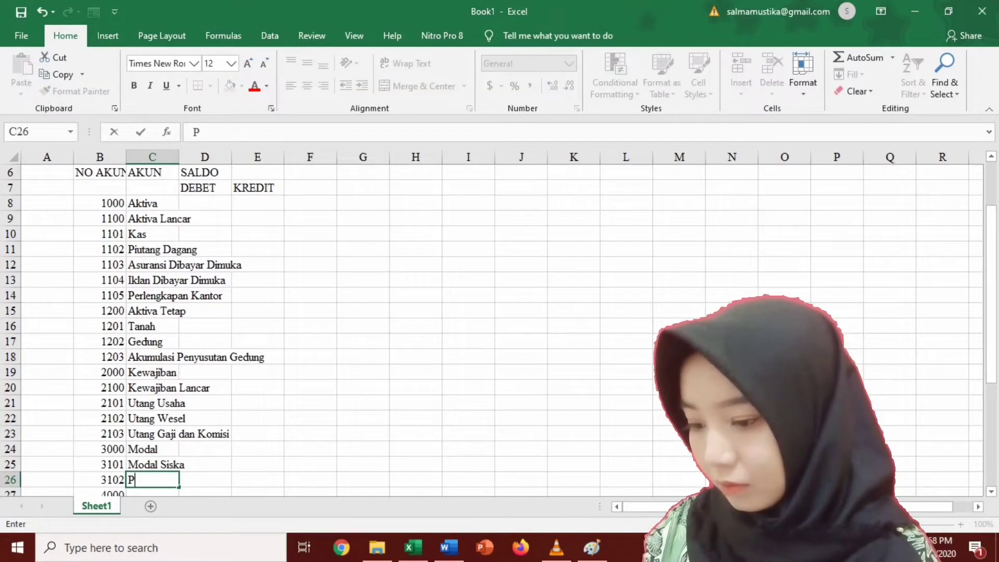
pyautogui.write('ro')
pyautogui.press('BackSpace')
pyautogui.press('BackSpace')
pyautogui.press('BackSpace')
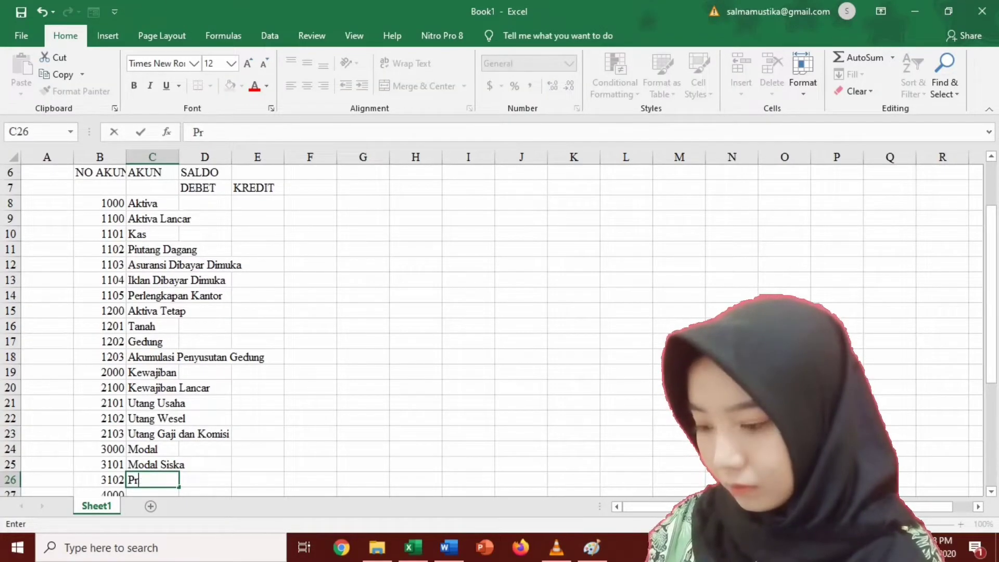
pyautogui.write('ive SIs')
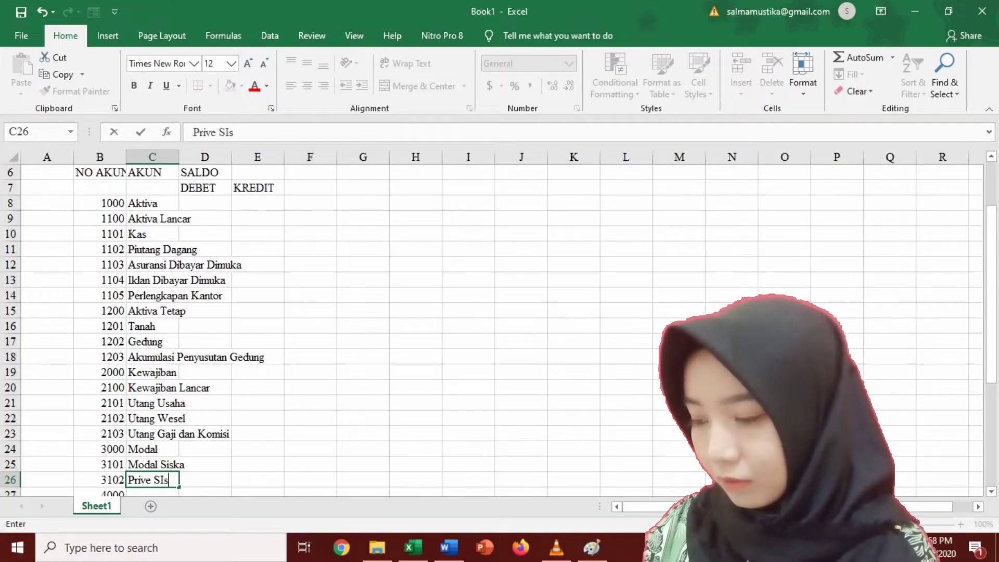
pyautogui.press('BackSpace')
pyautogui.press('BackSpace')
pyautogui.write('us')
pyautogui.write('ka')
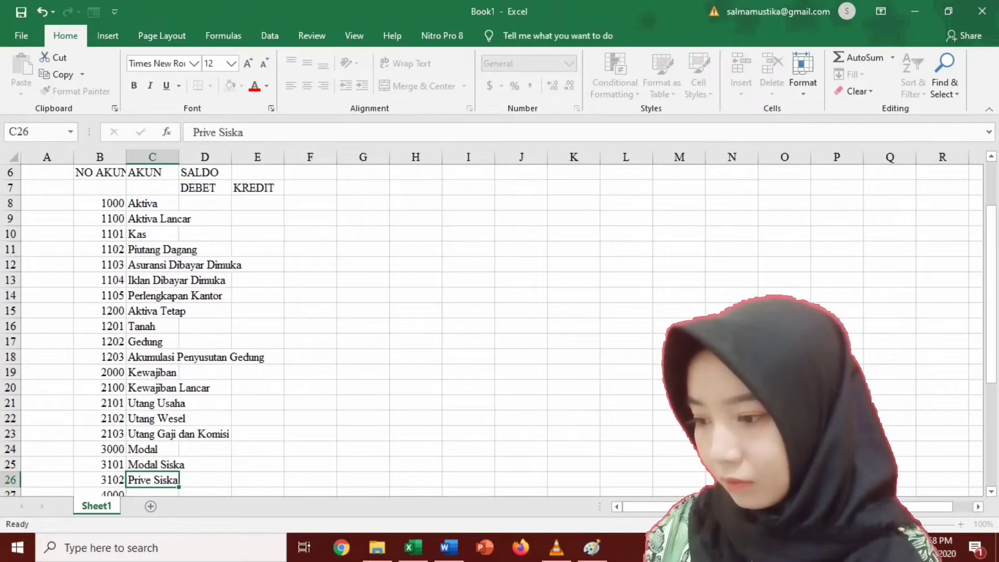
pyautogui.press('Return')
# Enter the account name Pendapatan in cell C27, correcting its spelling.
pyautogui.write('Pendapatn')
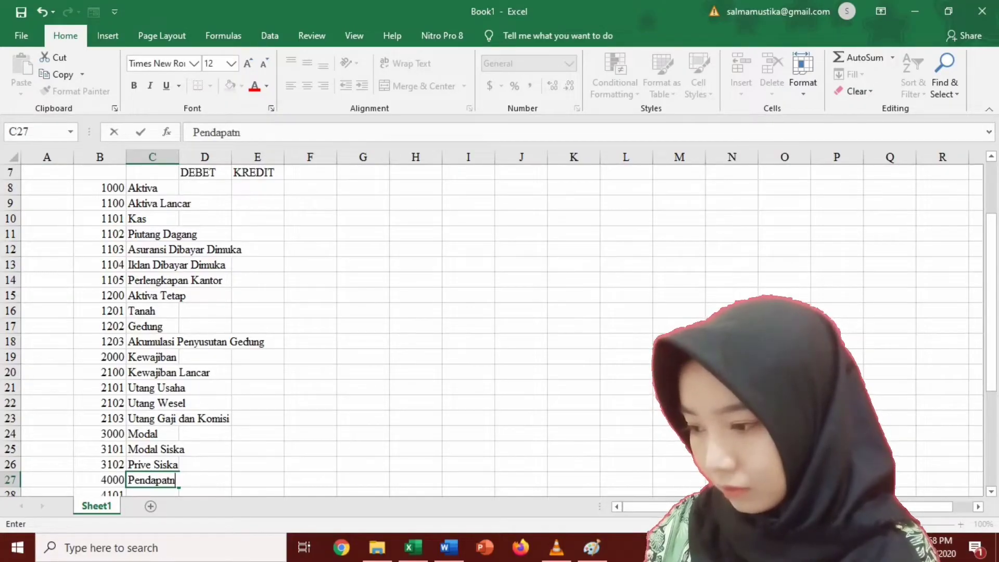
pyautogui.press('Return')
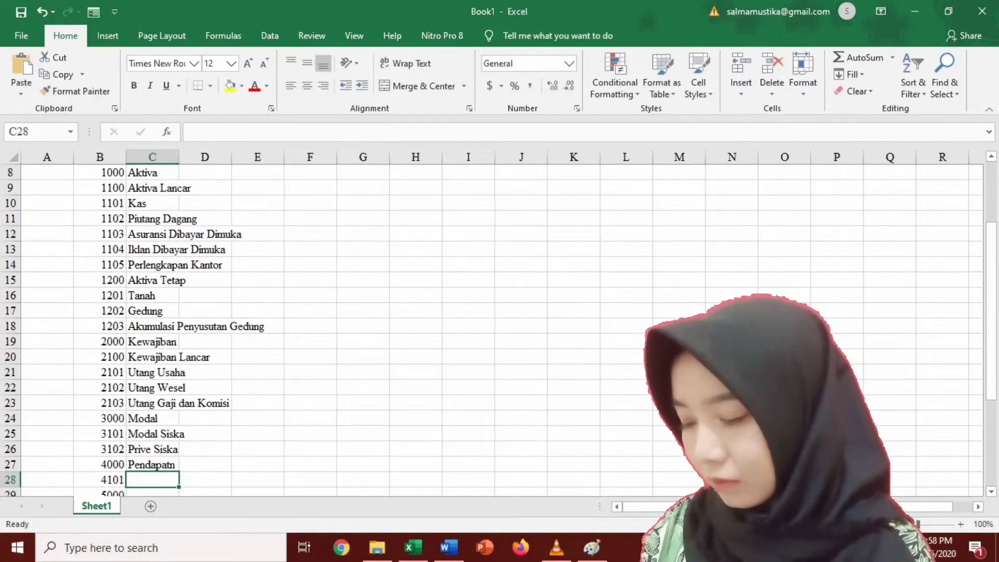
pyautogui.press('Up')
pyautogui.press('F2')
pyautogui.press('BackSpace')
pyautogui.write('anP')
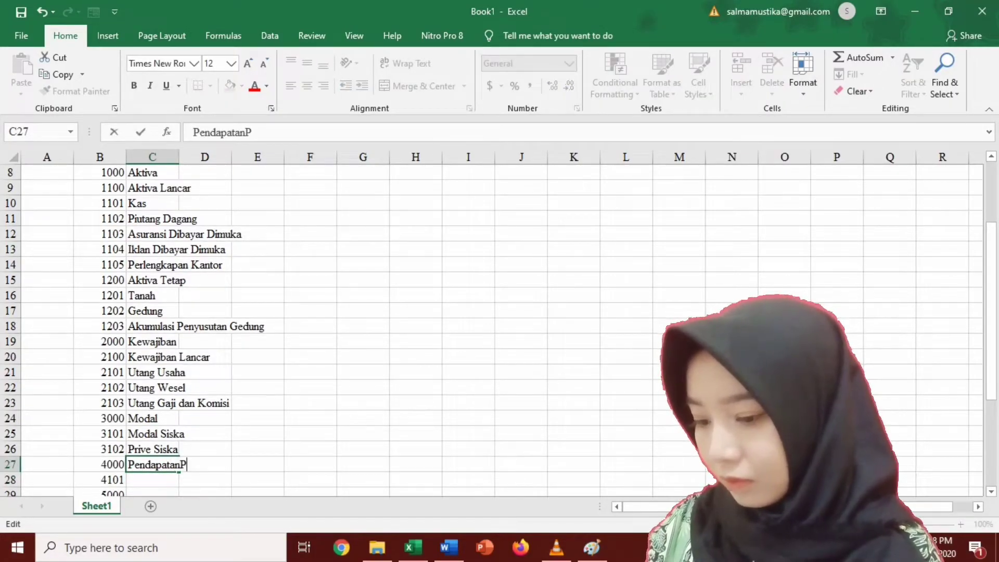
pyautogui.write('endapat')
pyautogui.press('BackSpace')
pyautogui.press('BackSpace')
pyautogui.press('BackSpace')
pyautogui.press('BackSpace')
pyautogui.press('BackSpace')
pyautogui.press('BackSpace')
pyautogui.press('BackSpace')
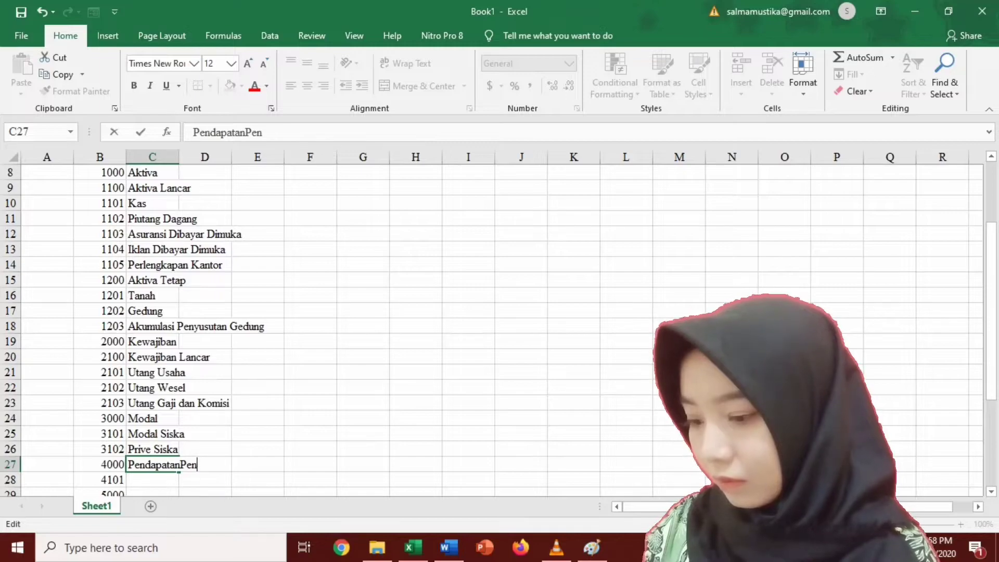
pyautogui.press('Return')
# Fill the account name from C27 down into cell C28 and extend it to Pendapatan Jasa.
pyautogui.hotkey('ctrl', 'd')
pyautogui.press('F2')
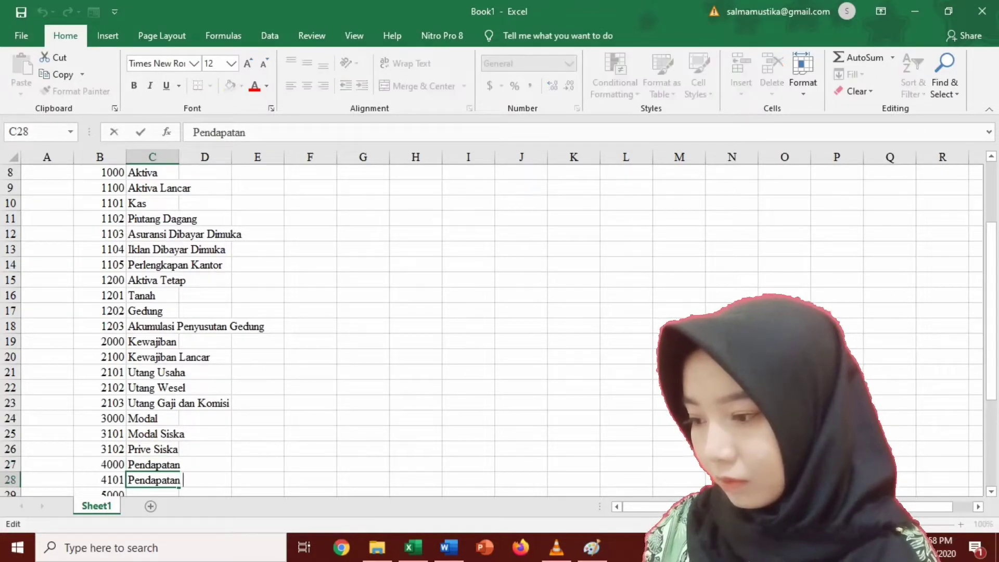
pyautogui.write('Jasa')
pyautogui.press('Return')
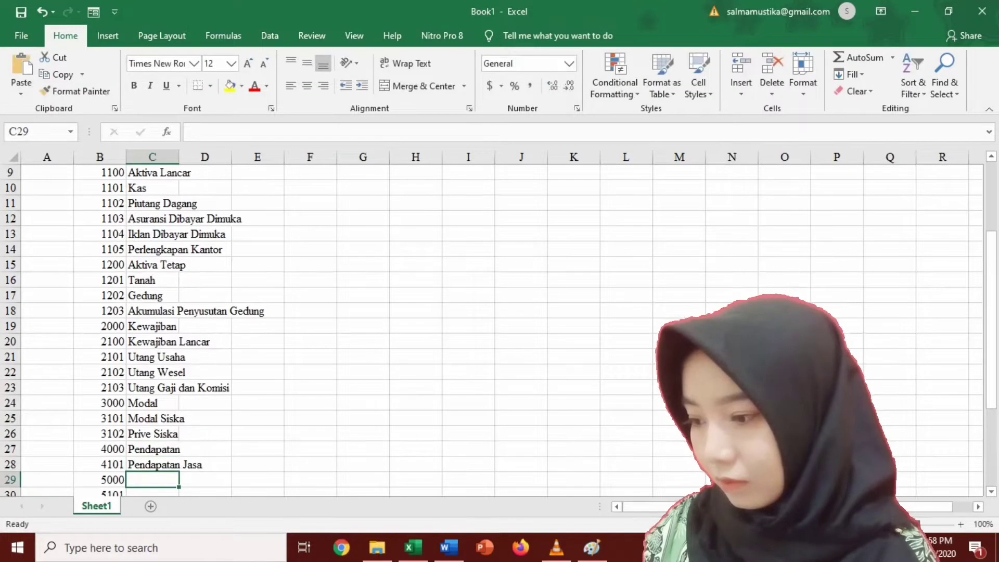
# Enter the account names Biaya and Biaya Gaji dan Komisi in cells C29 and C30.
pyautogui.write('Biaya')
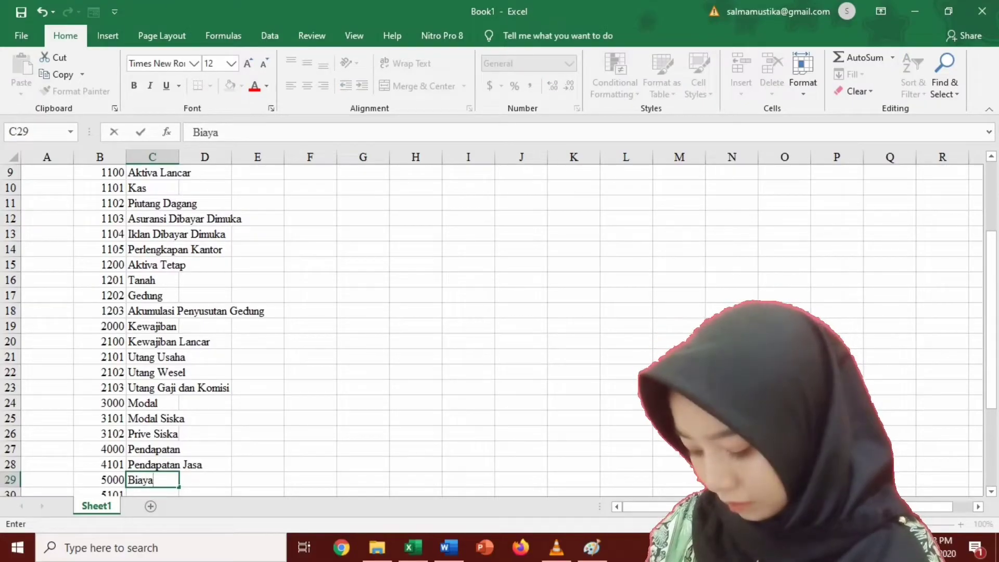
pyautogui.press('Return')
pyautogui.write('Biaya G')
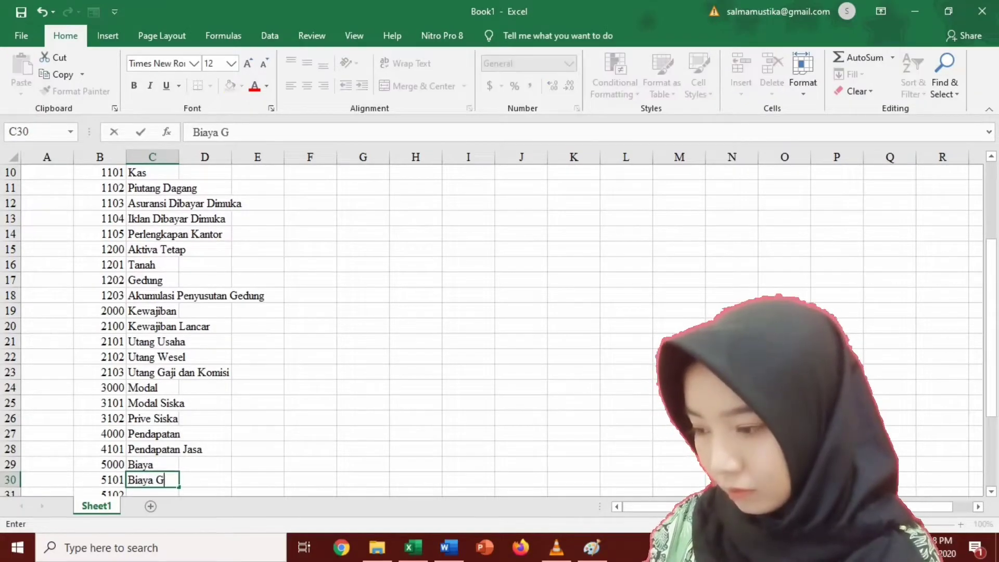
pyautogui.write('A')
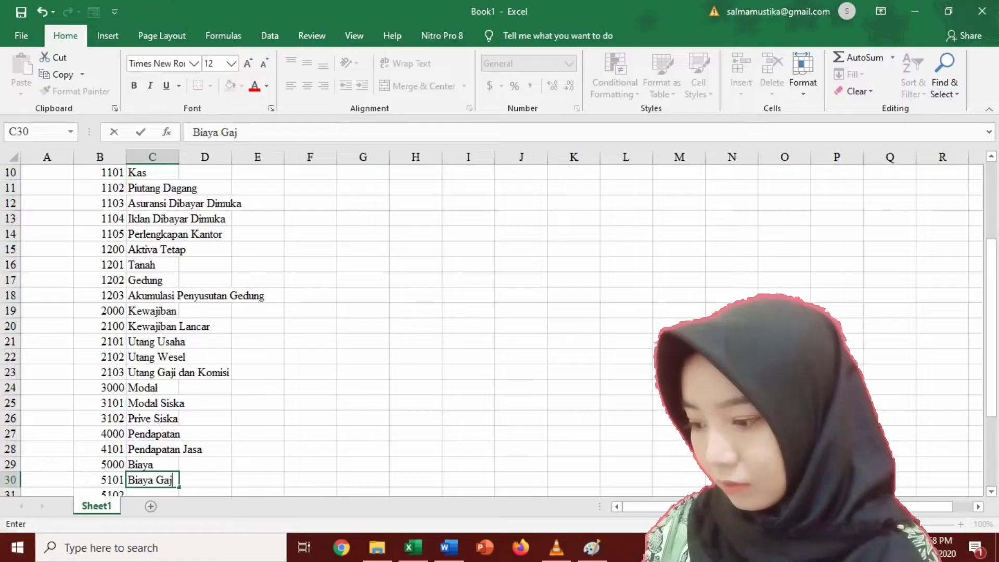
pyautogui.write('ji dan Komisi')
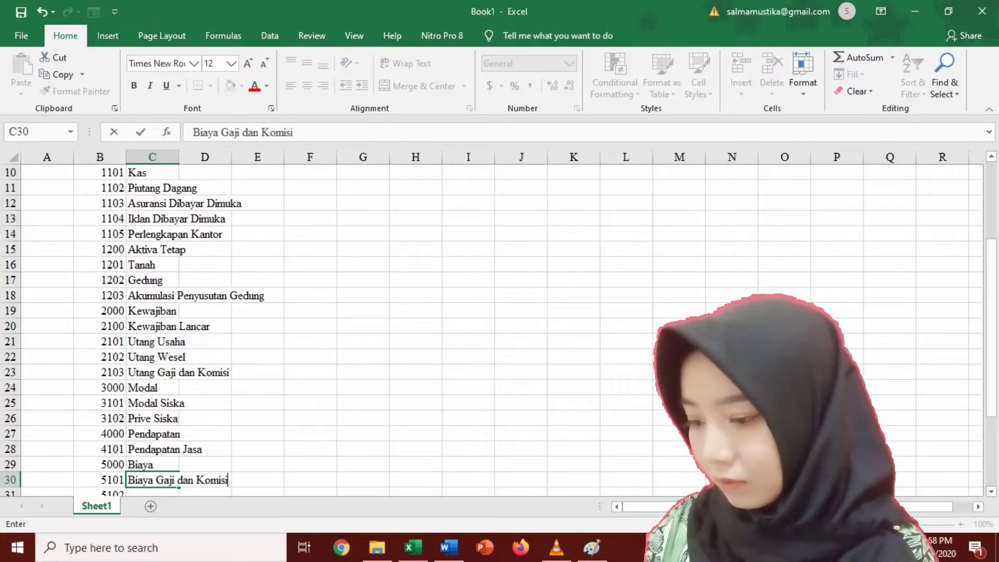
pyautogui.press('Return')
# Enter the account names Biaya Sewa and Biaya Iklan in cells C31 and C32.
pyautogui.write('Biaya Sewa')
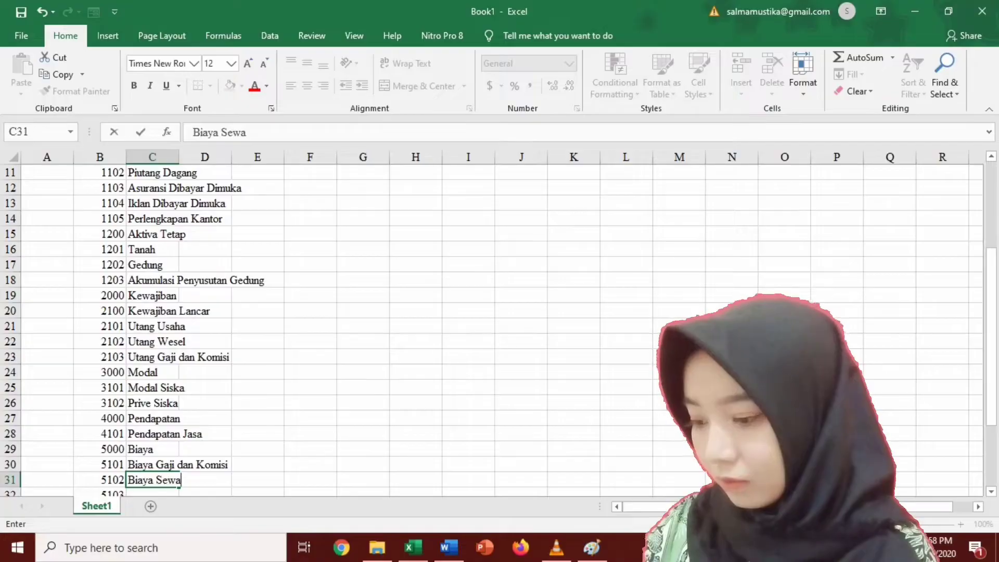
pyautogui.press('Return')
pyautogui.write('Biaya')
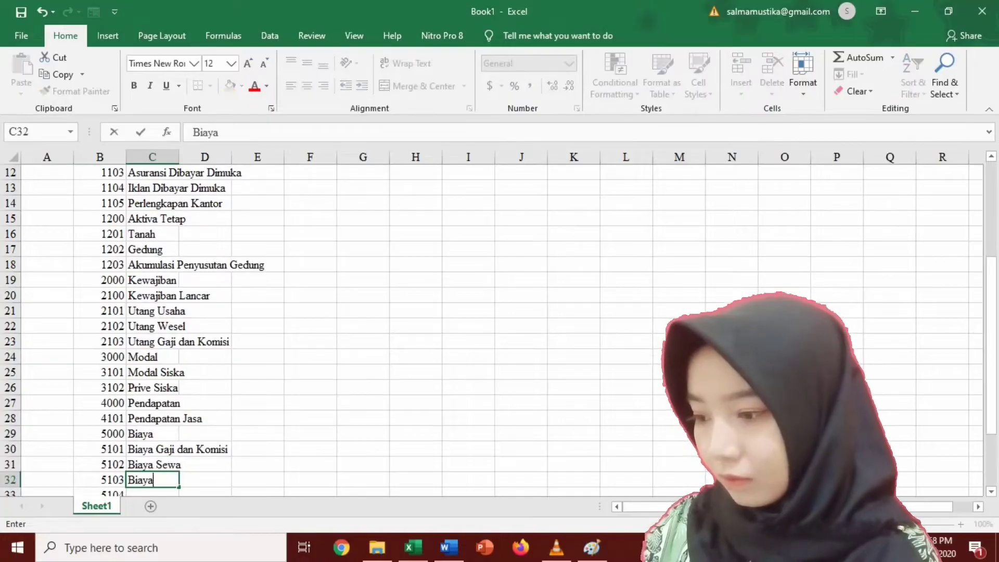
pyautogui.write(' Iklan')
pyautogui.press('Return')
# Enter the account names Biaya Kendaraan and Biaya Lainnya in cells C33 and C34.
pyautogui.write('Bi')
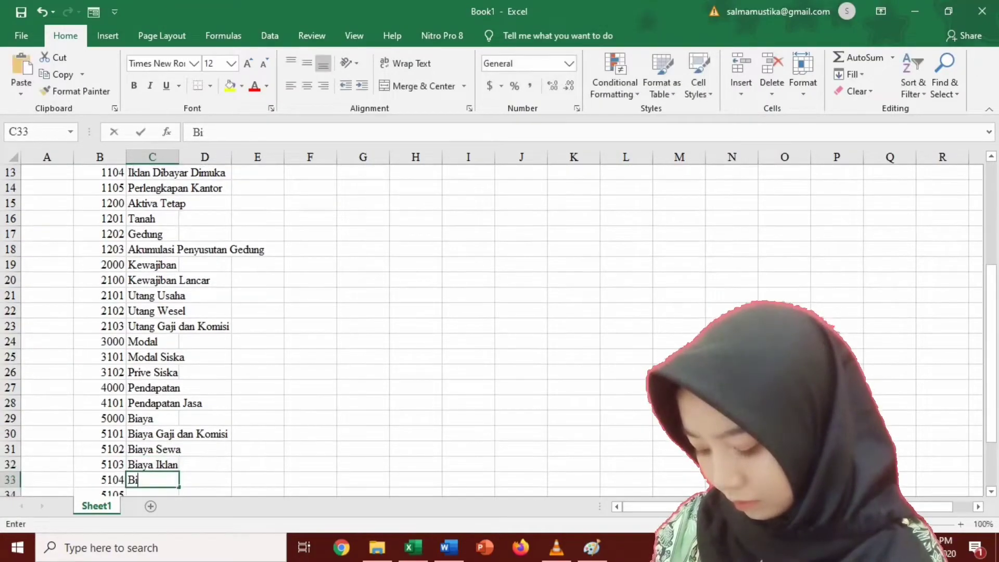
pyautogui.write('aya Kendaraan')
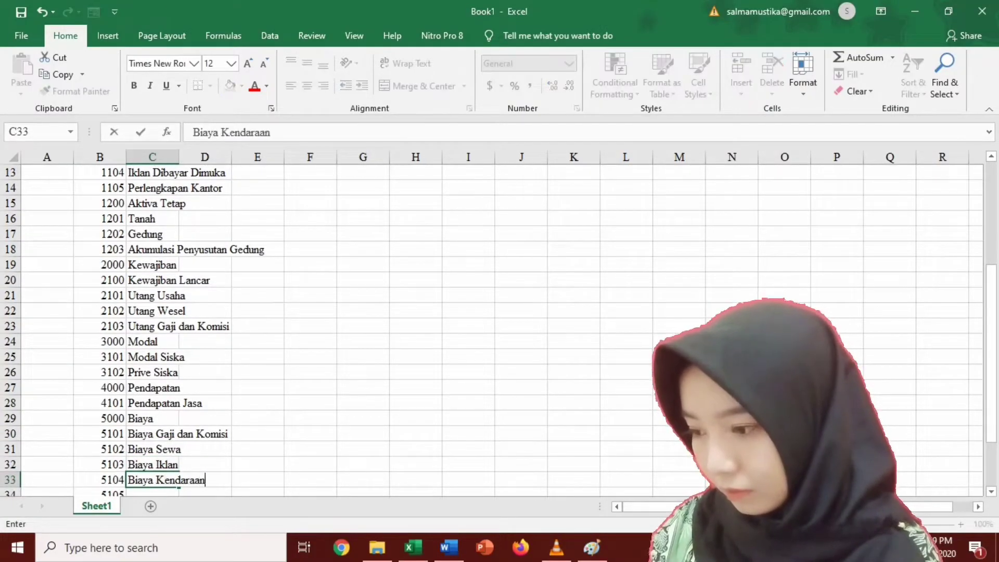
pyautogui.press('Return')
pyautogui.write('Biaya L')
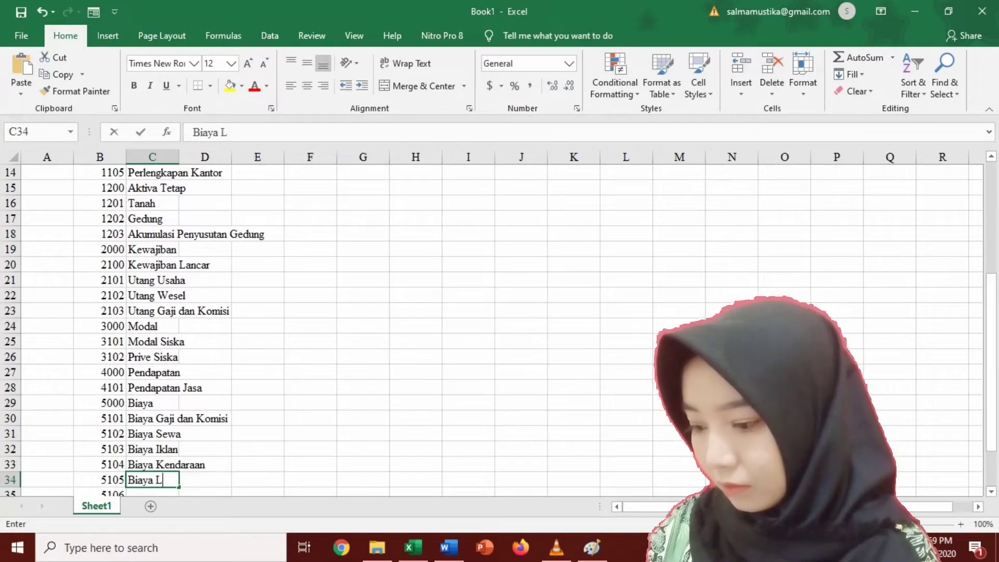
pyautogui.write('ainnya')
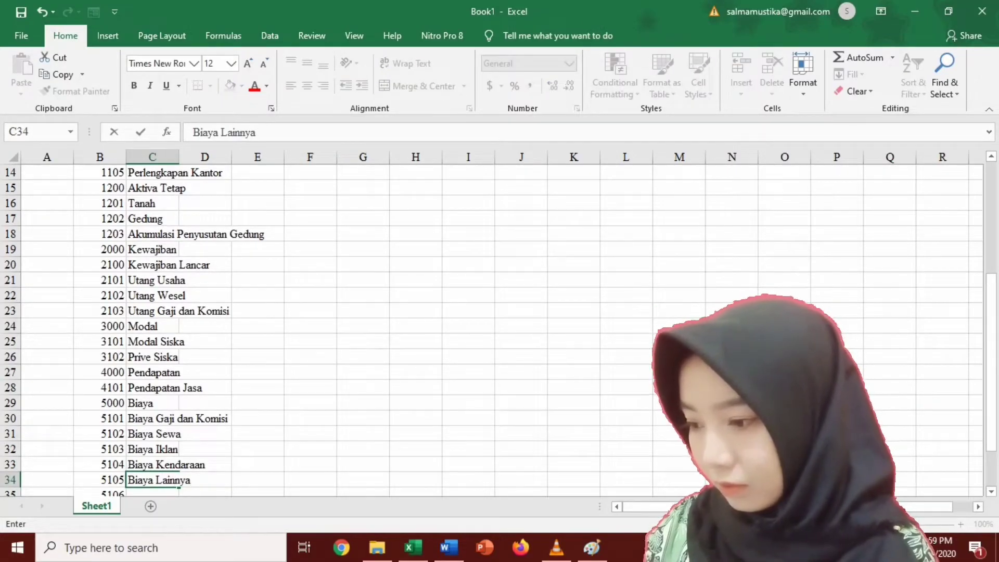
pyautogui.press('Return')
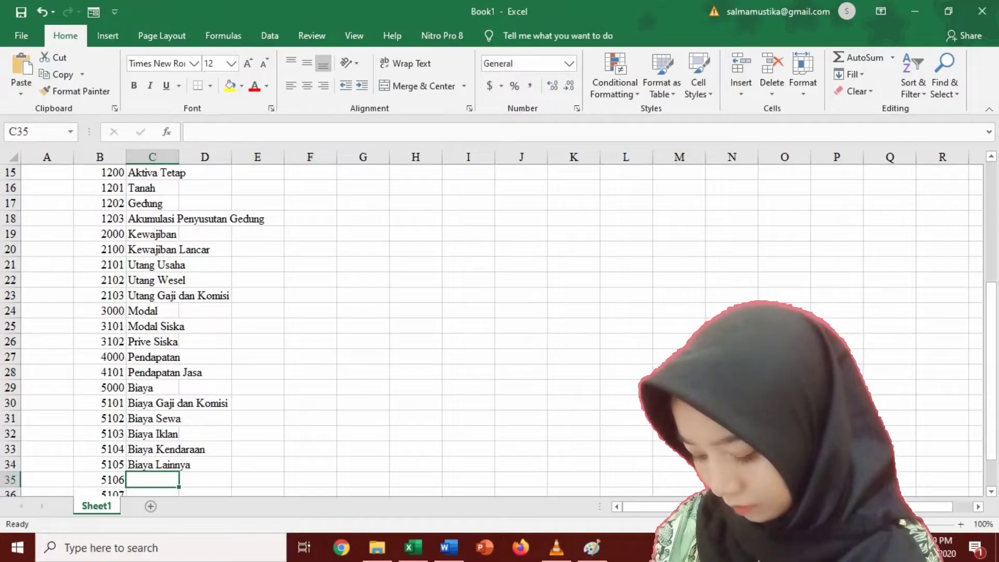
# Enter the account names Biaya Perlengkapan Kantor and Biaya Penyusutan Gedung in cells C35 and C36.
pyautogui.write('Biaya')
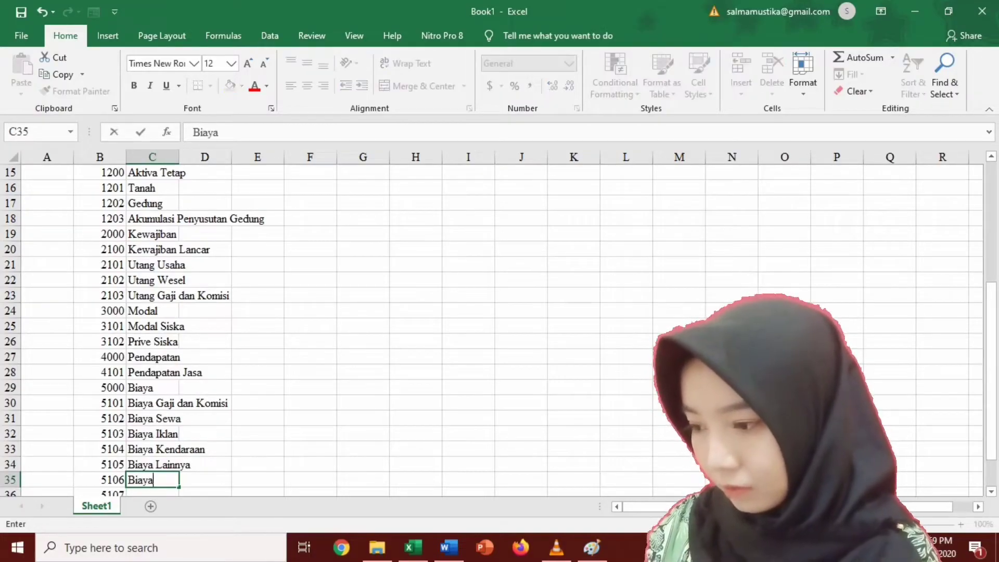
pyautogui.write(' Perlengkapan Kantor')
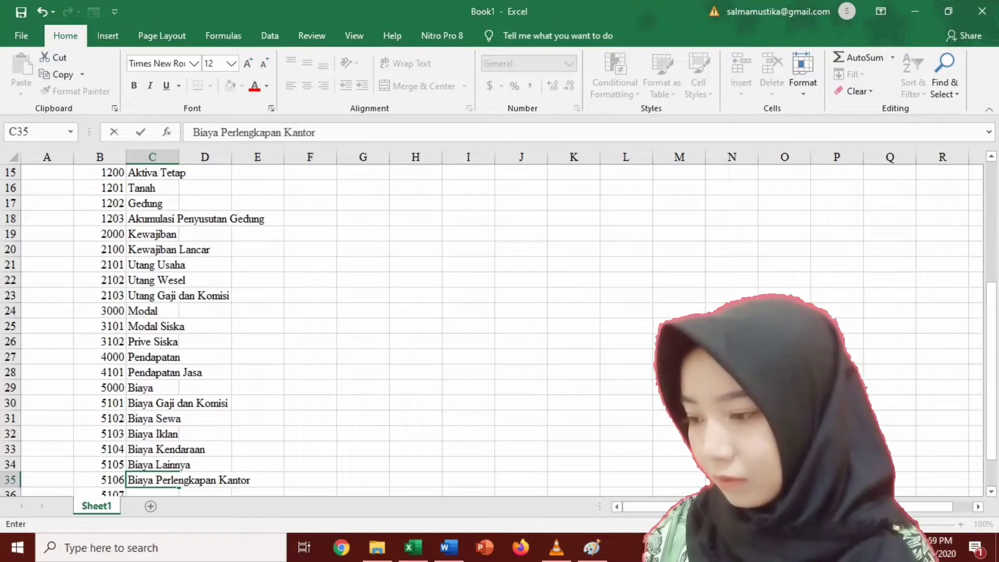
pyautogui.press('Return')
pyautogui.write('Biaya Penyus')
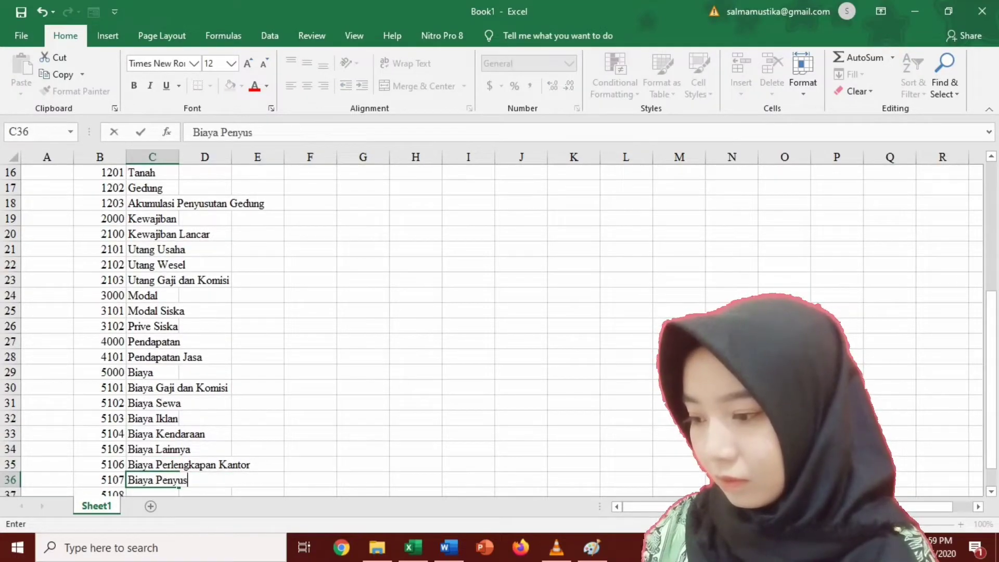
pyautogui.write('utan Gedung')
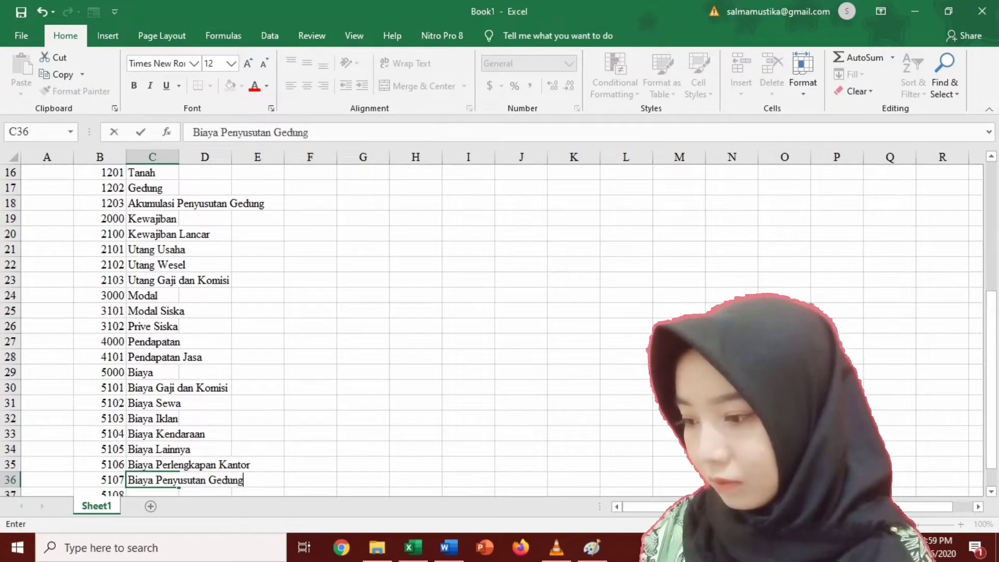
pyautogui.press('Return')
# Enter the account name Biaya Asuransi in cell C37 for code 5108.
pyautogui.write('Biaya A')
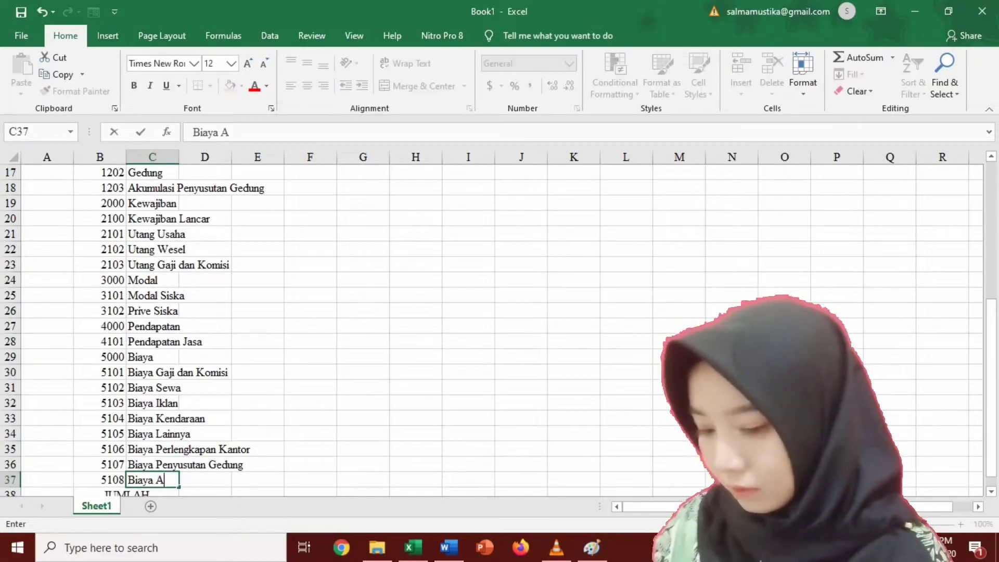
pyautogui.write('suransi')
pyautogui.click(179, 464)
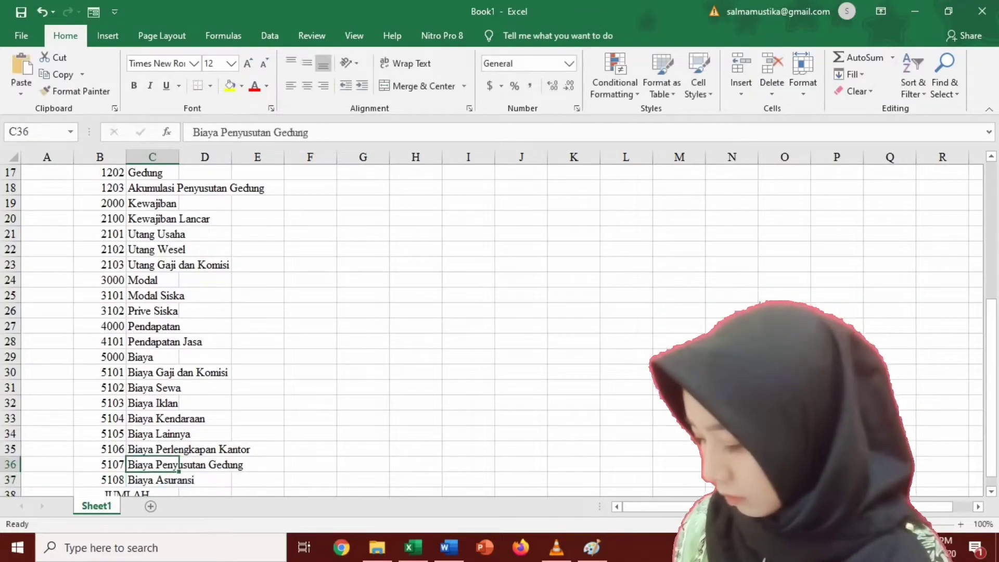
# Merge each of the three title rows in B2:E4 across its columns and make the titles centred and bold.
pyautogui.press('Up')
pyautogui.press('Up')
pyautogui.press('Up')
pyautogui.press('Up')
pyautogui.press('Up')
pyautogui.press('Up')
pyautogui.press('Up')
pyautogui.press('Up')
pyautogui.press('Up')
pyautogui.press('Up')
pyautogui.press('Up')
pyautogui.press('Up')
pyautogui.press('Up')
pyautogui.press('Up')
pyautogui.press('Up')
pyautogui.press('Up')
pyautogui.press('Up')
pyautogui.press('Up')
pyautogui.press('Up')
pyautogui.press('Up')
pyautogui.press('Down')
pyautogui.press('Down')
pyautogui.press('Down')
pyautogui.press('Down')
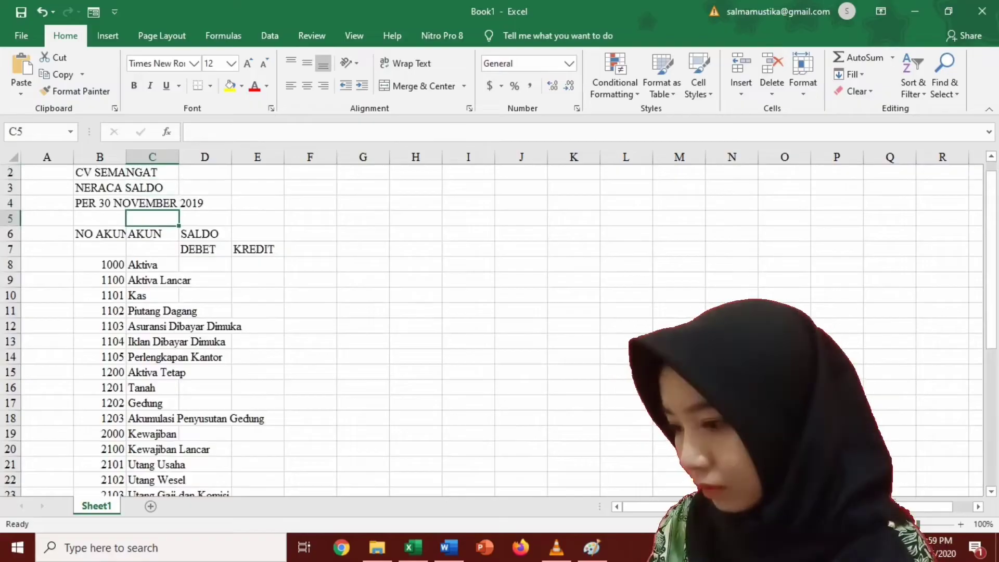
pyautogui.press('Left')
pyautogui.press('Up')
pyautogui.press('Up')
pyautogui.press('Up')
pyautogui.press('Up')
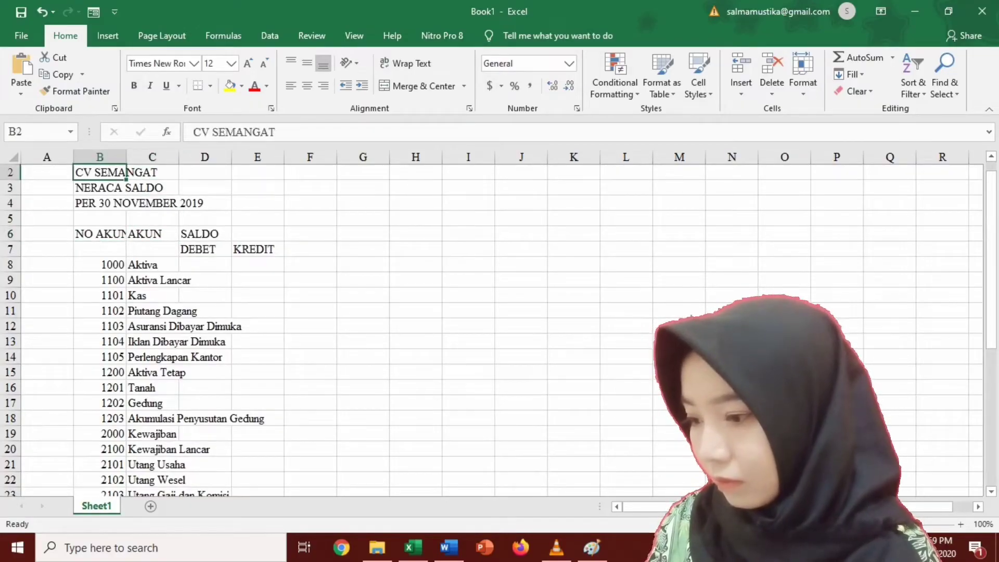
pyautogui.press('Up')
pyautogui.press('Down')
pyautogui.hotkey('shift', 'Right')
pyautogui.hotkey('shift', 'Right')
pyautogui.hotkey('shift', 'Right')
pyautogui.hotkey('shift', 'Left')
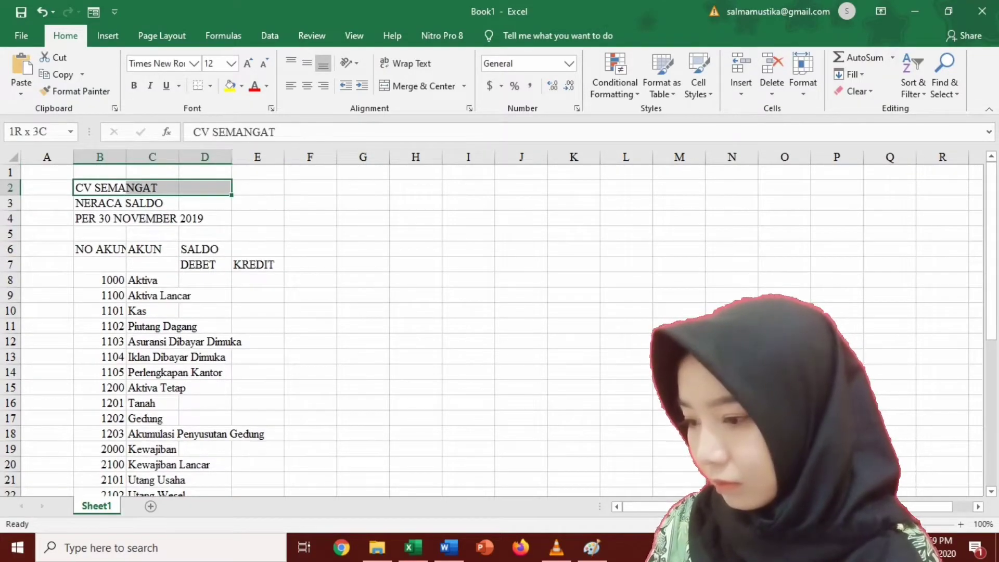
pyautogui.hotkey('shift', 'Down')
pyautogui.hotkey('shift', 'Down')
pyautogui.hotkey('shift', 'Right')
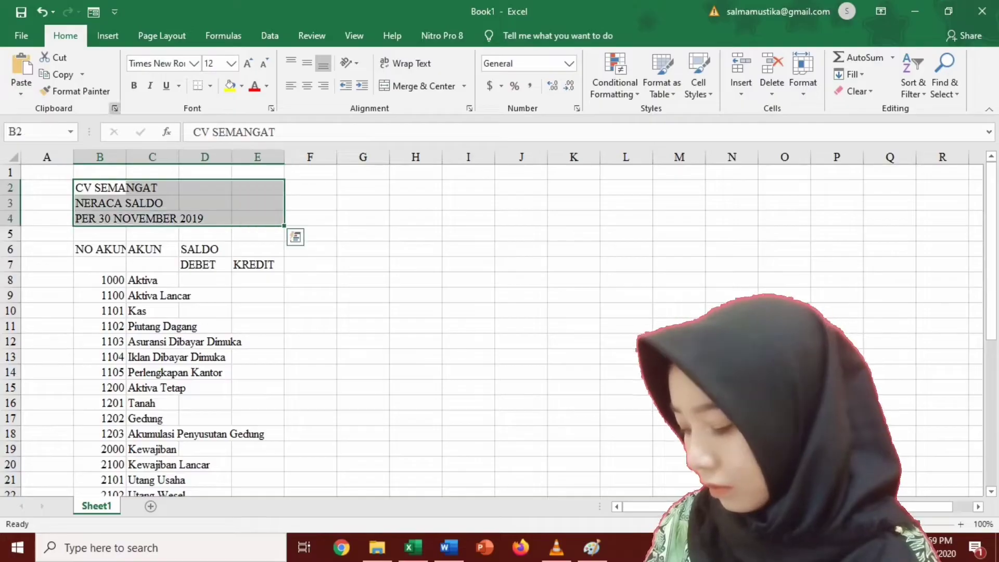
pyautogui.click(463, 86)
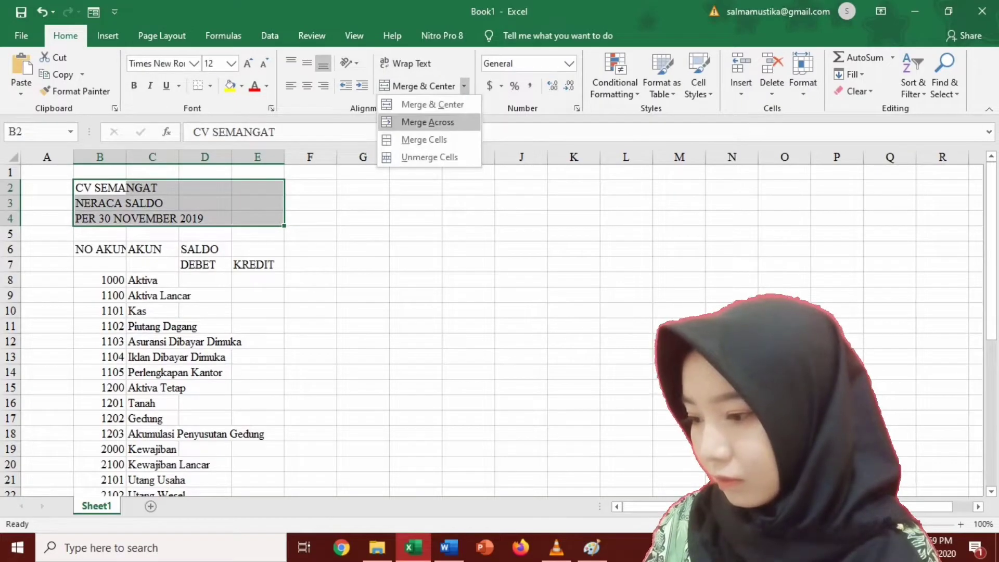
pyautogui.click(419, 120)
pyautogui.click(307, 86)
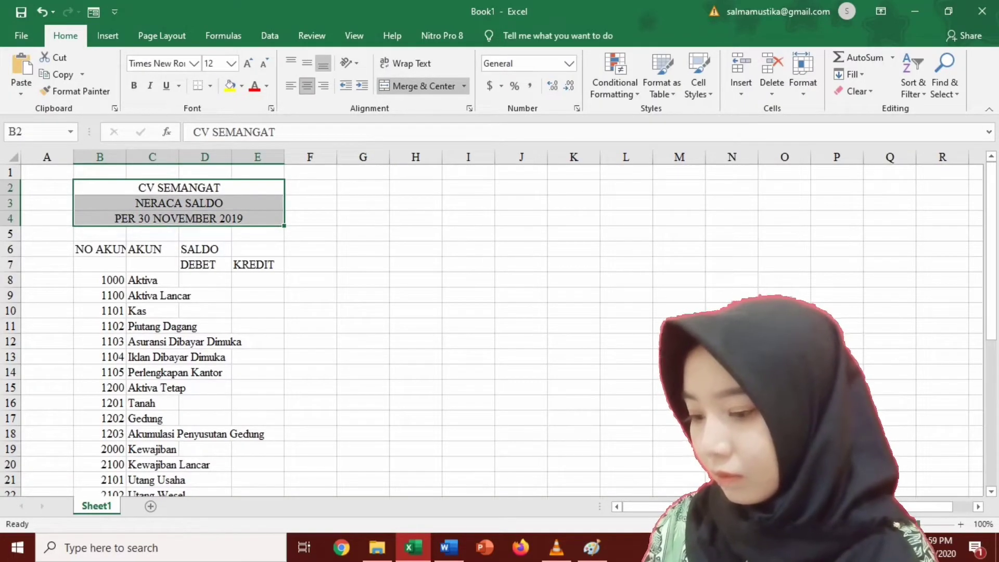
pyautogui.hotkey('ctrl', 'b')
# Merge and centre the NO AKUN heading over B6:B7 and the AKUN heading over C6:C7.
pyautogui.press('Down')
pyautogui.press('Down')
pyautogui.press('Down')
pyautogui.press('Down')
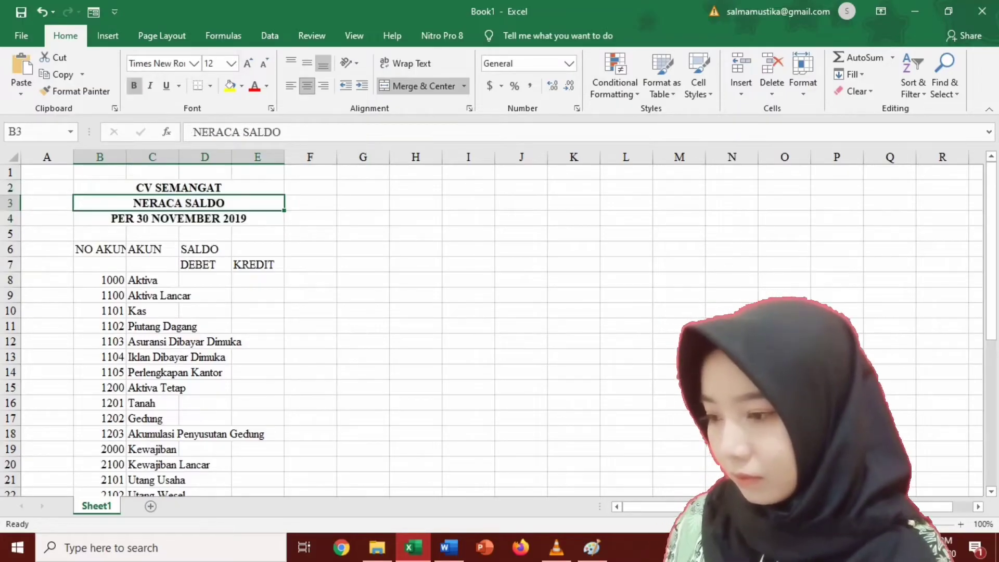
pyautogui.hotkey('shift', 'Down')
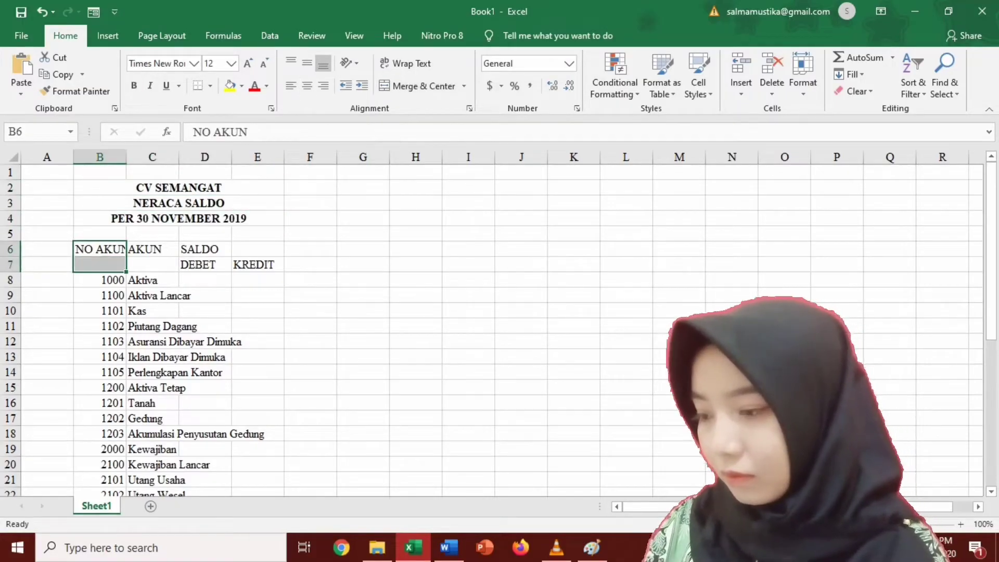
pyautogui.click(417, 86)
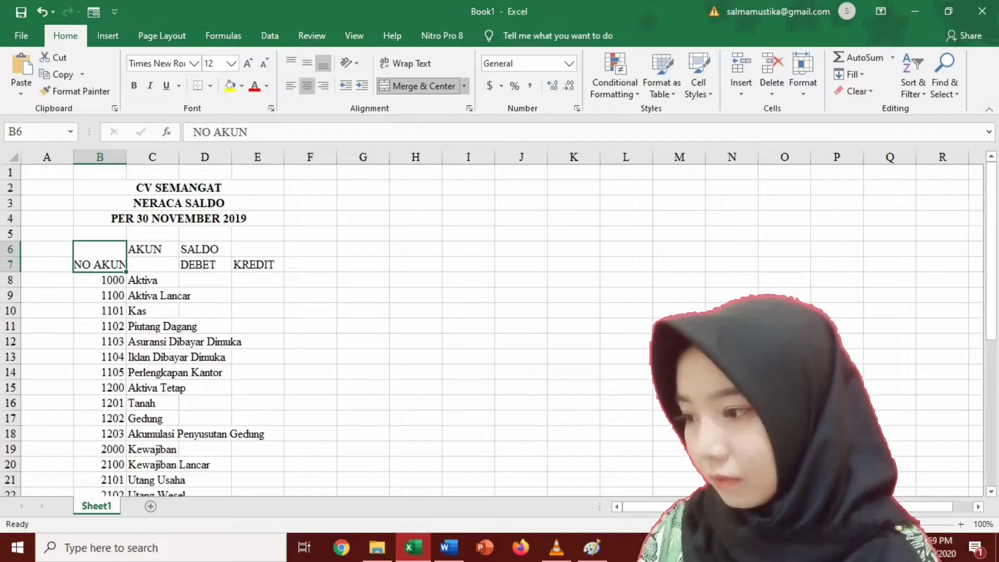
pyautogui.press('Right')
pyautogui.hotkey('shift', 'Down')
pyautogui.click(416, 86)
# Merge and centre the SALDO heading across cells D6:E6.
pyautogui.press('Right')
pyautogui.hotkey('shift', 'Right')
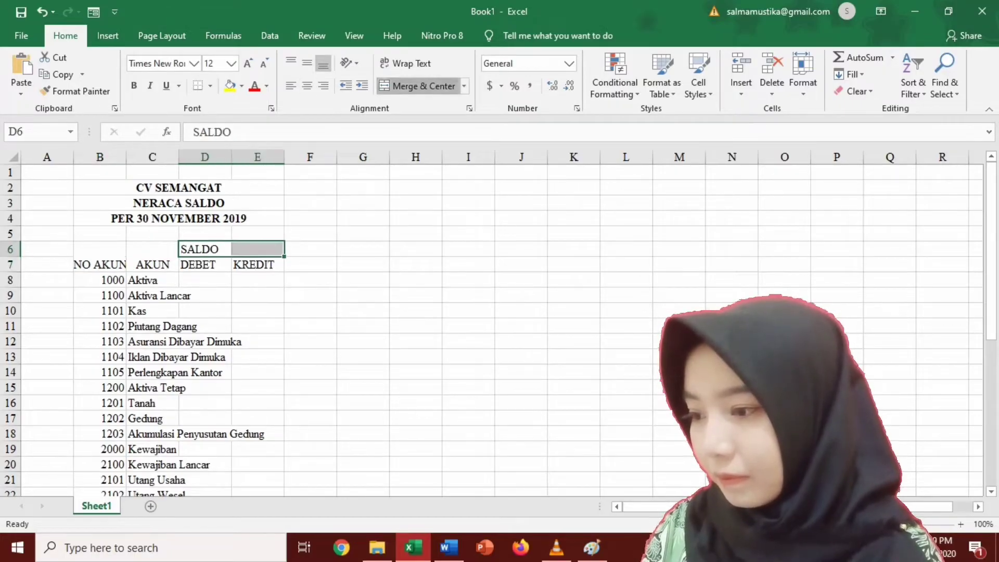
pyautogui.click(416, 86)
# Make the table headings in B6:E7 bold and align them vertically to the middle.
pyautogui.press('Left')
pyautogui.press('Left')
pyautogui.hotkey('shift', 'Right')
pyautogui.hotkey('shift', 'Right')
pyautogui.hotkey('ctrl', 'b')
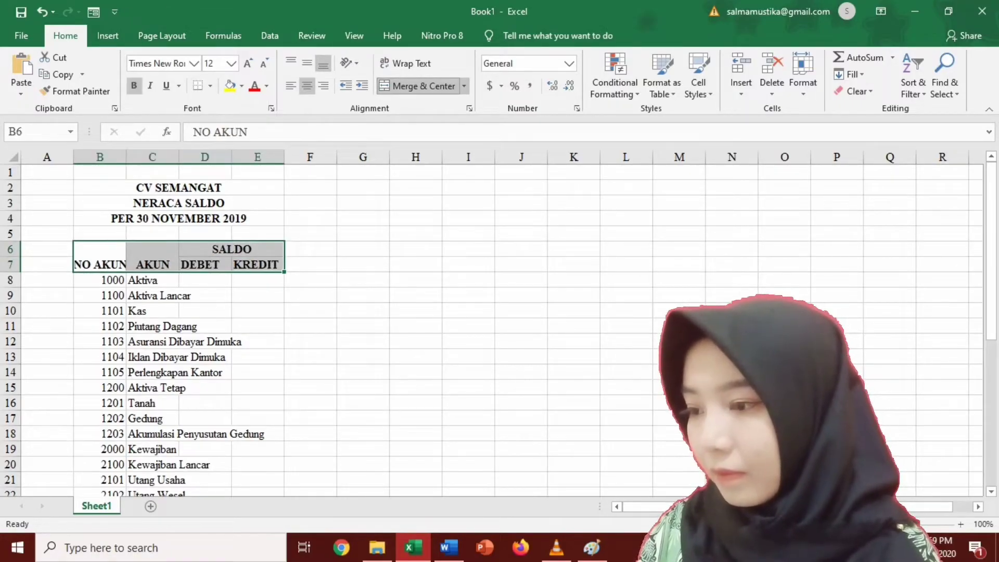
pyautogui.click(307, 63)
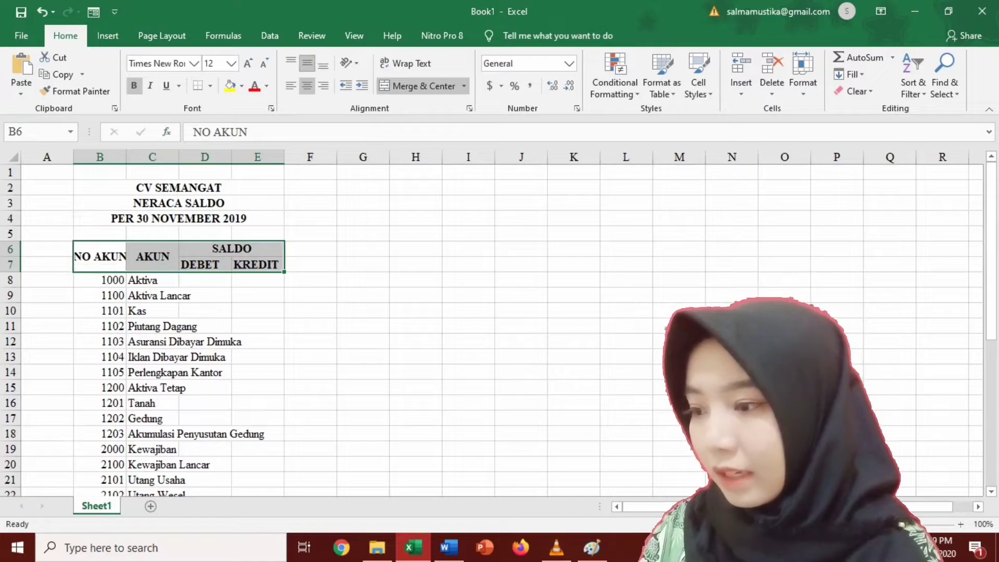
# Widen column B to fit the NO AKUN heading and centre the column's contents horizontally.
pyautogui.click(152, 172)
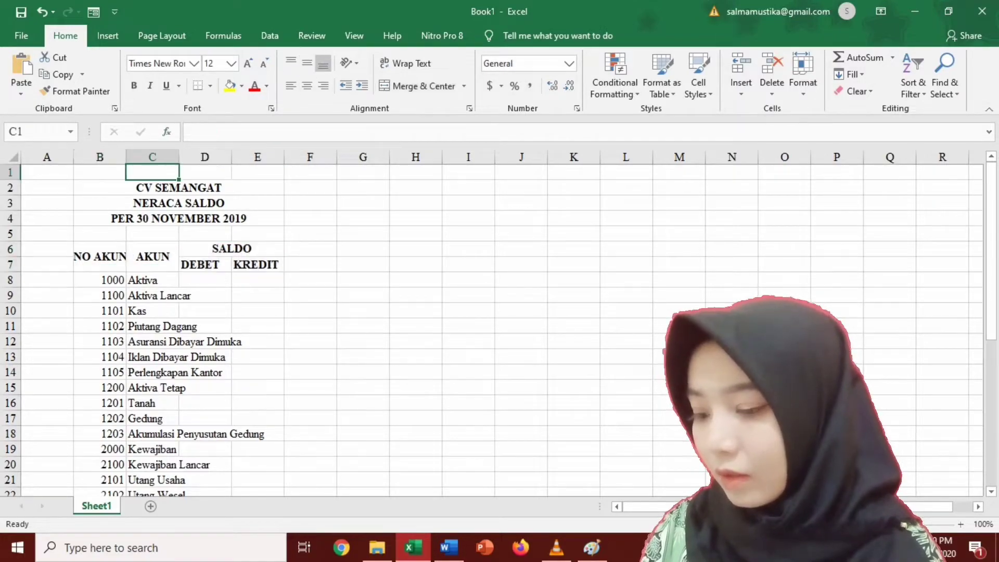
pyautogui.moveTo(126, 157); pyautogui.dragTo(139, 157)
pyautogui.click(106, 157)
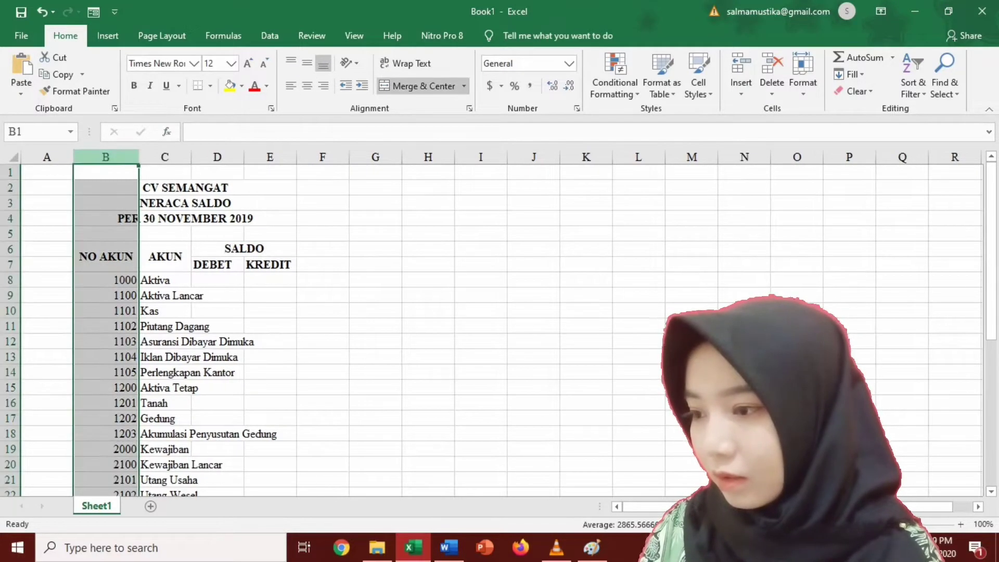
pyautogui.click(307, 85)
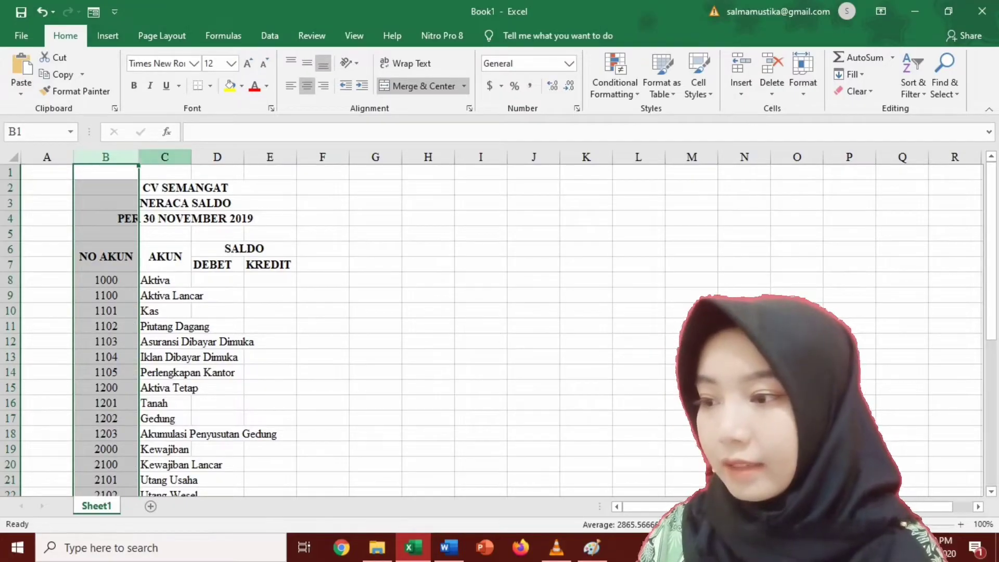
# Widen column C to fit the longest account names and centre the contents of columns D and E.
pyautogui.moveTo(191, 156); pyautogui.dragTo(396, 157)
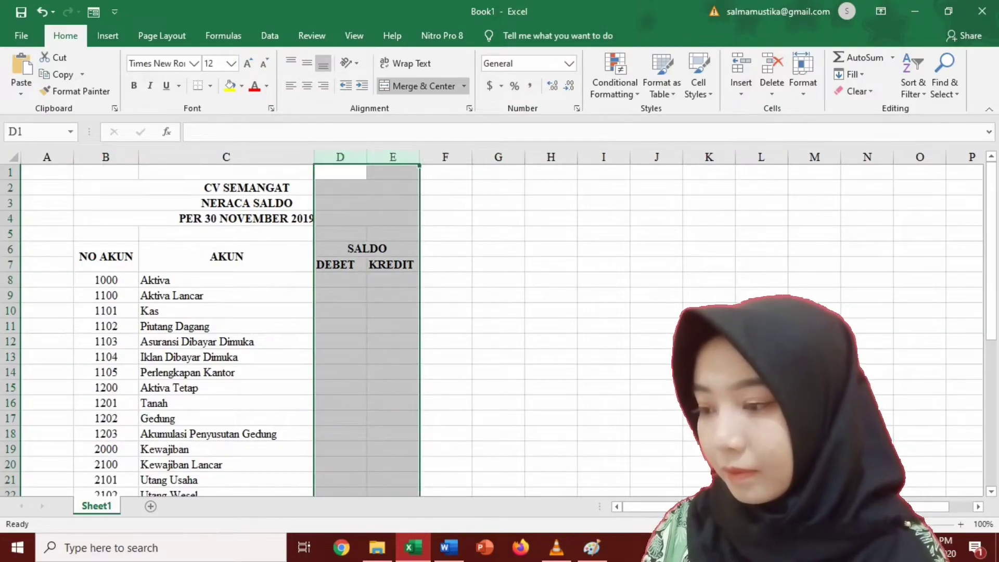
pyautogui.click(307, 86)
pyautogui.click(341, 279)
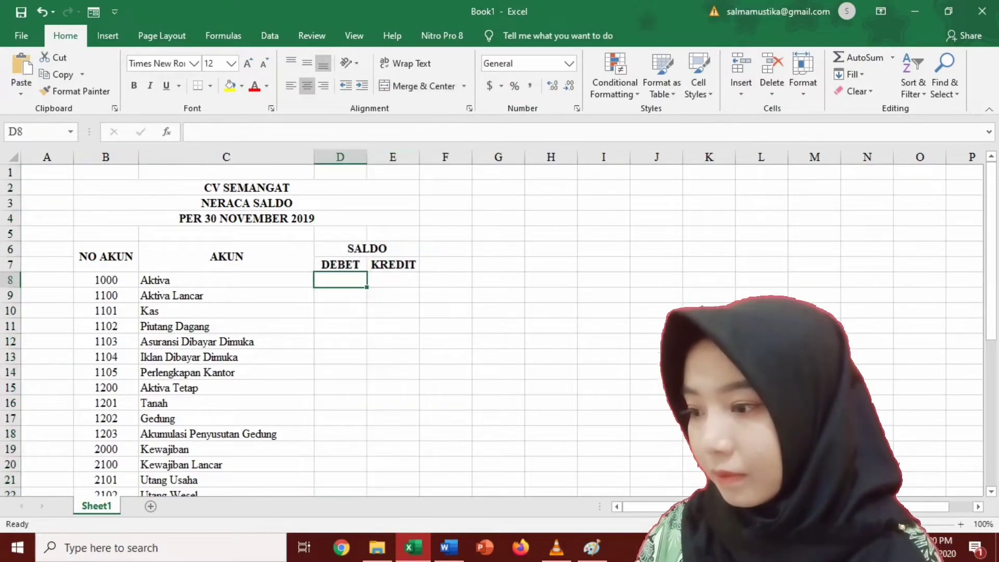
# Format the balance cells D8:E38 as Accounting with the Rp Indonesian symbol and 0 decimal places.
pyautogui.moveTo(340, 280); pyautogui.dragTo(419, 456)
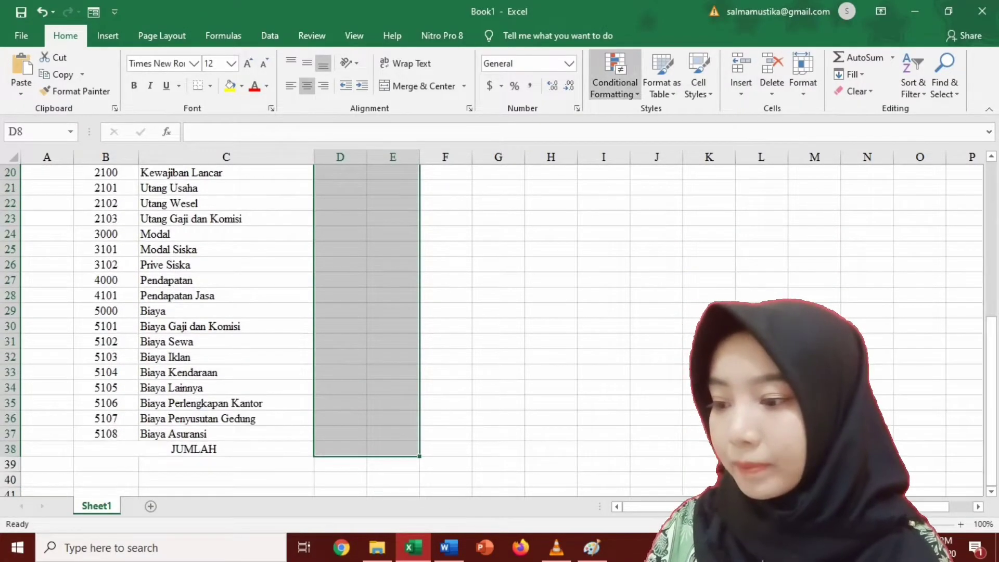
pyautogui.click(569, 63)
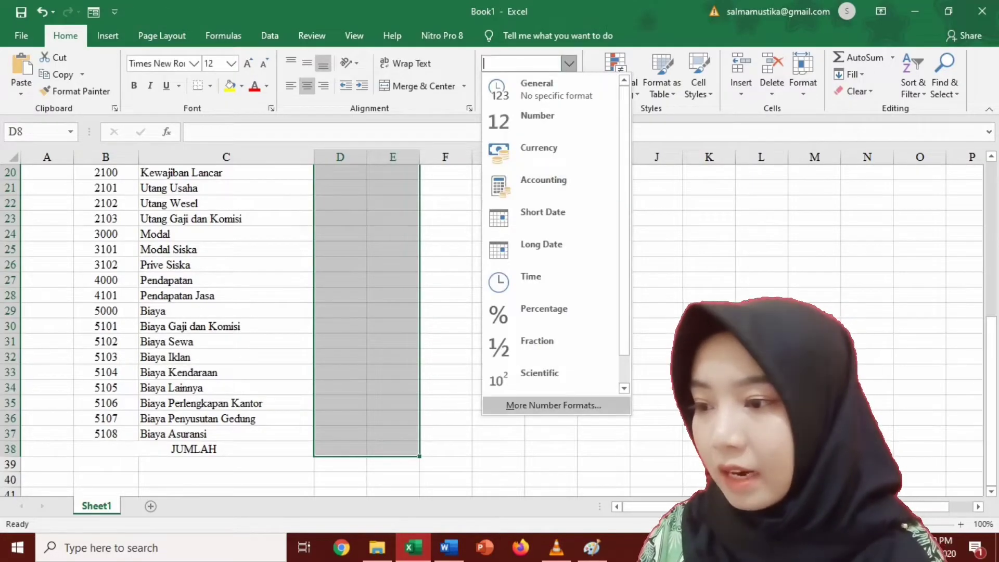
pyautogui.click(553, 405)
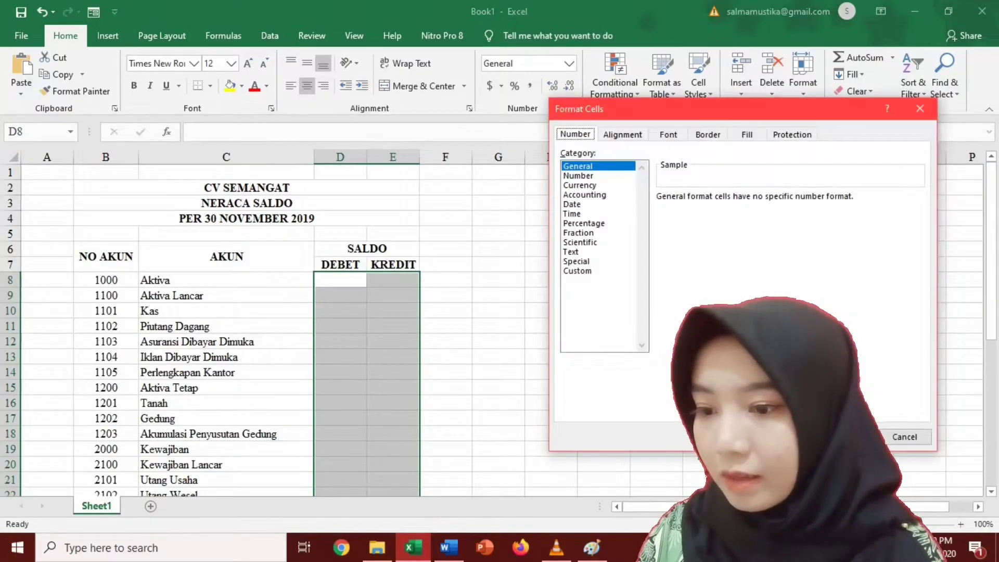
pyautogui.click(585, 195)
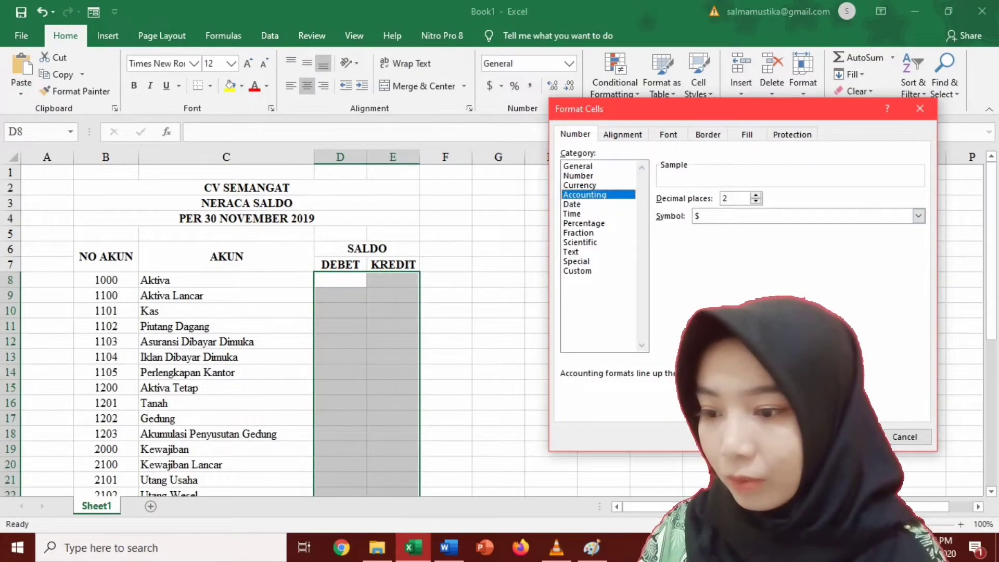
pyautogui.click(918, 216)
pyautogui.scroll(-15, 804, 265)
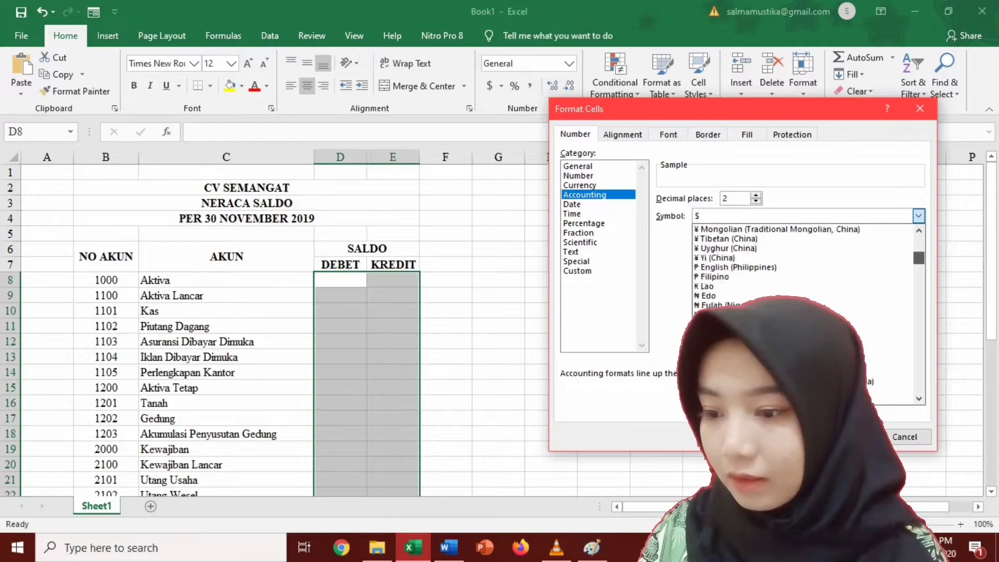
pyautogui.scroll(-15, 804, 265)
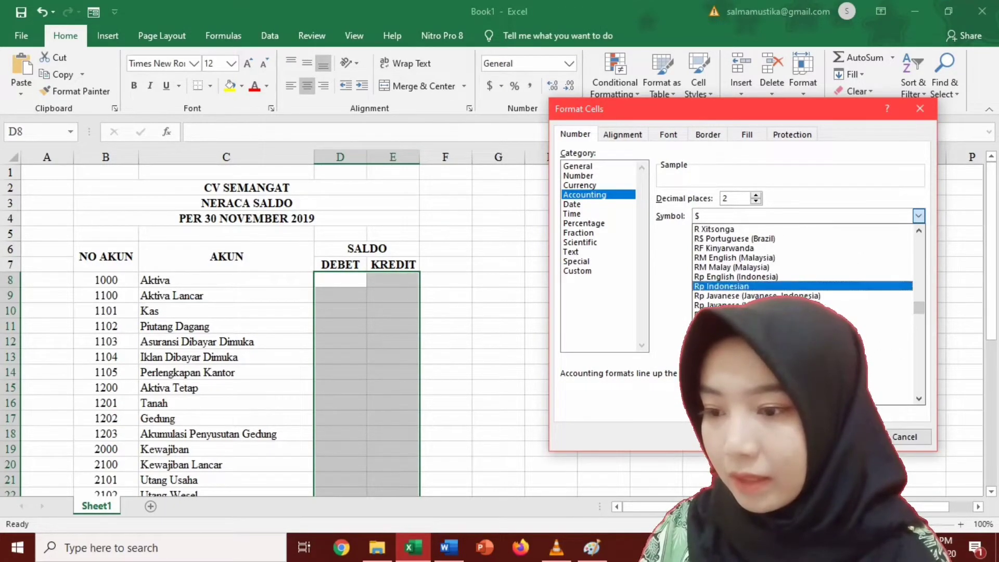
pyautogui.click(739, 287)
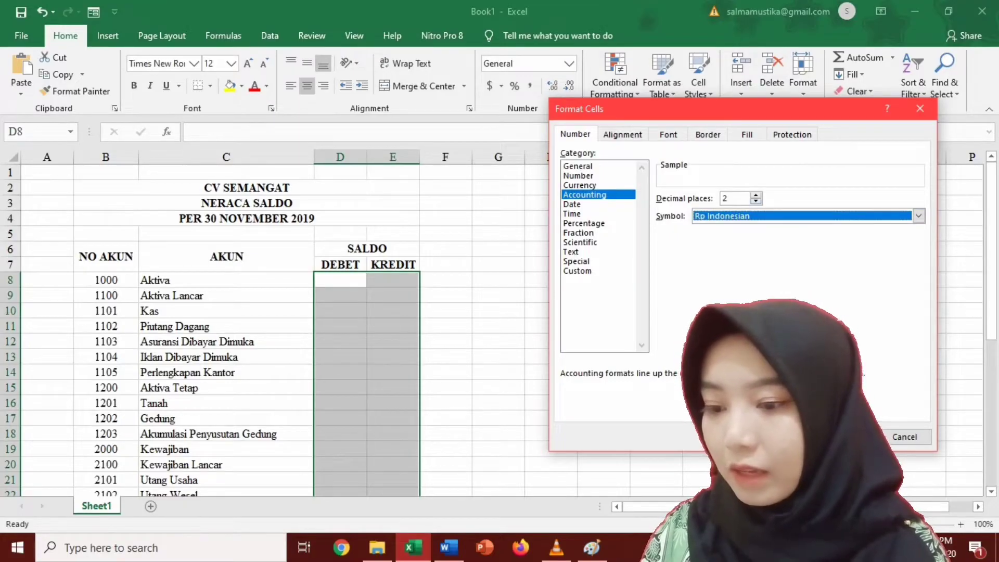
pyautogui.click(756, 201)
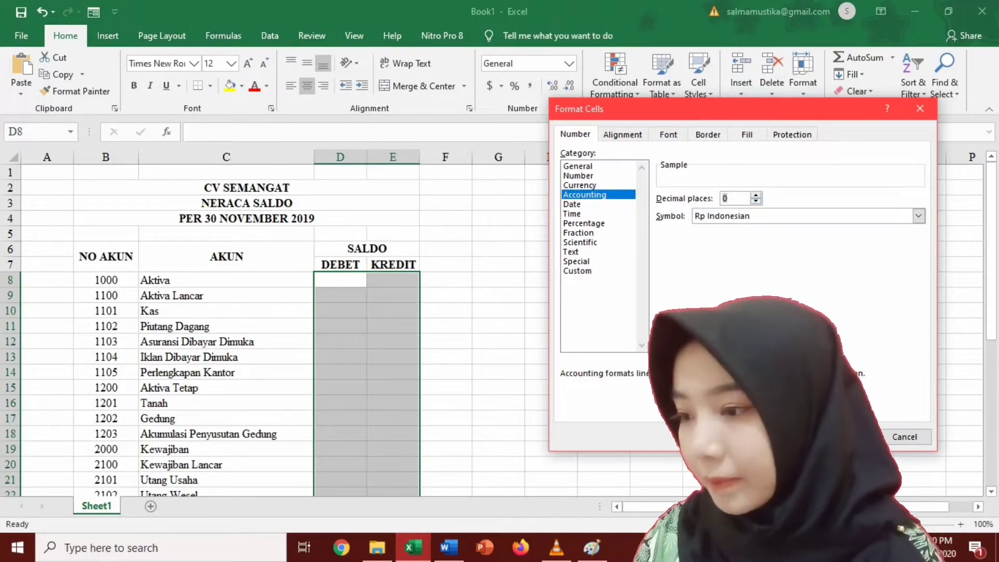
pyautogui.press('Return')
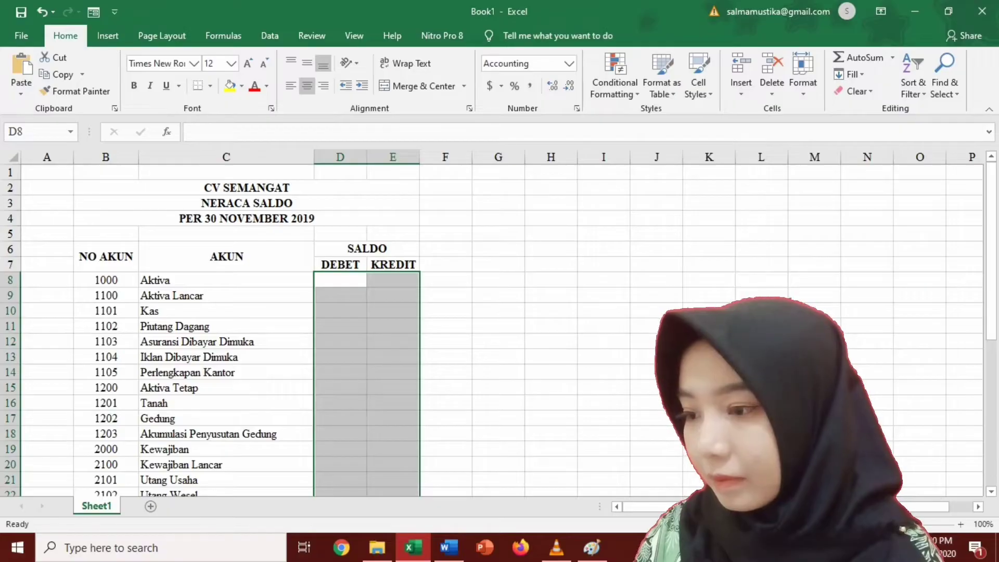
# Widen the DEBET and KREDIT columns D and E to the same larger width.
pyautogui.moveTo(367, 157); pyautogui.dragTo(395, 157)
pyautogui.click(351, 156)
pyautogui.keyDown('ctrl'); pyautogui.click(414, 157); pyautogui.keyUp('ctrl')
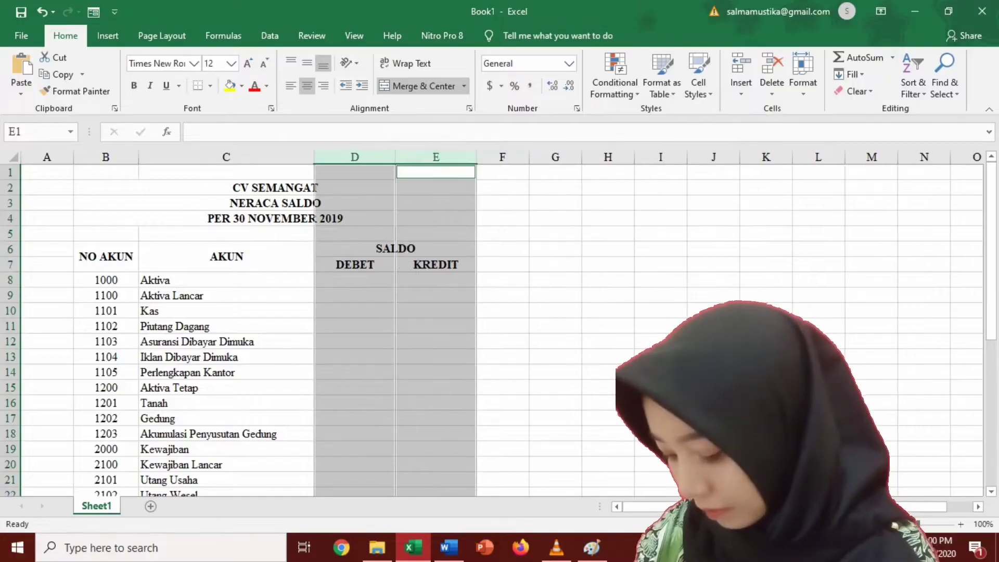
# Enter the debit balances for Kas (18,000,000), Piutang Dagang (16,000,000) and Asuransi Dibayar Dimuka (750,000) in D10:D12.
pyautogui.click(355, 280)
pyautogui.click(355, 311)
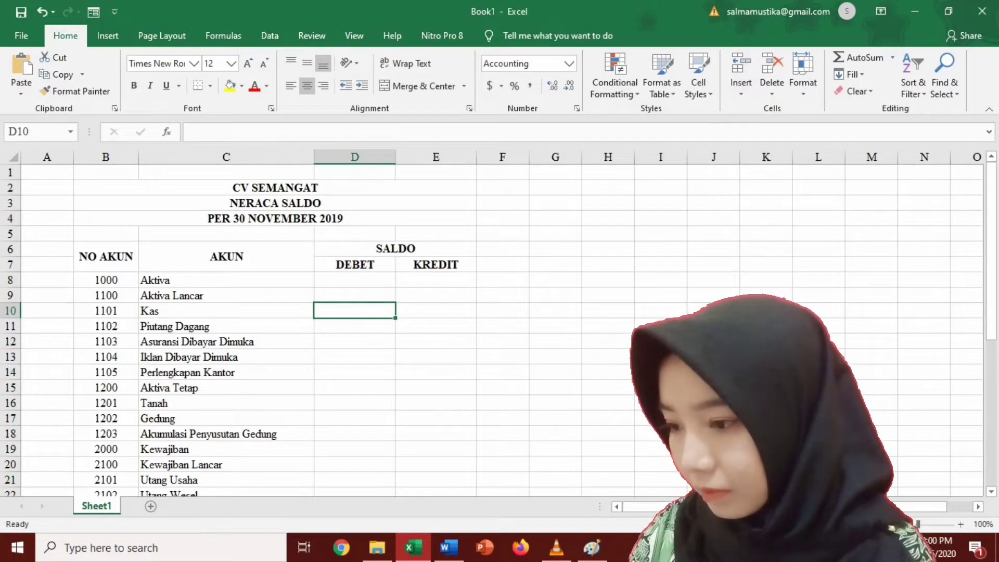
pyautogui.write('18000000')
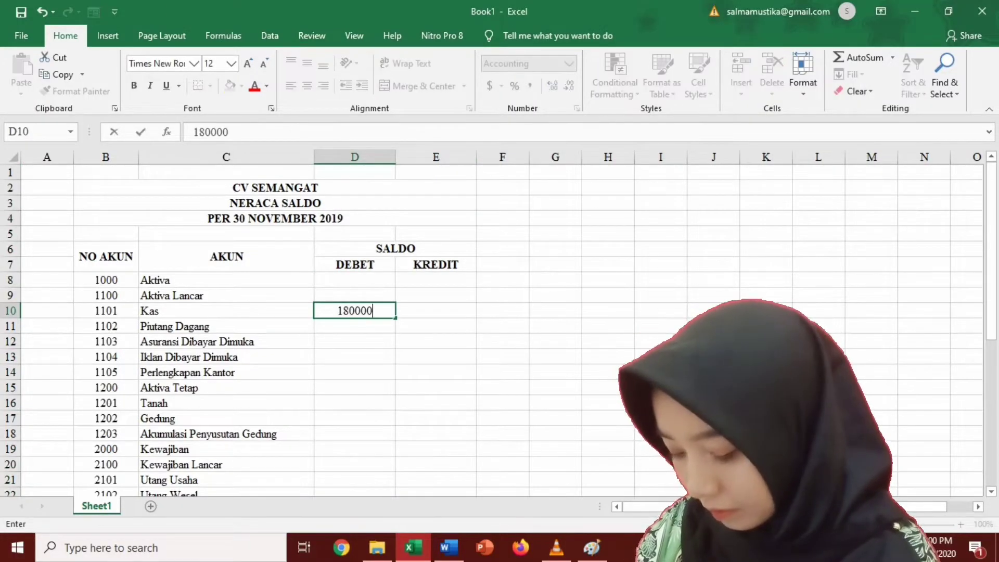
pyautogui.press('Return')
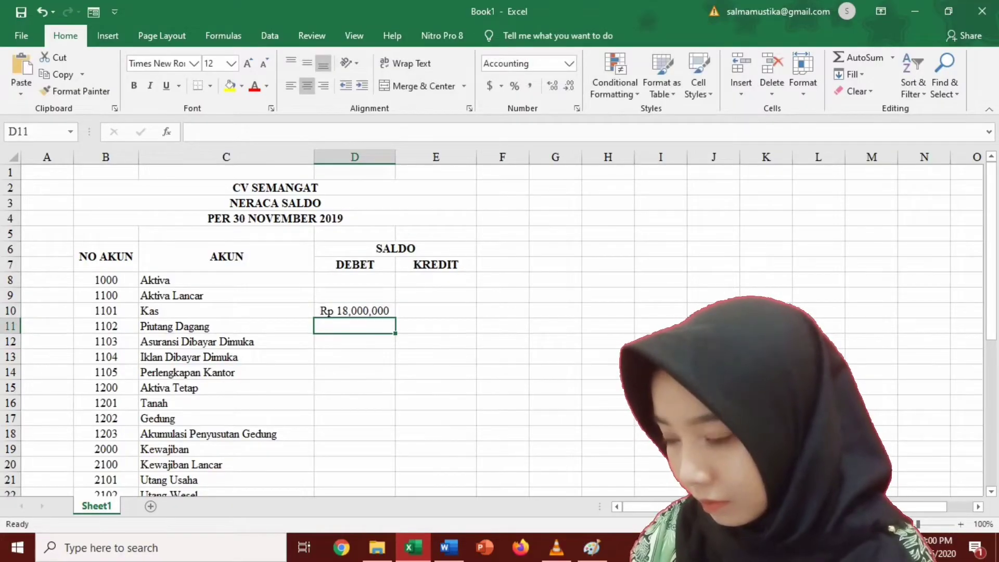
pyautogui.write('15')
pyautogui.press('BackSpace')
pyautogui.write('6,000,')
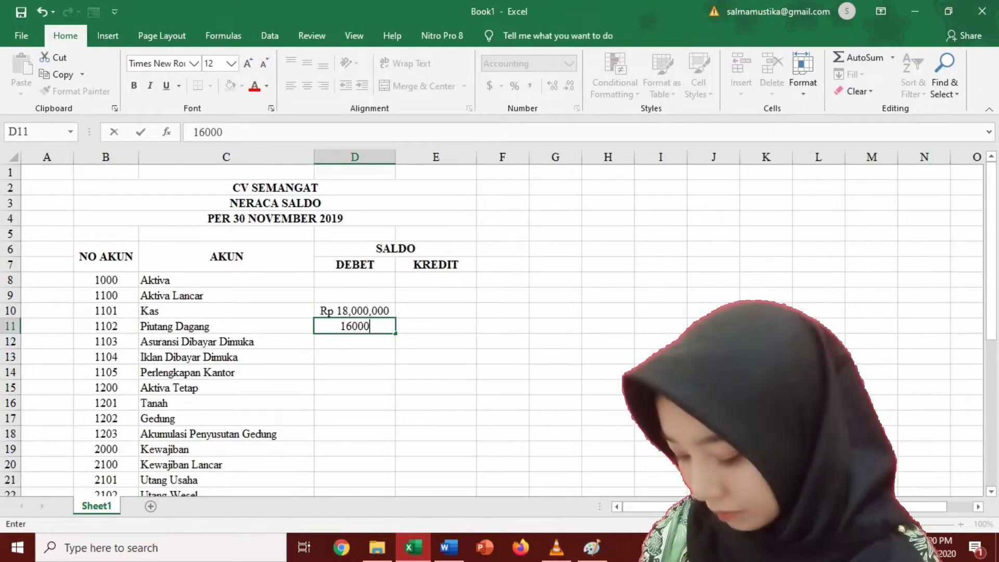
pyautogui.write('000')
pyautogui.press('Return')
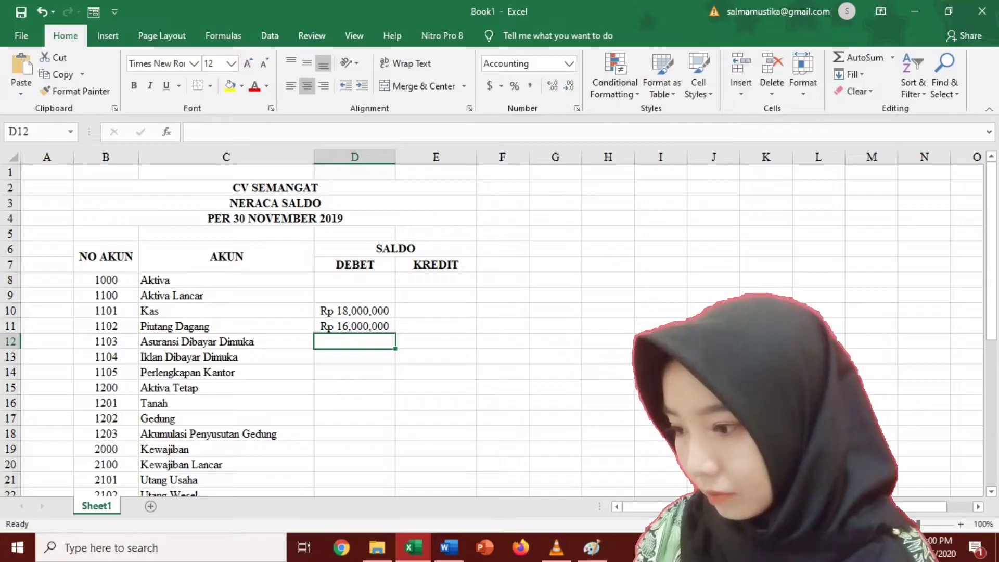
pyautogui.write('750000')
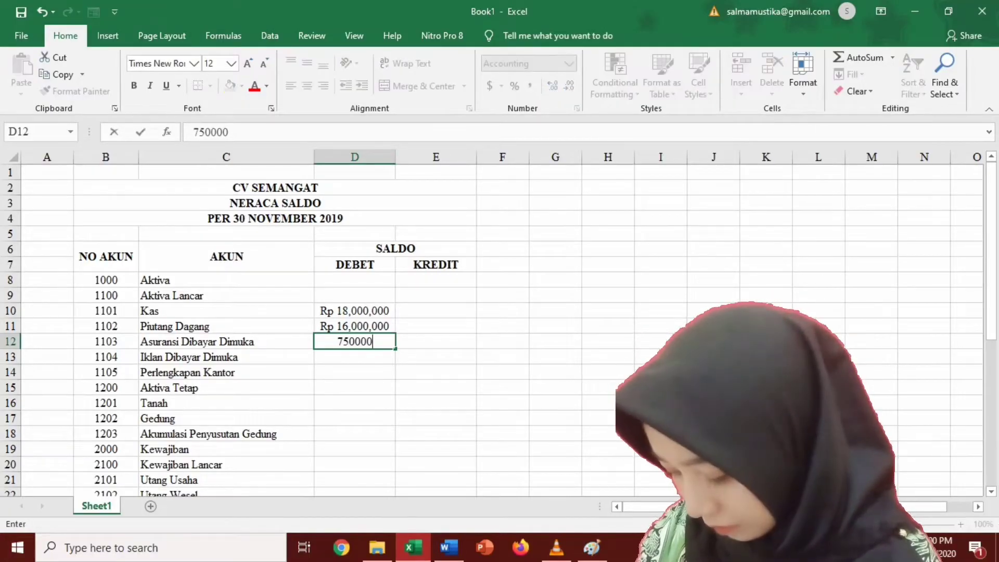
pyautogui.press('Return')
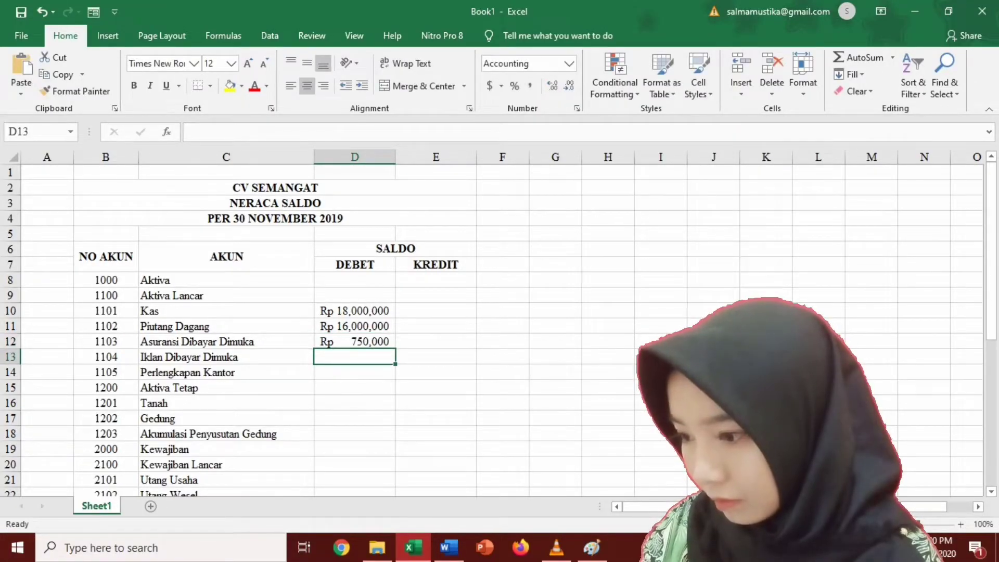
# Enter debit balances of 350,000 for Perlengkapan Kantor in D14 and 10,000,000 for Gedung in D17.
pyautogui.press('Down')
pyautogui.press('Down')
pyautogui.press('Up')
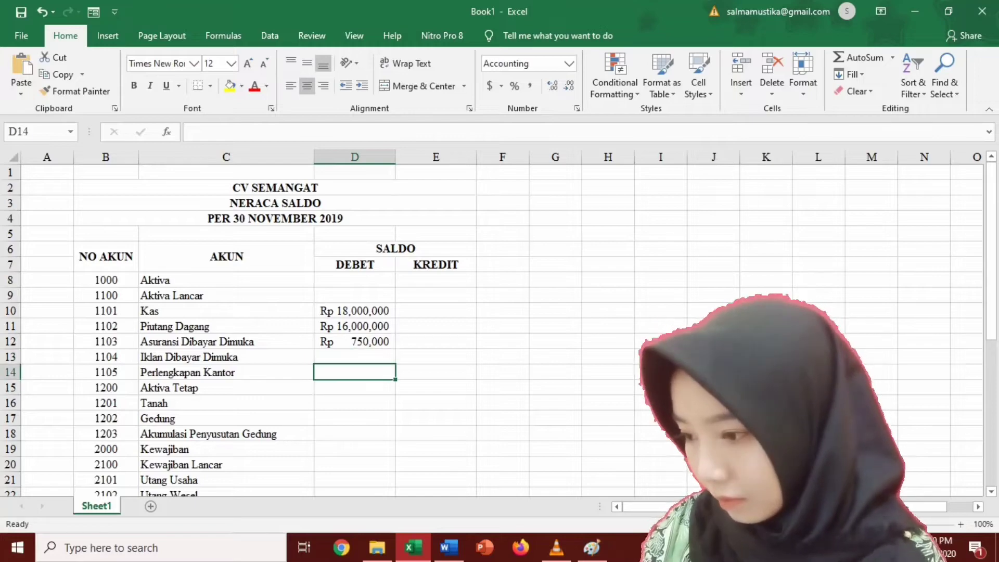
pyautogui.write('35')
pyautogui.write('0000')
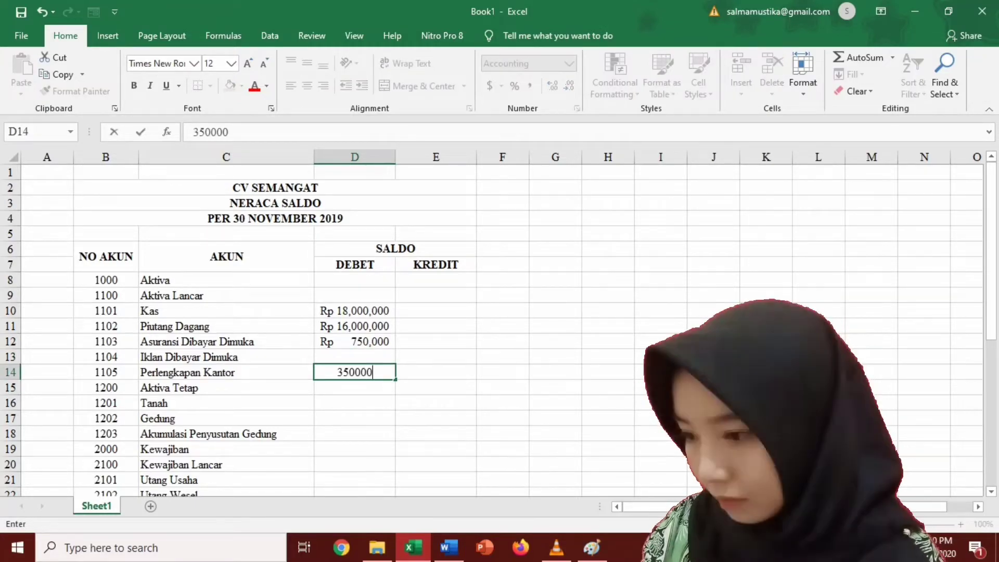
pyautogui.press('Return')
pyautogui.press('Down')
pyautogui.press('Down')
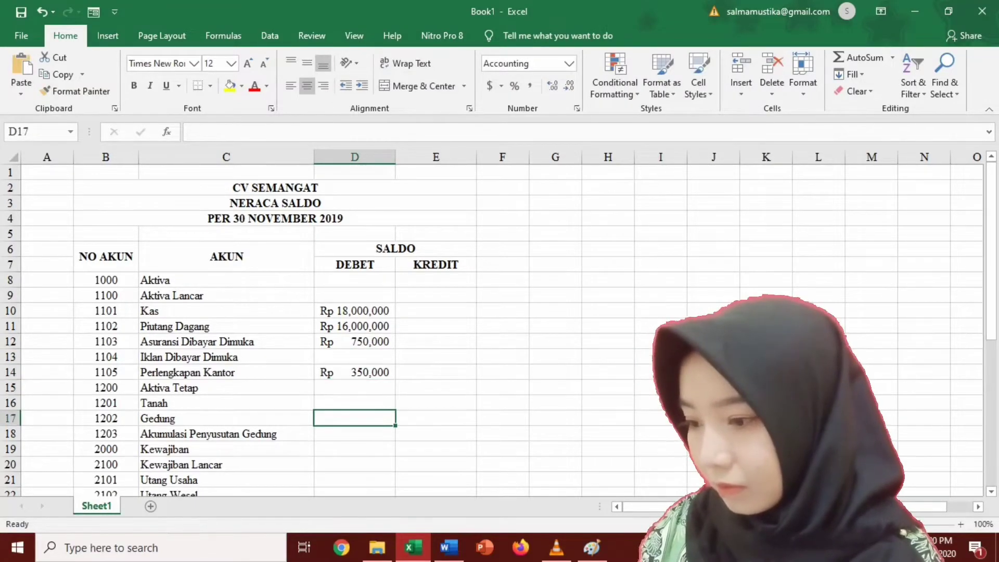
pyautogui.press('Up')
pyautogui.press('Down')
pyautogui.write('10,000,000')
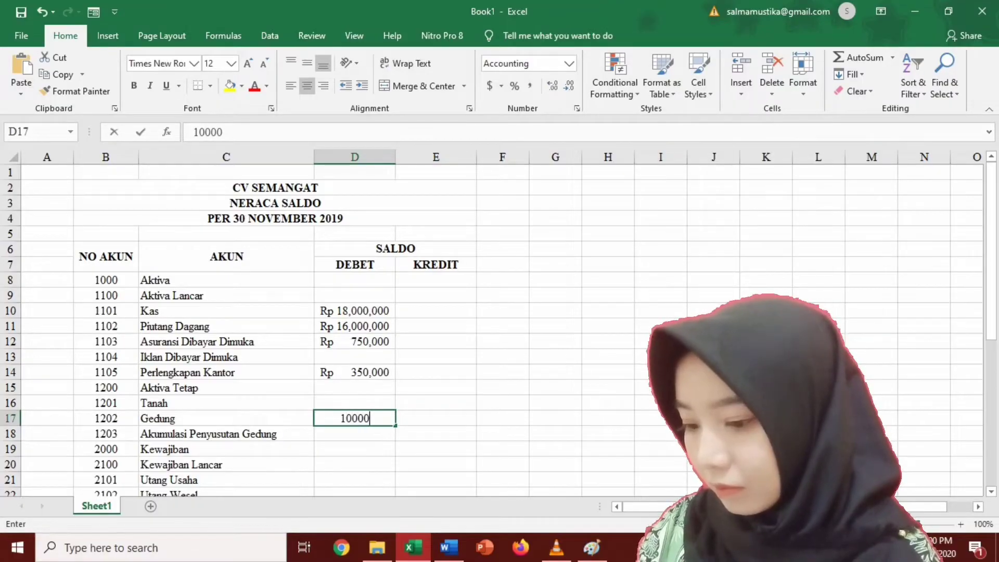
pyautogui.press('Return')
# Enter credit balances of 1,500,000 for Akumulasi Penyusutan Gedung in E18 and 1,500,000 for Utang Usaha in E21.
pyautogui.press('Right')
pyautogui.write('1500000')
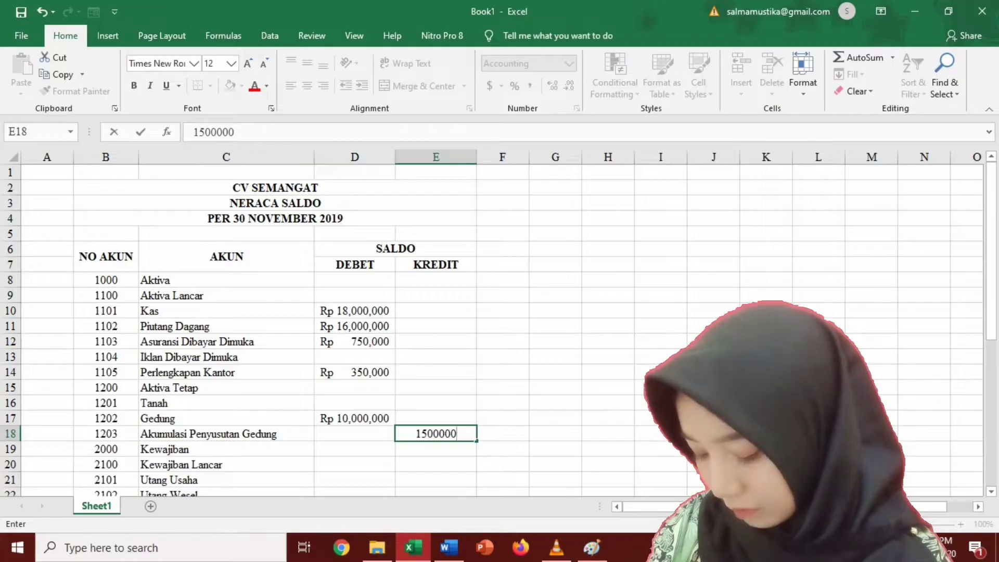
pyautogui.press('Return')
pyautogui.press('Down')
pyautogui.press('Down')
pyautogui.press('Down')
pyautogui.press('Down')
pyautogui.press('Down')
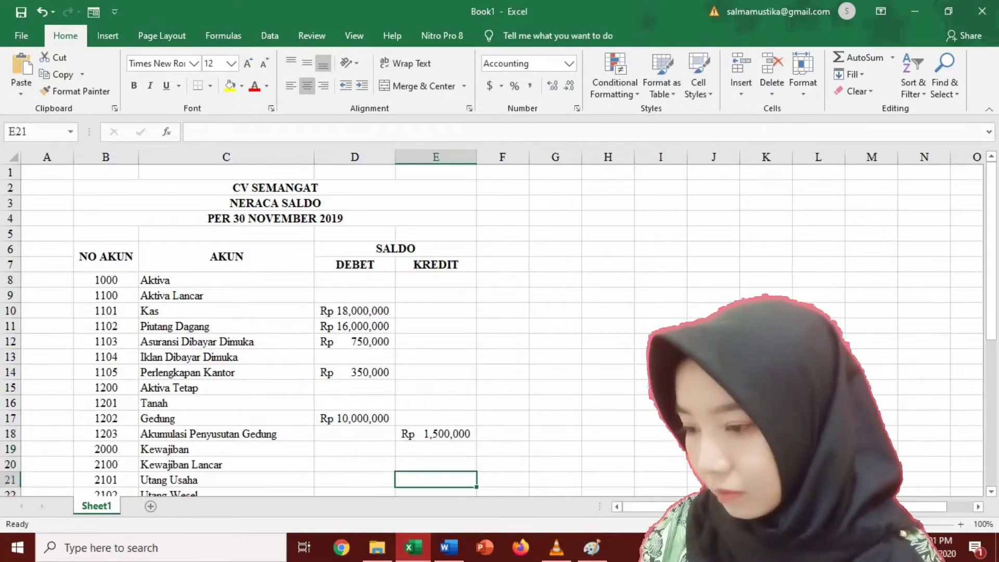
pyautogui.press('Up')
pyautogui.press('Up')
pyautogui.press('Up')
pyautogui.write('1500000')
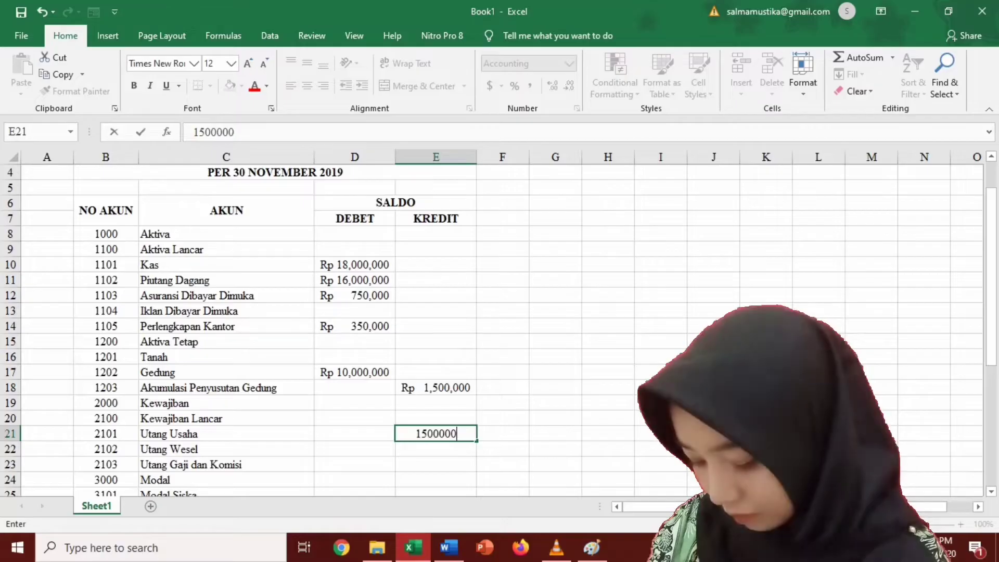
pyautogui.press('Return')
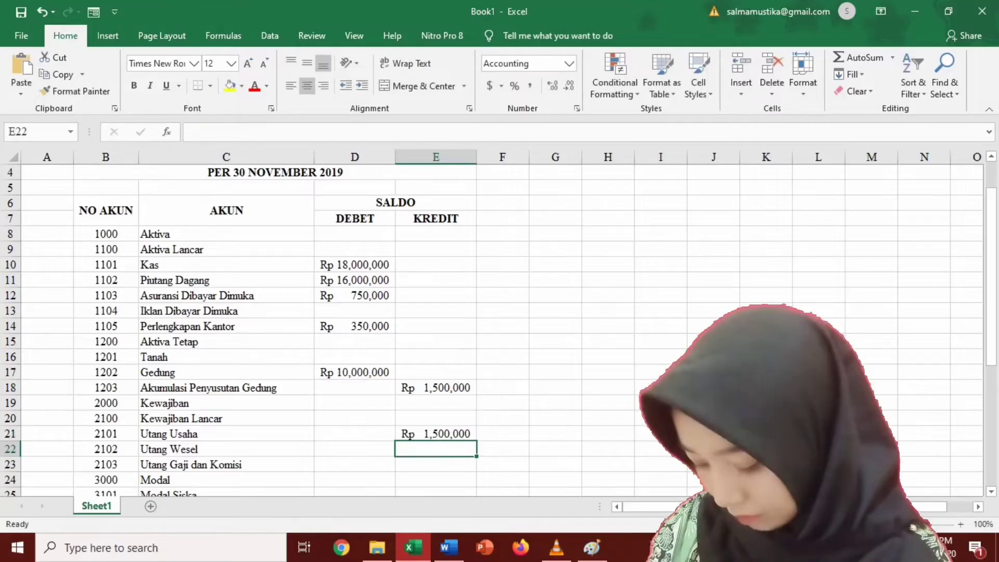
# Enter a credit balance of 35,000,000 for the owner's capital (Modal) account in E25.
pyautogui.press('Down')
pyautogui.press('Down')
pyautogui.press('Down')
pyautogui.press('Down')
pyautogui.press('Down')
pyautogui.press('Down')
pyautogui.press('Down')
pyautogui.press('Down')
pyautogui.press('Down')
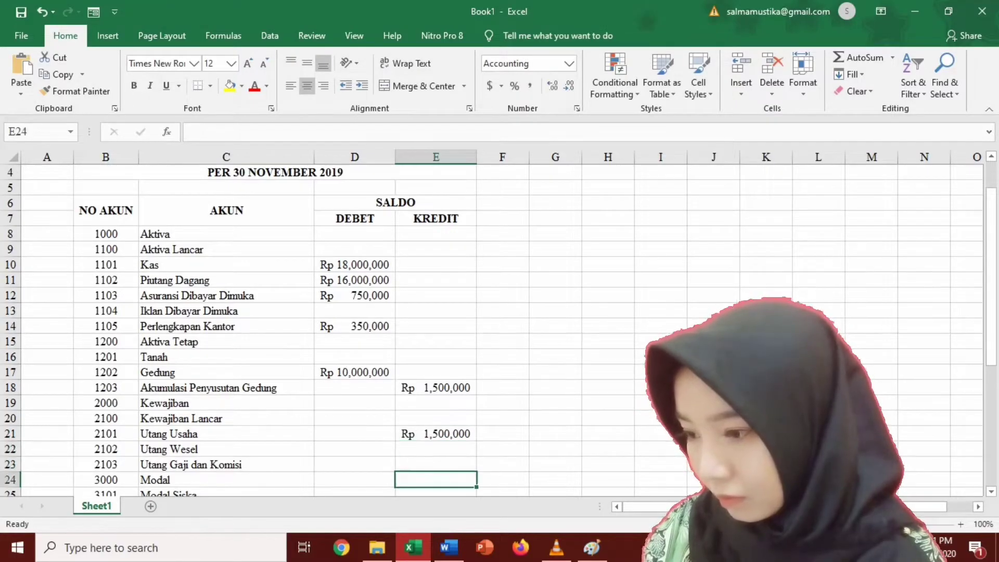
pyautogui.press('Up')
pyautogui.press('Up')
pyautogui.press('Up')
pyautogui.press('Up')
pyautogui.press('Up')
pyautogui.press('Up')
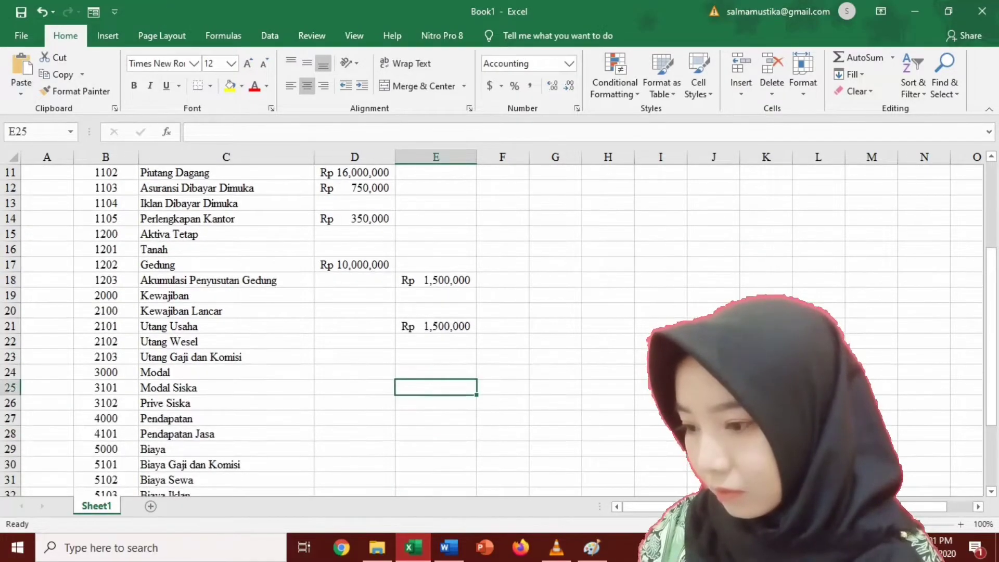
pyautogui.write('35000000')
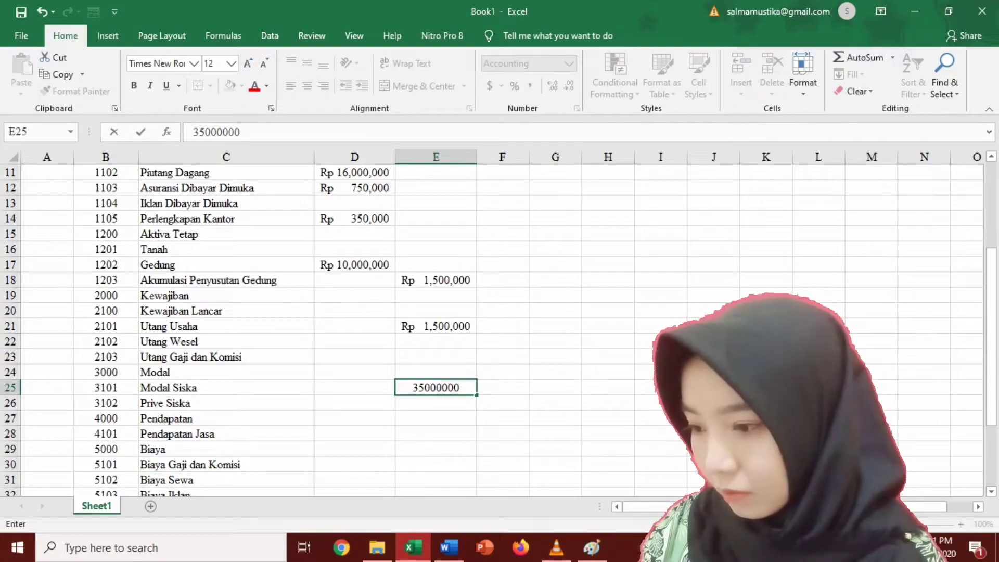
pyautogui.press('Return')
# Enter a debit balance of 2,500,000 for the owner's Prive account in D26 and a credit balance of 57,000,000 for Pendapatan Jasa in E28.
pyautogui.press('Left')
pyautogui.write('1')
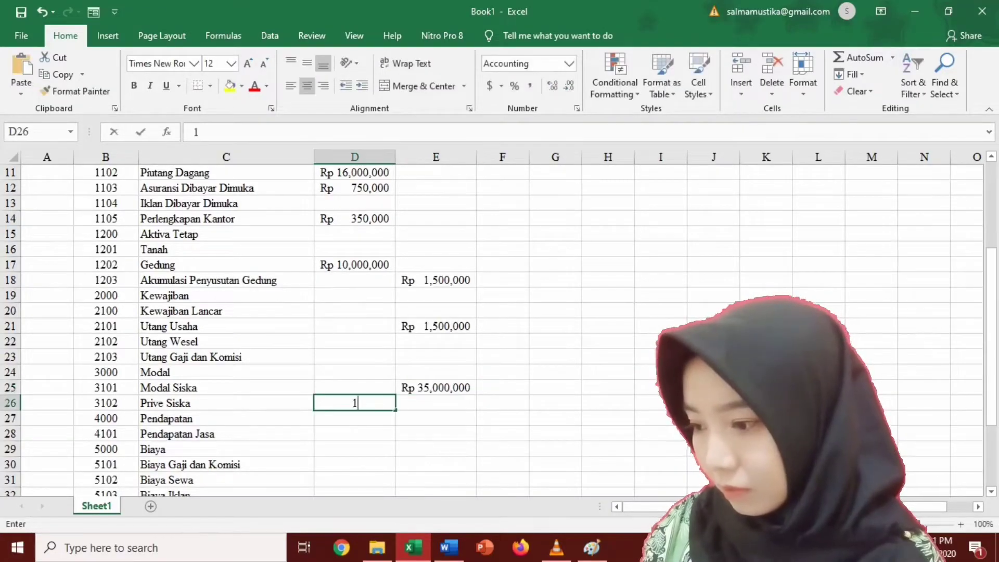
pyautogui.press('BackSpace')
pyautogui.write('2,500,000')
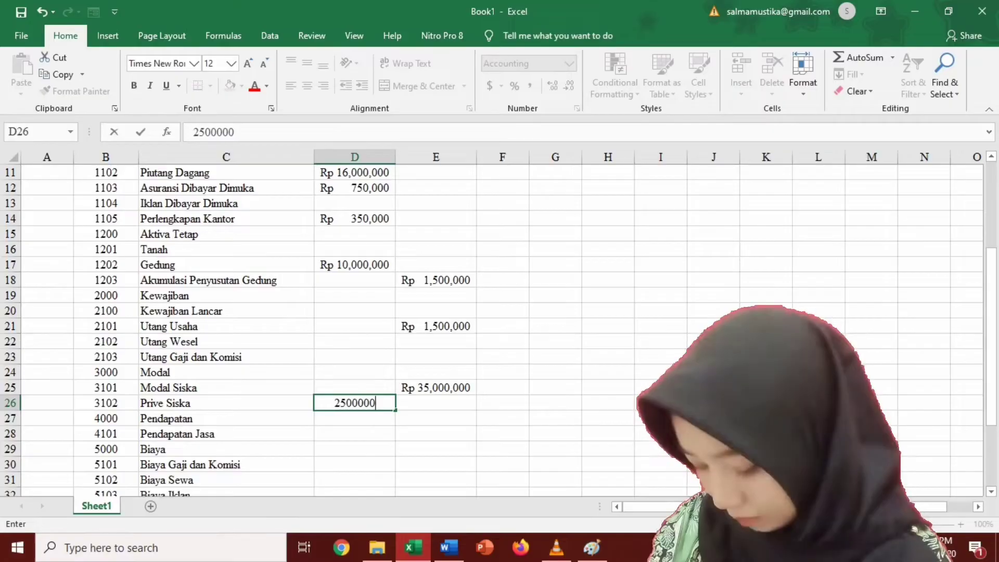
pyautogui.press('Return')
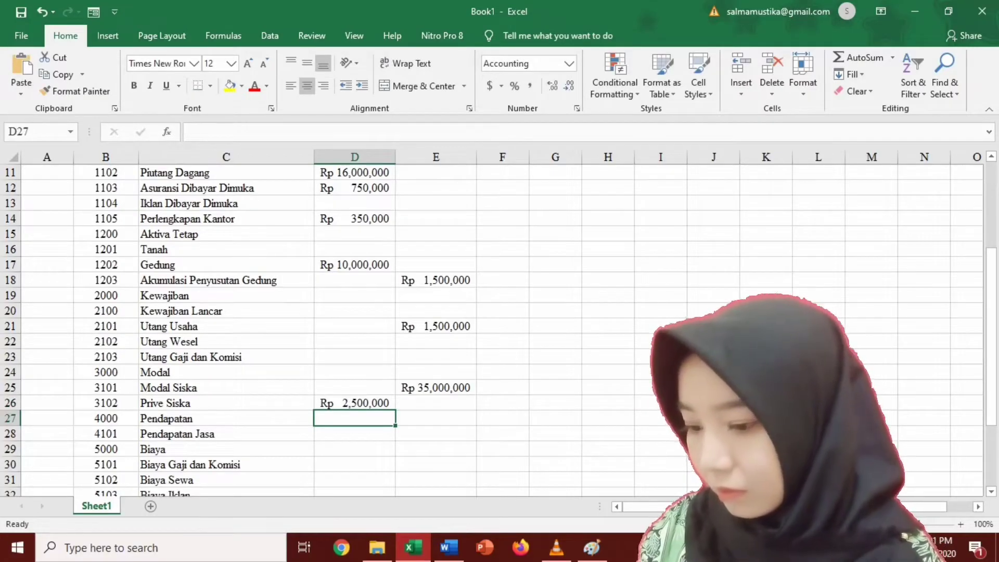
pyautogui.press('Down')
pyautogui.press('Right')
pyautogui.write('57000000')
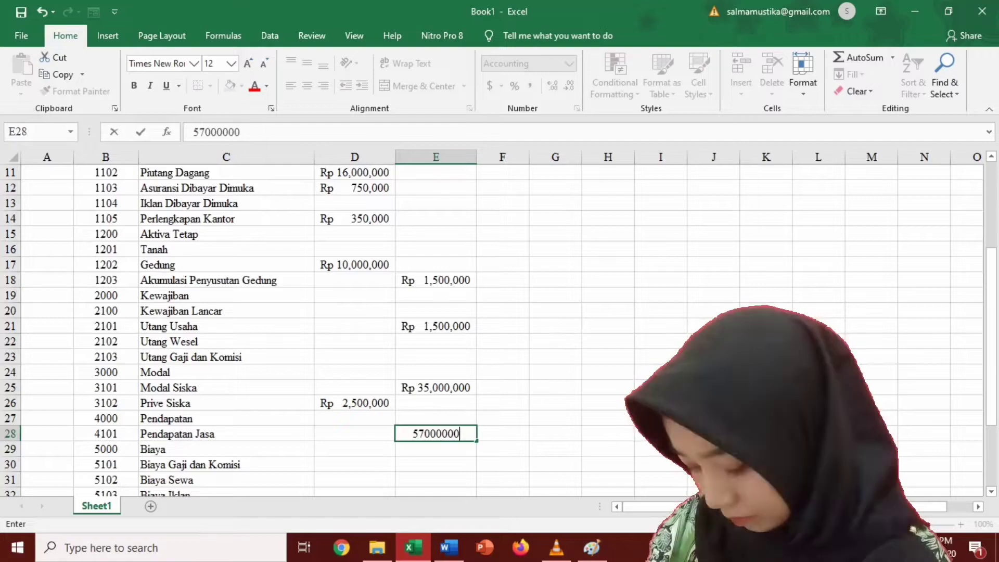
pyautogui.press('Return')
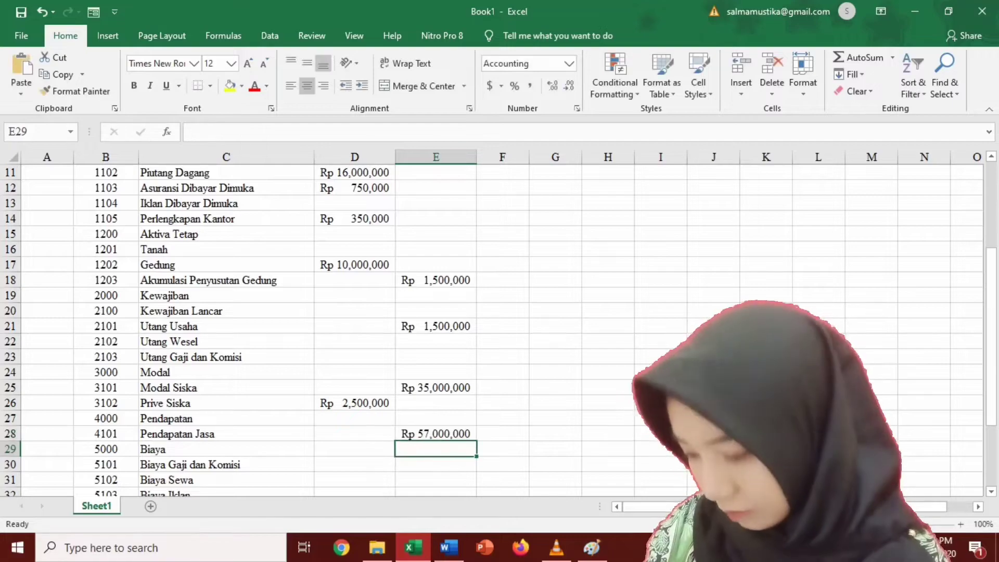
# Enter debit balances of 35,000,000 for Biaya Gaji dan Komisi in D30 and 4,000,000 for Biaya Sewa in D31.
pyautogui.press('Down')
pyautogui.press('Left')
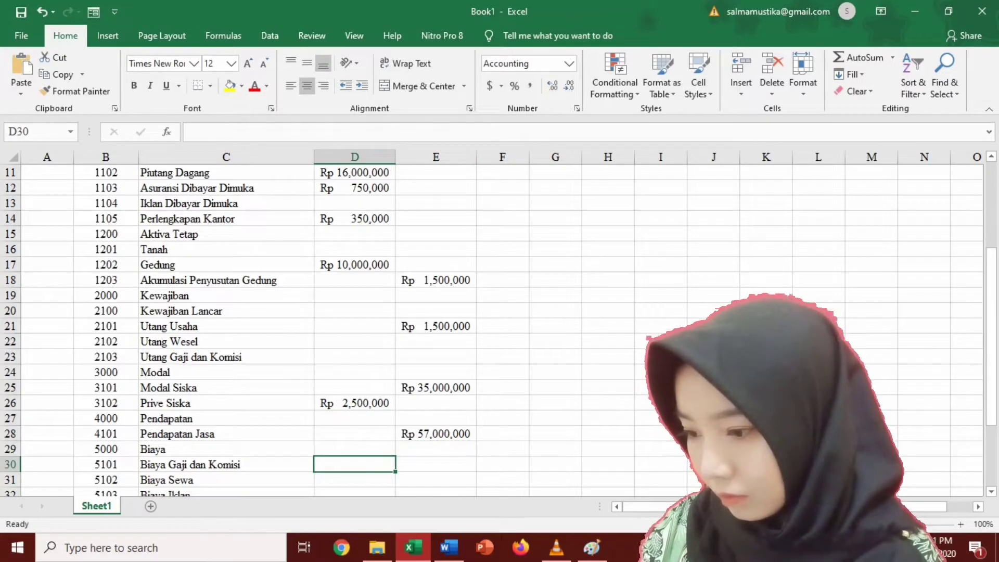
pyautogui.write('35000000')
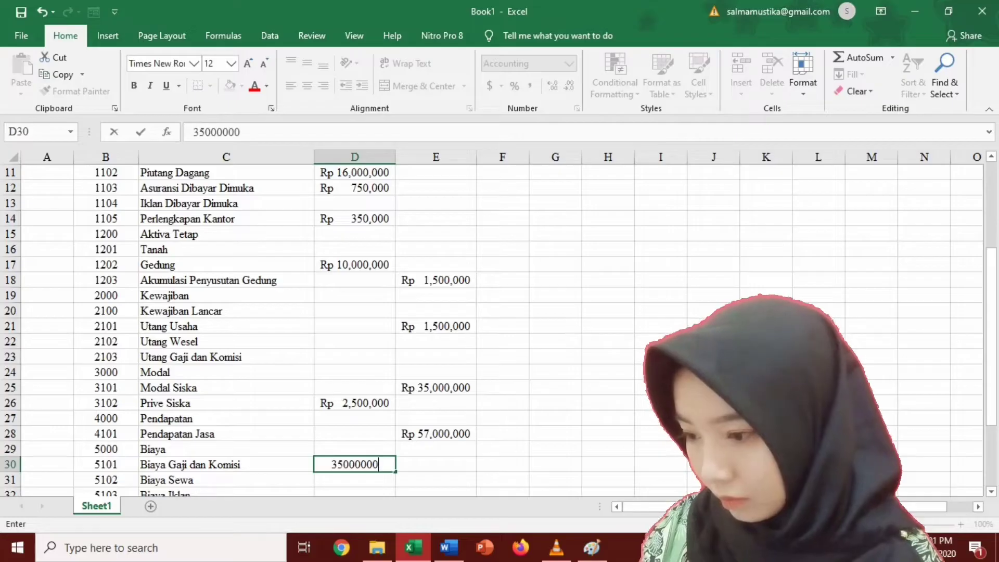
pyautogui.press('Return')
pyautogui.write('4000000')
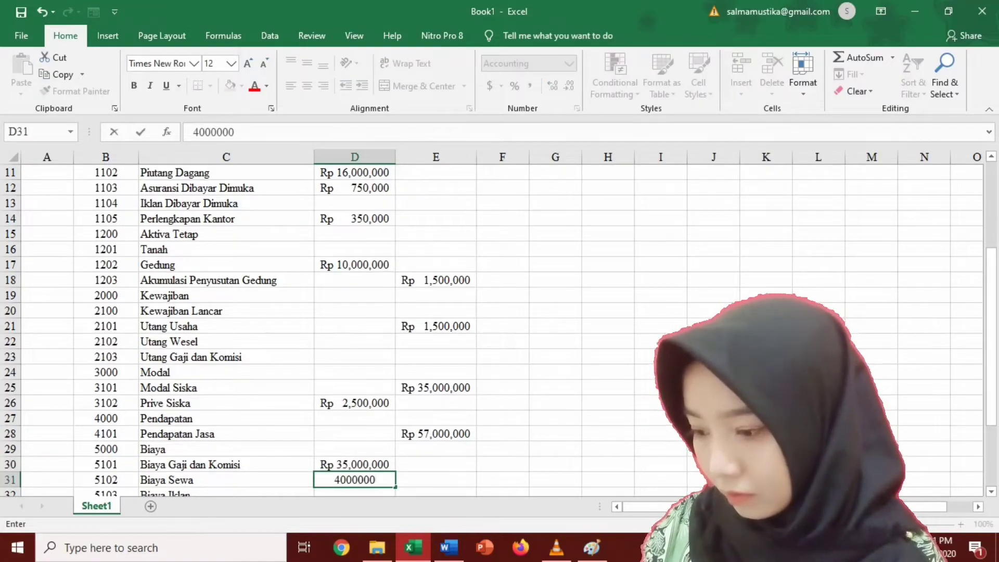
pyautogui.press('Return')
# Enter the debit balances for Biaya Iklan (3,400,000), Biaya Kendaraan (3,250,000) and Biaya Lainnya (1,750,000) in D32:D34.
pyautogui.write('3400000')
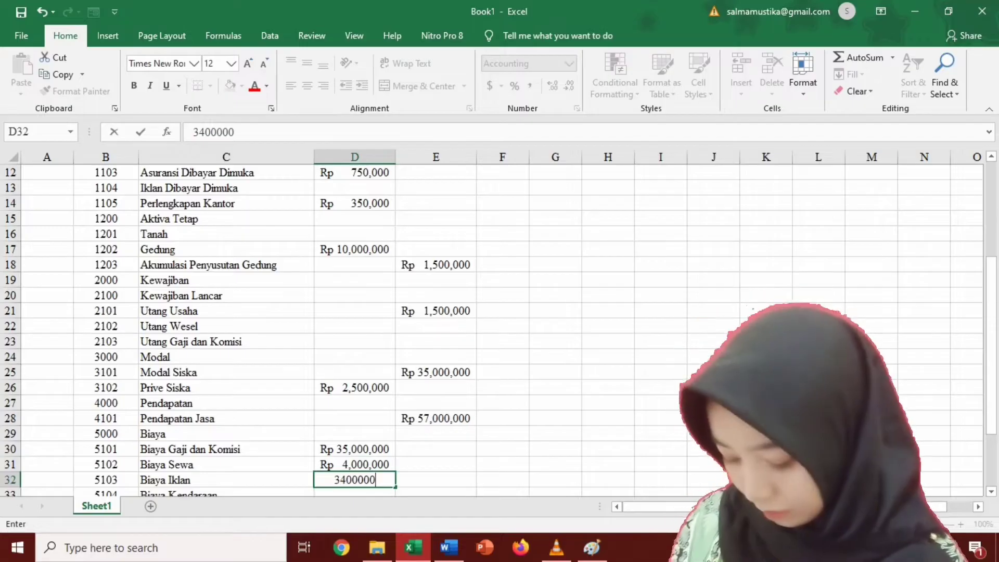
pyautogui.press('Return')
pyautogui.write('3250000')
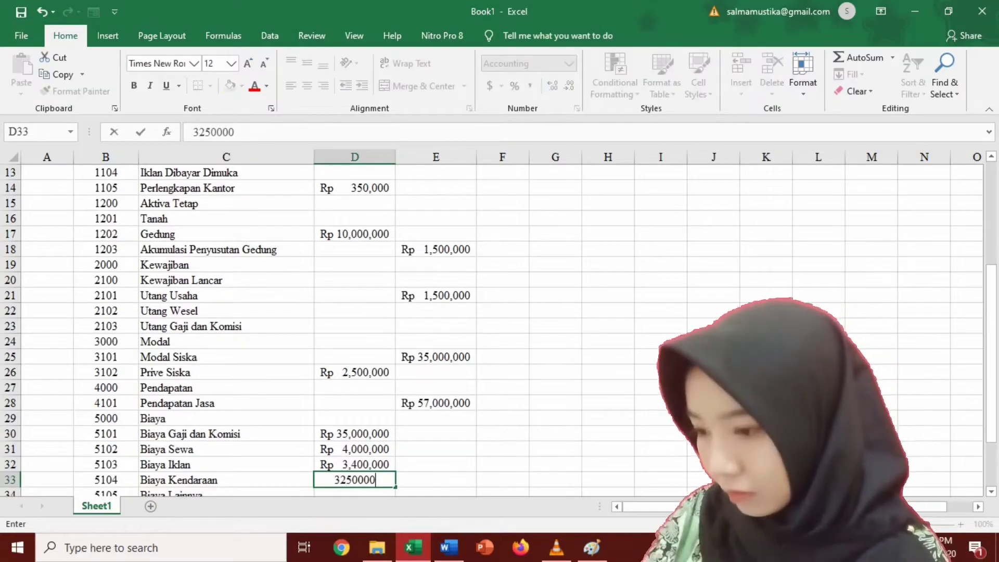
pyautogui.press('Return')
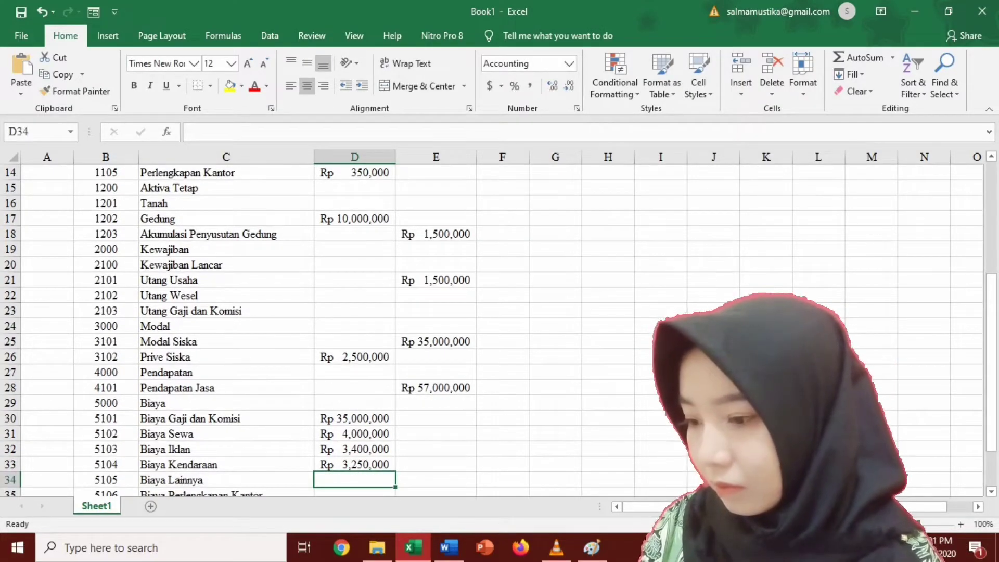
pyautogui.write('1750000')
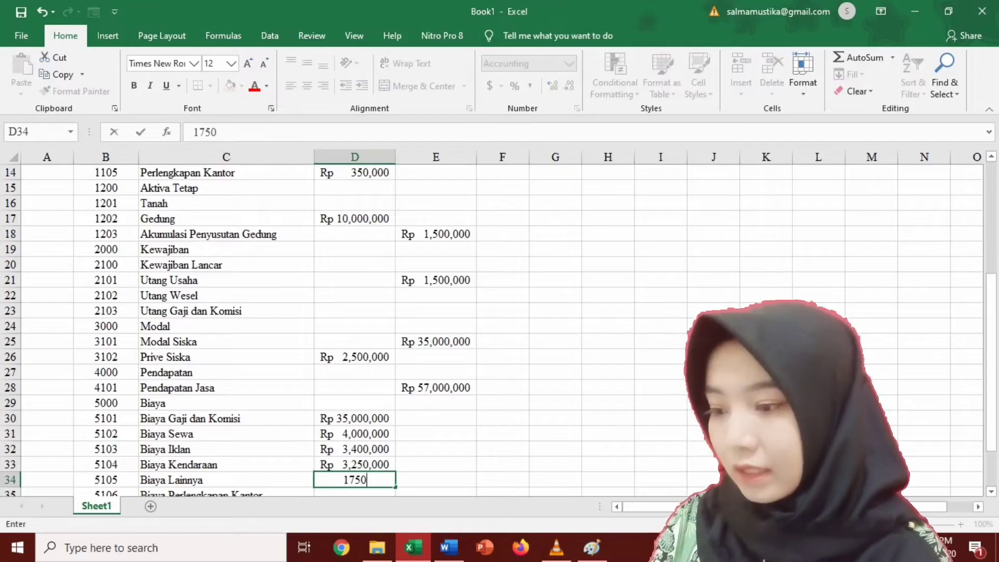
pyautogui.press('Return')
# Total the debit column in the JUMLAH row by summing D8:D37 in D38.
pyautogui.press('Return')
pyautogui.press('Return')
pyautogui.press('Return')
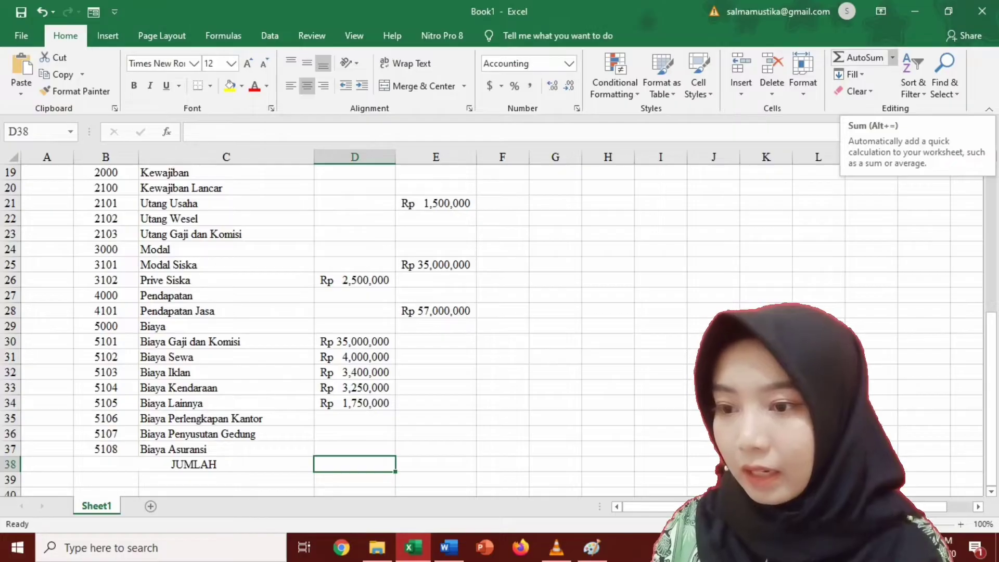
pyautogui.click(892, 57)
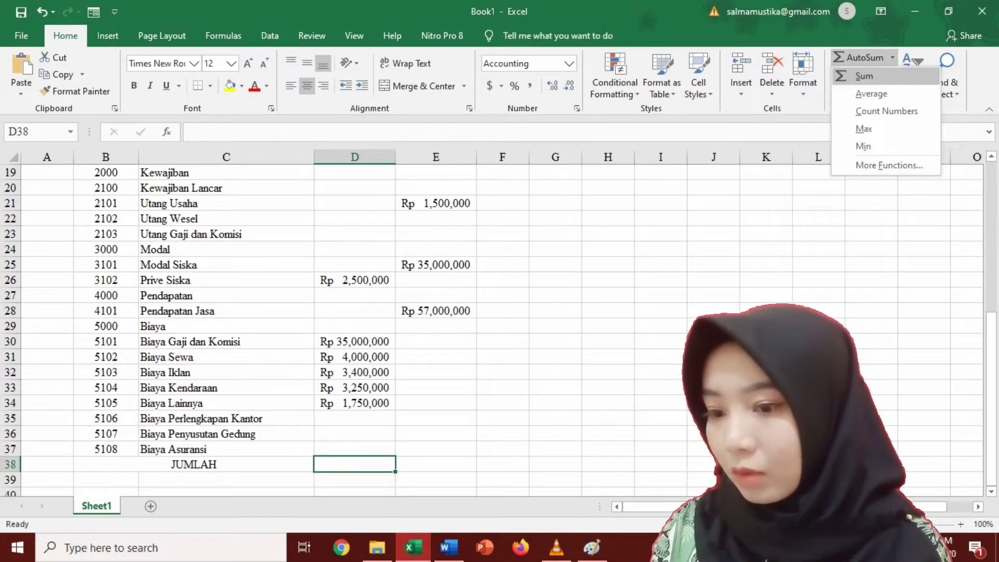
pyautogui.click(863, 76)
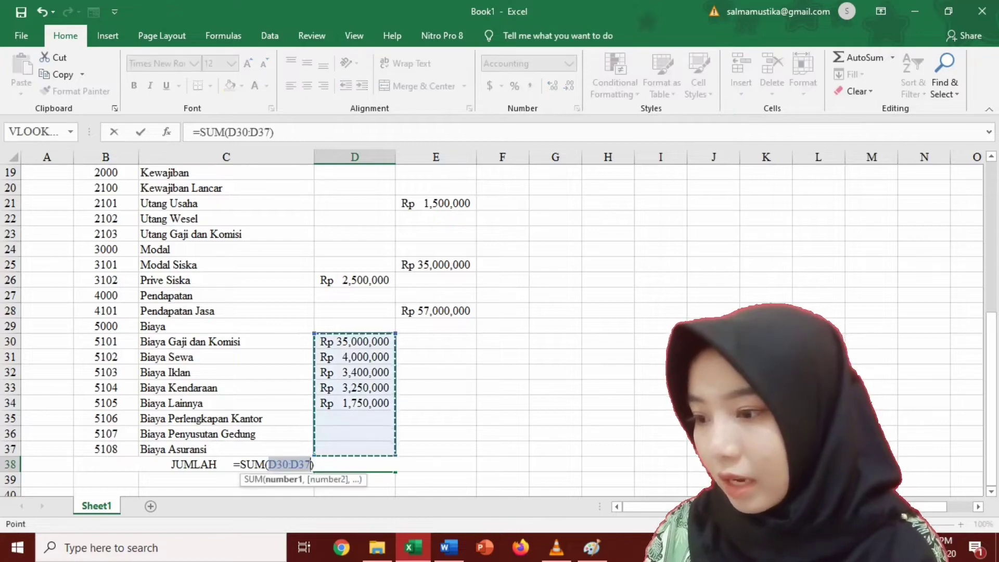
pyautogui.moveTo(991, 372); pyautogui.dragTo(991, 221)
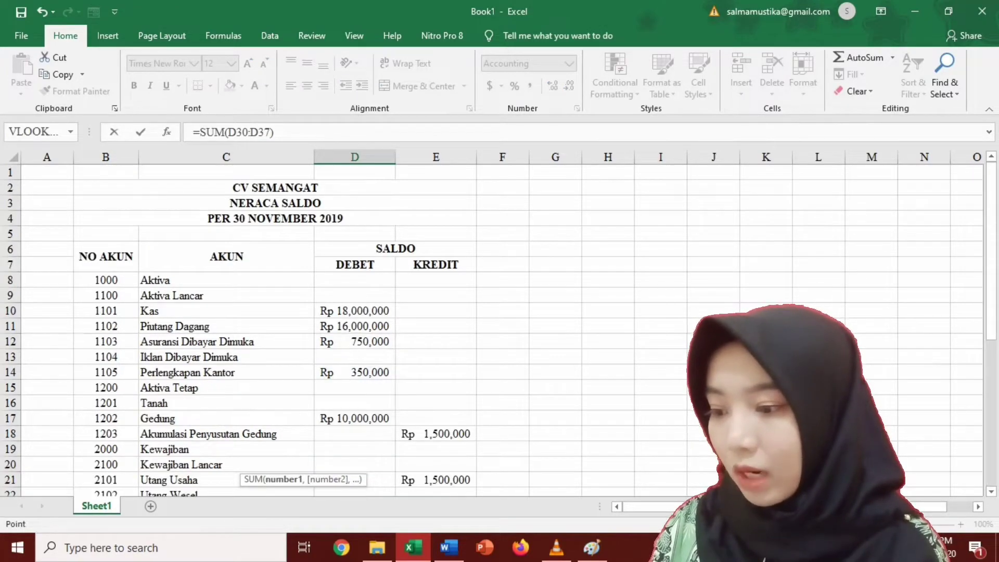
pyautogui.moveTo(355, 279); pyautogui.dragTo(354, 448)
pyautogui.scroll(-1, 355, 479)
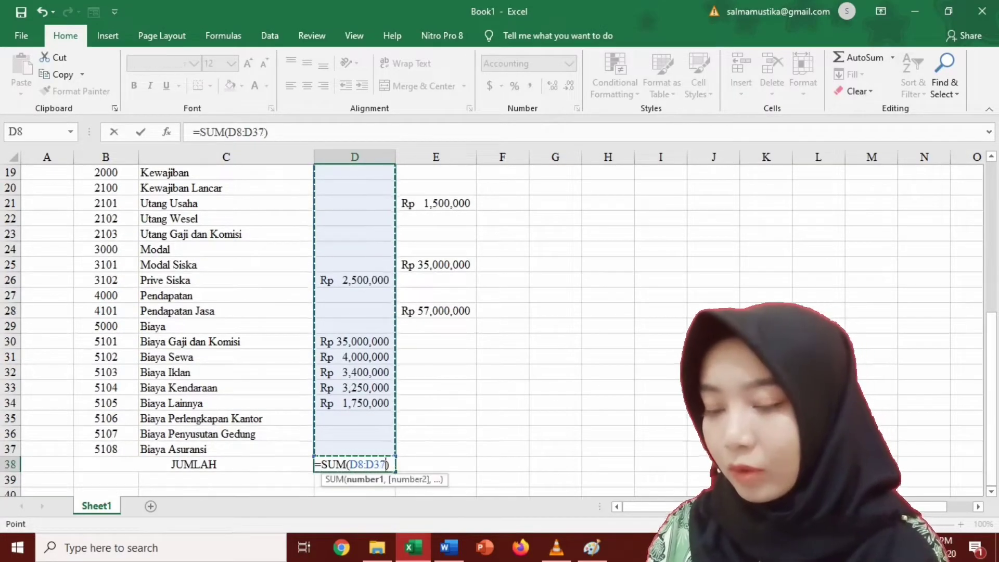
pyautogui.press('Return')
# Total the credit column in the JUMLAH row with the formula =SUM(E8:E37) in E38.
pyautogui.press('Right')
pyautogui.press('Up')
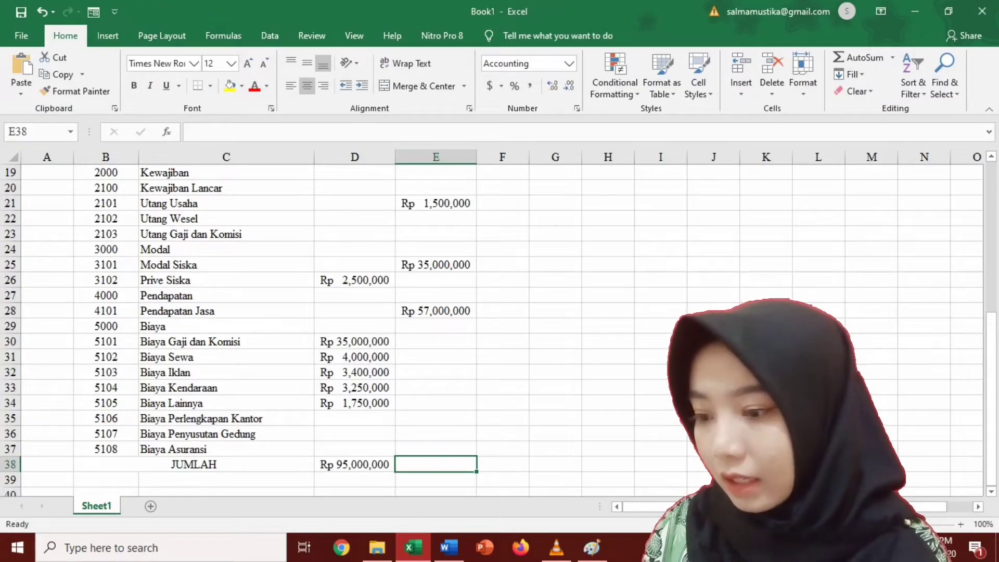
pyautogui.write('=')
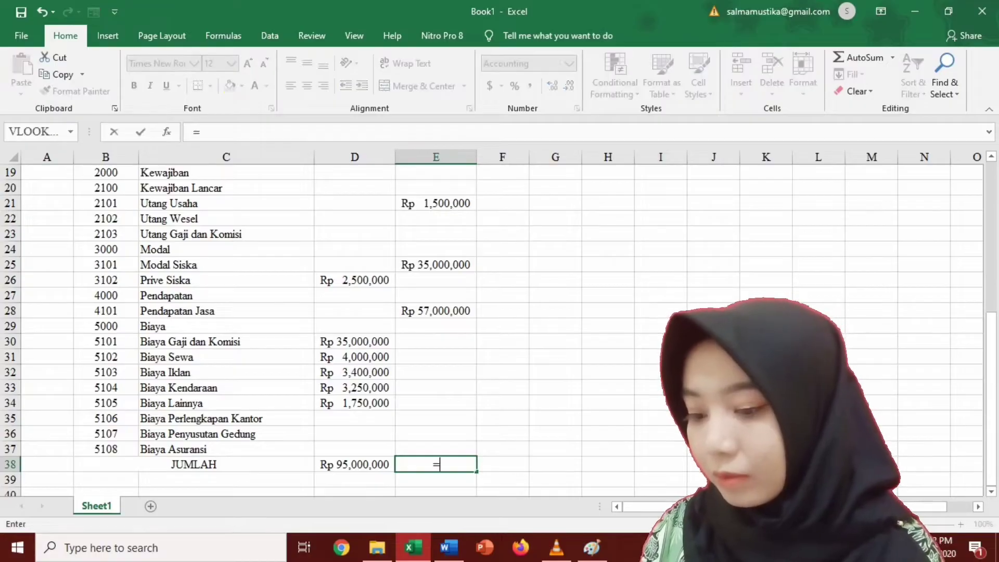
pyautogui.write('SUM')
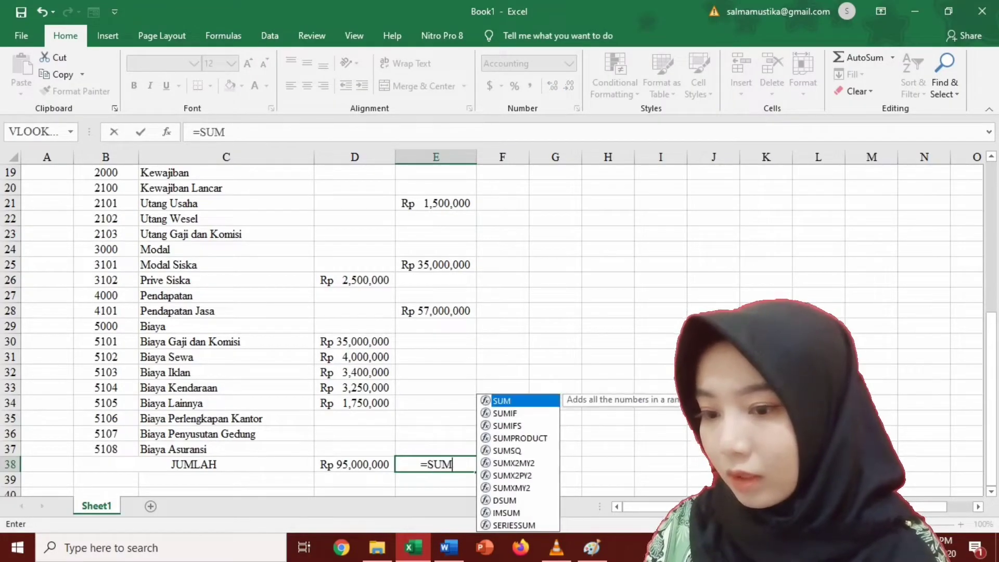
pyautogui.write('(')
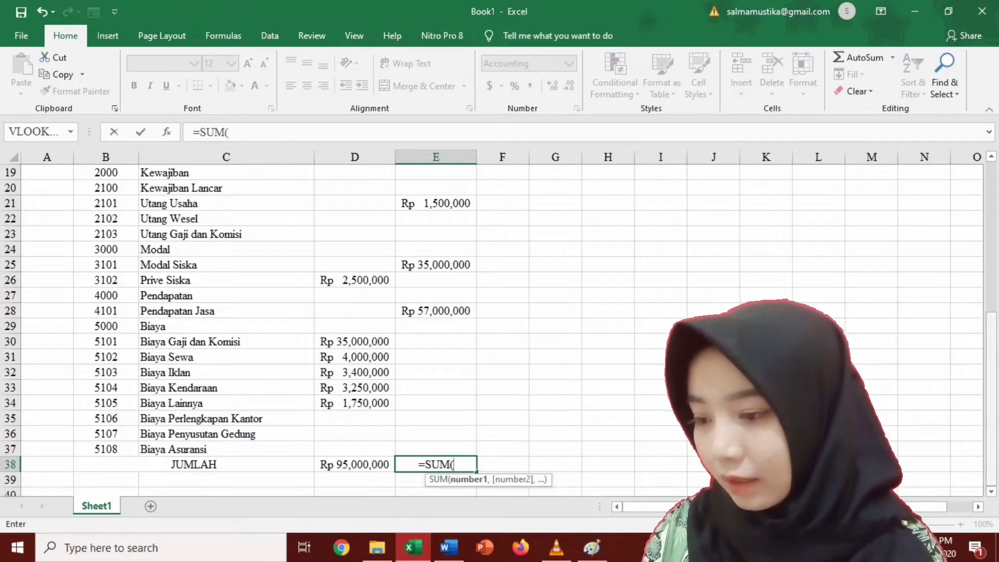
pyautogui.scroll(6, 499, 323)
pyautogui.moveTo(436, 280); pyautogui.dragTo(436, 465)
pyautogui.write(')')
pyautogui.press('Return')
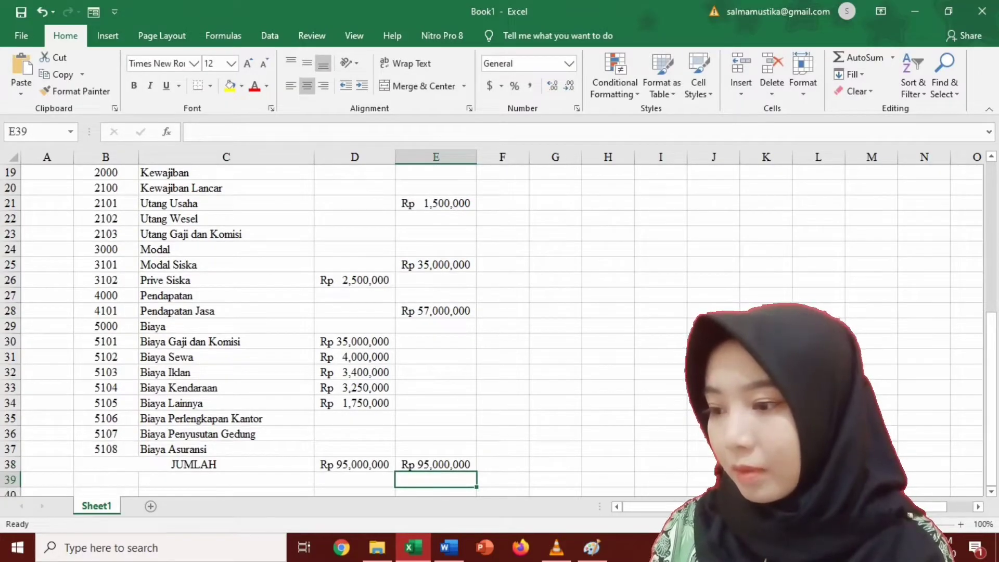
# Apply all borders to the trial balance table from the header row through the JUMLAH row (B6:E38).
pyautogui.click(355, 479)
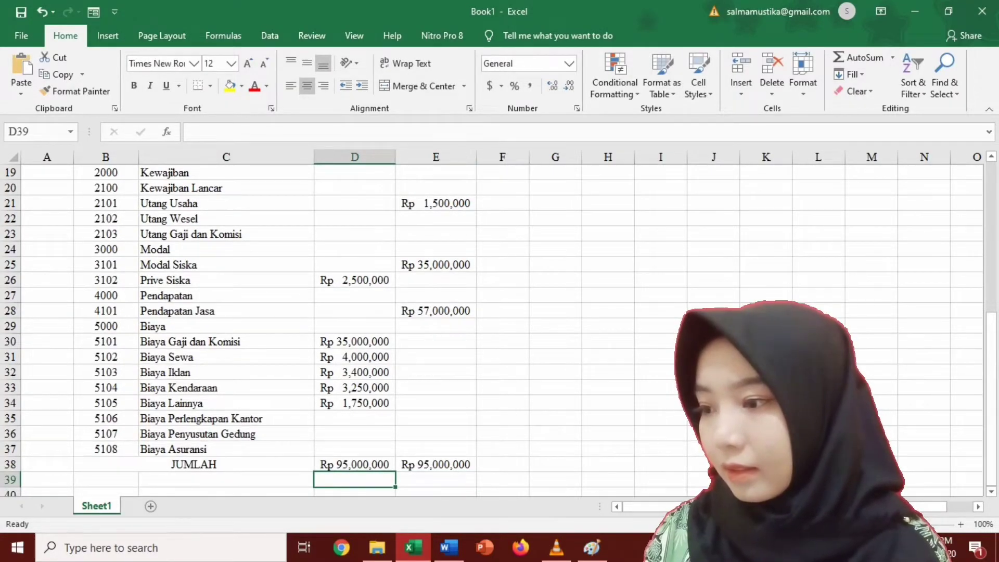
pyautogui.press('Up')
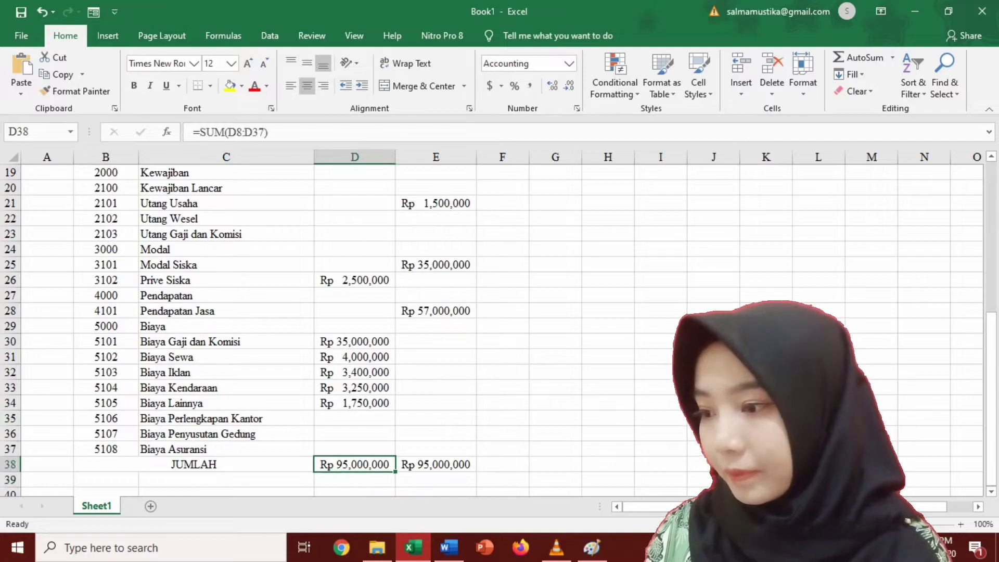
pyautogui.press('Right')
pyautogui.press('Right')
pyautogui.press('Left')
pyautogui.hotkey('shift', 'Left')
pyautogui.hotkey('shift', 'Left')
pyautogui.hotkey('shift', 'Up')
pyautogui.hotkey('shift', 'Up')
pyautogui.hotkey('shift', 'Up')
pyautogui.hotkey('shift', 'Up')
pyautogui.hotkey('shift', 'Up')
pyautogui.hotkey('shift', 'Up')
pyautogui.hotkey('shift', 'Up')
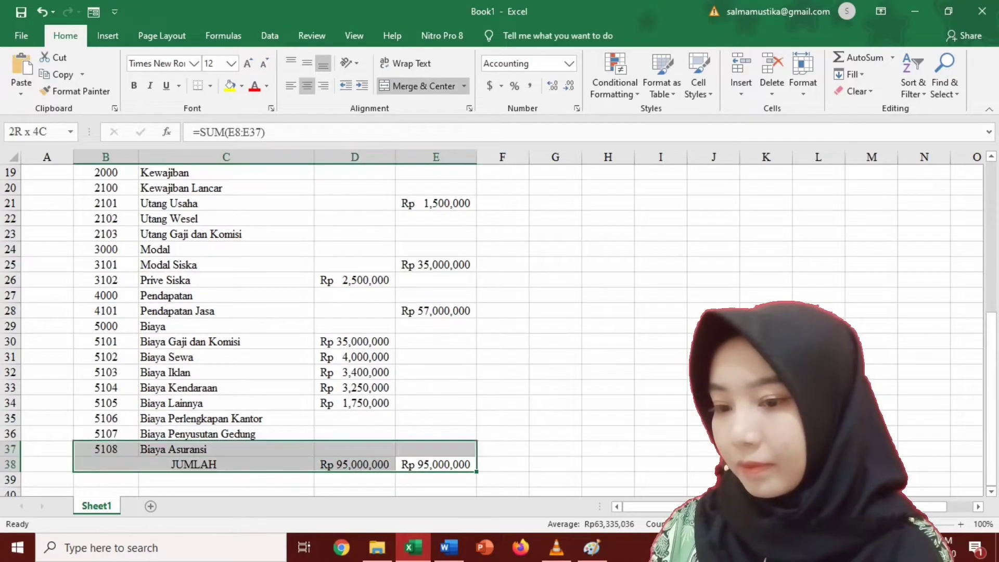
pyautogui.hotkey('shift', 'Up')
pyautogui.hotkey('shift', 'Up')
pyautogui.hotkey('shift', 'Up')
pyautogui.hotkey('shift', 'Up')
pyautogui.hotkey('shift', 'Up')
pyautogui.hotkey('shift', 'Up')
pyautogui.hotkey('shift', 'Up')
pyautogui.hotkey('shift', 'Up')
pyautogui.hotkey('shift', 'Up')
pyautogui.hotkey('shift', 'Up')
pyautogui.hotkey('shift', 'Up')
pyautogui.hotkey('shift', 'Up')
pyautogui.hotkey('shift', 'Up')
pyautogui.hotkey('shift', 'Up')
pyautogui.hotkey('shift', 'Up')
pyautogui.hotkey('shift', 'Up')
pyautogui.hotkey('shift', 'Up')
pyautogui.hotkey('shift', 'Up')
pyautogui.hotkey('shift', 'Up')
pyautogui.hotkey('shift', 'Up')
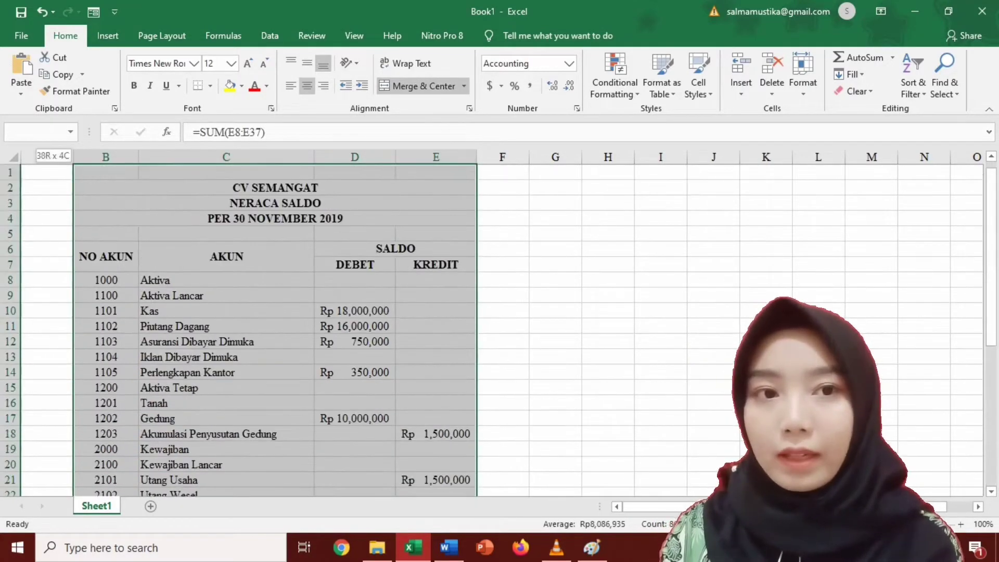
pyautogui.hotkey('shift', 'Down')
pyautogui.hotkey('shift', 'Down')
pyautogui.hotkey('shift', 'Down')
pyautogui.hotkey('shift', 'Down')
pyautogui.hotkey('shift', 'Down')
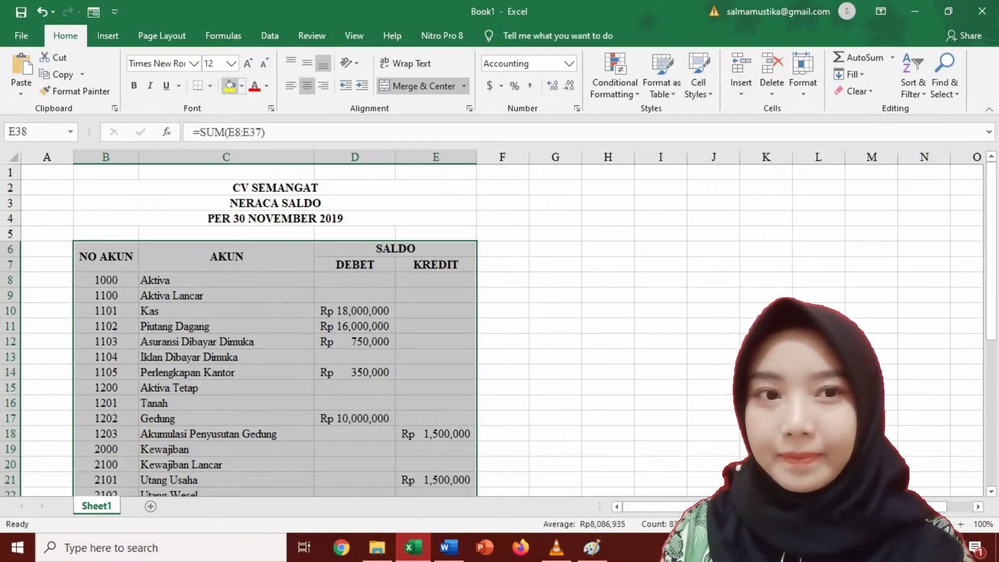
pyautogui.click(198, 86)
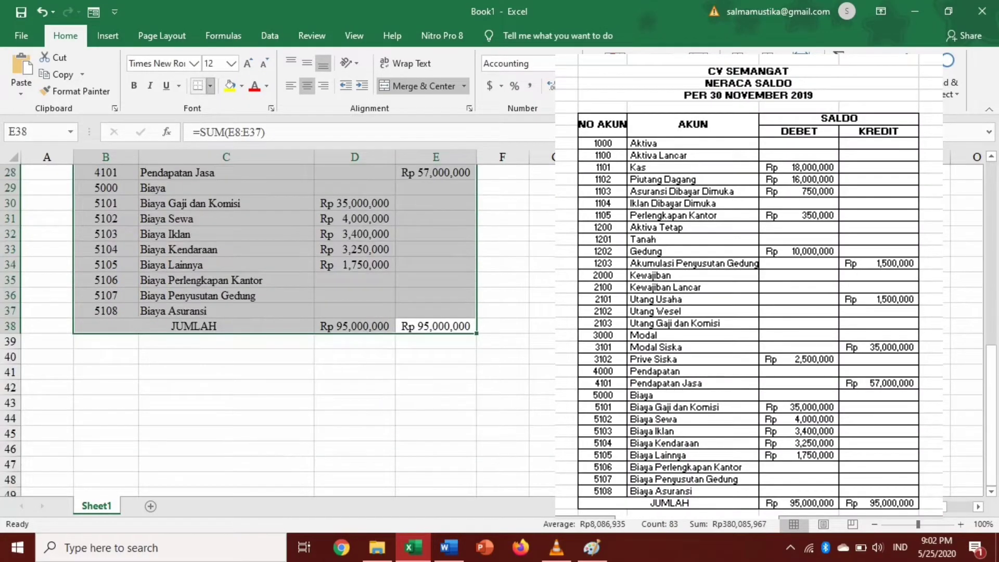
pyautogui.click(210, 86)
pyautogui.click(235, 211)
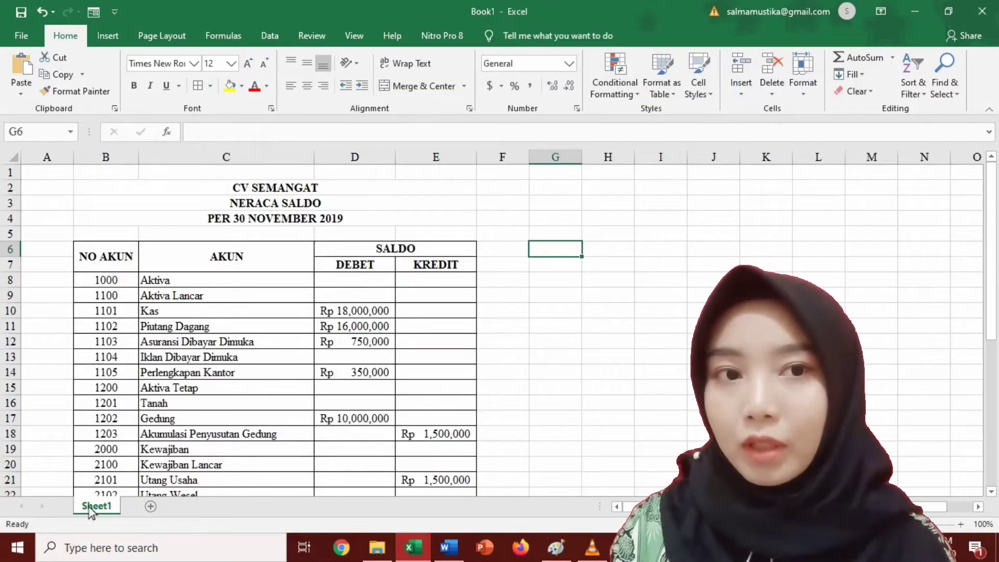
# Rename the trial balance sheet as NERACA SALDO AWAL.
pyautogui.doubleClick(89, 508)
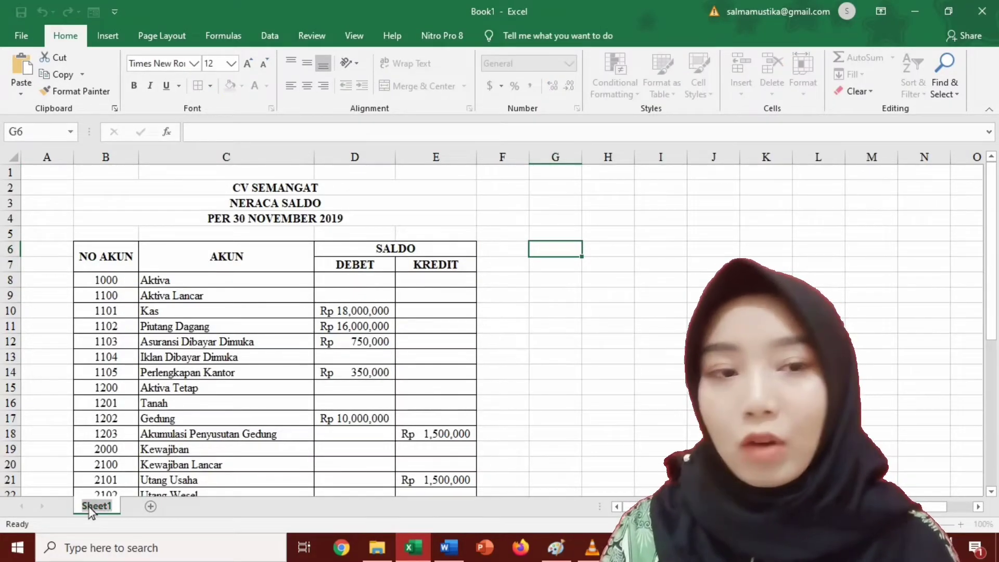
pyautogui.write('NERACA SALDO AWAL')
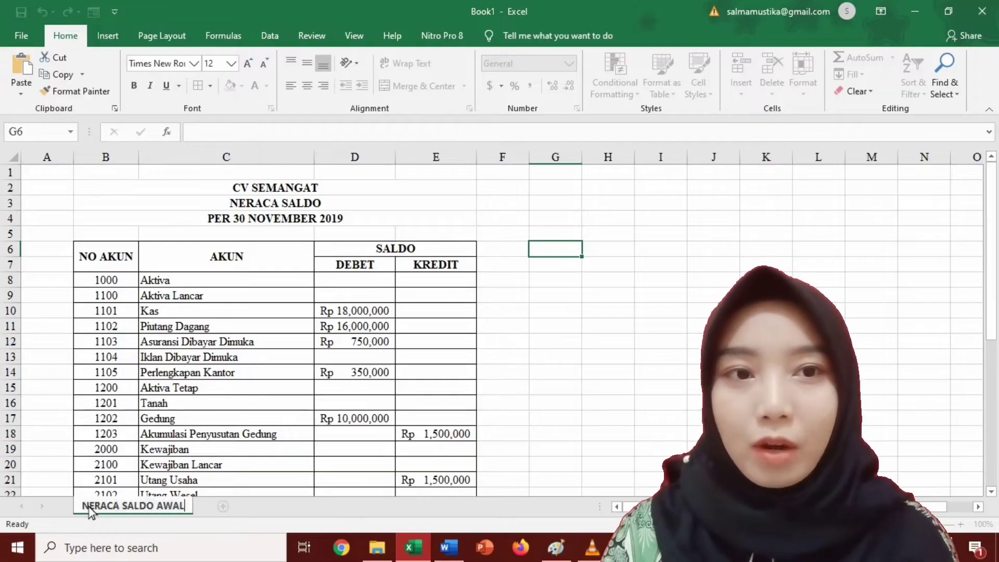
pyautogui.press('Return')
pyautogui.scroll(-3, 134, 494)
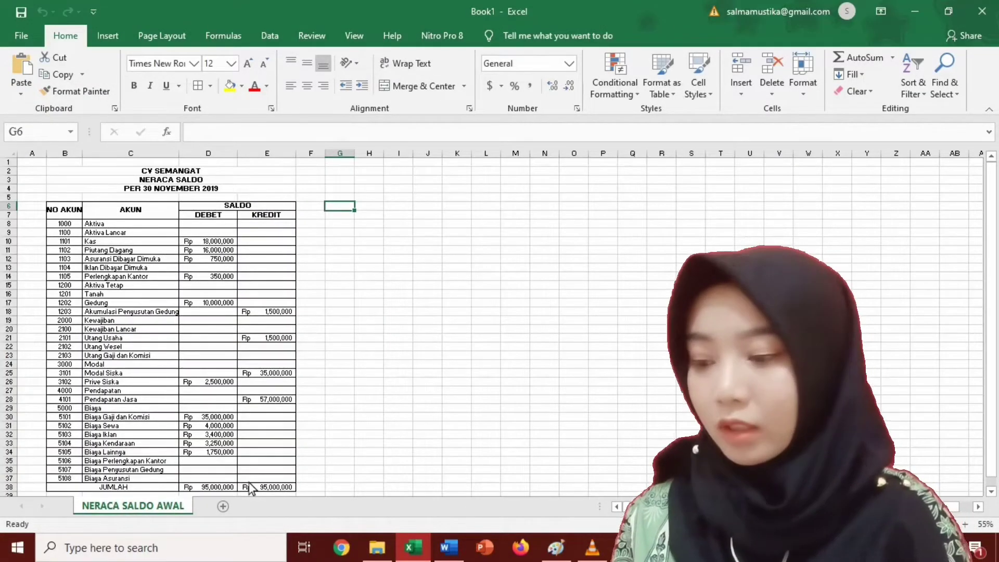
# Add a new worksheet and name it JURNAL UMUM.
pyautogui.click(223, 506)
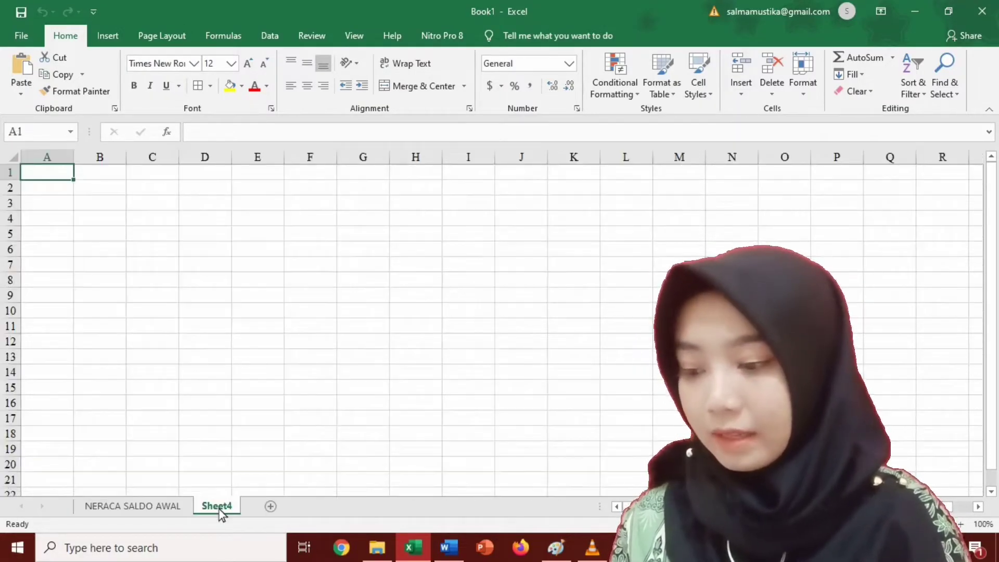
pyautogui.doubleClick(220, 510)
pyautogui.write('JURNA')
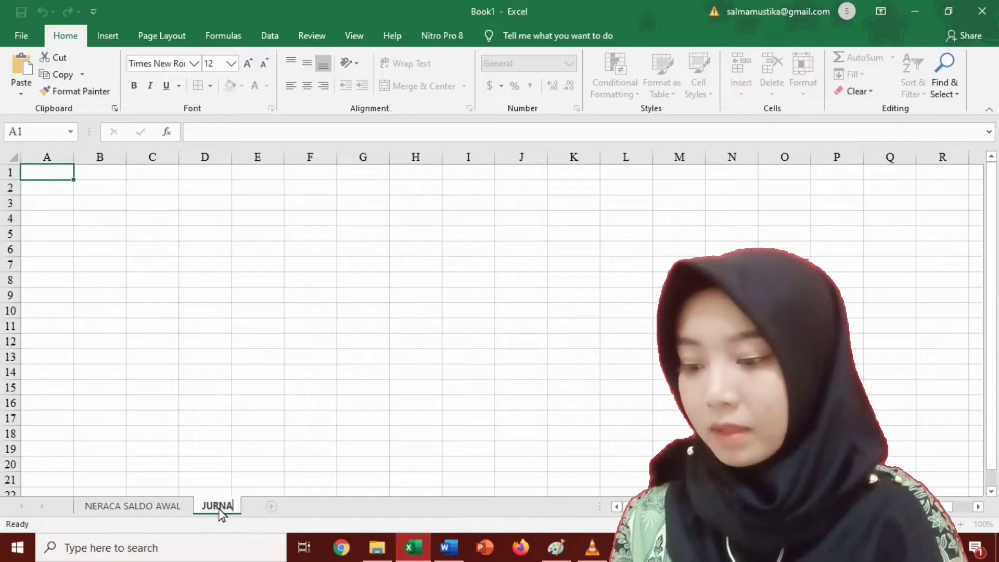
pyautogui.write('L UMUM')
pyautogui.press('Return')
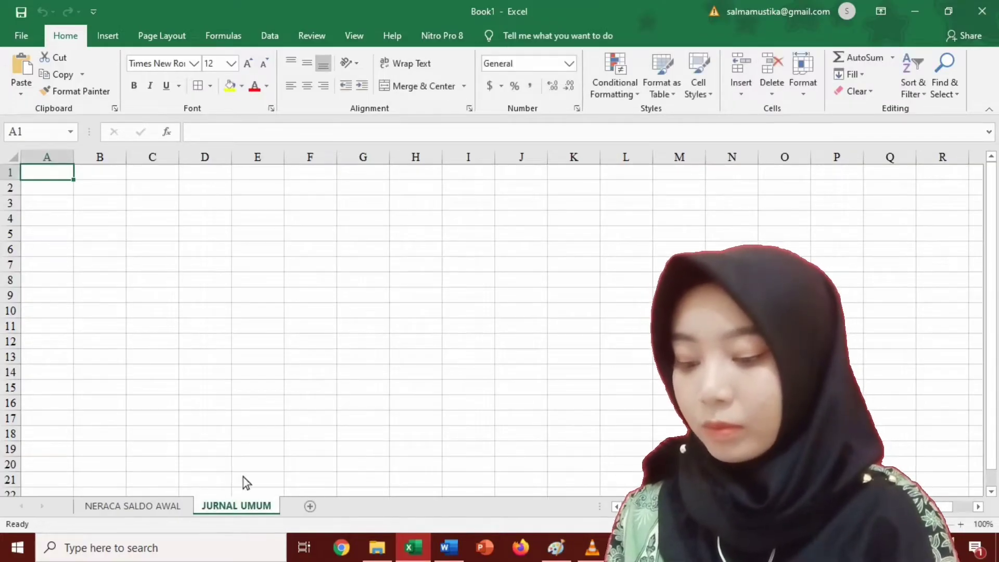
# Enter the journal title lines CV SEMANGAT, JURNAL UMUM and PER 31 DESEMBER 2019 in B2:B4.
pyautogui.click(95, 190)
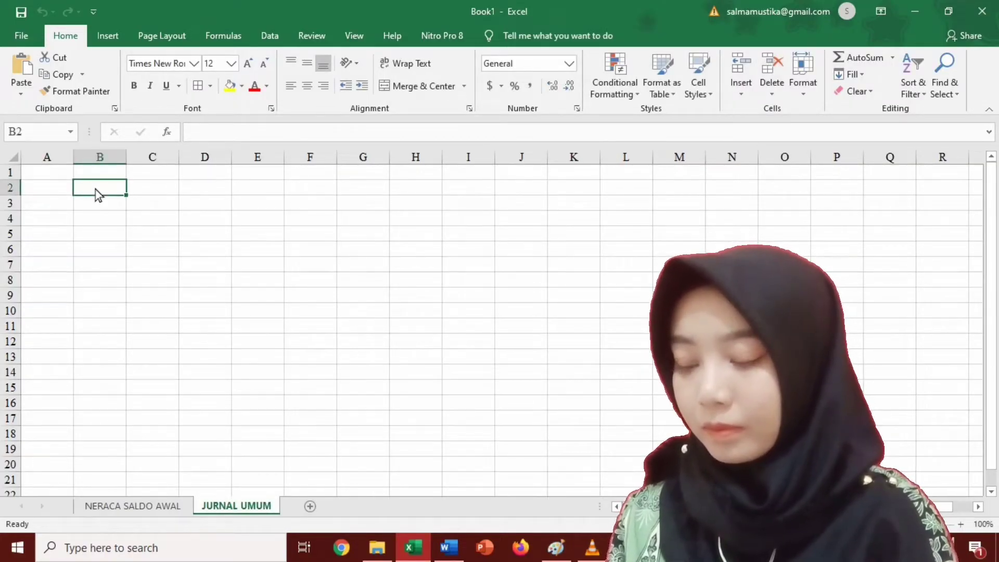
pyautogui.write('CV SEMANGAT')
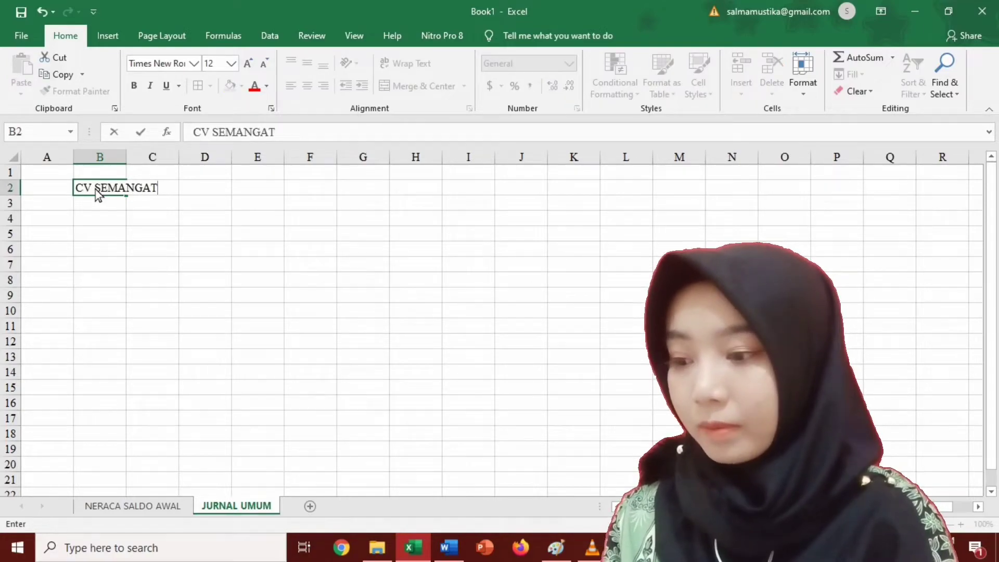
pyautogui.press('Return')
pyautogui.write('J')
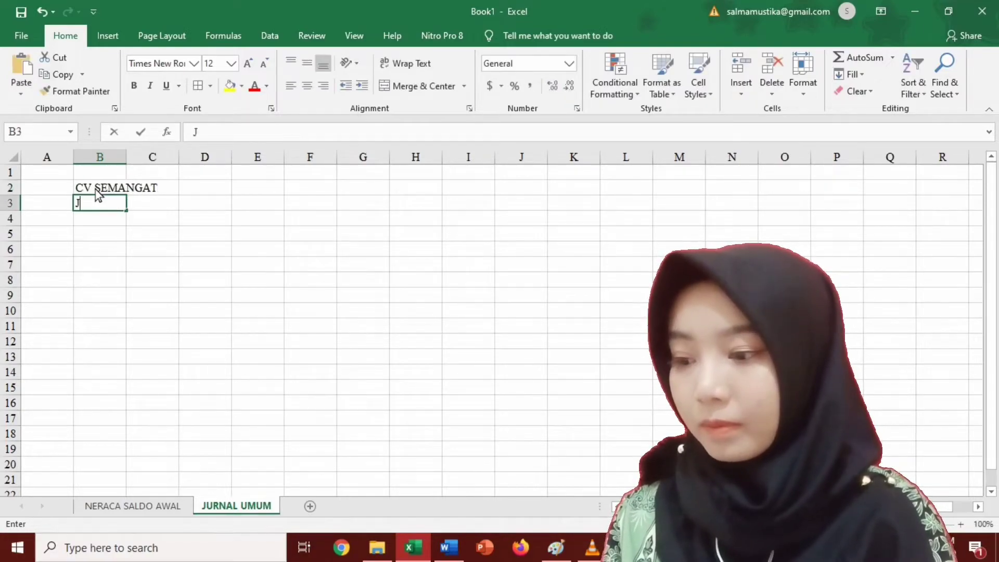
pyautogui.write('URNAL UMUM')
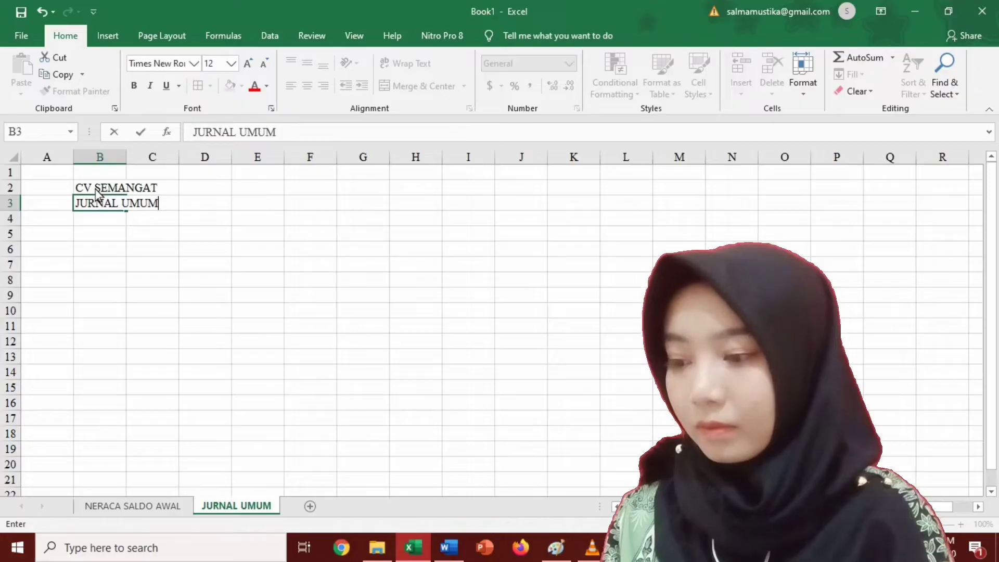
pyautogui.press('Return')
pyautogui.write('PER ')
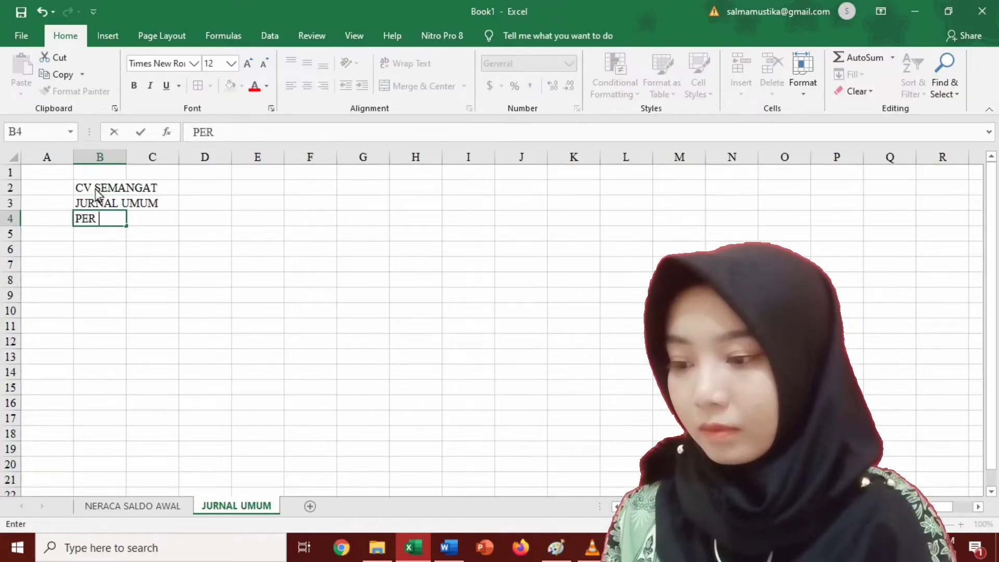
pyautogui.write('31 DESEMBER 2019')
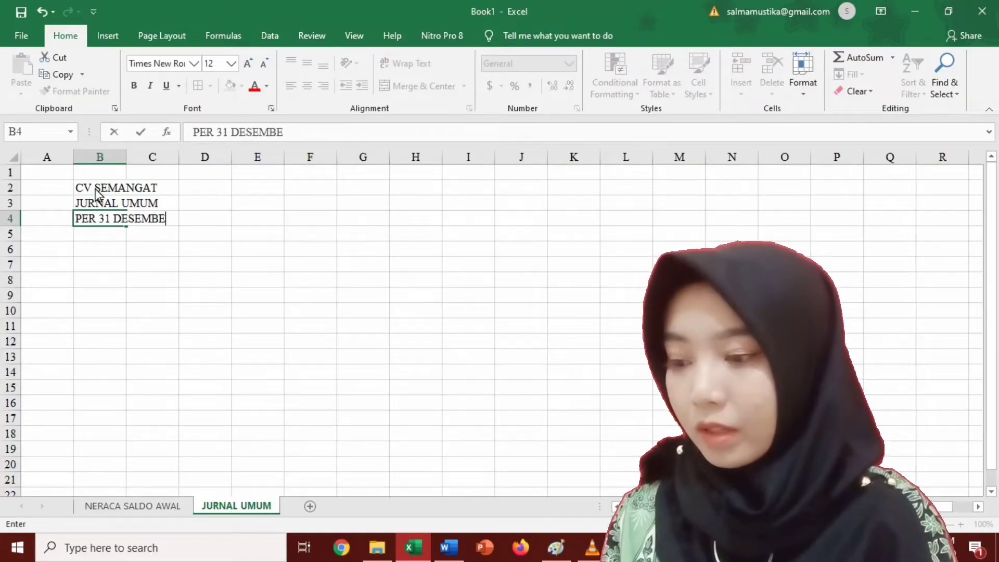
pyautogui.press('Return')
# Enter the journal column headings TANGGAL, AKUN, NO AKUN, DEBET and KREDIT in B6:F6.
pyautogui.press('Return')
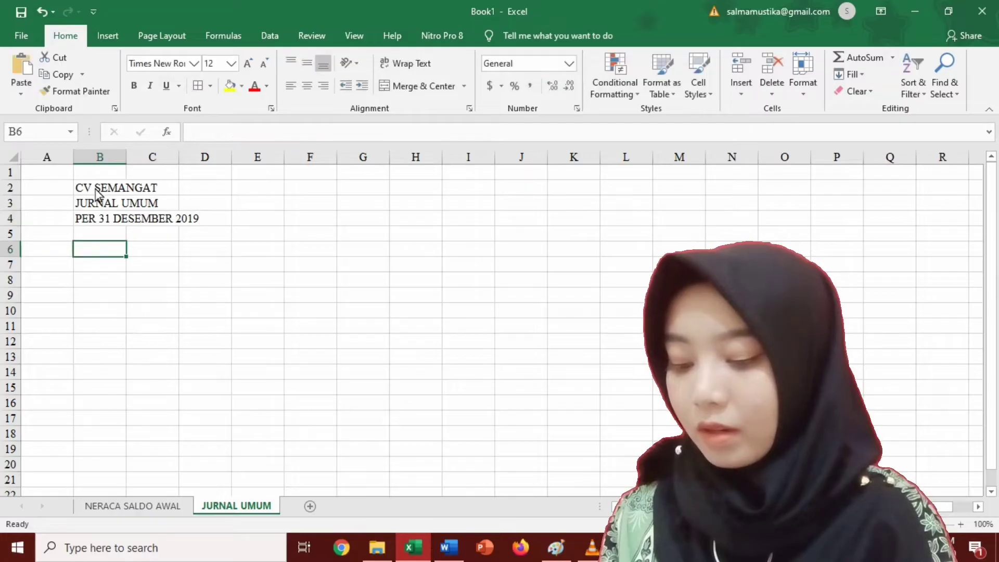
pyautogui.write('TANGGAL')
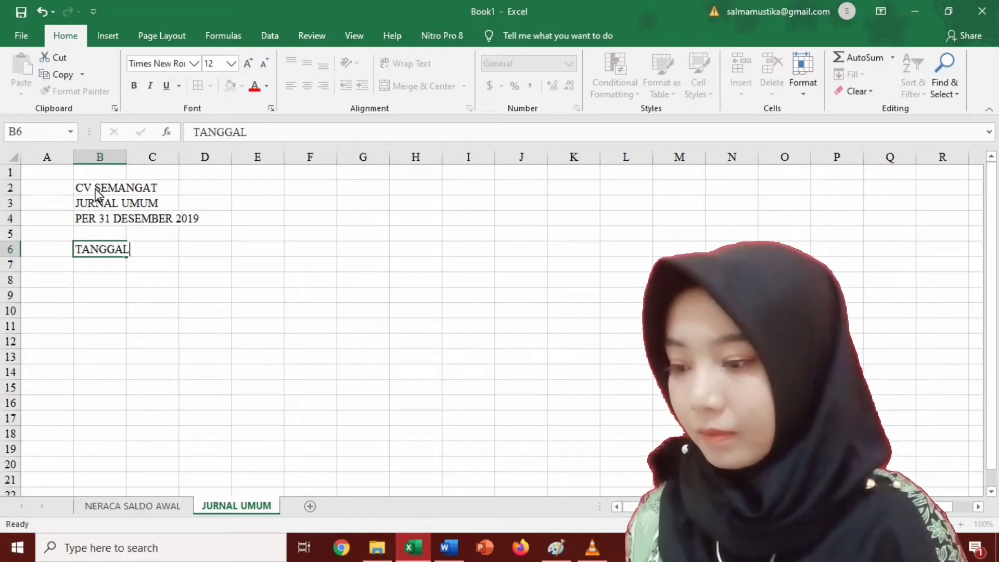
pyautogui.press('Tab')
pyautogui.write('AKUN')
pyautogui.press('Tab')
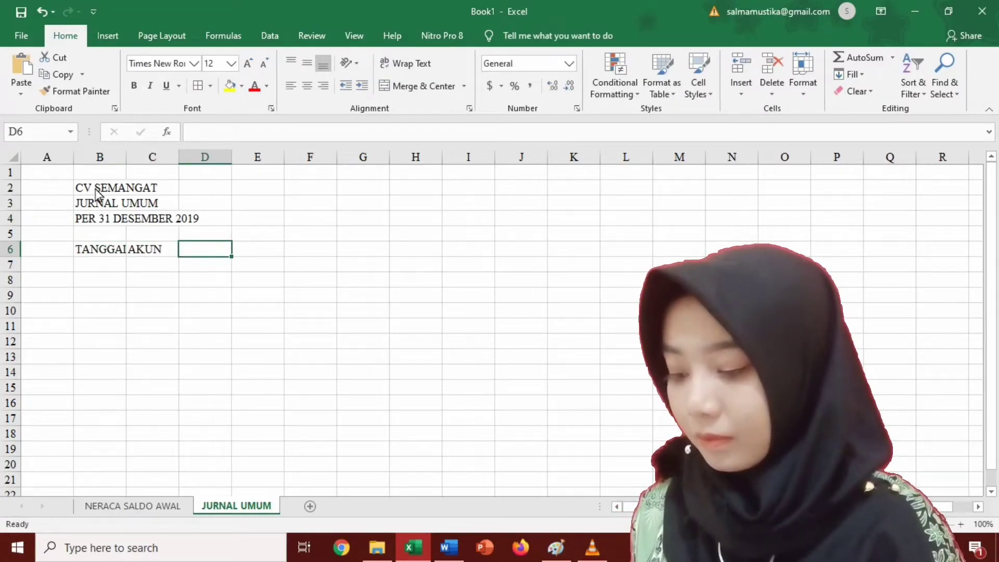
pyautogui.write('NO AKUN')
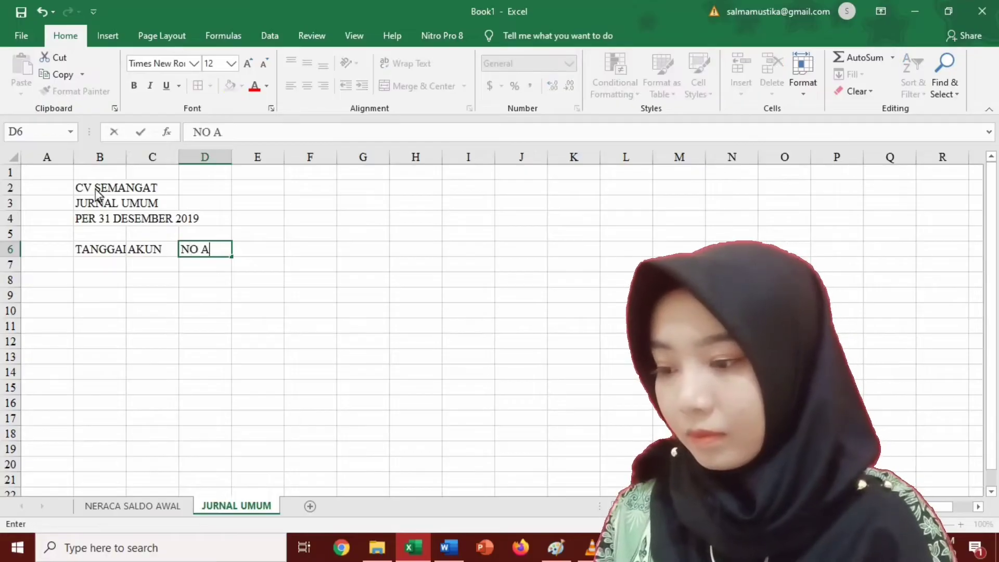
pyautogui.press('Tab')
pyautogui.write('DEBET')
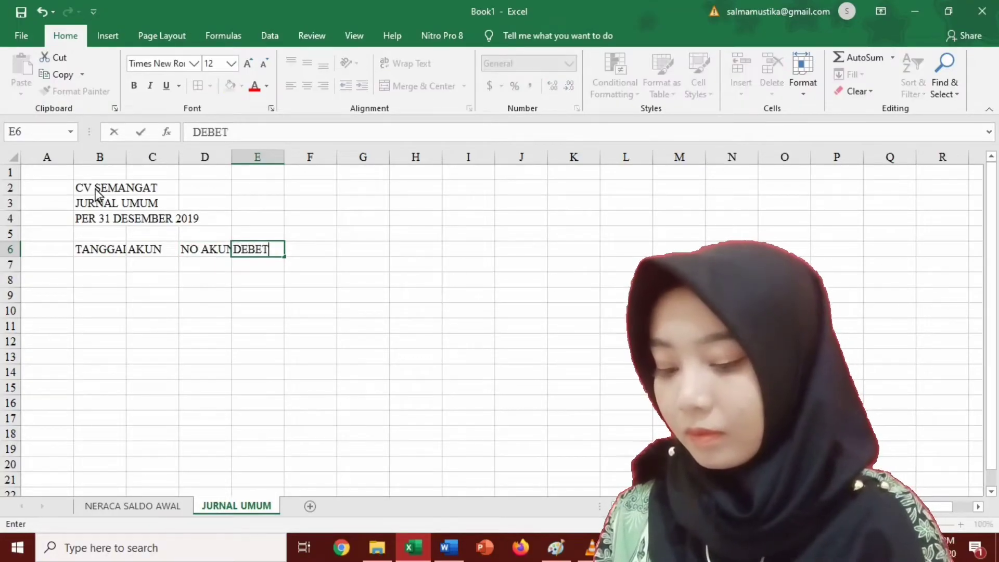
pyautogui.press('Tab')
pyautogui.write('KREDIT')
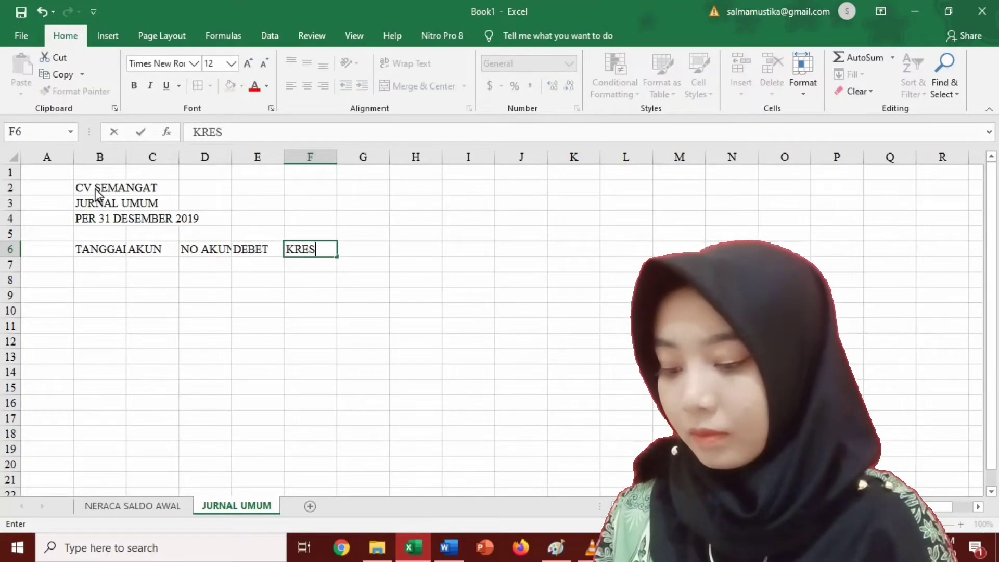
pyautogui.press('Left')
# Merge the three title rows across columns B to F, then center and bold them.
pyautogui.press('Left')
pyautogui.press('Left')
pyautogui.press('Left')
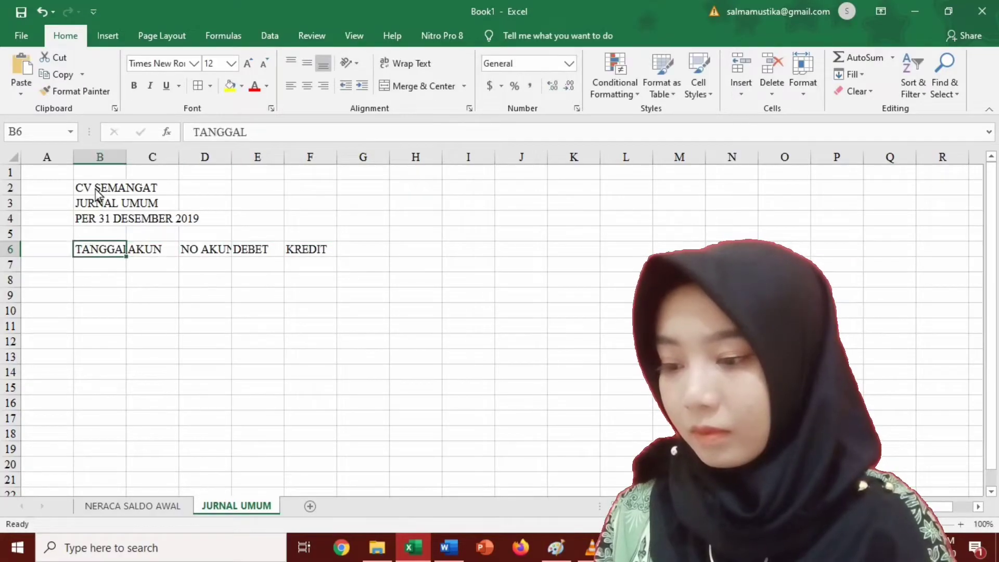
pyautogui.press('Up')
pyautogui.press('Up')
pyautogui.press('Up')
pyautogui.press('Up')
pyautogui.hotkey('shift', 'Down')
pyautogui.hotkey('shift', 'Down')
pyautogui.hotkey('shift', 'Right')
pyautogui.hotkey('shift', 'Right')
pyautogui.hotkey('shift', 'Right')
pyautogui.hotkey('shift', 'Right')
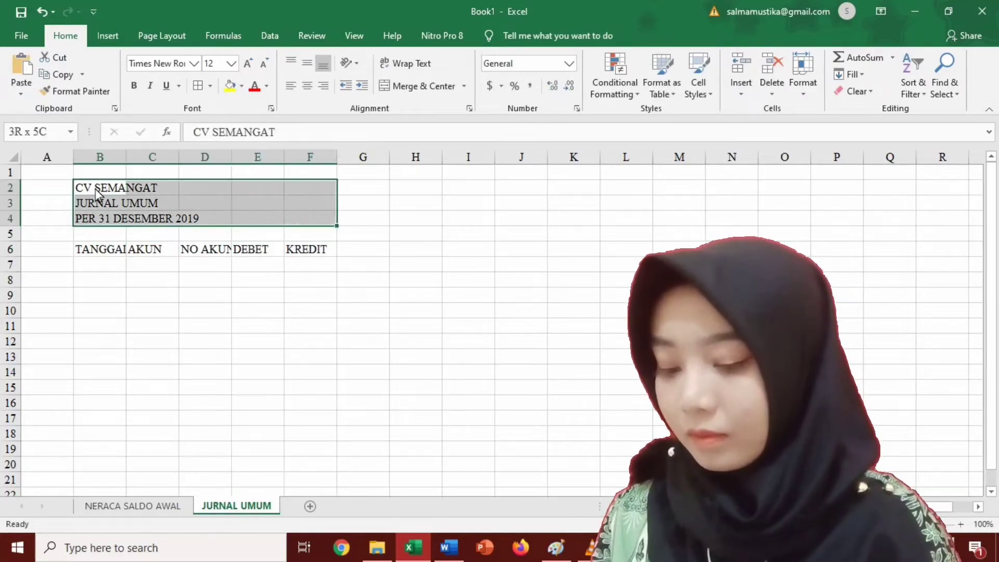
pyautogui.click(464, 87)
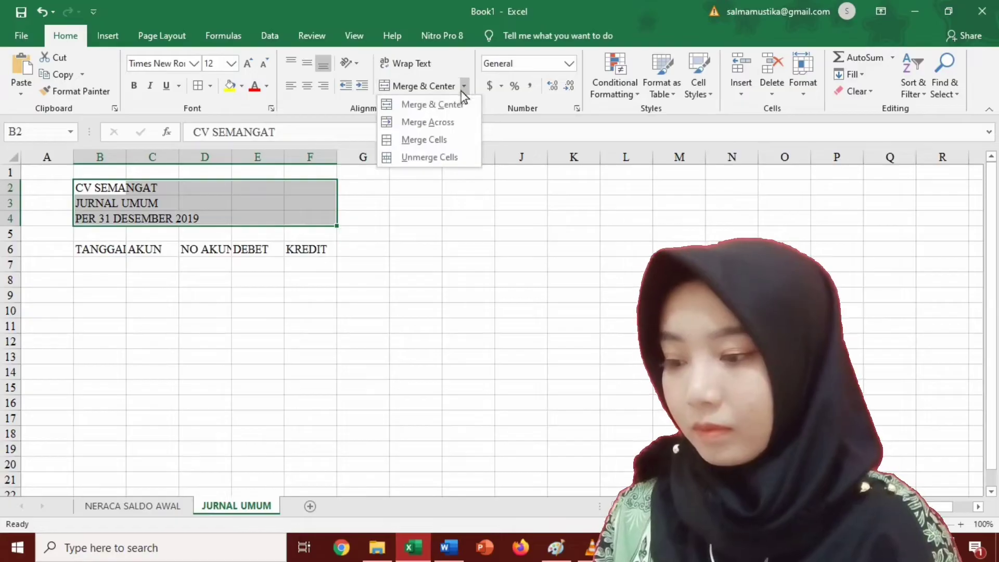
pyautogui.click(454, 122)
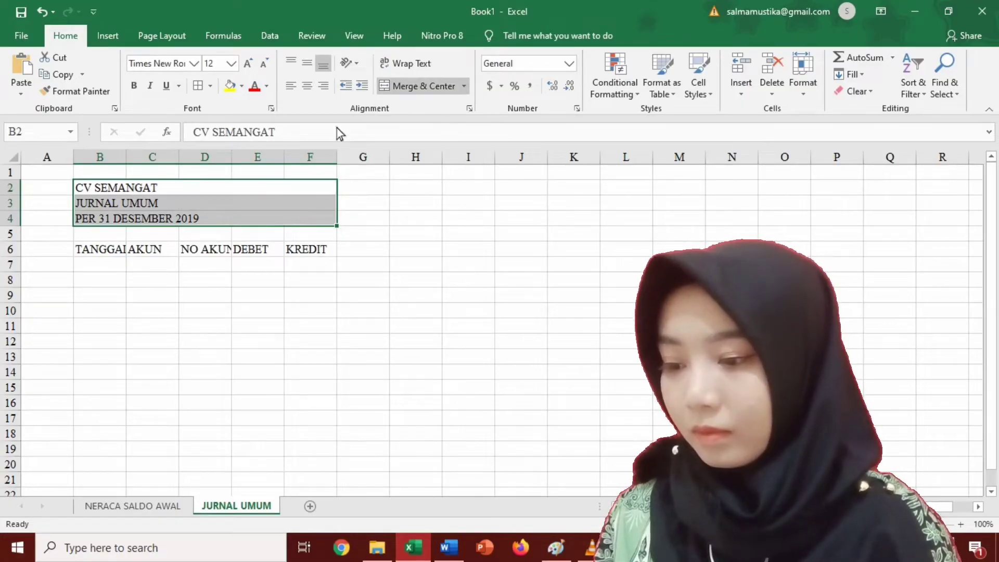
pyautogui.click(310, 89)
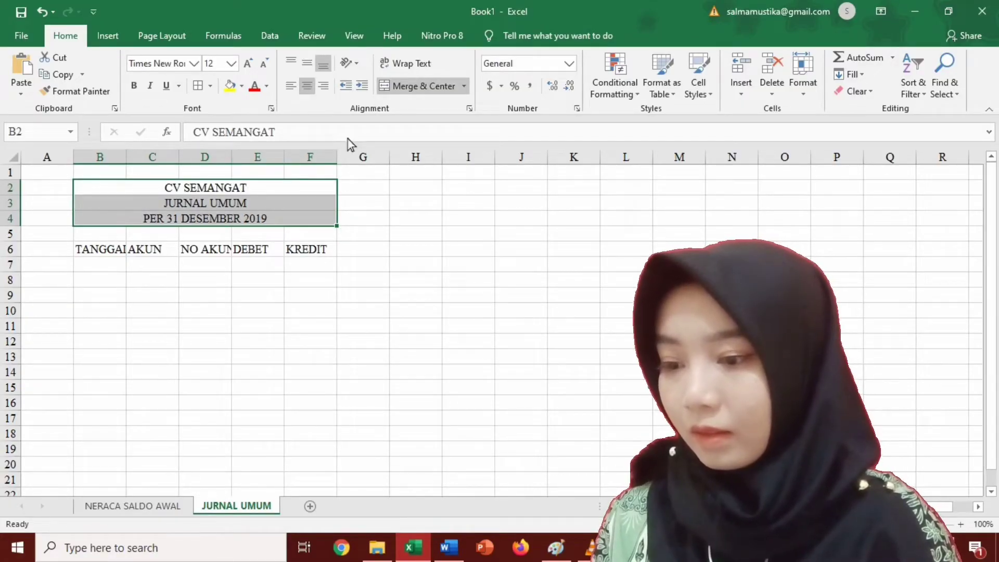
pyautogui.hotkey('ctrl', 'b')
# Bold heading row 6 and widen columns B to F, making the AKUN column the widest.
pyautogui.click(10, 249)
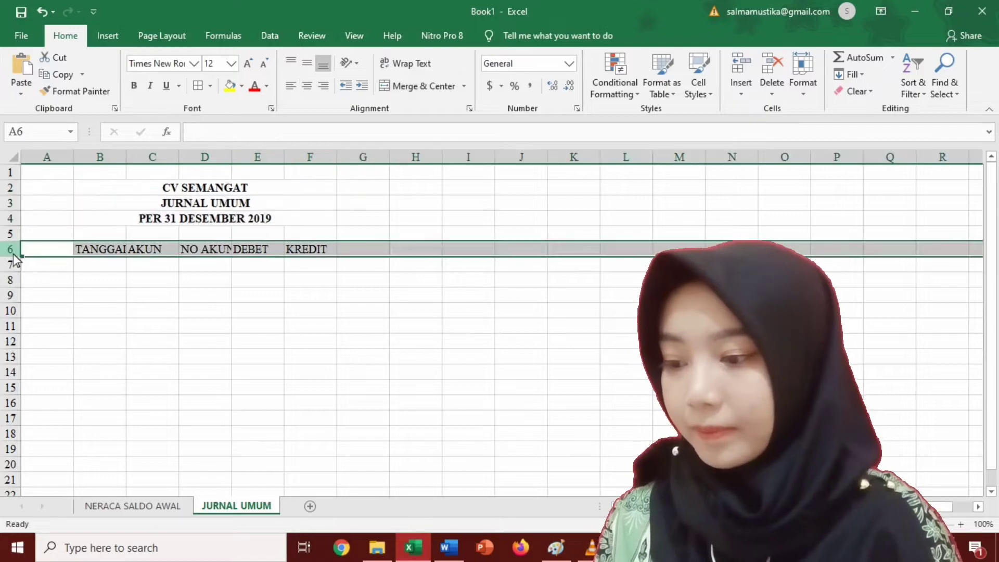
pyautogui.hotkey('ctrl', 'b')
pyautogui.click(142, 188)
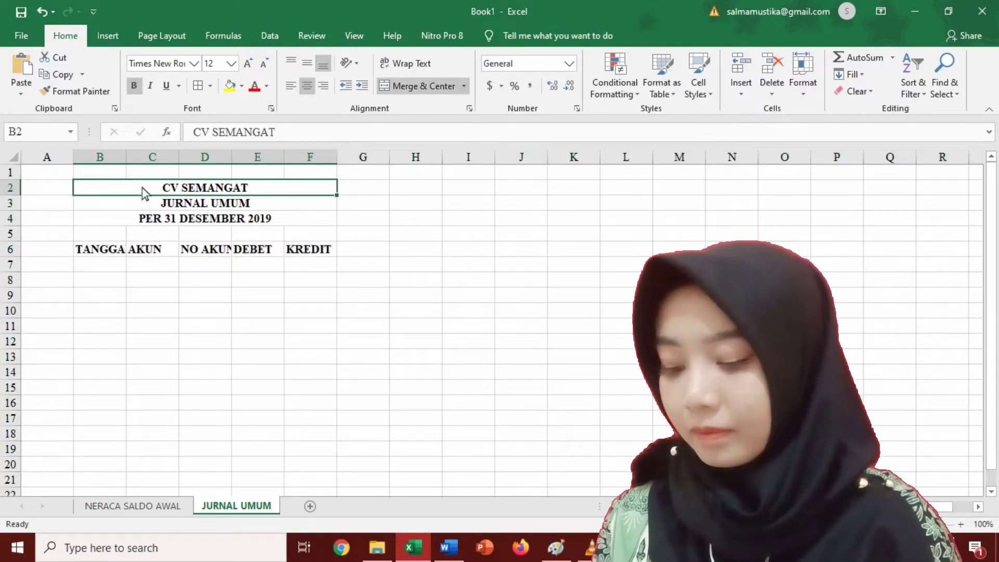
pyautogui.moveTo(126, 158); pyautogui.dragTo(487, 161)
pyautogui.click(442, 161)
# Center the journal column headings in row 6 horizontally.
pyautogui.click(9, 250)
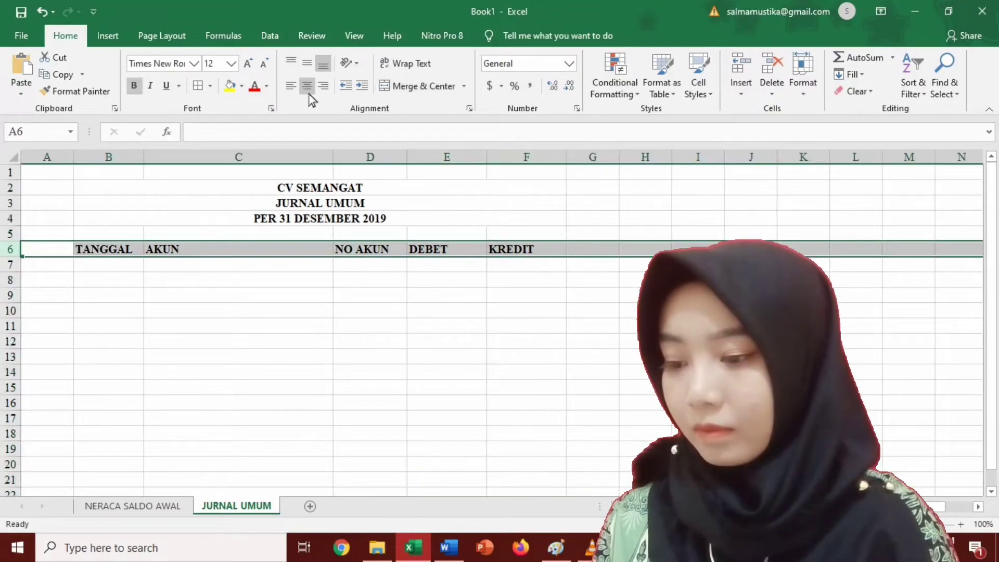
pyautogui.click(311, 92)
pyautogui.click(442, 296)
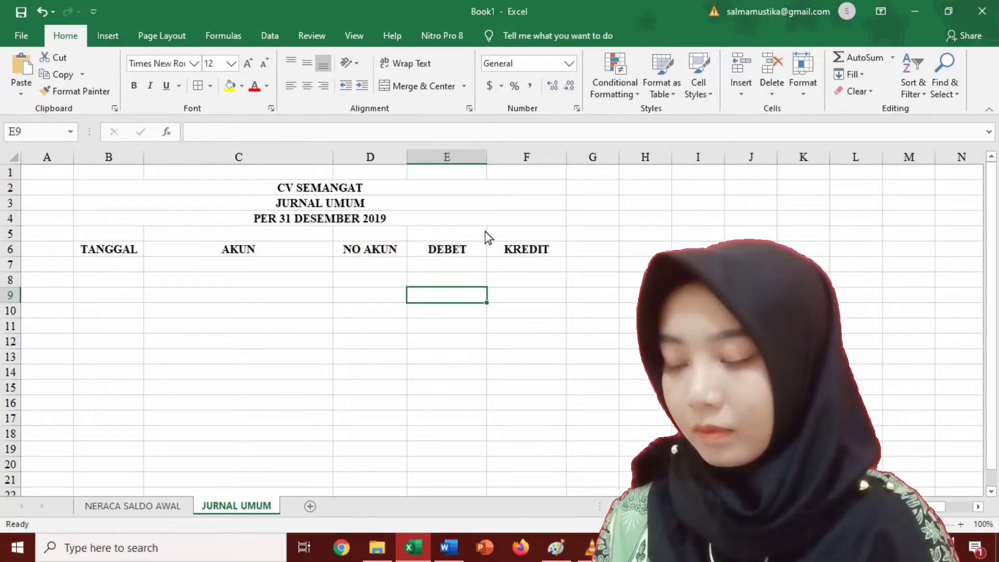
pyautogui.click(254, 270)
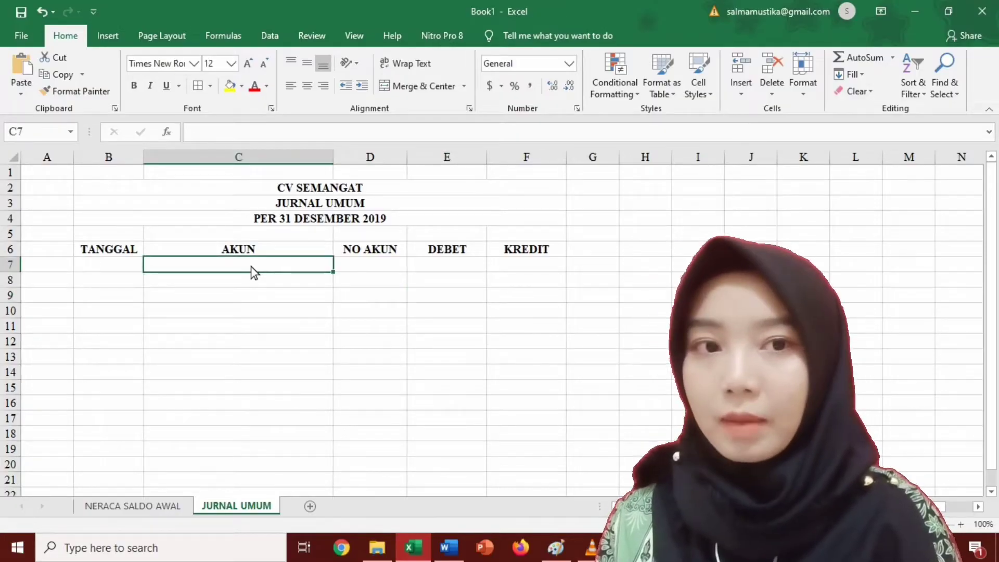
# Add the Form... command from All Commands to the Quick Access Toolbar for all documents.
pyautogui.click(26, 41)
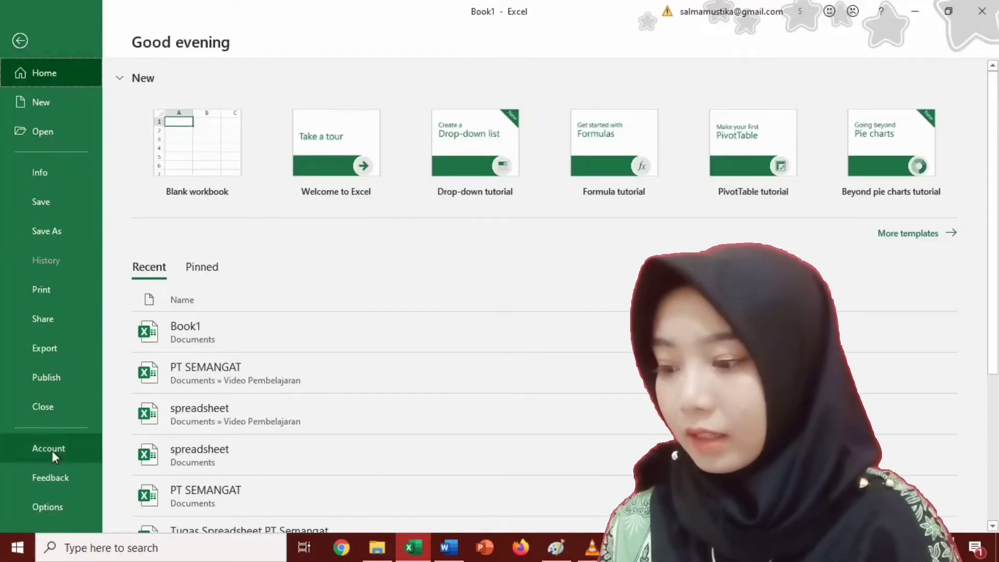
pyautogui.click(59, 507)
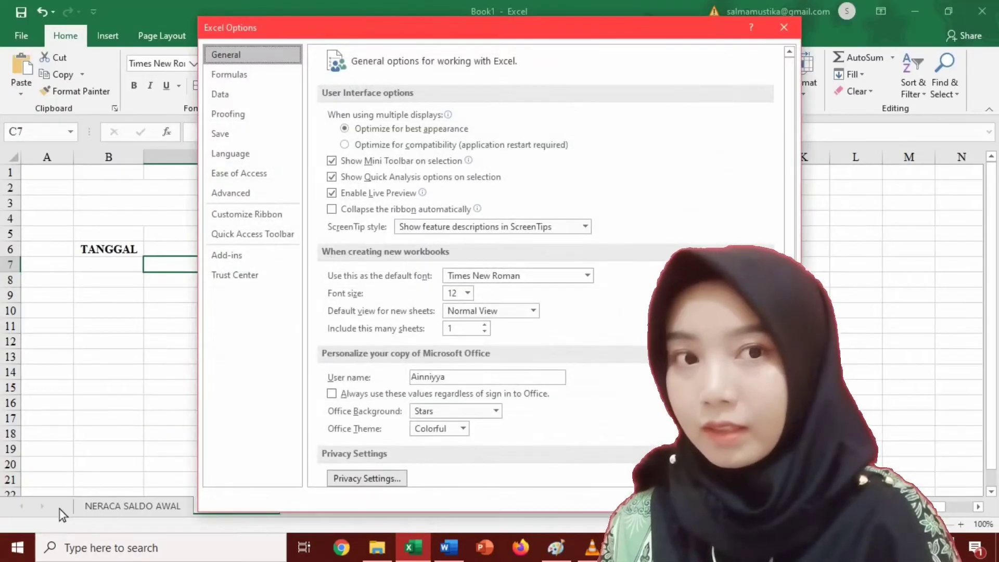
pyautogui.click(277, 238)
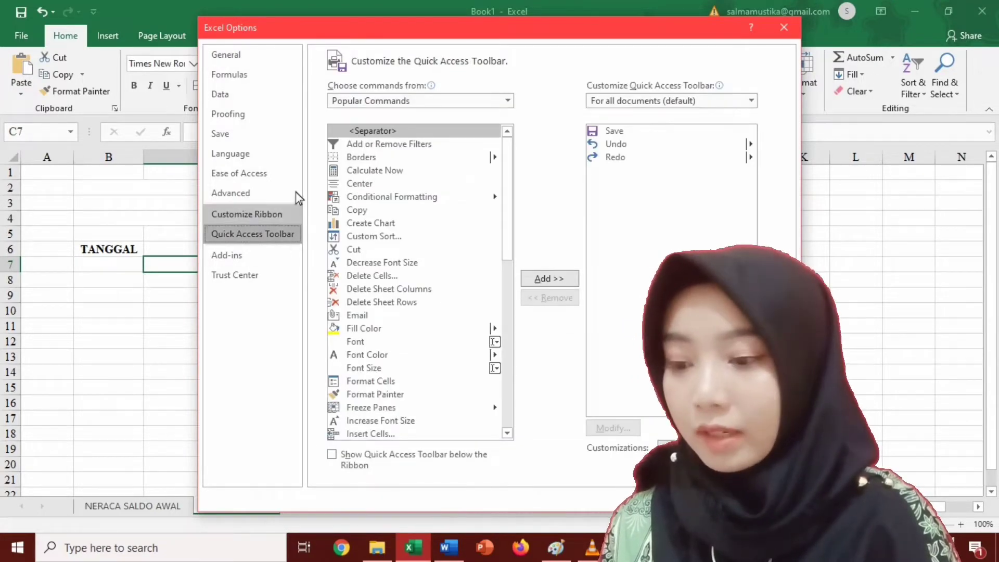
pyautogui.click(504, 100)
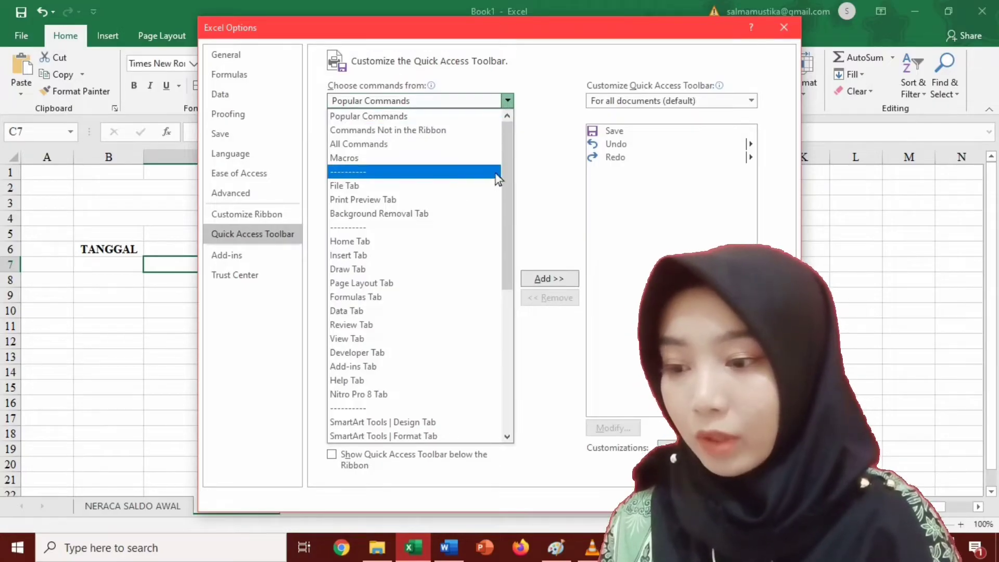
pyautogui.click(450, 145)
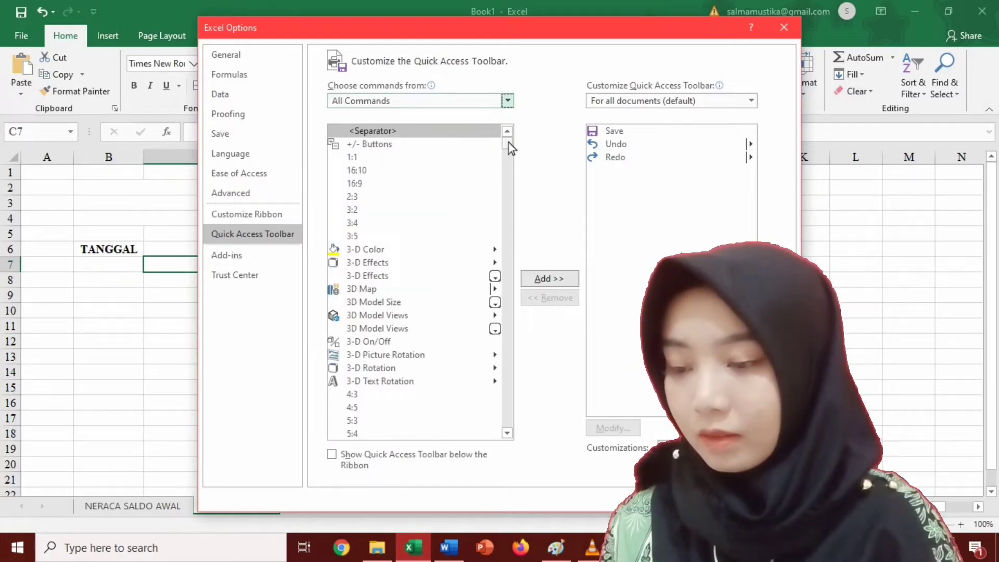
pyautogui.moveTo(508, 143); pyautogui.dragTo(514, 239)
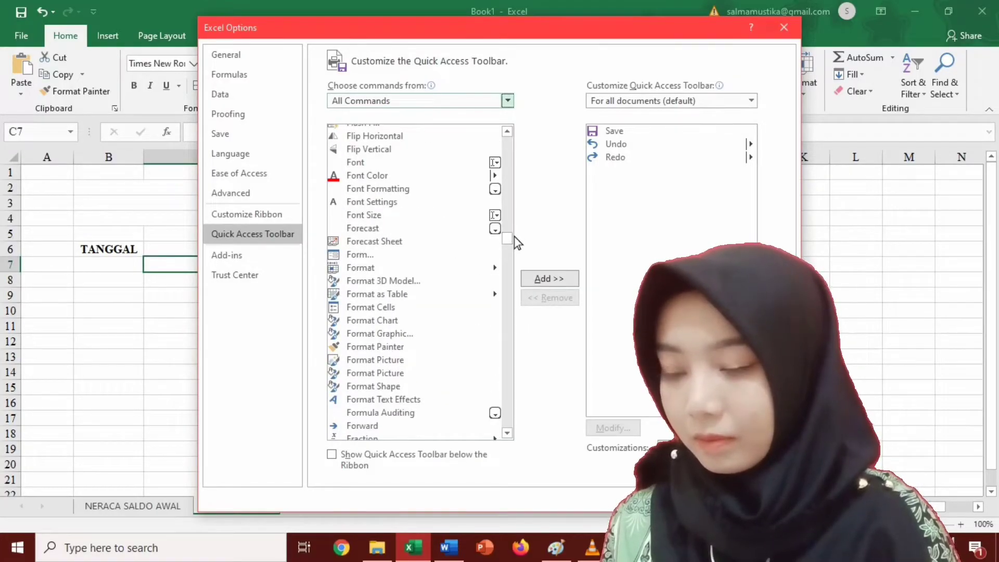
pyautogui.click(354, 255)
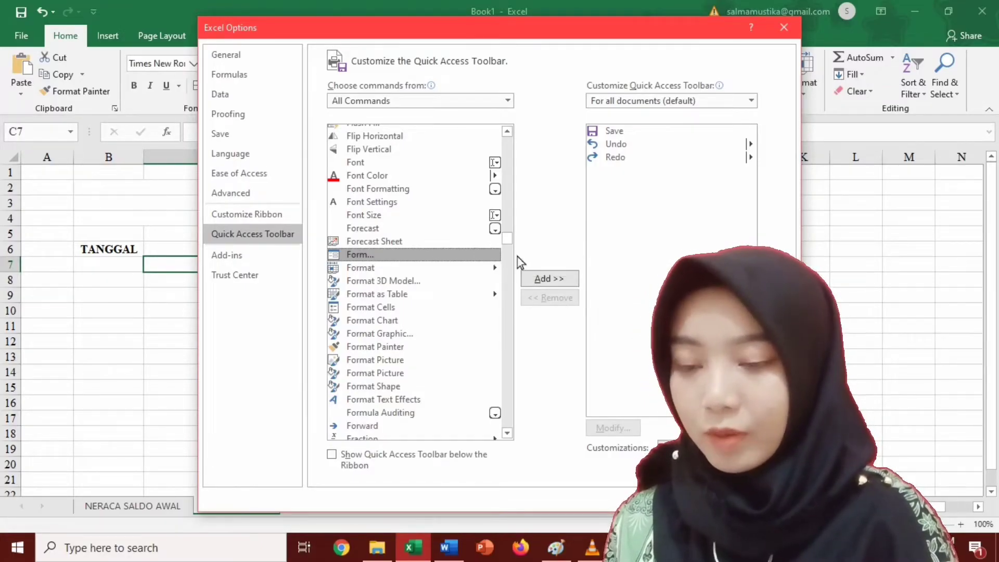
pyautogui.click(544, 280)
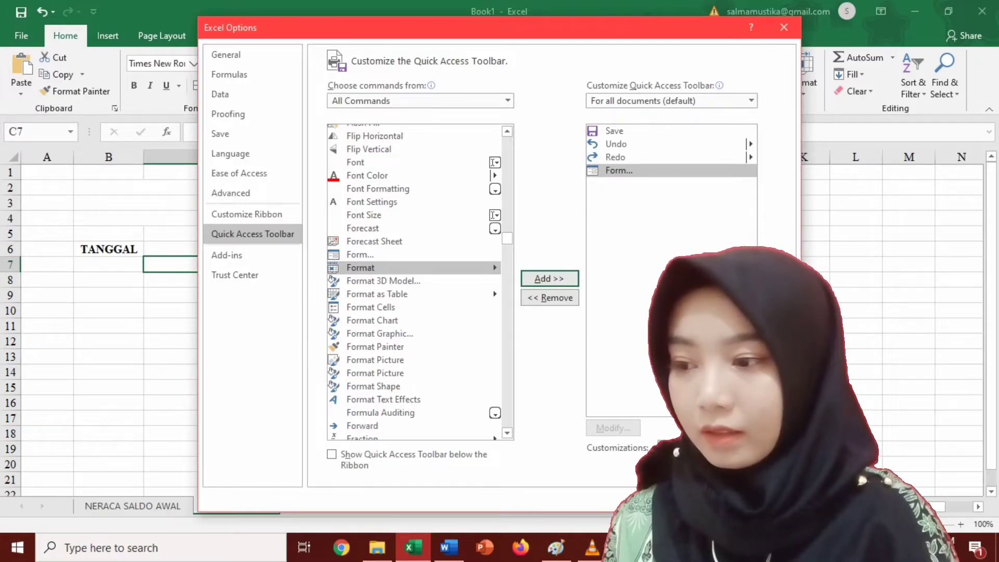
pyautogui.click(711, 499)
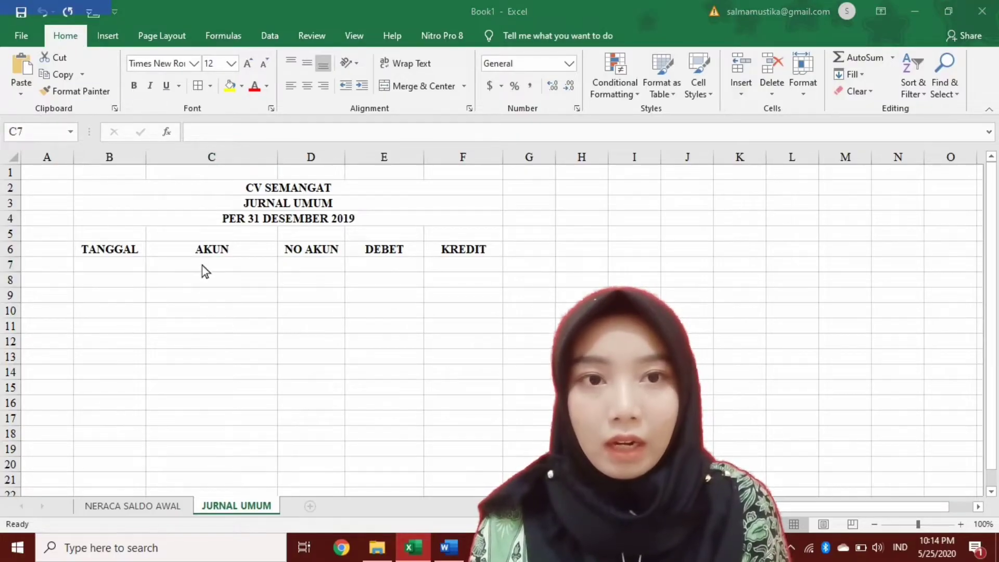
# Search for the VLOOKUP function and insert it in cell C7 under AKUN.
pyautogui.click(206, 271)
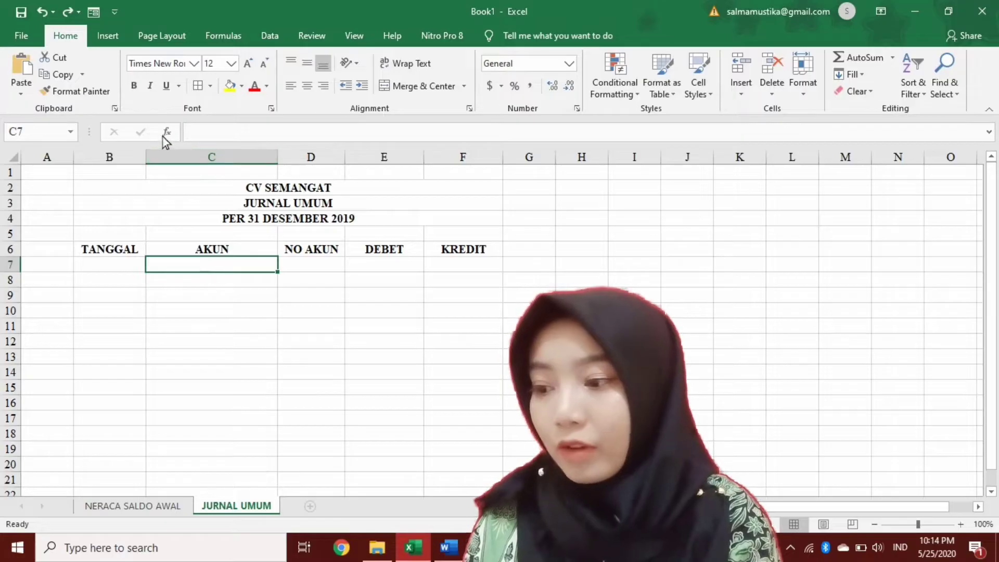
pyautogui.click(232, 43)
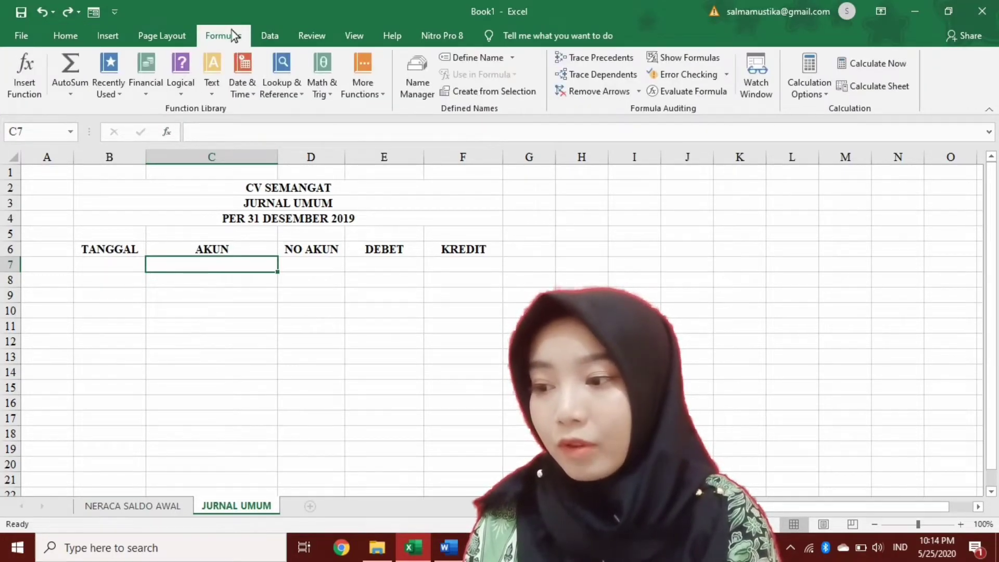
pyautogui.click(20, 82)
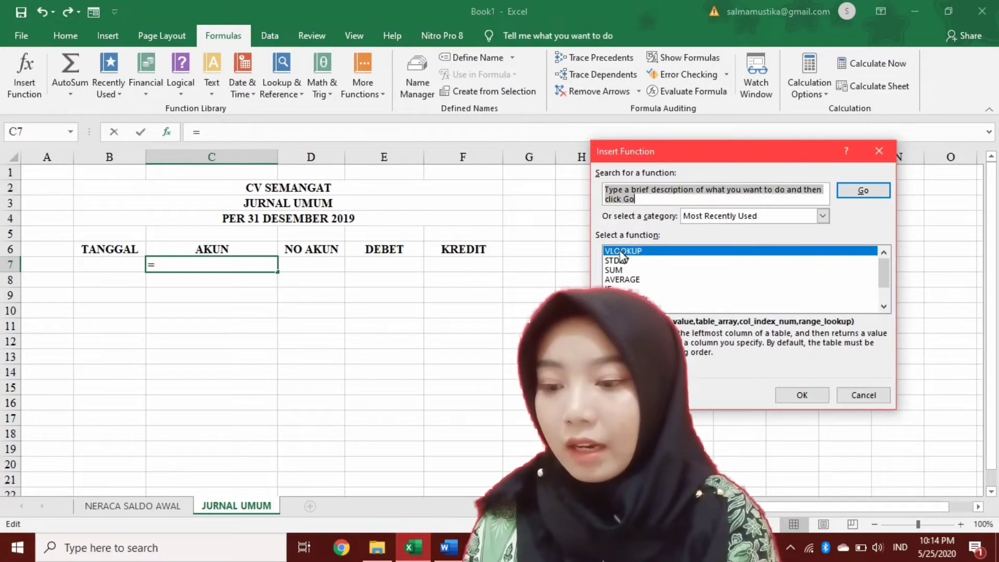
pyautogui.click(647, 201)
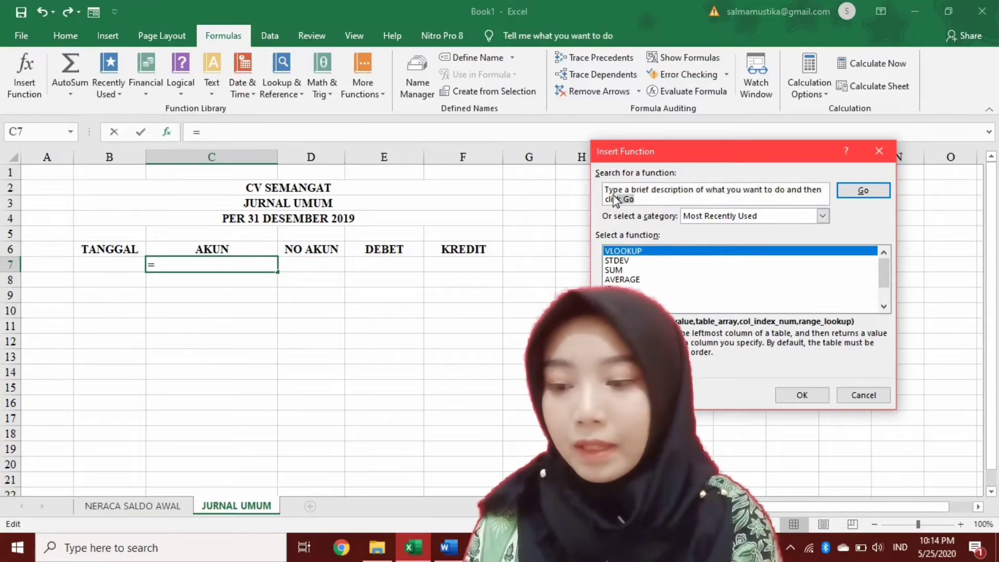
pyautogui.write('VLOOKUP')
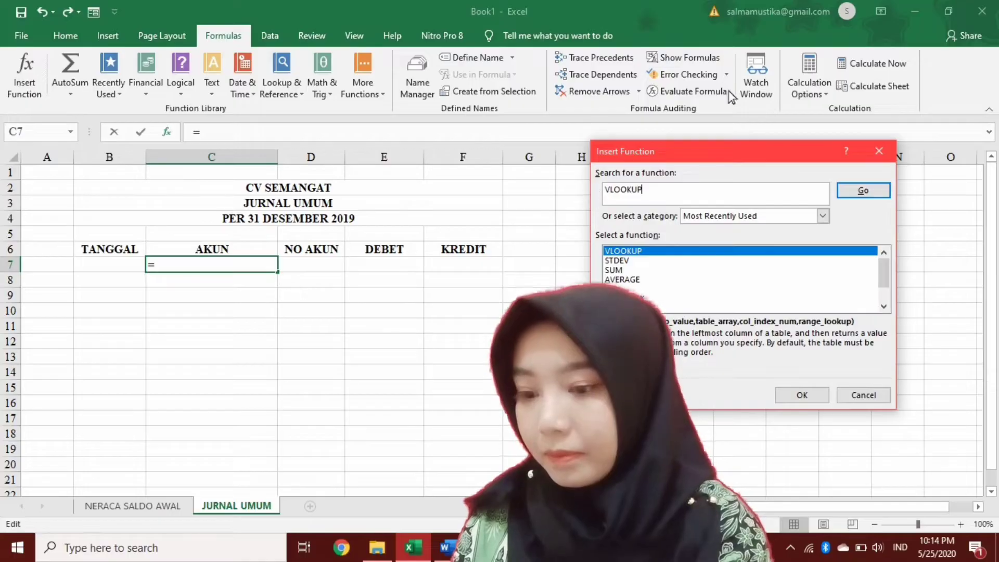
pyautogui.click(860, 191)
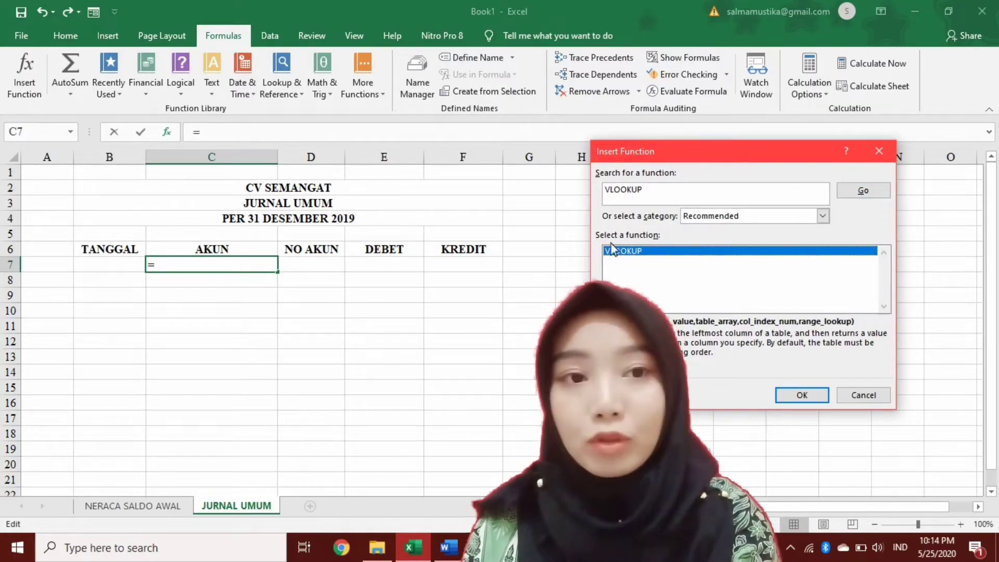
pyautogui.click(804, 396)
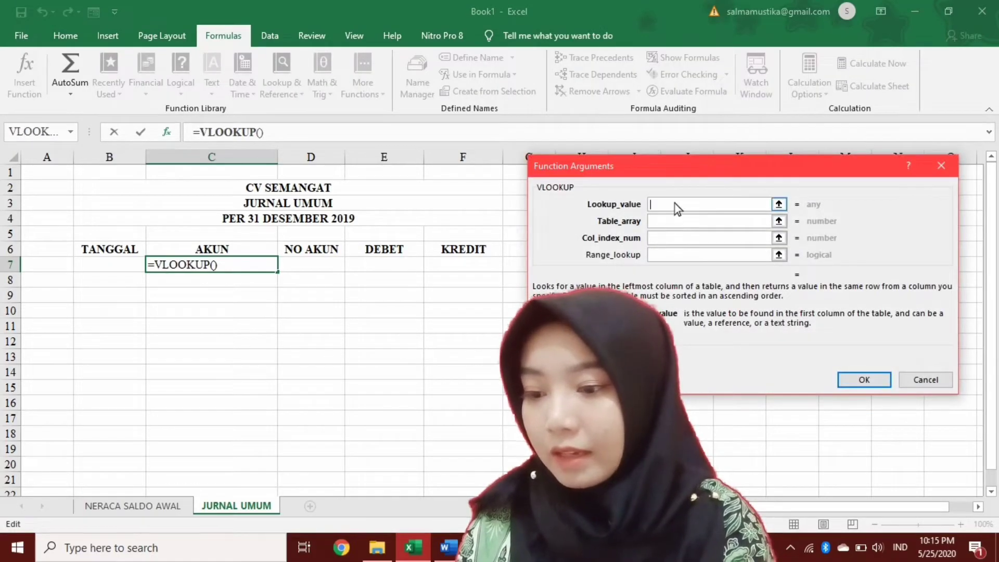
# Set the VLOOKUP lookup value to D7 and the table array to the absolute range $B$6:$C$37 on the NERACA SALDO AWAL sheet.
pyautogui.click(405, 270)
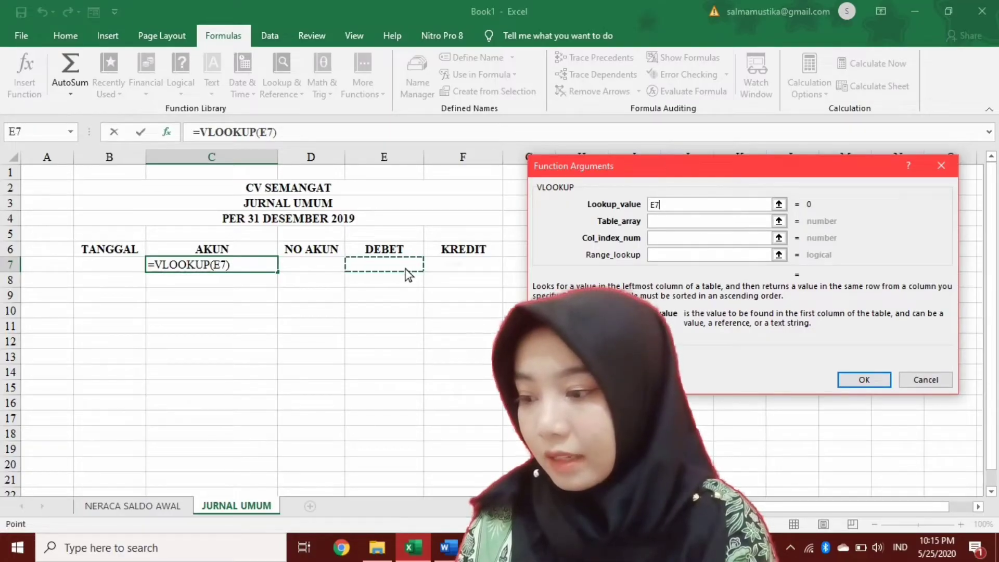
pyautogui.click(324, 266)
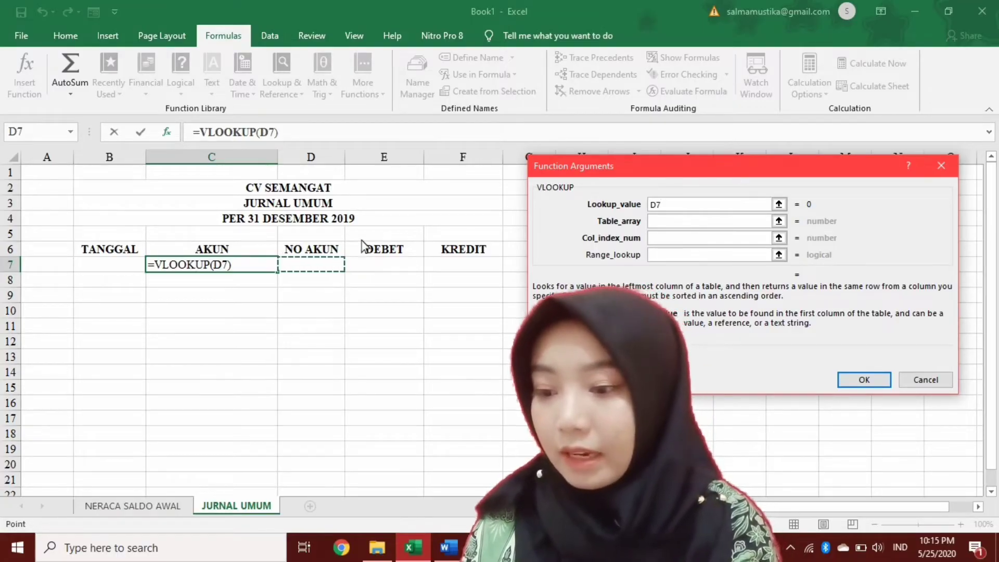
pyautogui.click(676, 225)
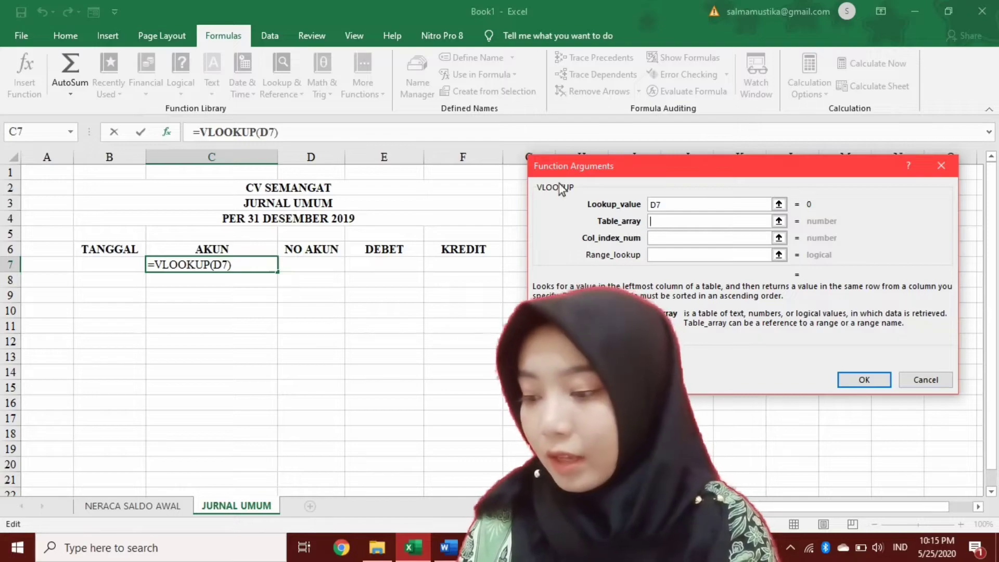
pyautogui.click(182, 505)
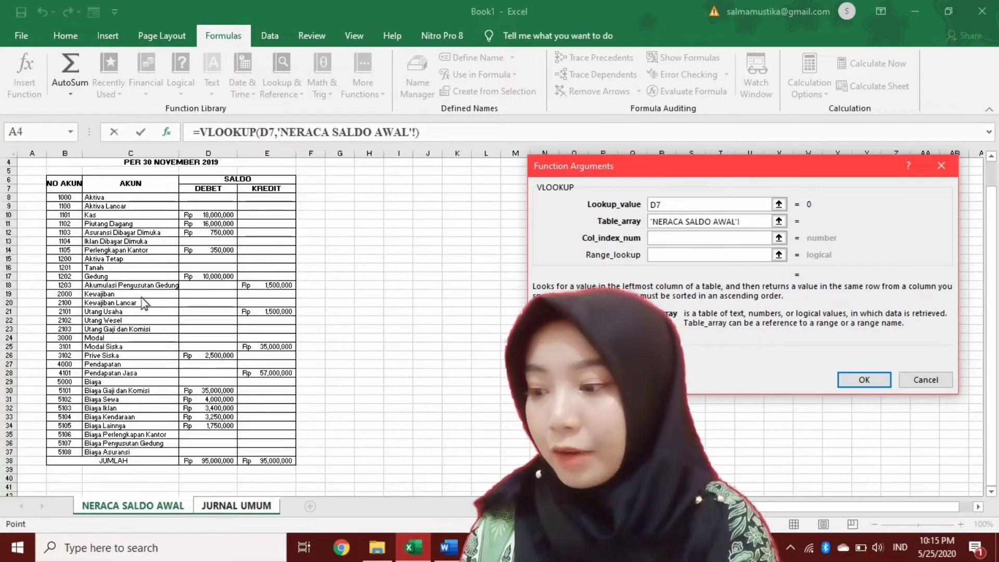
pyautogui.moveTo(64, 180); pyautogui.dragTo(119, 454)
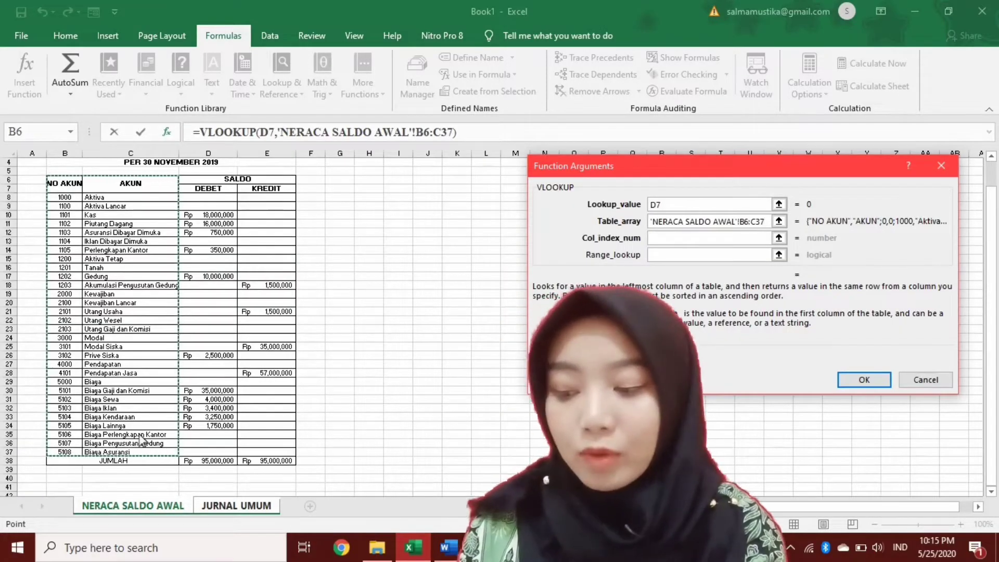
pyautogui.press('F4')
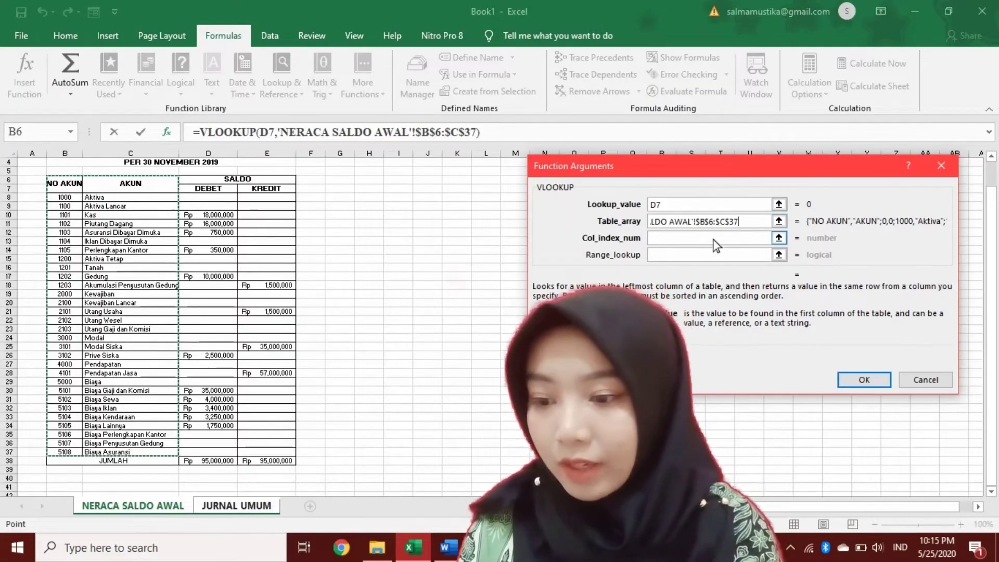
# Complete the VLOOKUP in C7 with column index 2 and range lookup FALSE.
pyautogui.click(679, 240)
pyautogui.write('2')
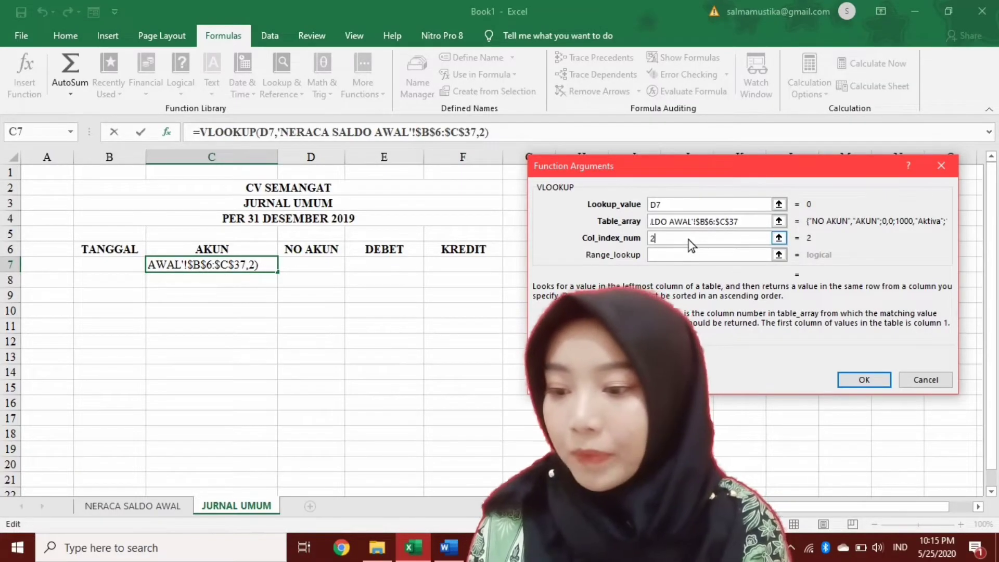
pyautogui.click(695, 254)
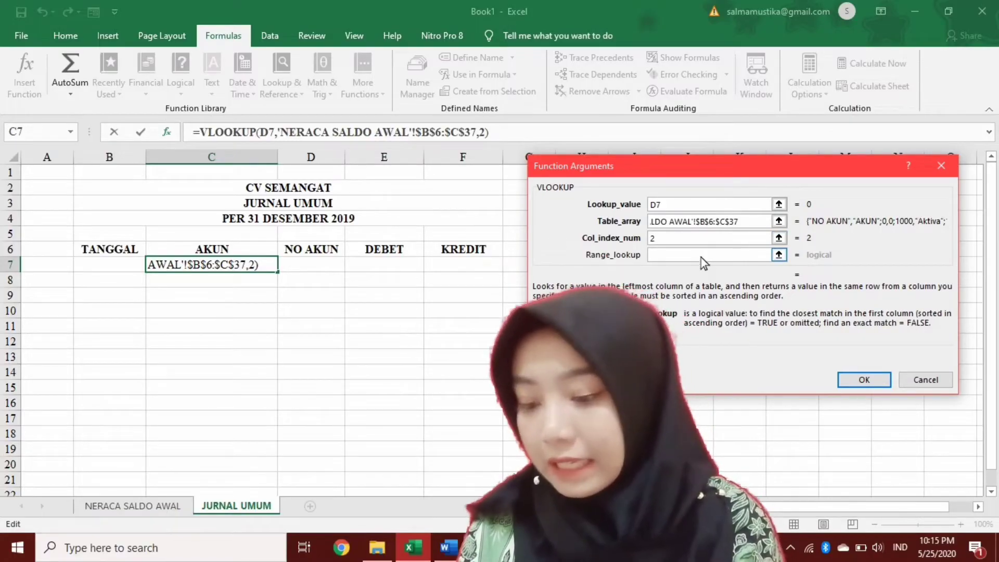
pyautogui.write('FALSE')
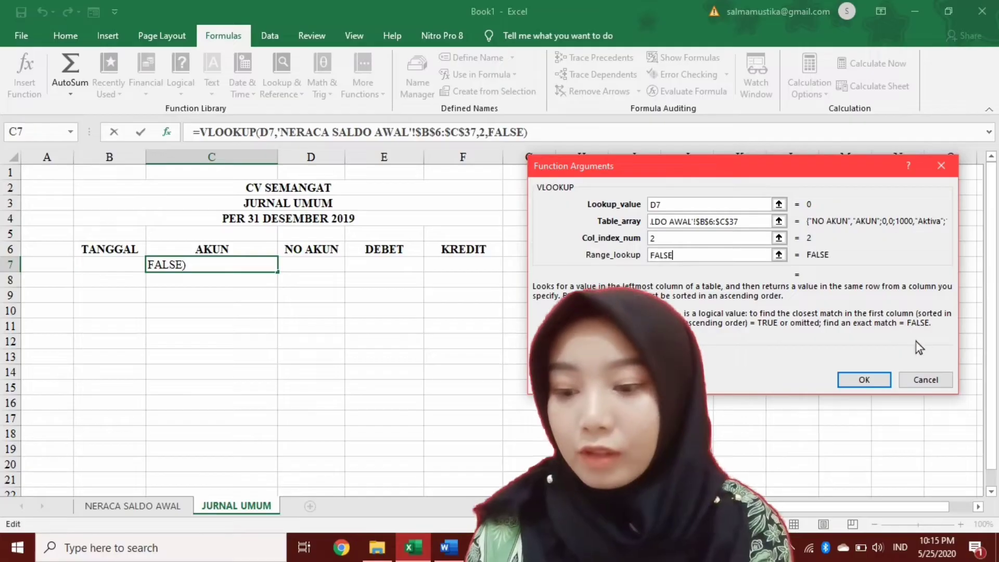
pyautogui.click(868, 385)
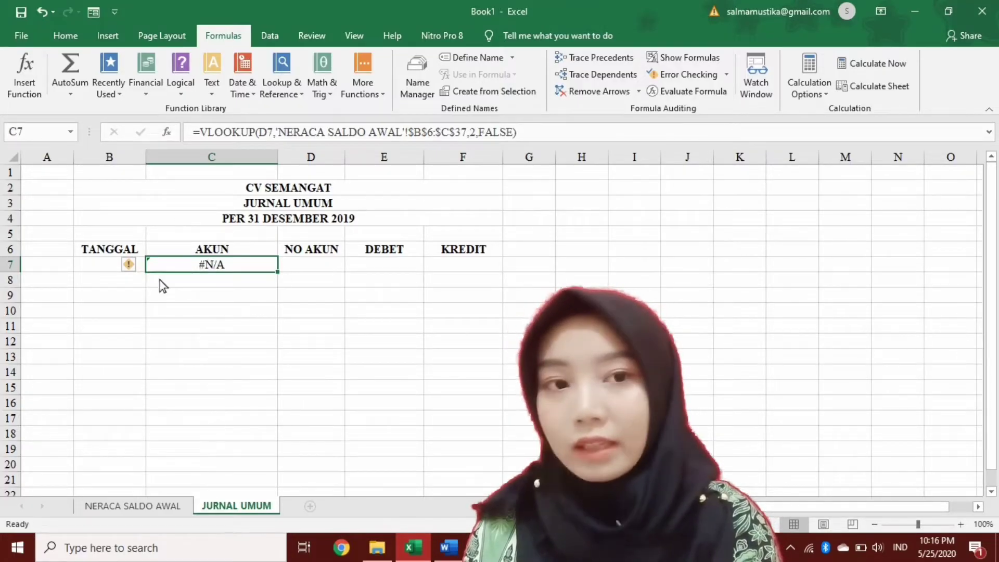
# Add the rent expense entry through the JURNAL UMUM data form: TANGGAL 1/12/2019, NO AKUN 5102, DEBET 500000.
pyautogui.click(96, 16)
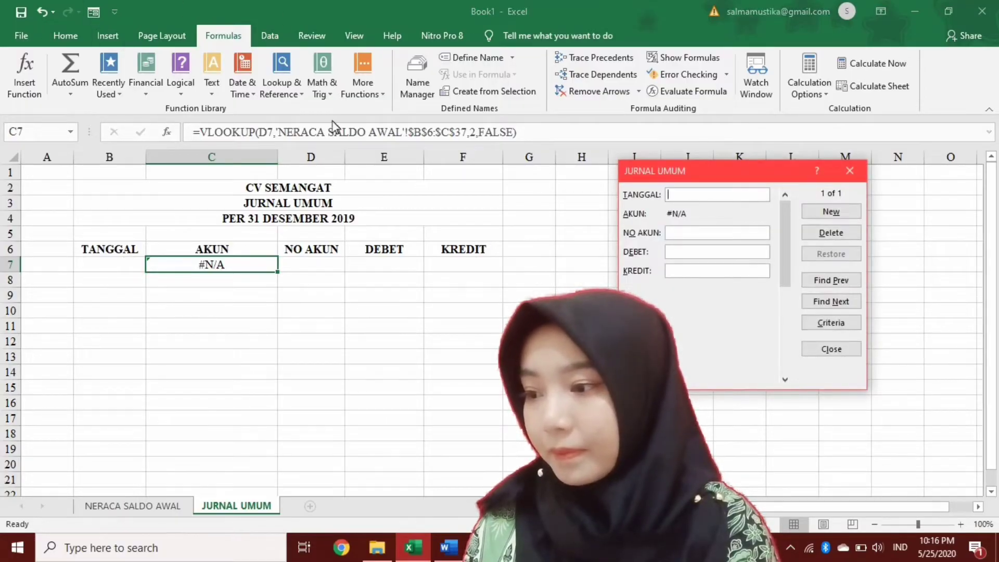
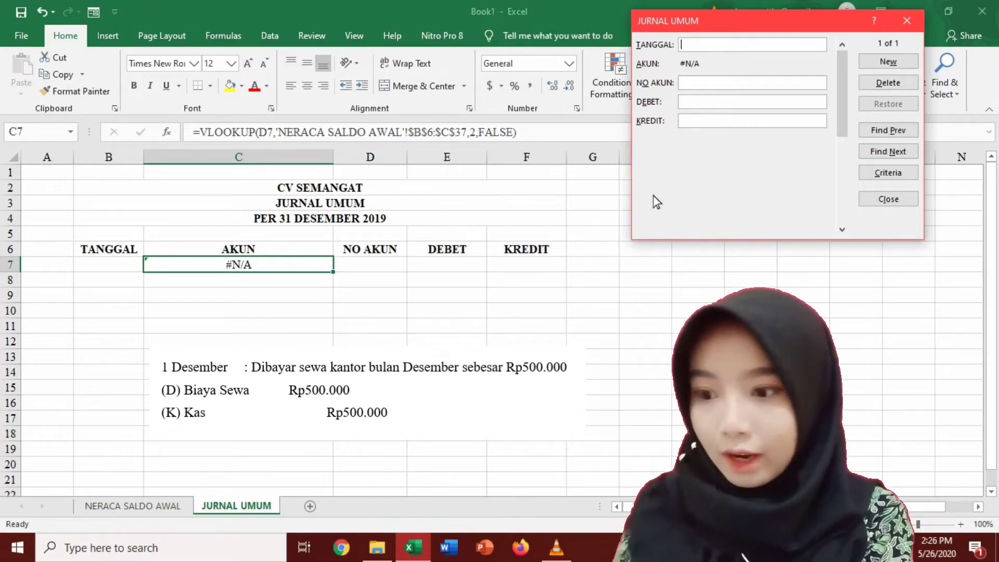
pyautogui.write('1/12/')
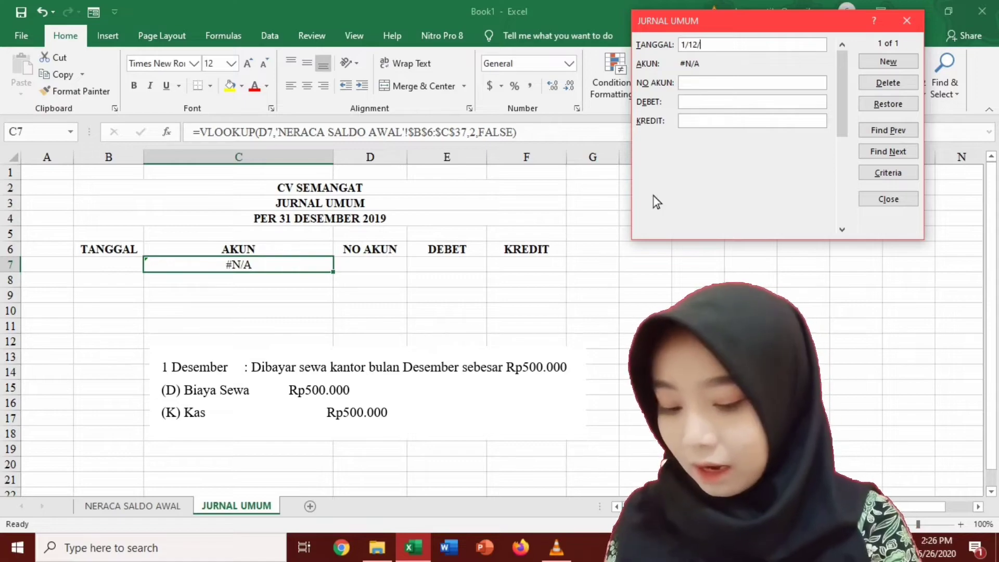
pyautogui.write('2019')
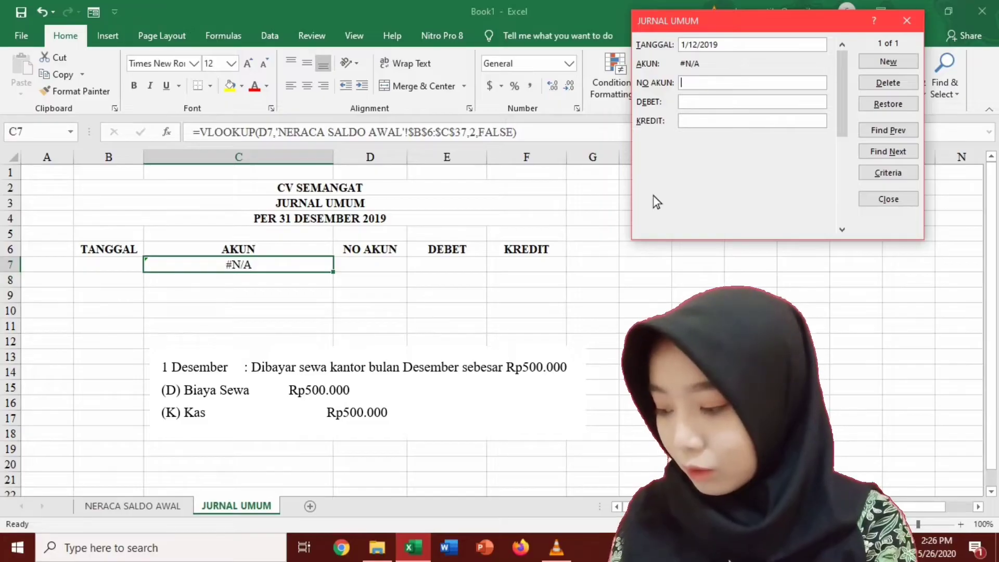
pyautogui.write('5102')
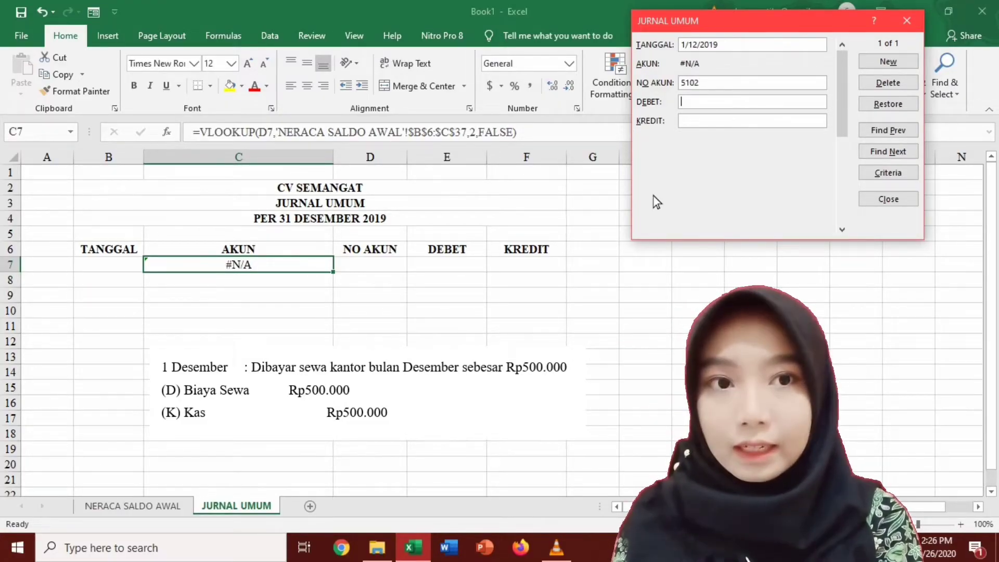
pyautogui.write('500')
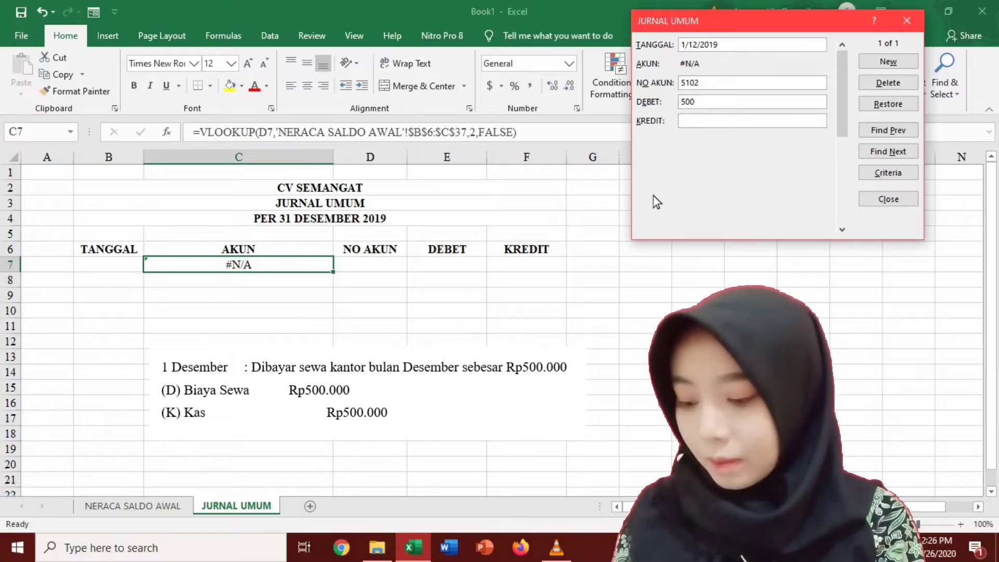
pyautogui.write('000')
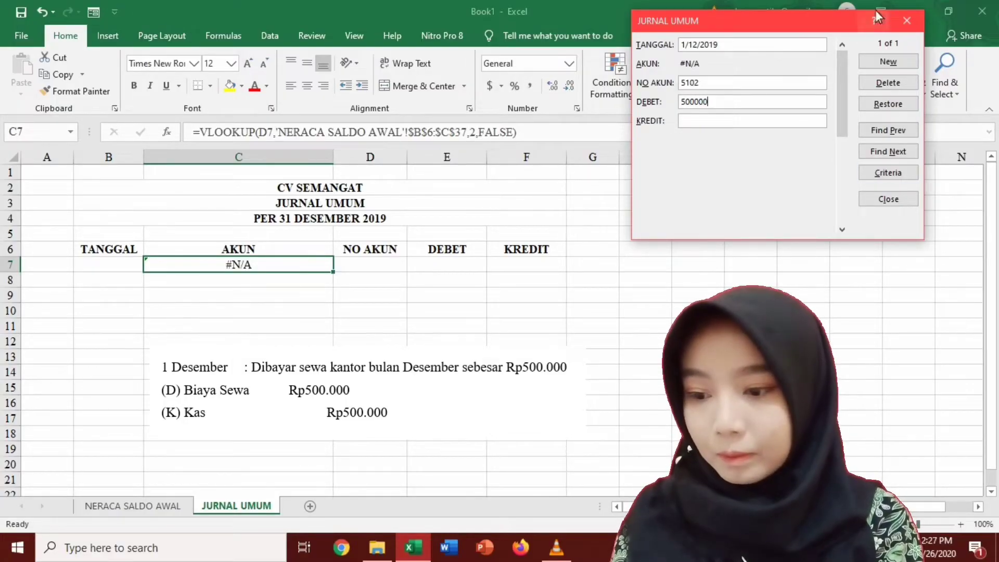
pyautogui.click(881, 66)
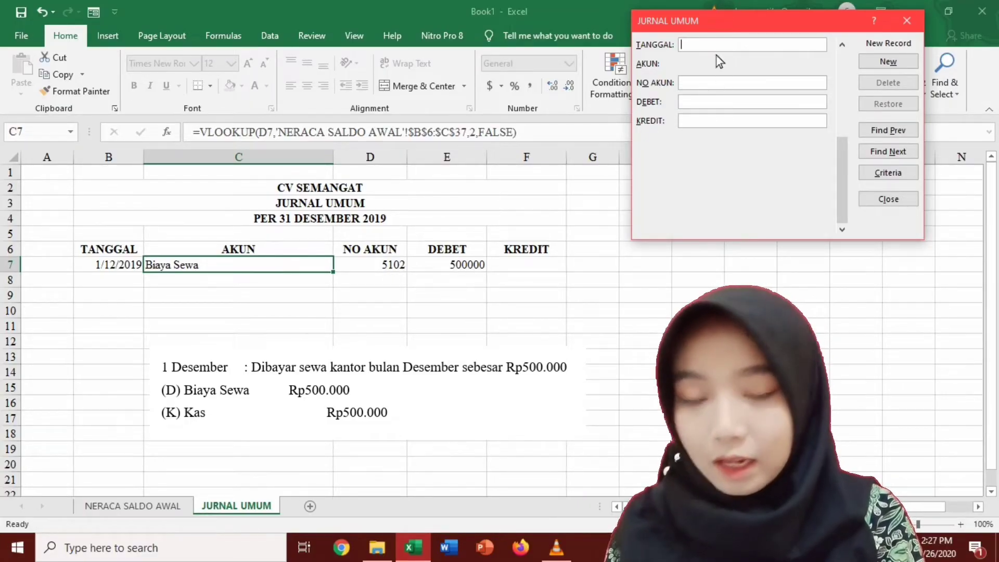
# Fill the new journal record with TANGGAL 1/12/2019 and NO AKUN 1101 for the cash side of the rent payment.
pyautogui.write('1/12/2019')
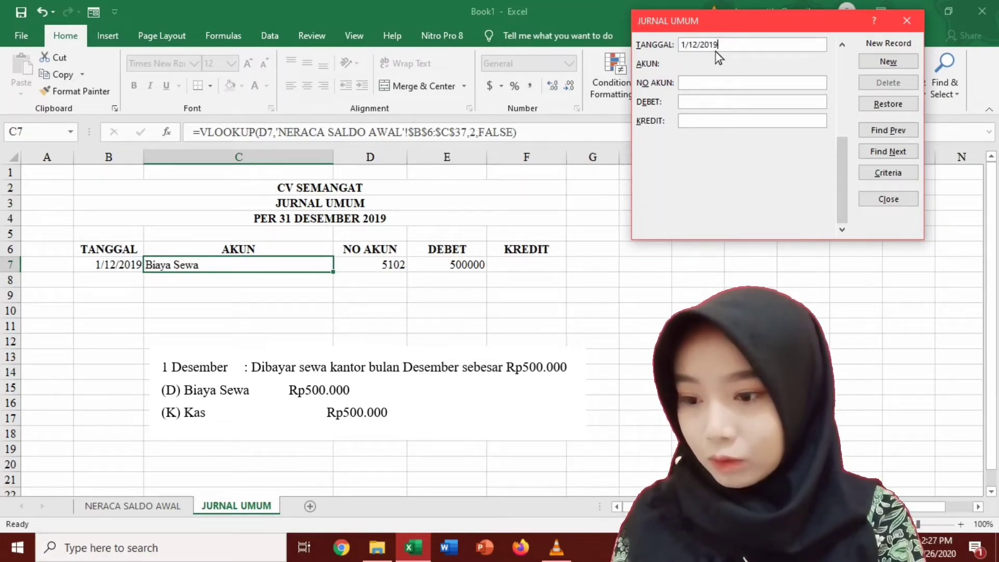
pyautogui.write('1101')
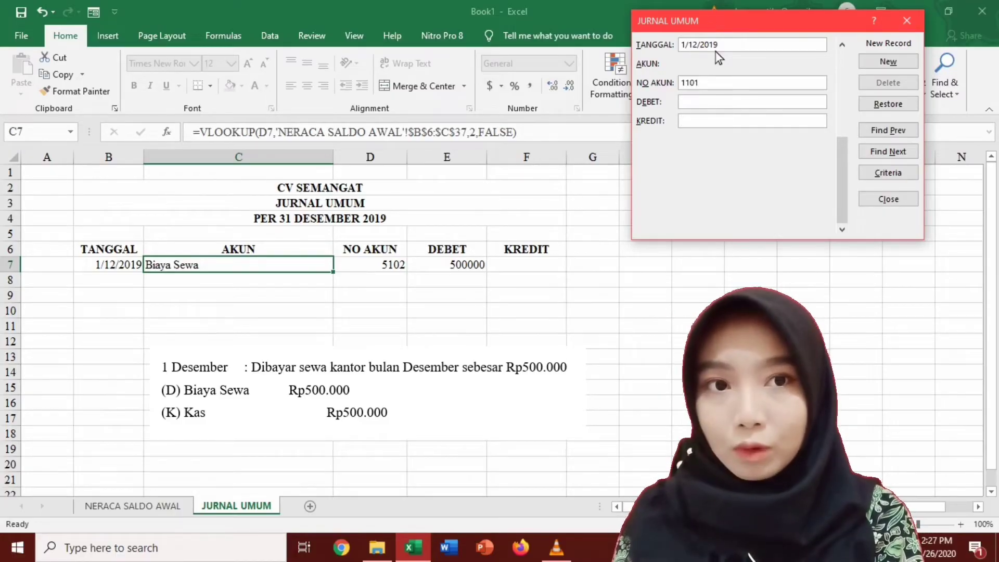
# Complete the 1/12/2019 journal record for account 1101 with a credit of 500000 and add it to the journal.
pyautogui.press('Tab')
pyautogui.press('Tab')
pyautogui.write('50000')
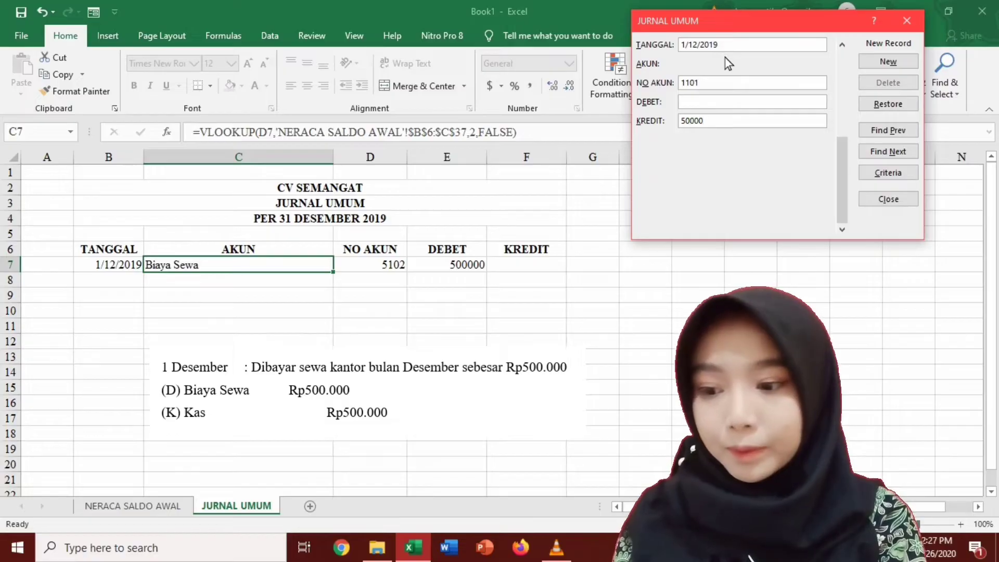
pyautogui.write('0')
pyautogui.click(876, 64)
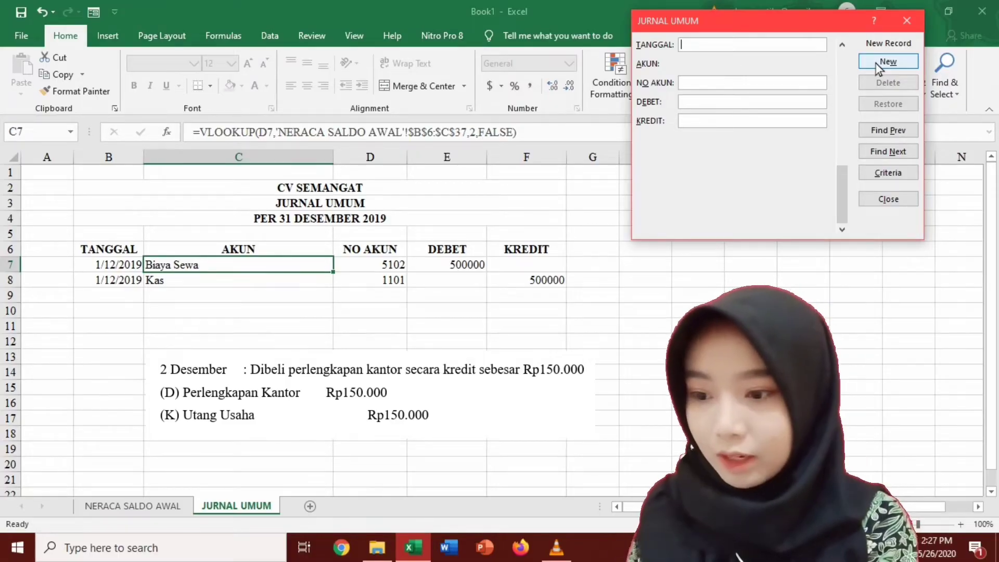
# Add a journal record dated 2/12/2019 for account 1105 with a debit of 150000.
pyautogui.write('2/1')
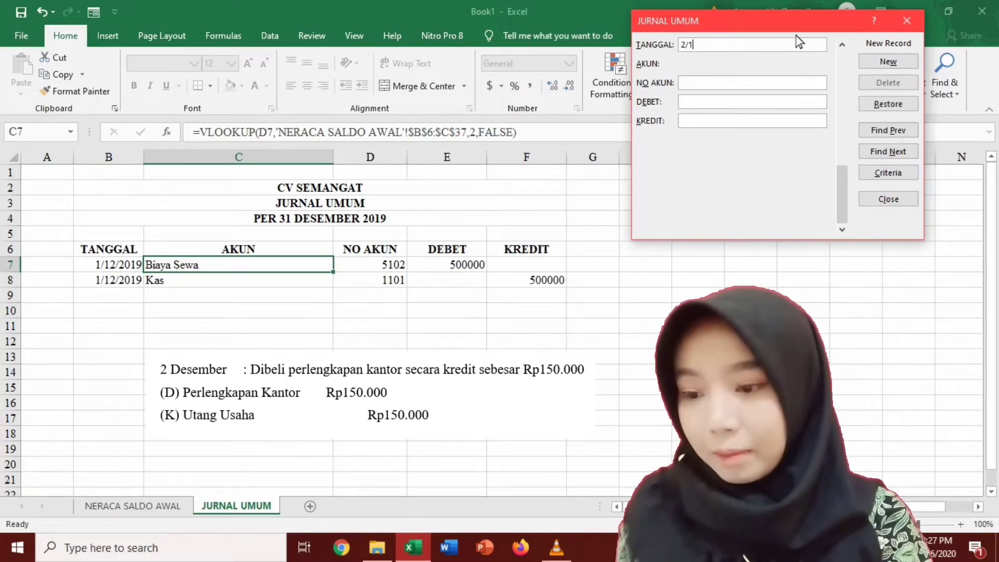
pyautogui.write('2/2019')
pyautogui.press('Tab')
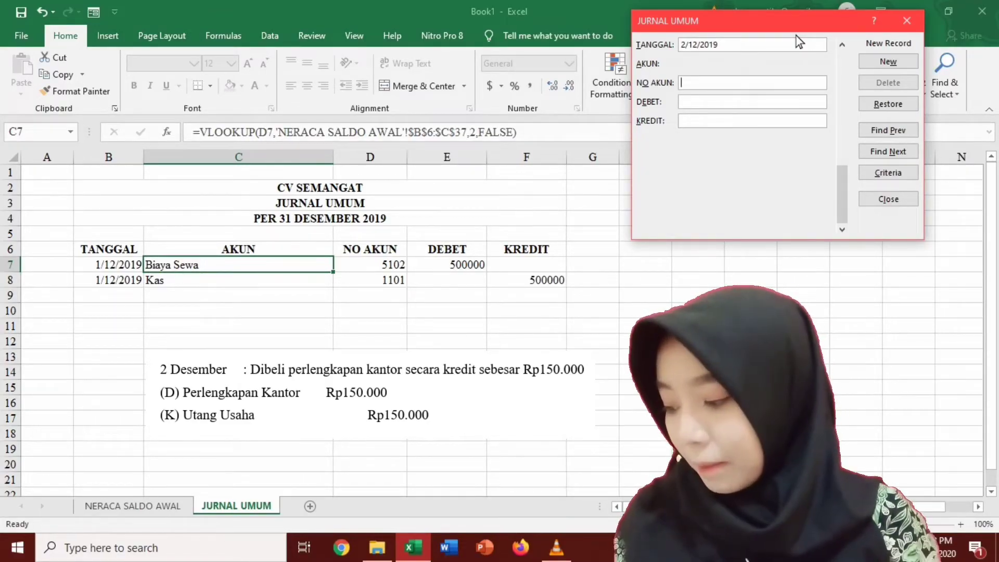
pyautogui.write('1105')
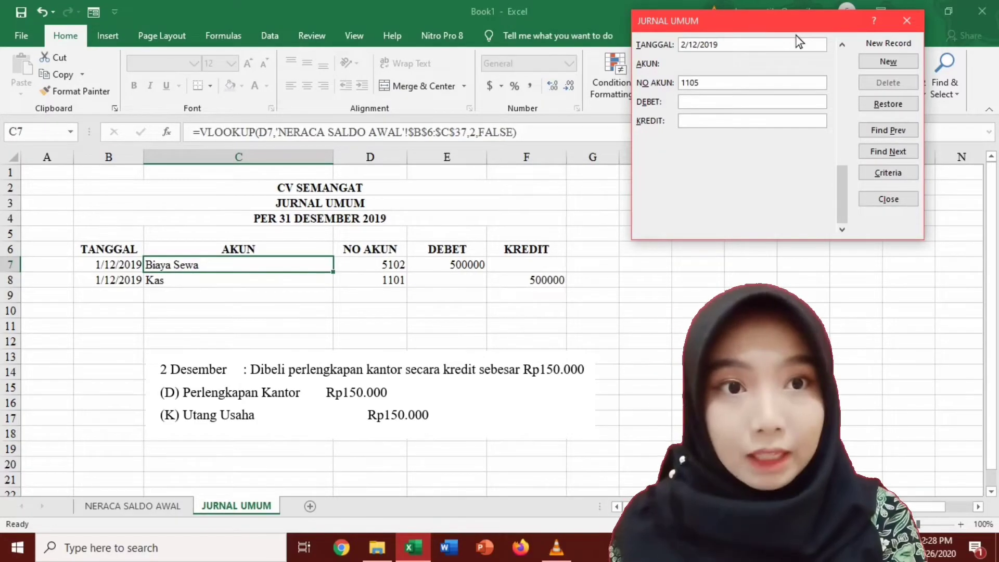
pyautogui.write('15')
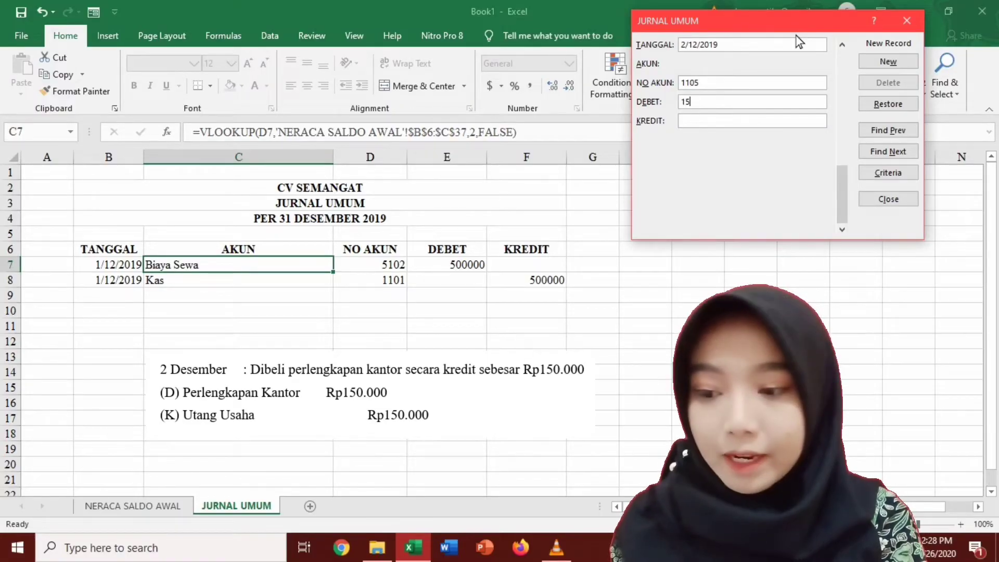
pyautogui.write('0000')
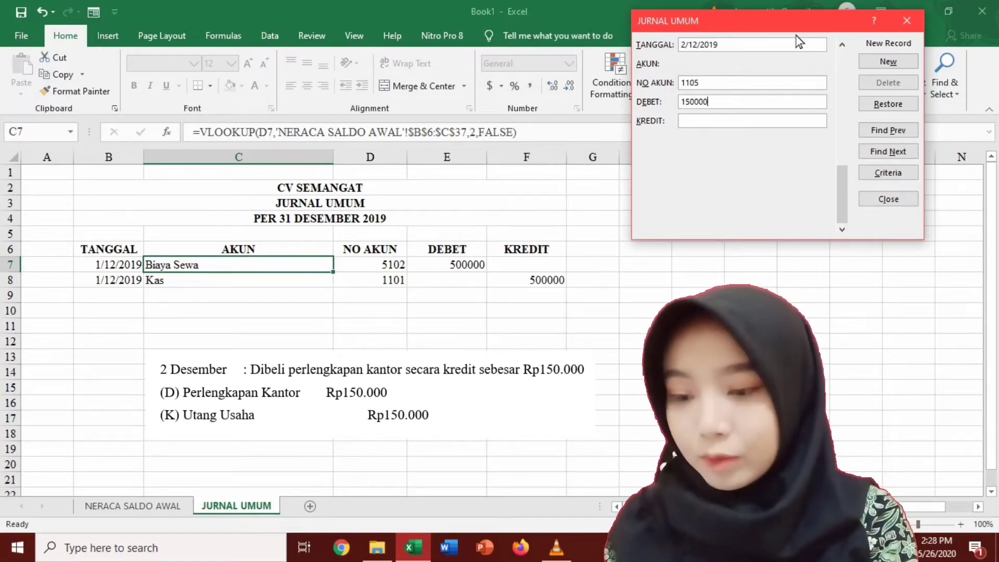
pyautogui.click(869, 62)
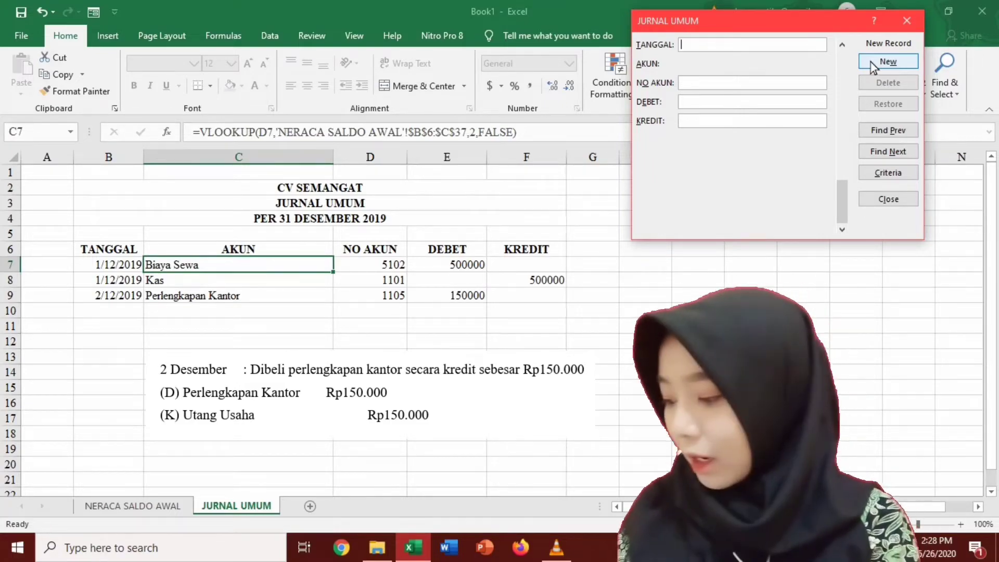
# Add a journal record dated 2/12/2019 for account 2101 with a credit of 150000.
pyautogui.write('2')
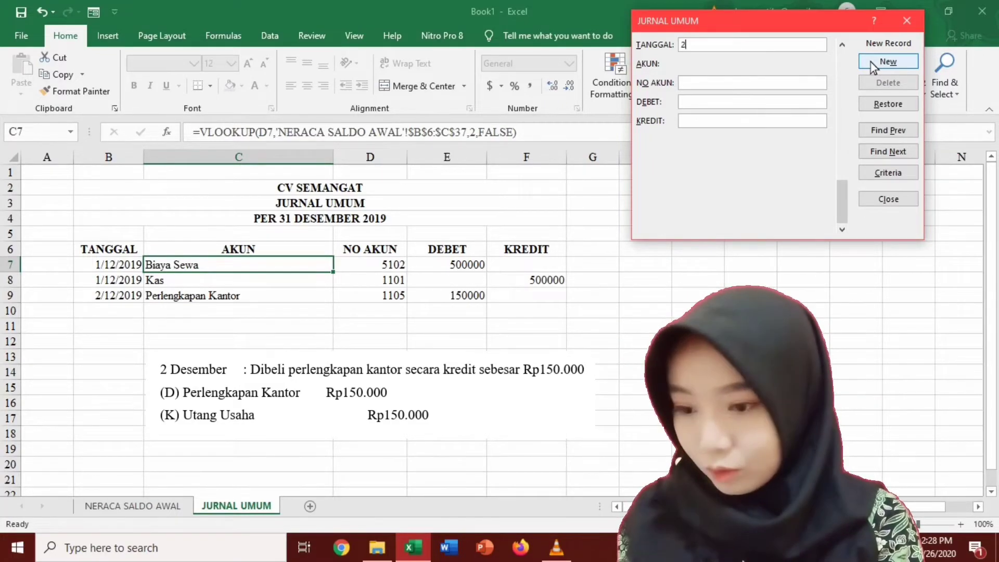
pyautogui.write('/12/2019')
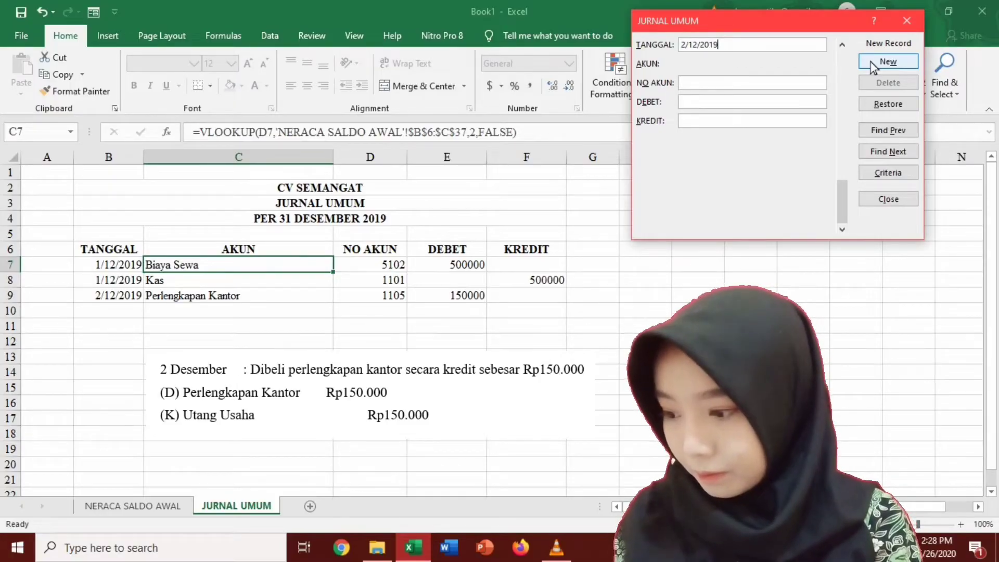
pyautogui.press('Tab')
pyautogui.write('2101')
pyautogui.press('Tab')
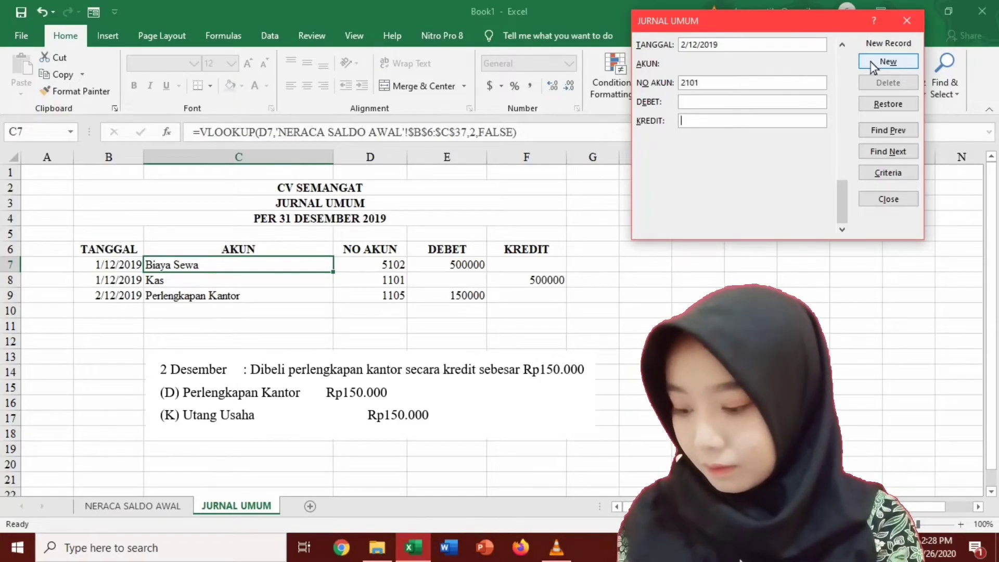
pyautogui.press('Tab')
pyautogui.write('150000')
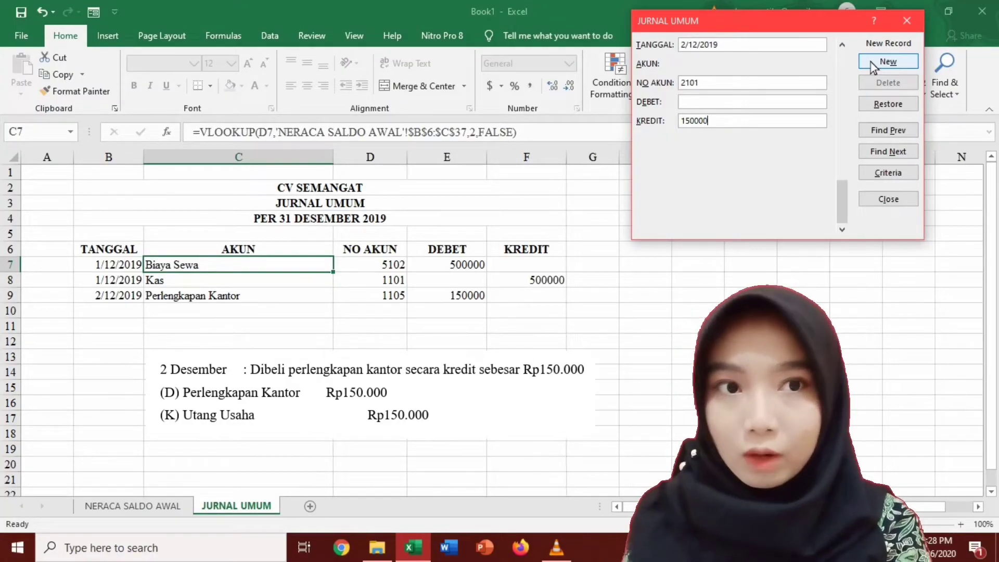
pyautogui.click(888, 56)
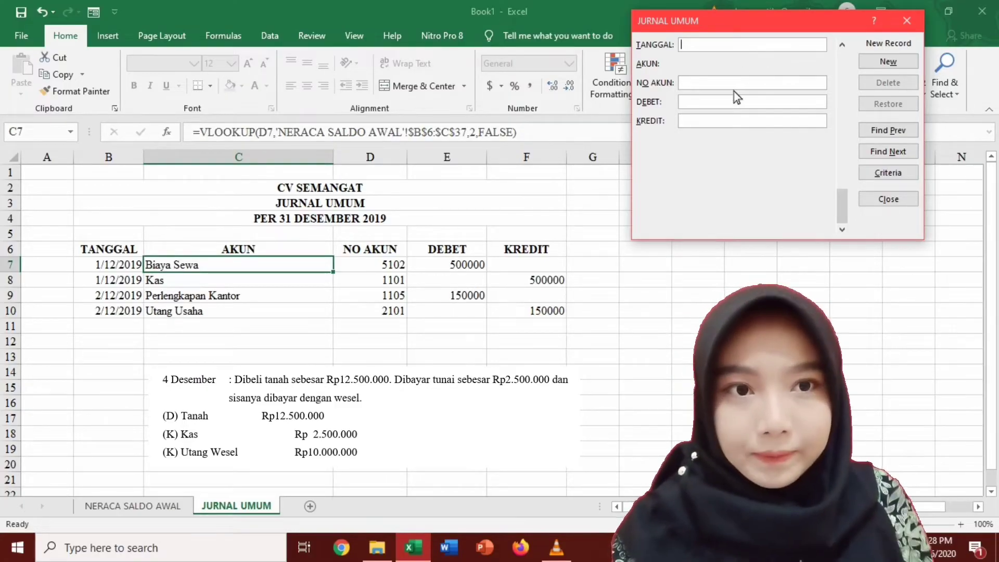
# Add a journal record dated 4/12/2019 for account 1201 with a debit of 12500000.
pyautogui.write('4/12/2019')
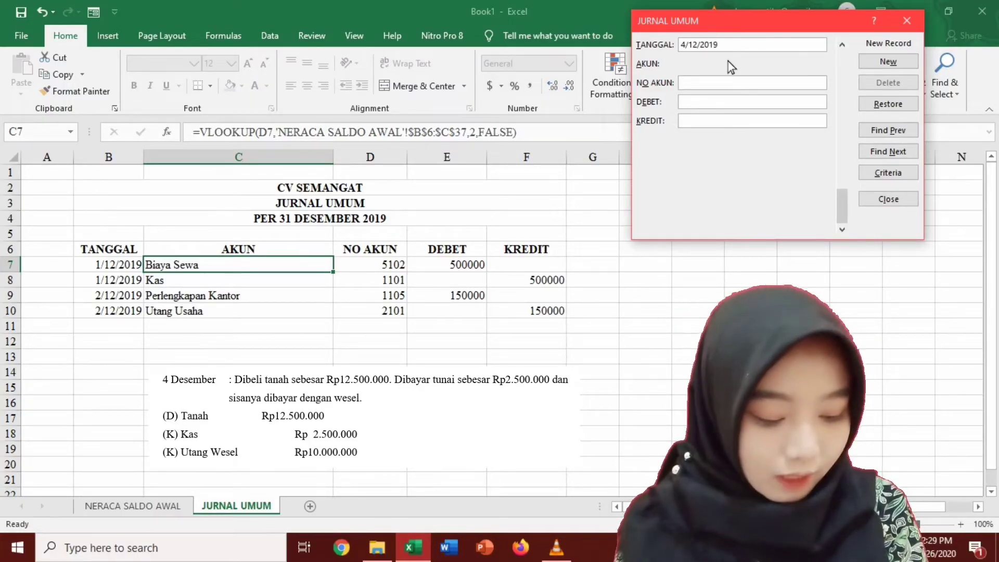
pyautogui.write('1201')
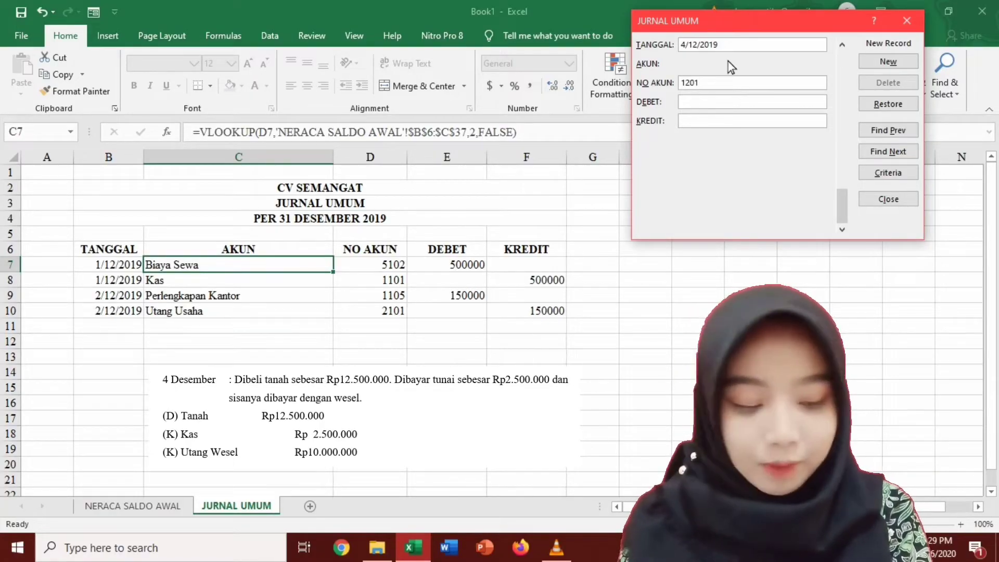
pyautogui.write('12500')
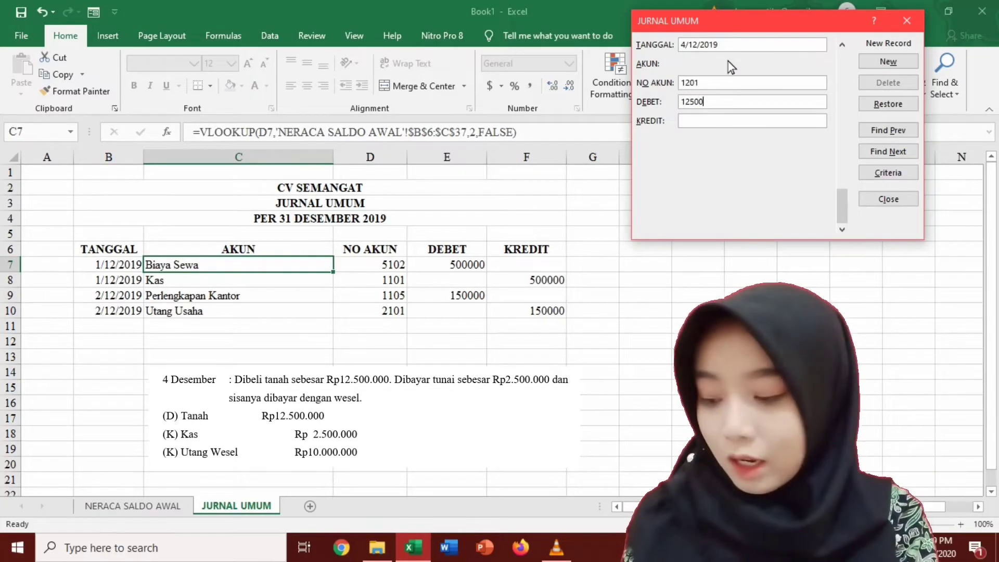
pyautogui.write('000')
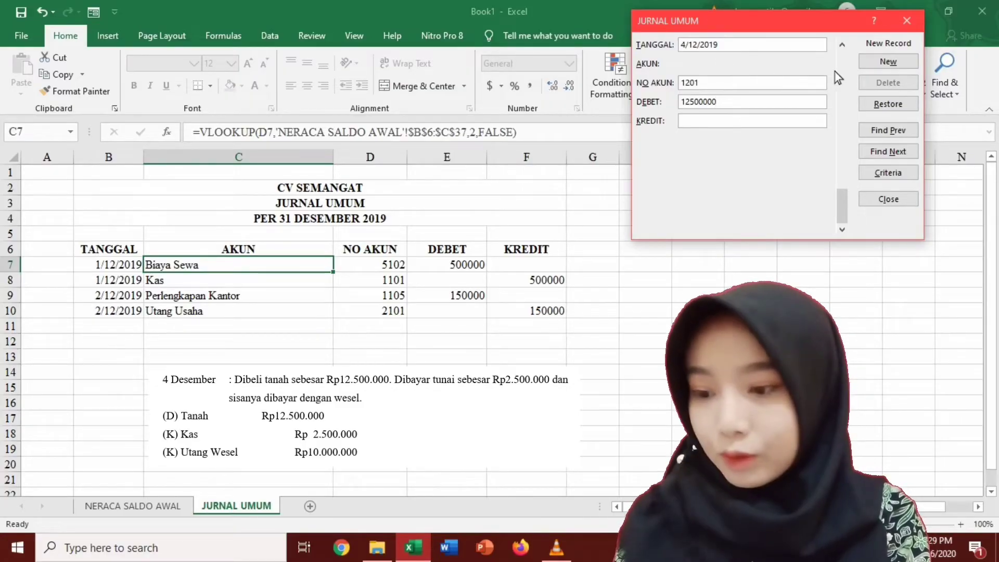
pyautogui.click(888, 63)
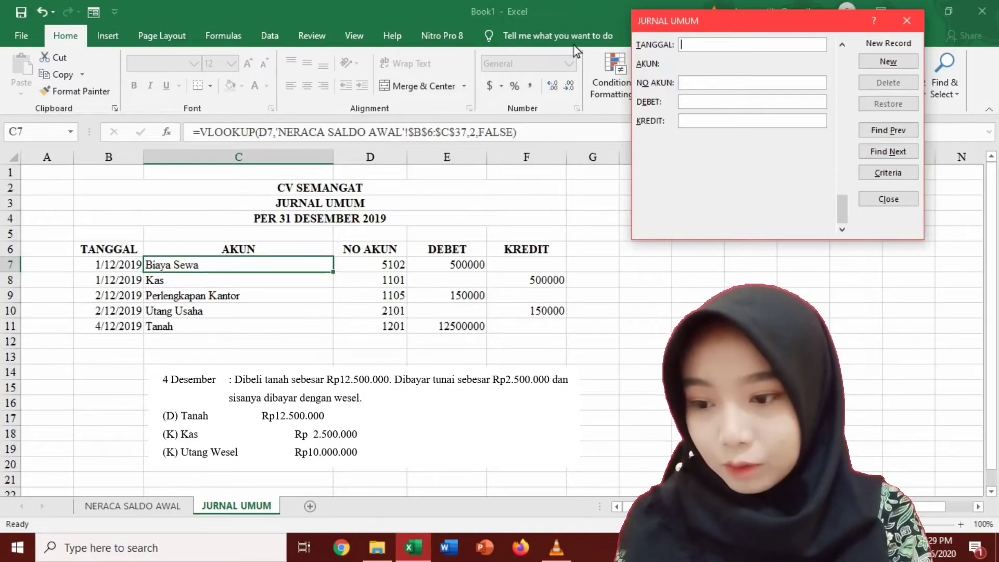
# Set the date of the new journal record to 4/12/2019.
pyautogui.write('4/12/2019')
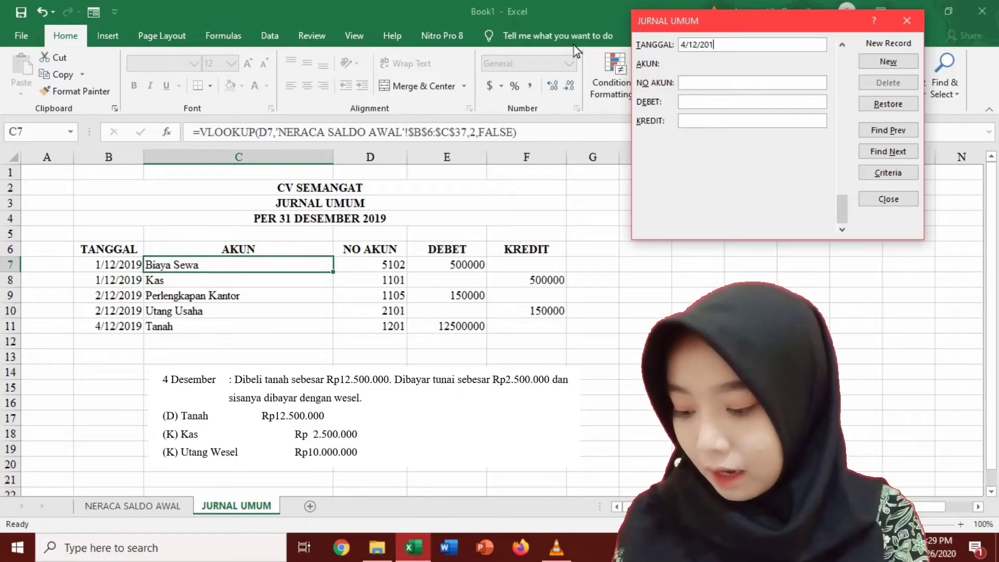
pyautogui.press('Tab')
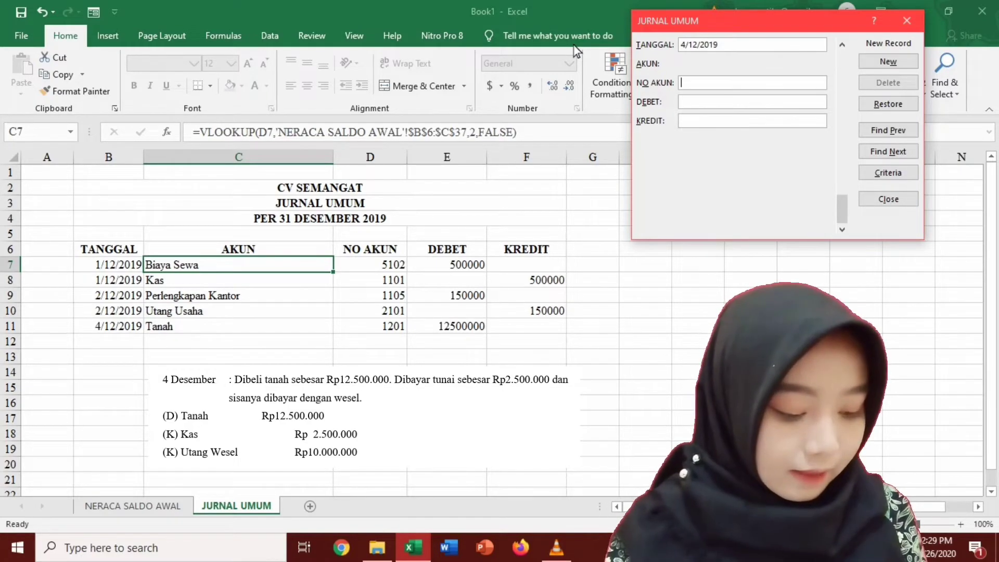
pyautogui.write('2500')
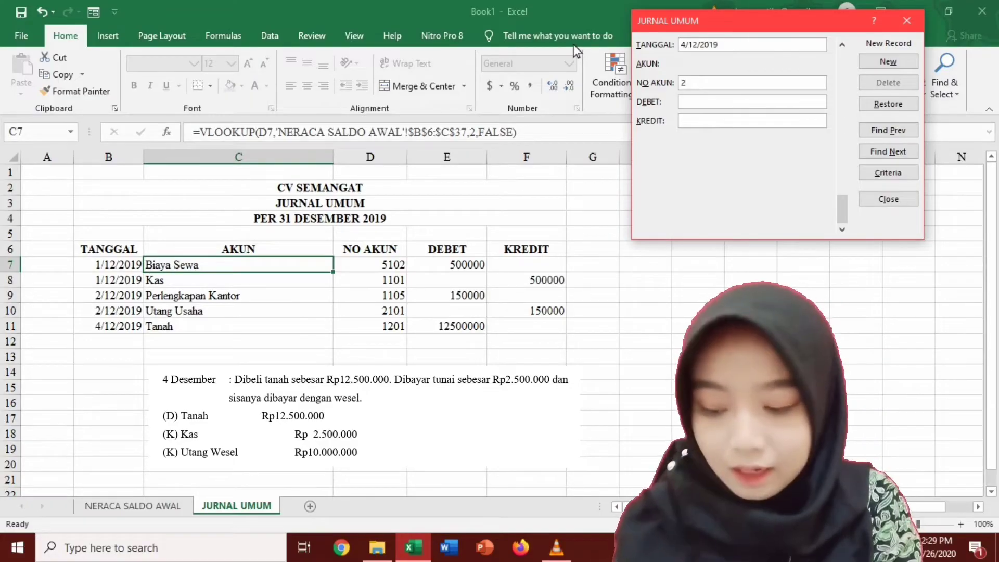
pyautogui.press('BackSpace')
pyautogui.press('BackSpace')
pyautogui.press('BackSpace')
pyautogui.press('BackSpace')
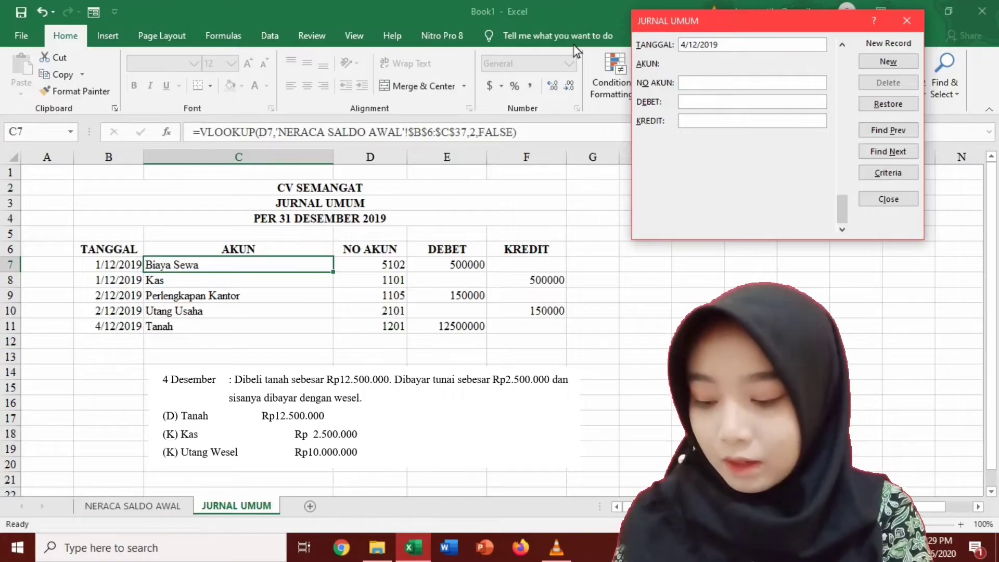
# Give the current record account number 1101 and a credit of 2500000, and add it to the journal.
pyautogui.write('1101')
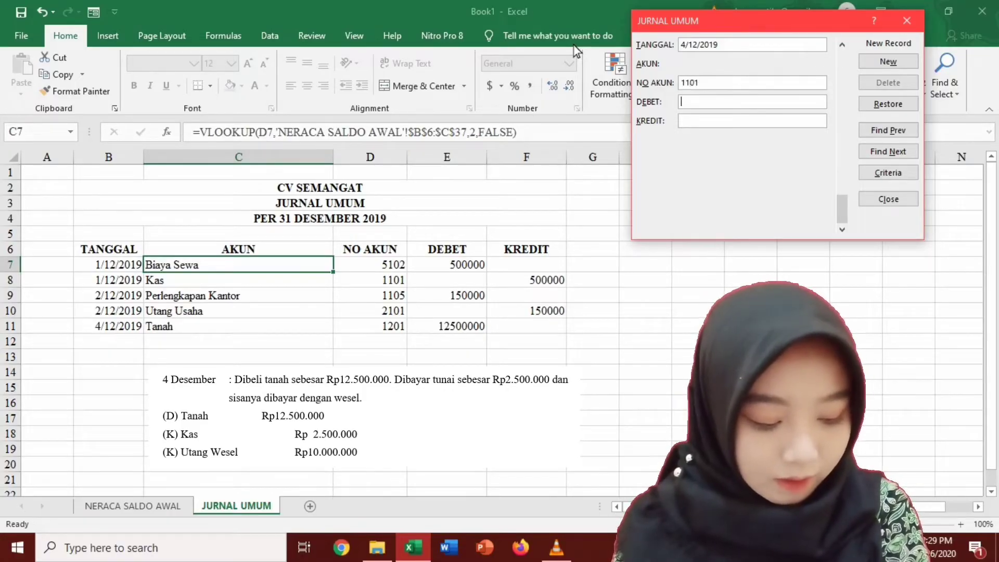
pyautogui.press('Tab')
pyautogui.press('Tab')
pyautogui.write('2500')
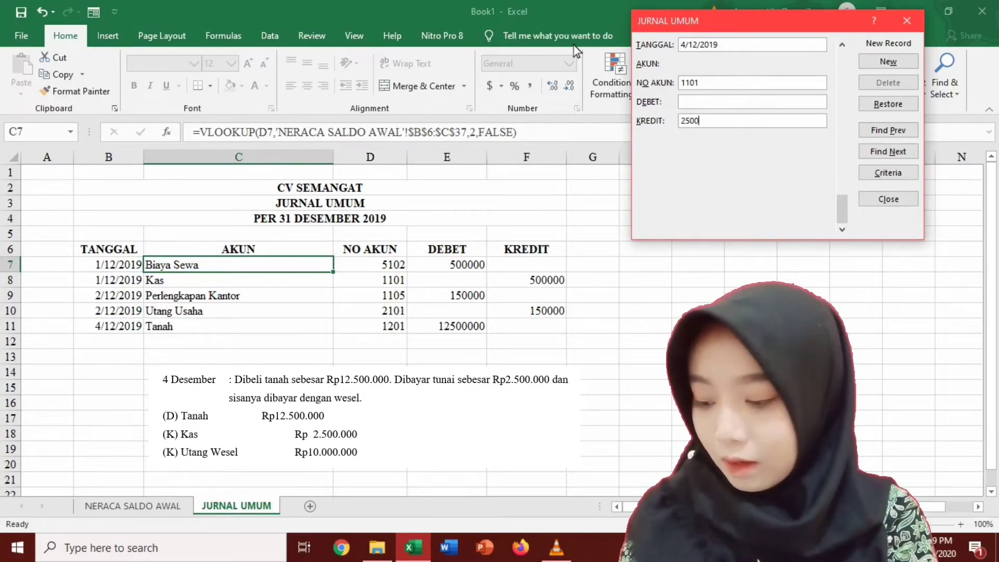
pyautogui.write('000')
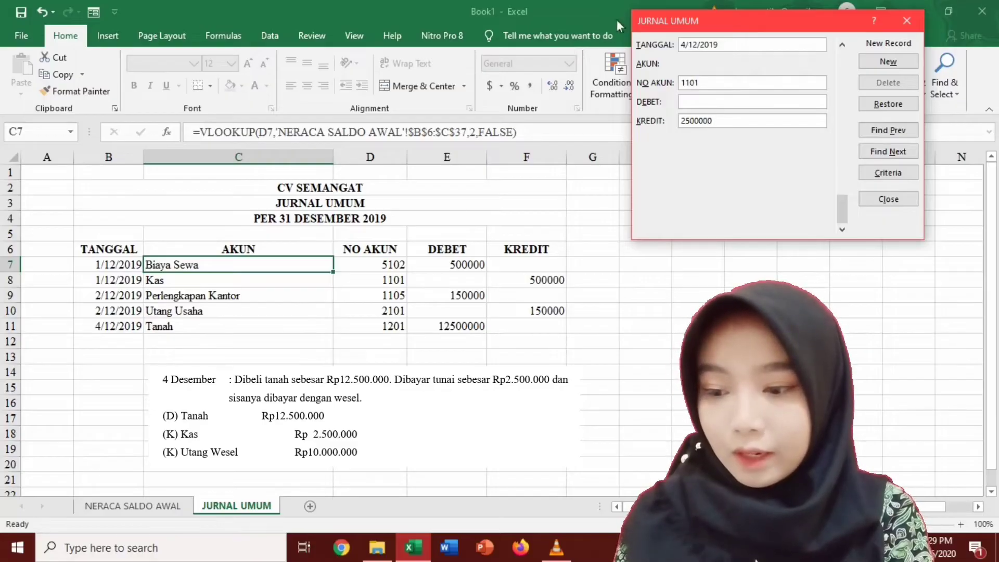
pyautogui.click(878, 64)
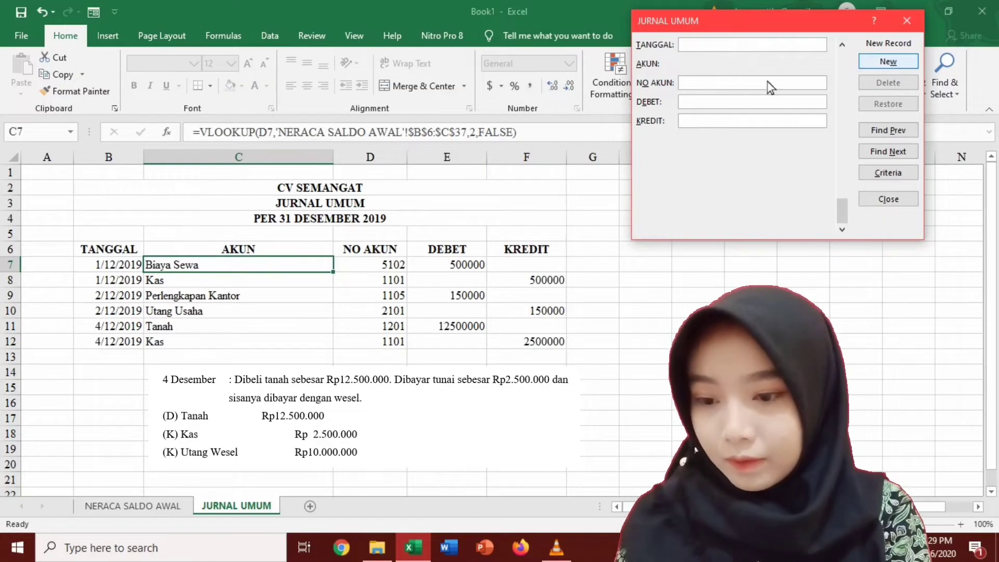
# Add a journal record dated 4/12/2019 for account 2102 with a credit of 10000000.
pyautogui.write('4/1')
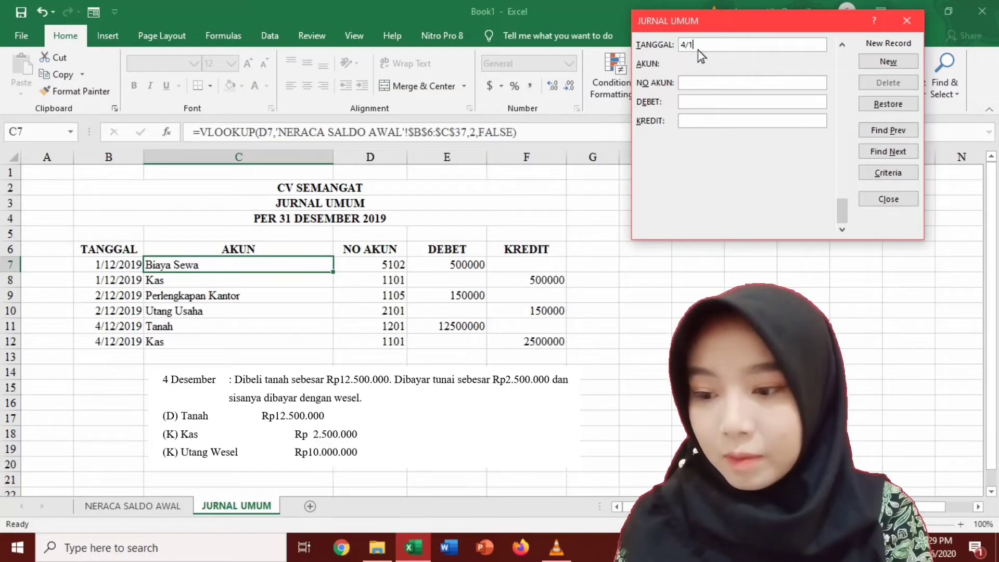
pyautogui.write('2/2019')
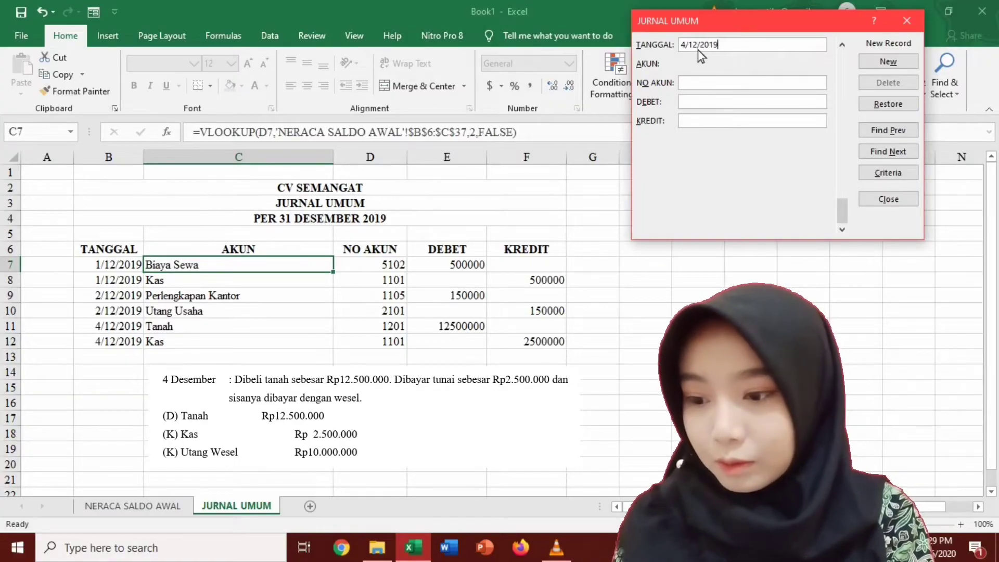
pyautogui.press('Tab')
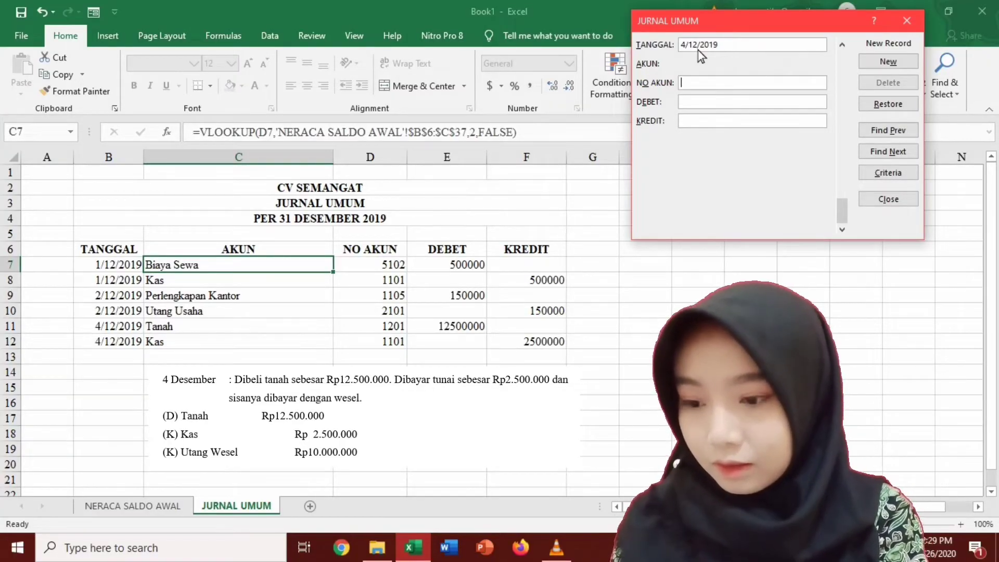
pyautogui.write('2102')
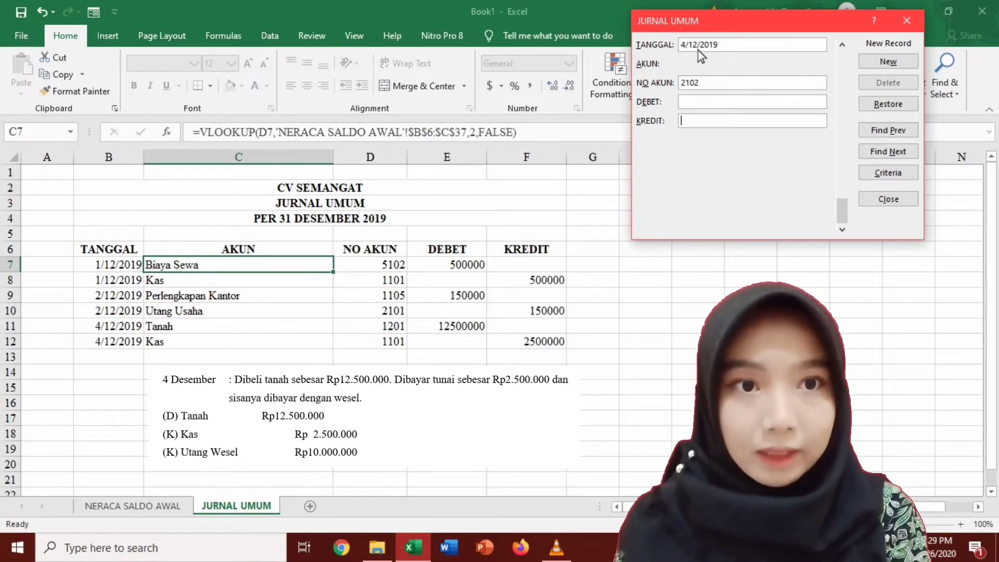
pyautogui.write('10000000')
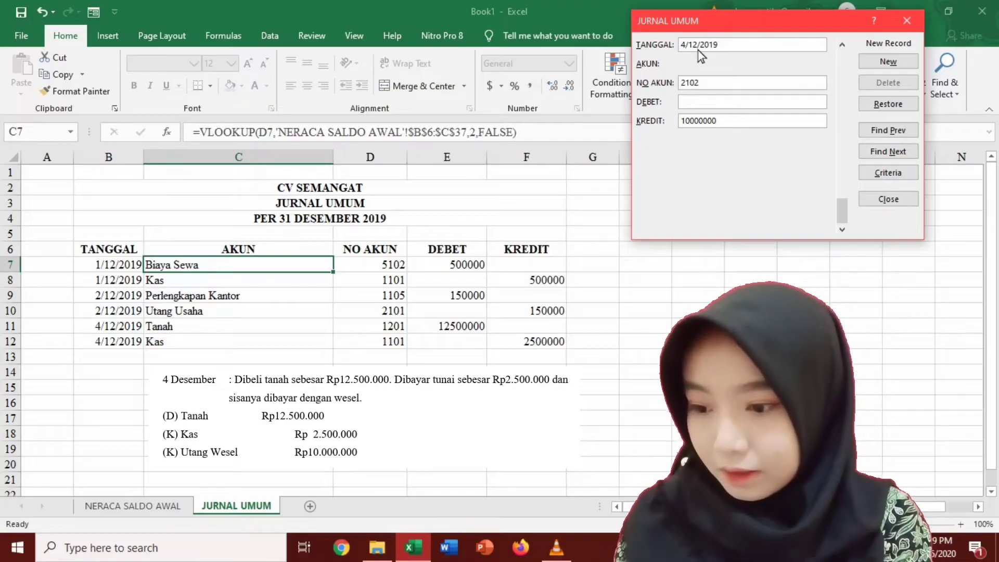
pyautogui.click(901, 61)
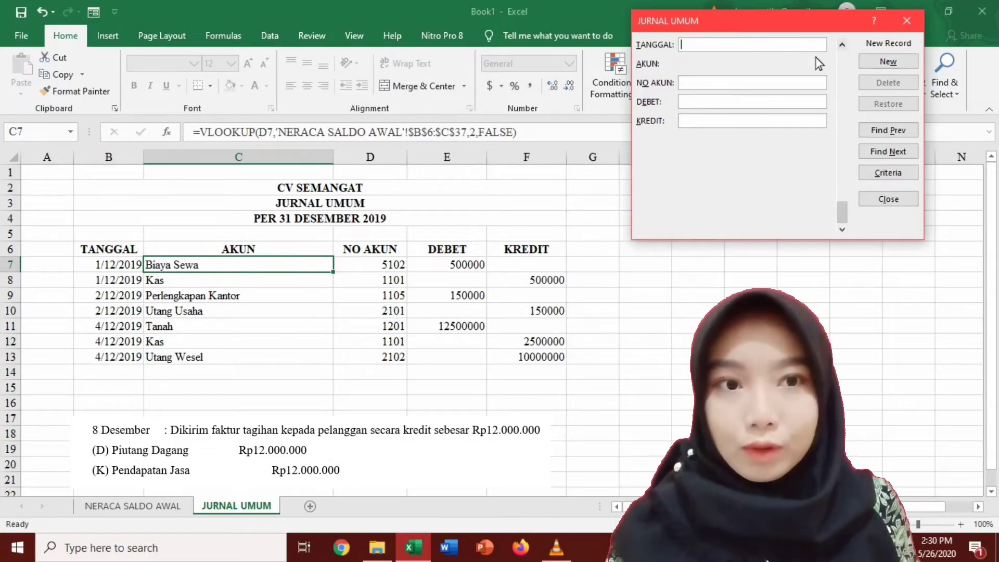
# Add a journal record dated 8/12/2019 for account 1102 with a debit of 12000000.
pyautogui.write('8/12/2019')
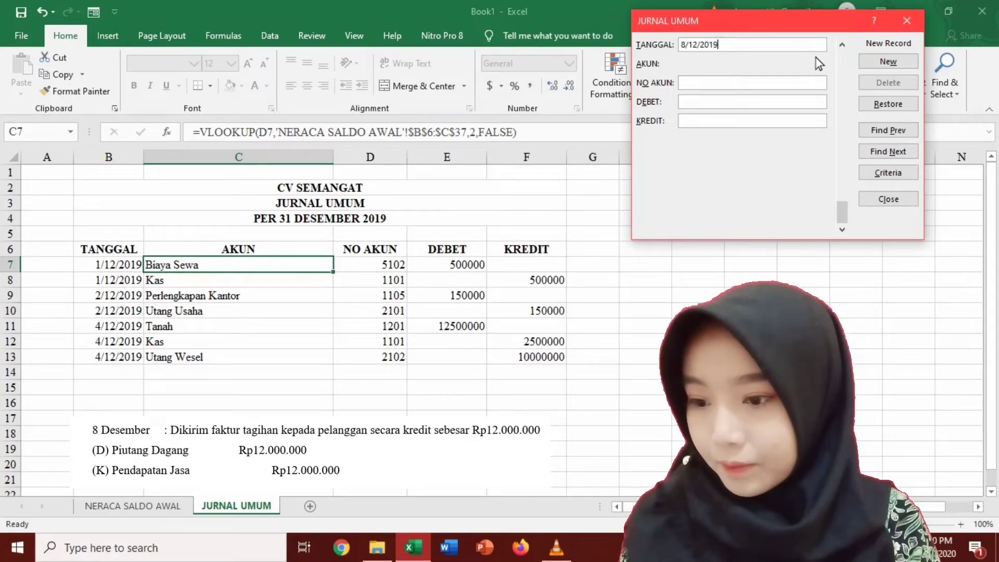
pyautogui.press('Tab')
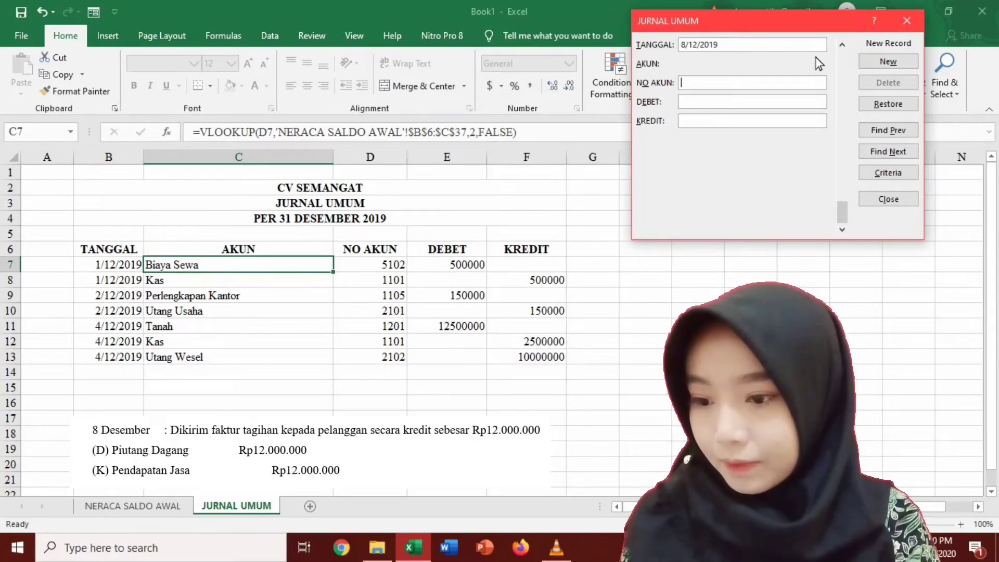
pyautogui.write('1102')
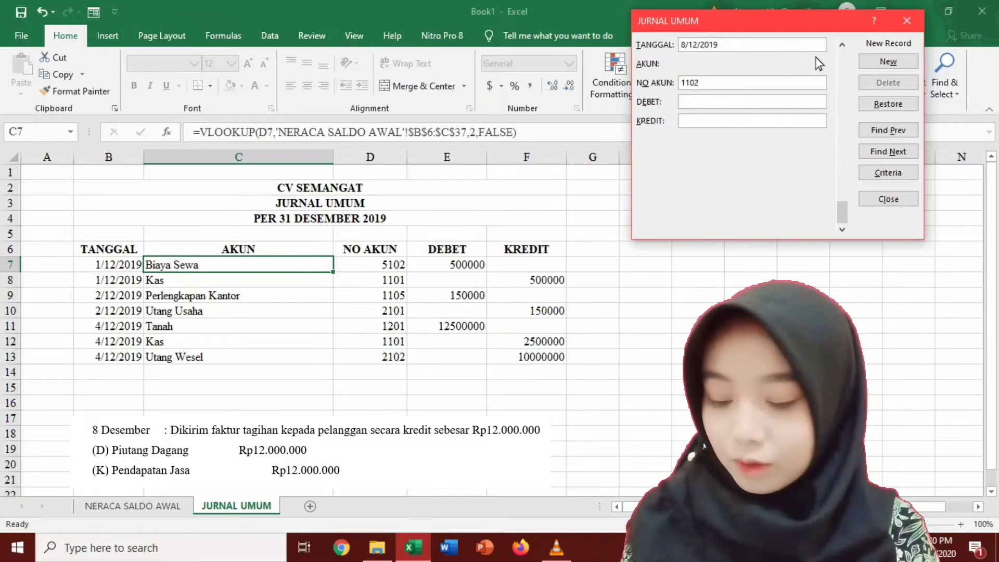
pyautogui.write('1')
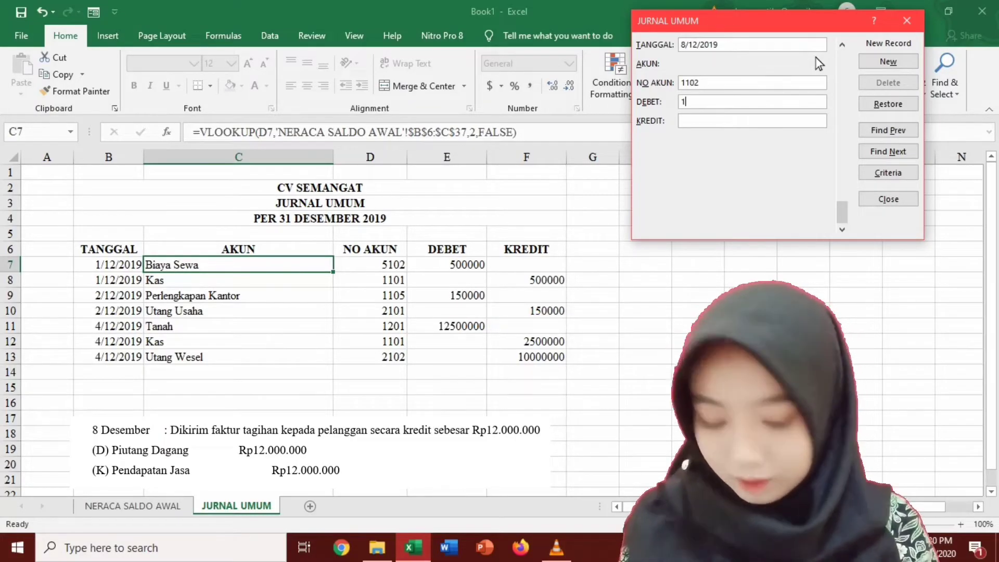
pyautogui.write('2000000')
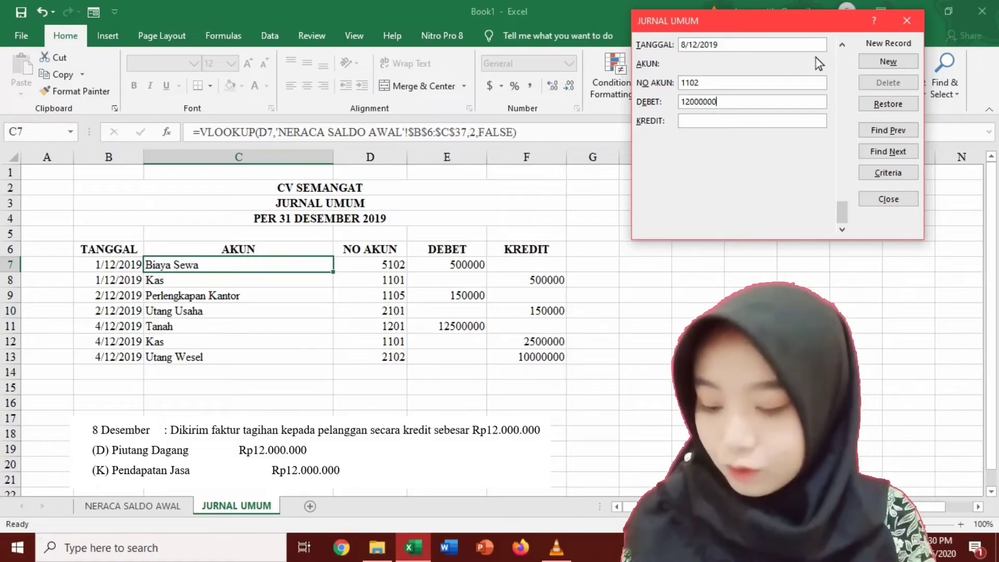
pyautogui.click(875, 61)
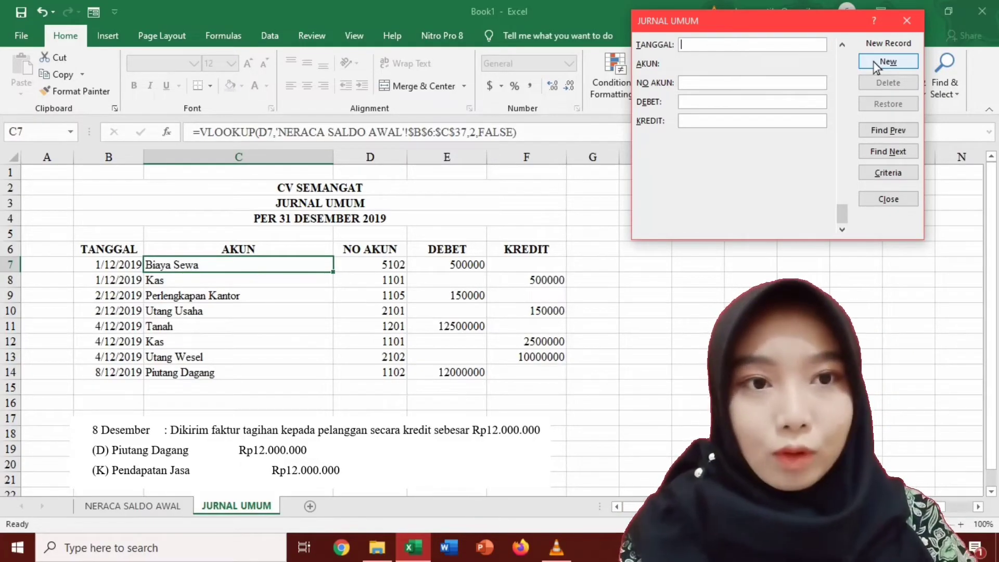
# Add a journal record dated 8/12/2019 for account 4101 with a credit of 12000000.
pyautogui.write('8/12/2019')
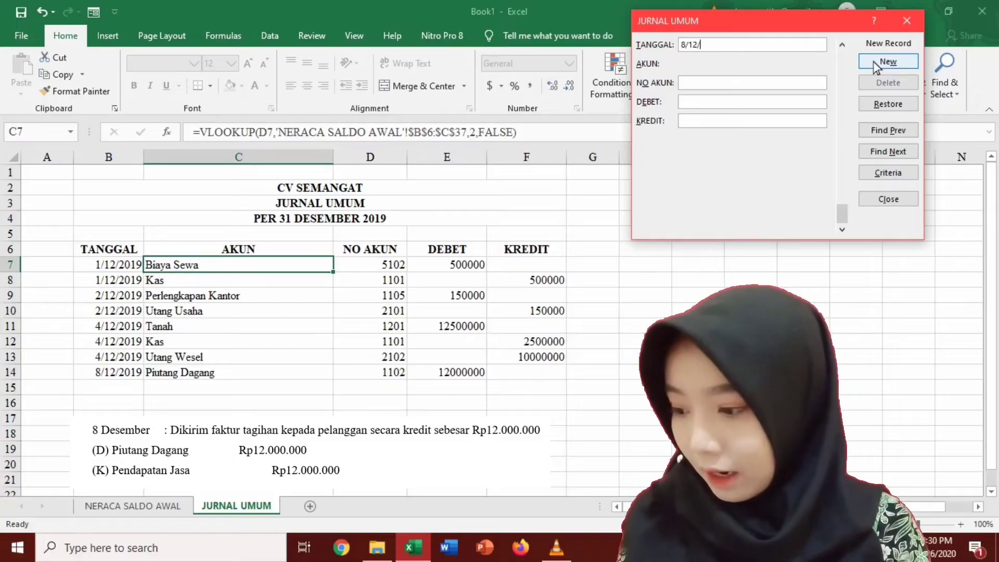
pyautogui.press('Tab')
pyautogui.write('4101')
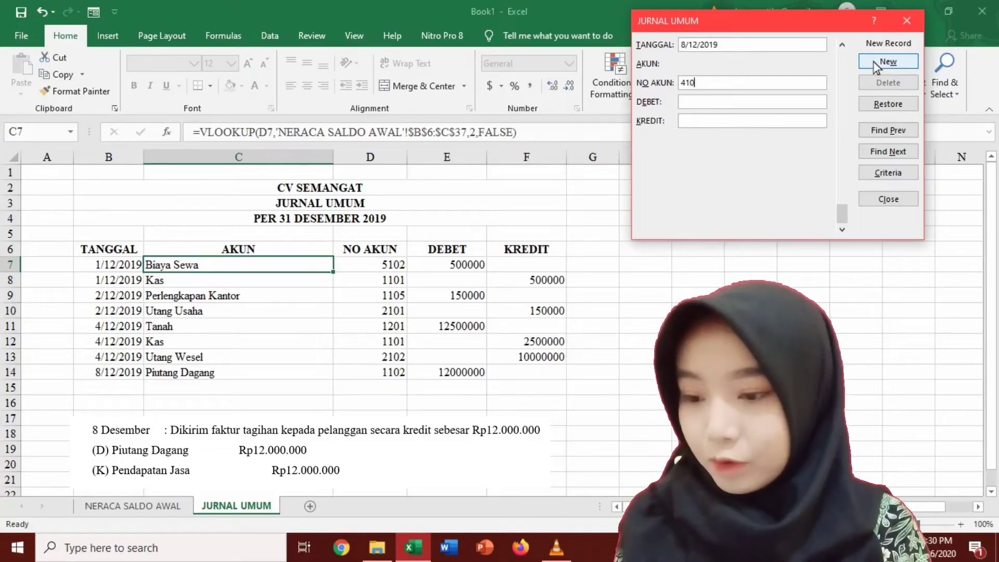
pyautogui.press('Tab')
pyautogui.press('Tab')
pyautogui.write('12')
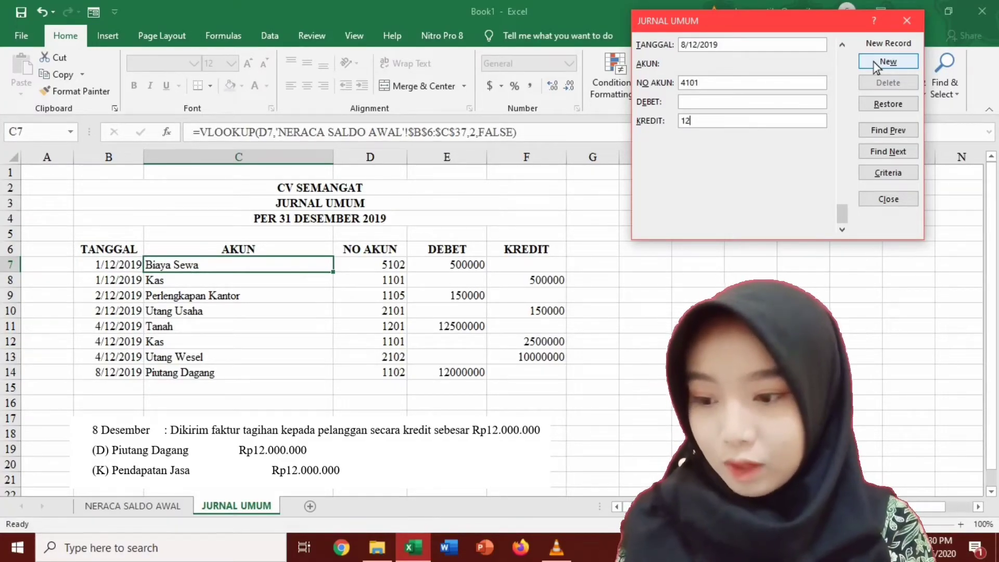
pyautogui.write('000000')
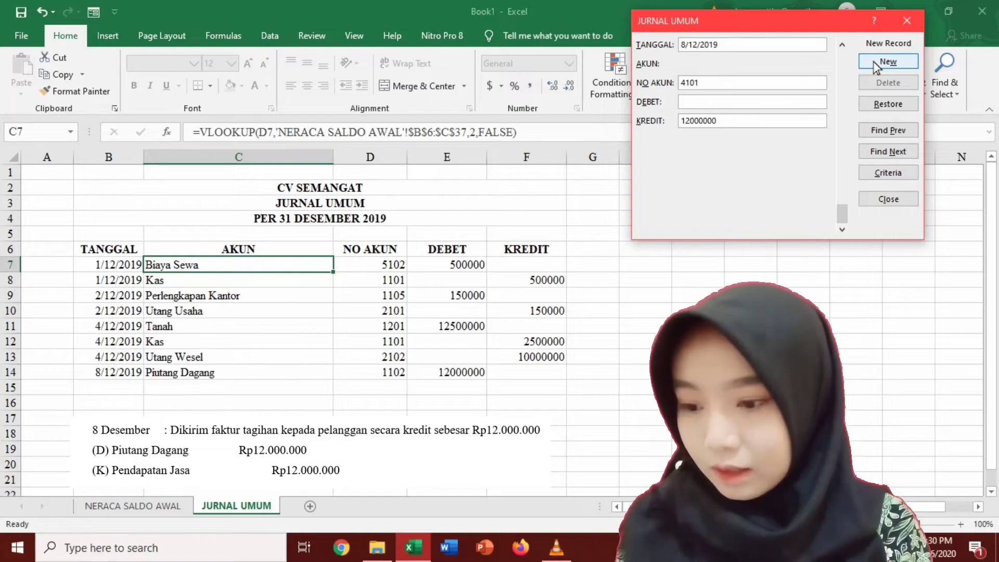
pyautogui.click(873, 63)
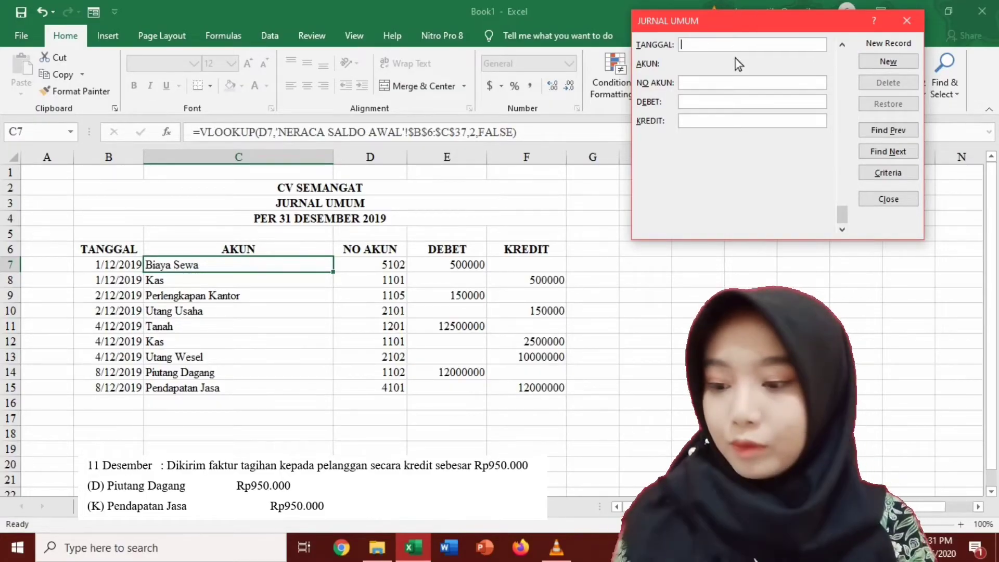
# Add a journal record dated 11/12/2019 for account 1102 with a debit of 950000.
pyautogui.write('11/12/2019')
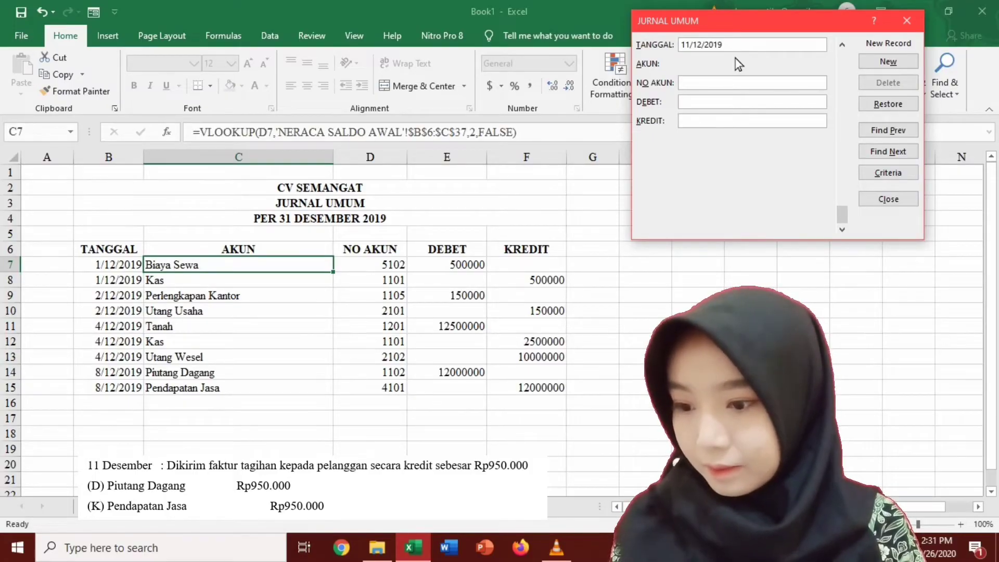
pyautogui.press('Tab')
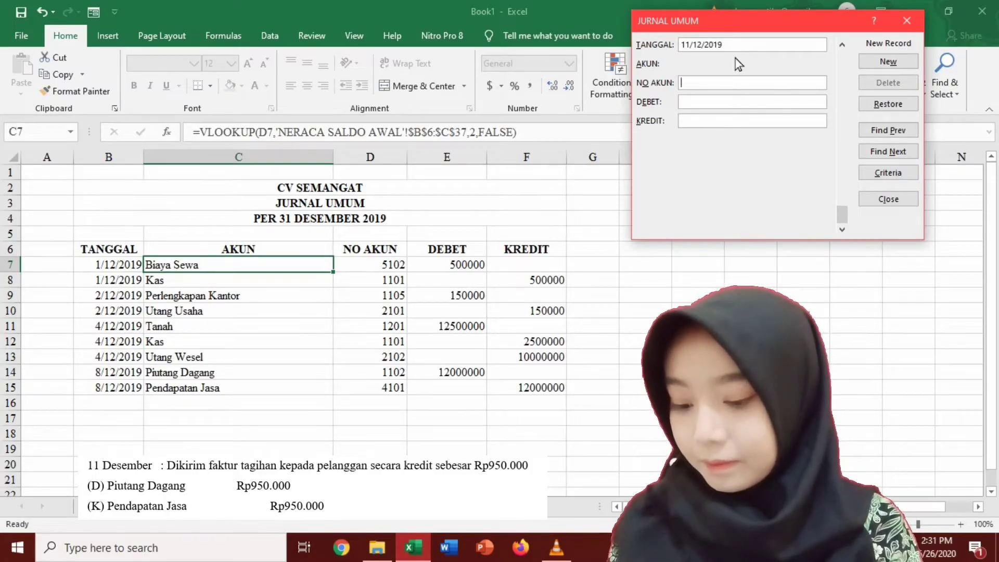
pyautogui.write('1102')
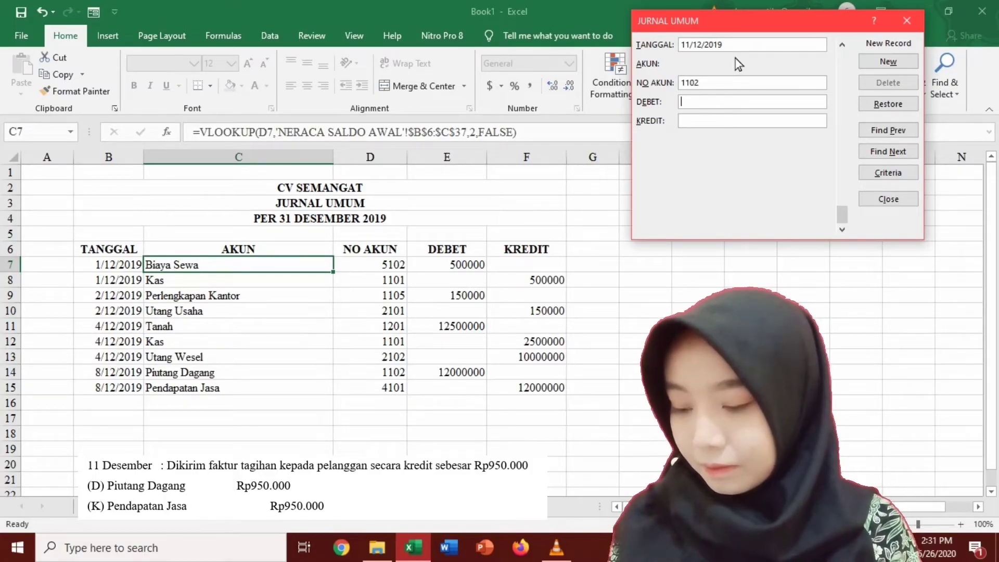
pyautogui.write('950000')
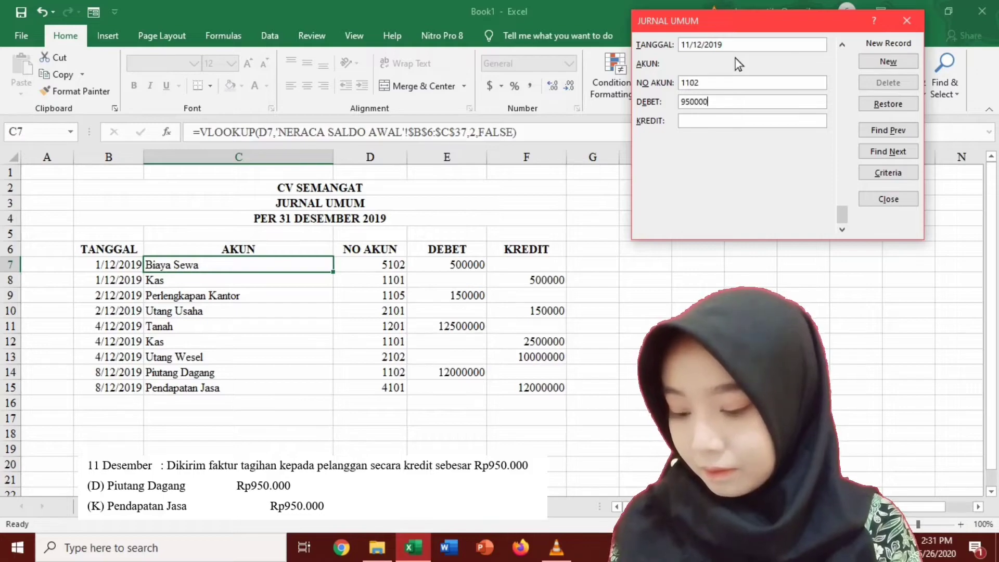
pyautogui.click(888, 64)
# Add a journal record dated 11/12/2019 for account 4101 with a credit of 950000.
pyautogui.write('11')
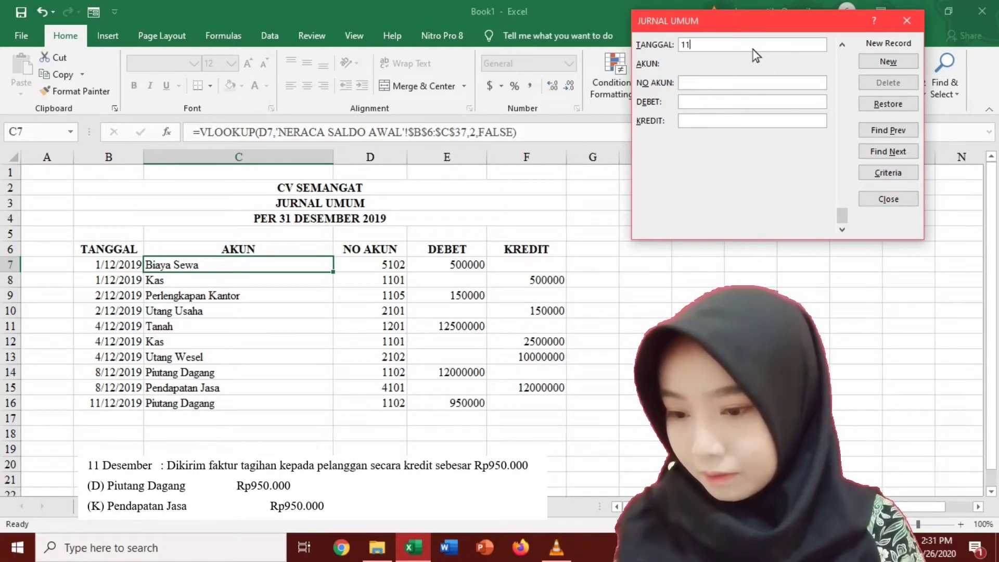
pyautogui.write('/12/2019')
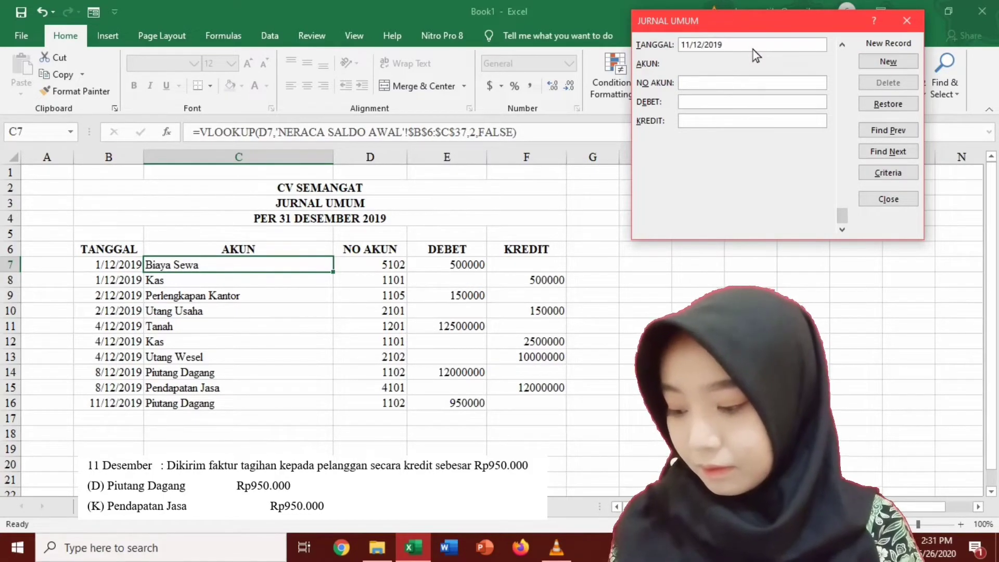
pyautogui.write('4101')
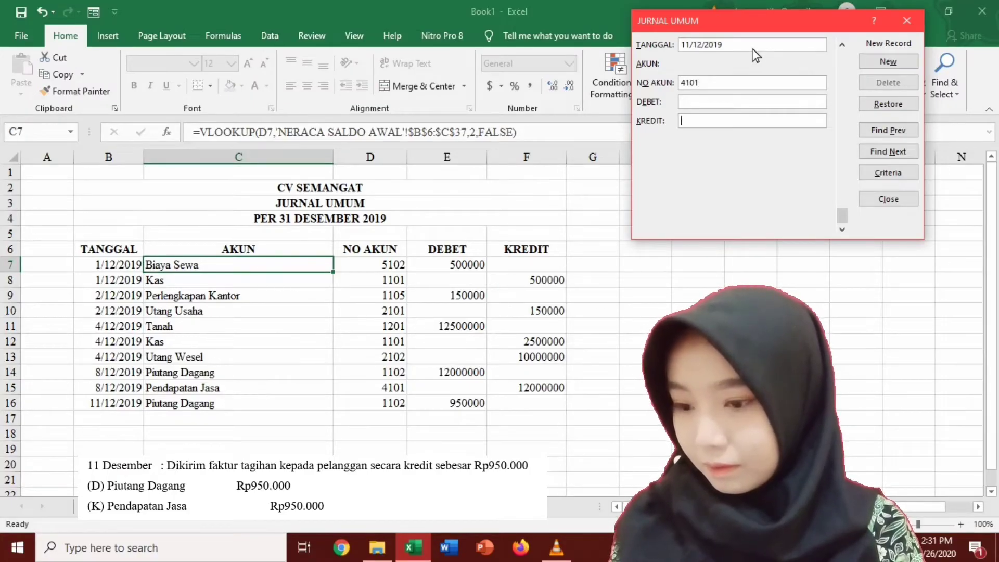
pyautogui.write('950000')
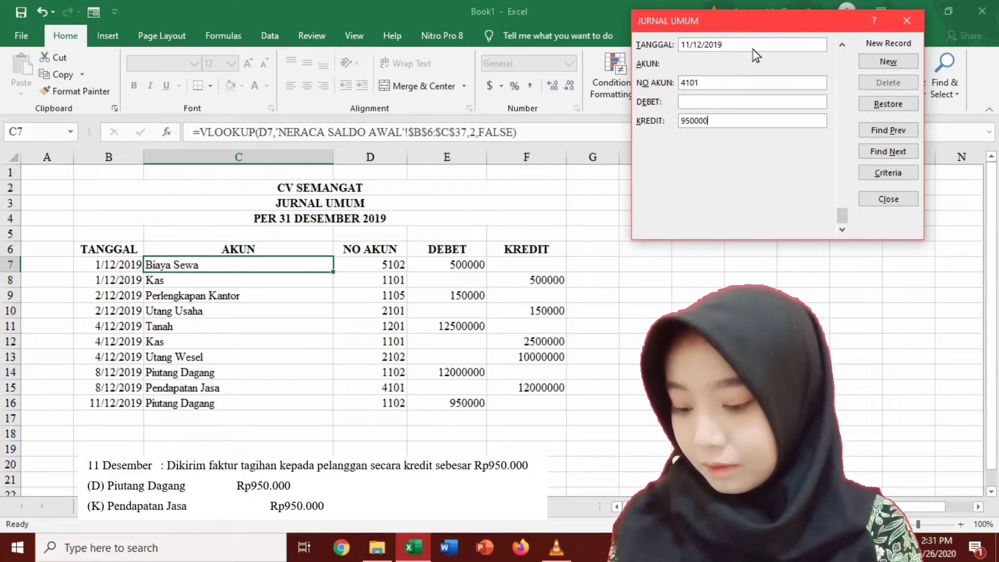
pyautogui.click(902, 63)
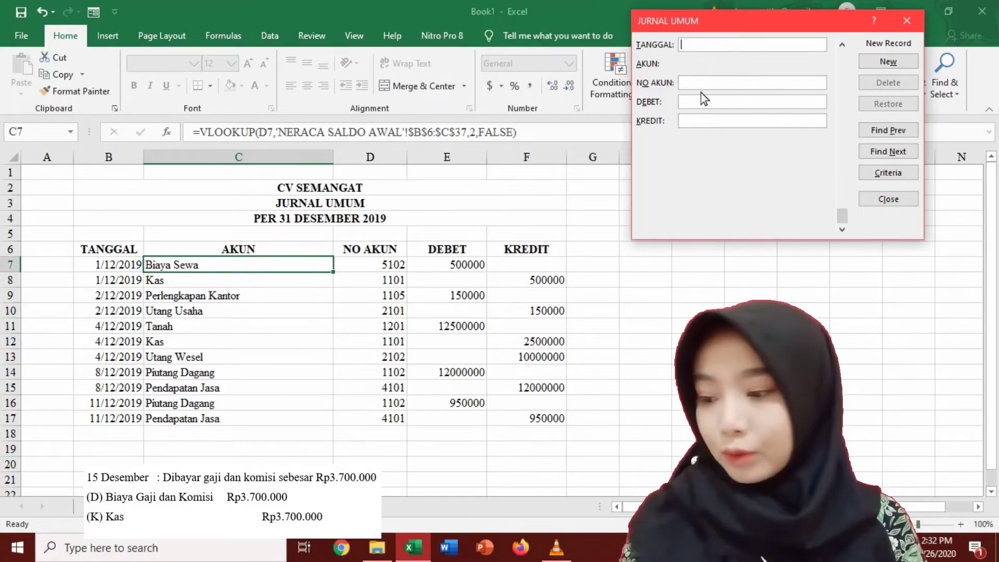
# Add a journal record dated 15/12/2019 for account 5101 with a debit of 3700000.
pyautogui.write('15/')
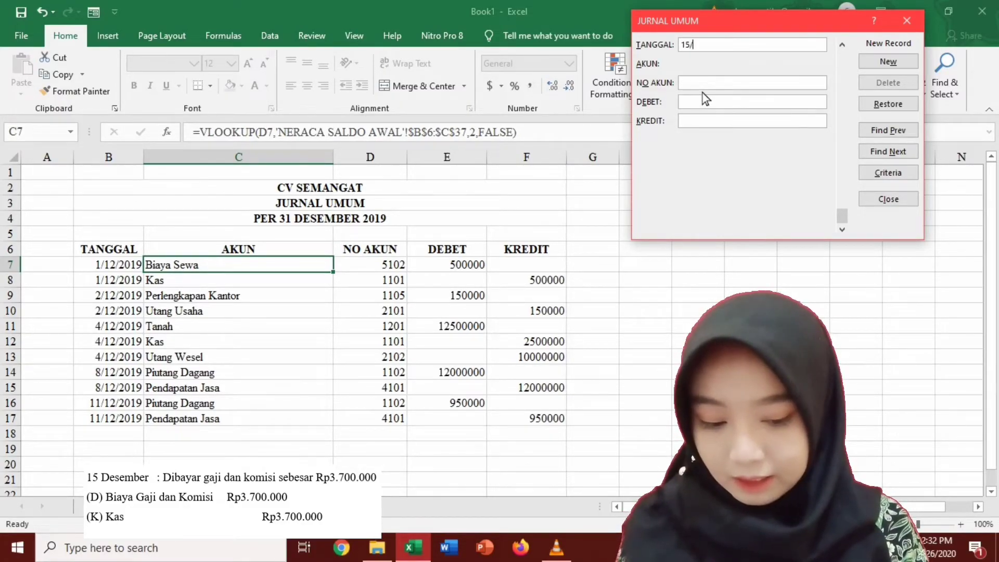
pyautogui.write('12/2019')
pyautogui.press('Tab')
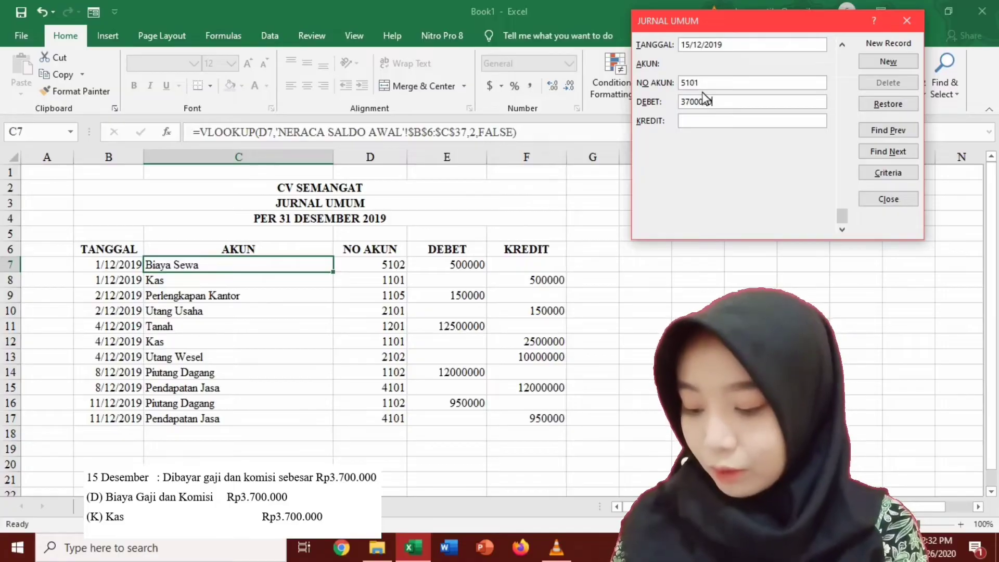
pyautogui.click(905, 65)
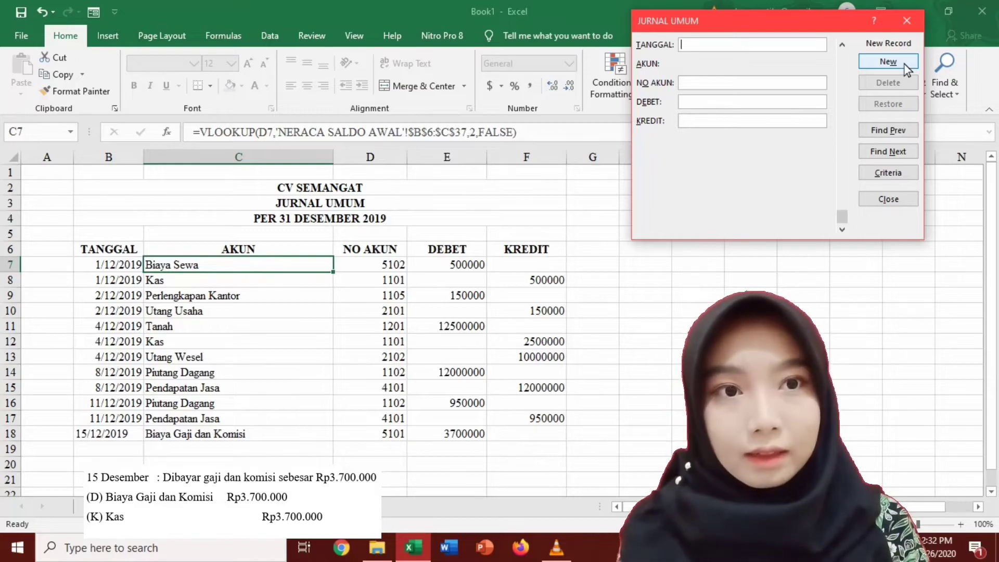
# Add a journal record dated 15/12/2019 for account 1101 with a credit of 3700000.
pyautogui.write('15')
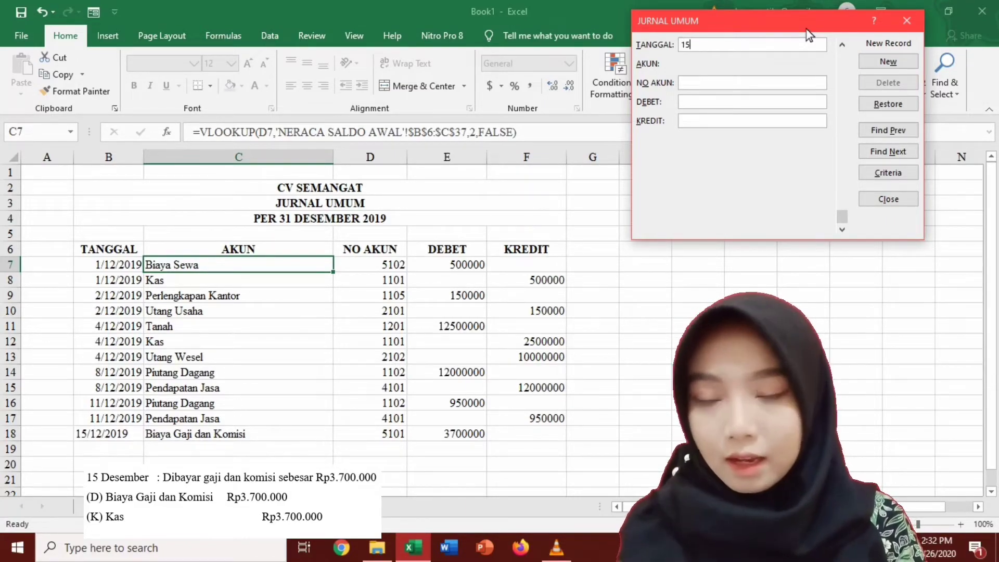
pyautogui.write('/12/')
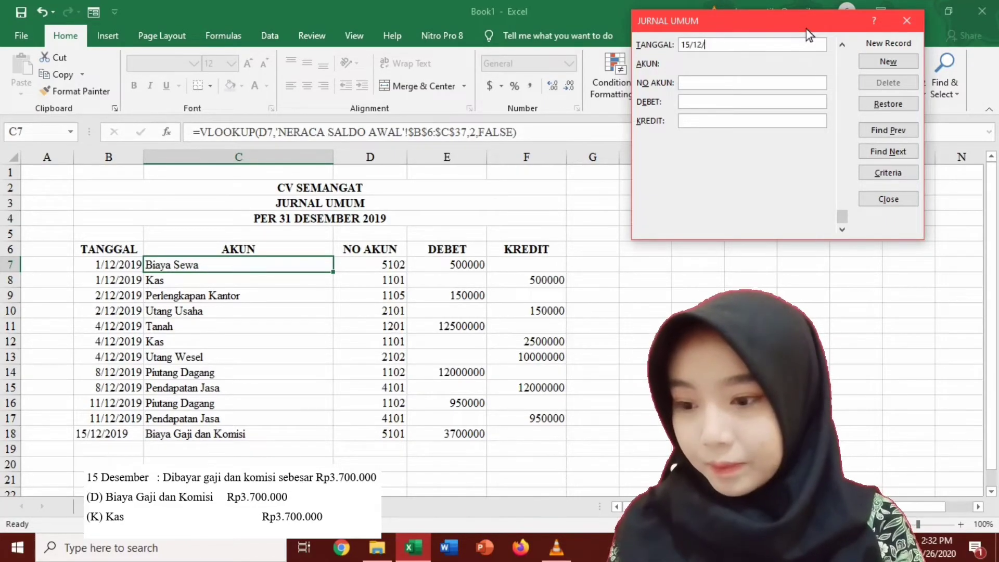
pyautogui.write('2019')
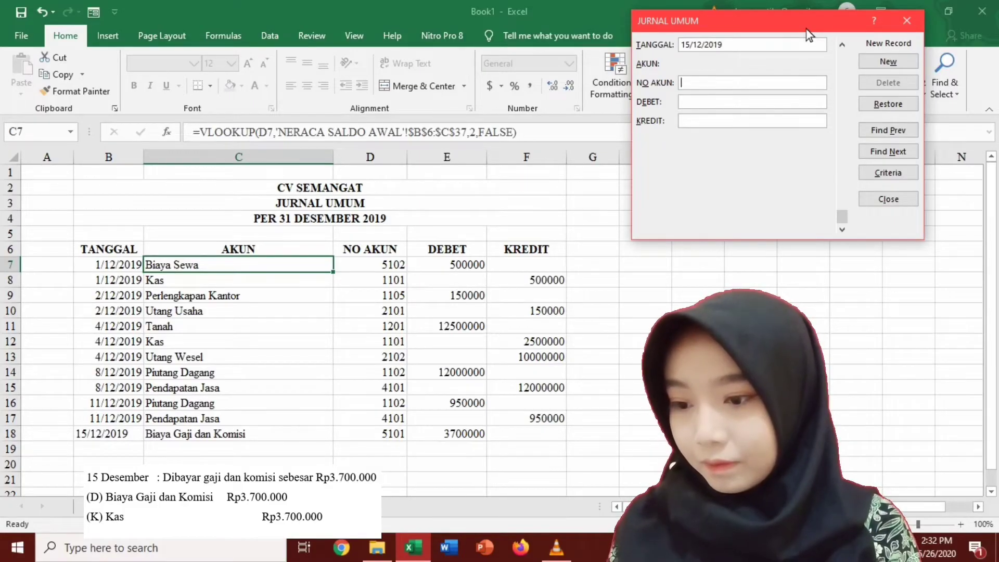
pyautogui.write('1101')
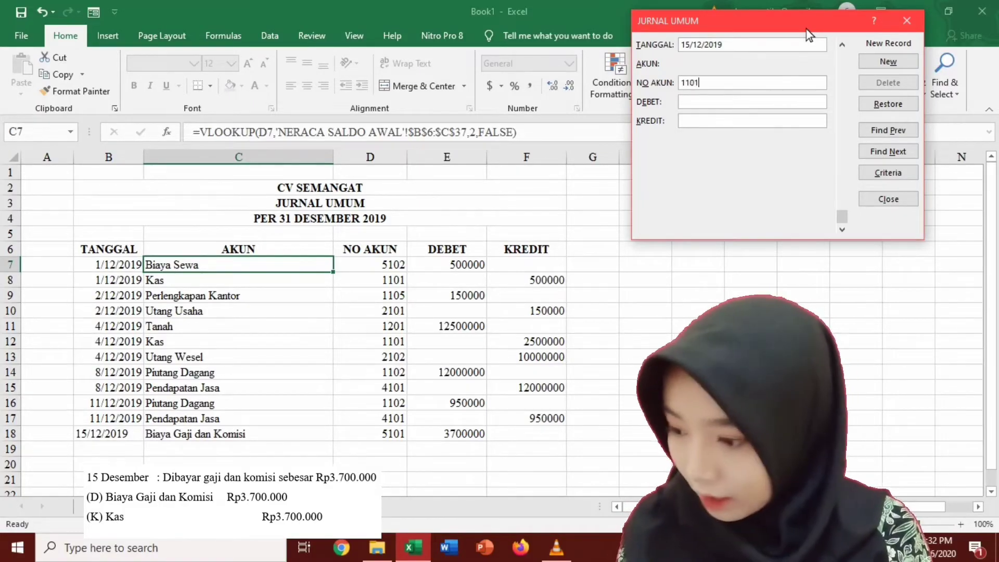
pyautogui.write('3')
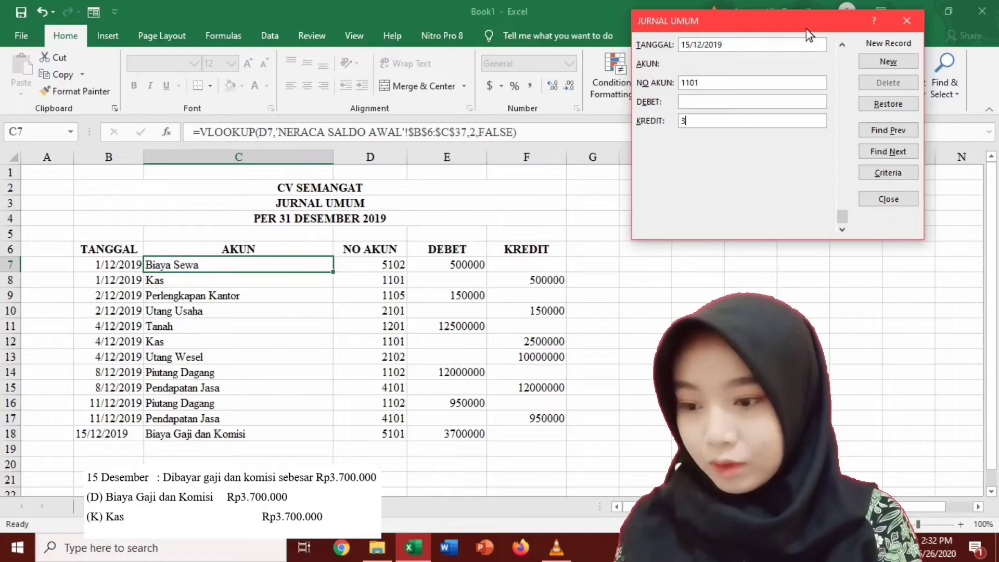
pyautogui.write('700000')
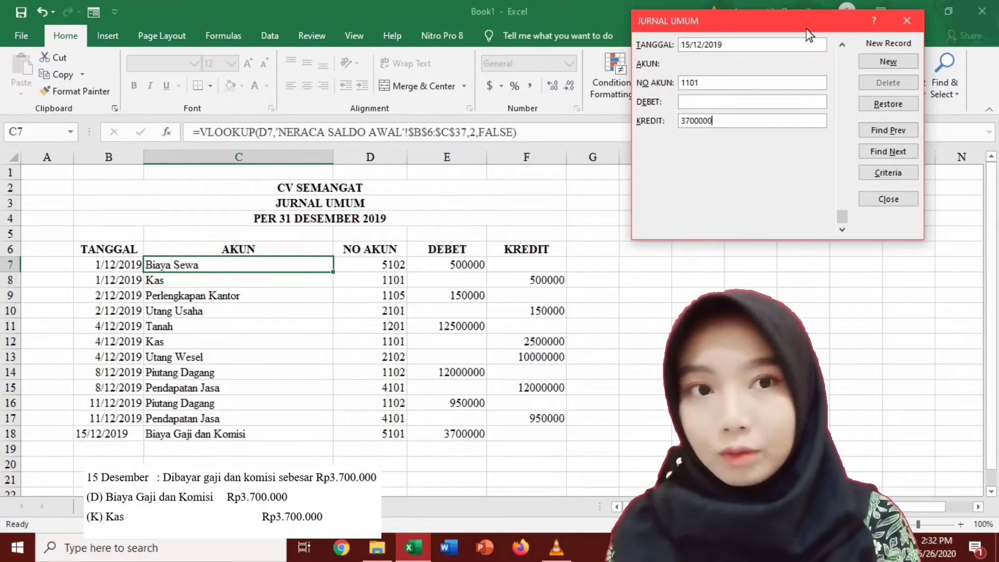
pyautogui.click(880, 58)
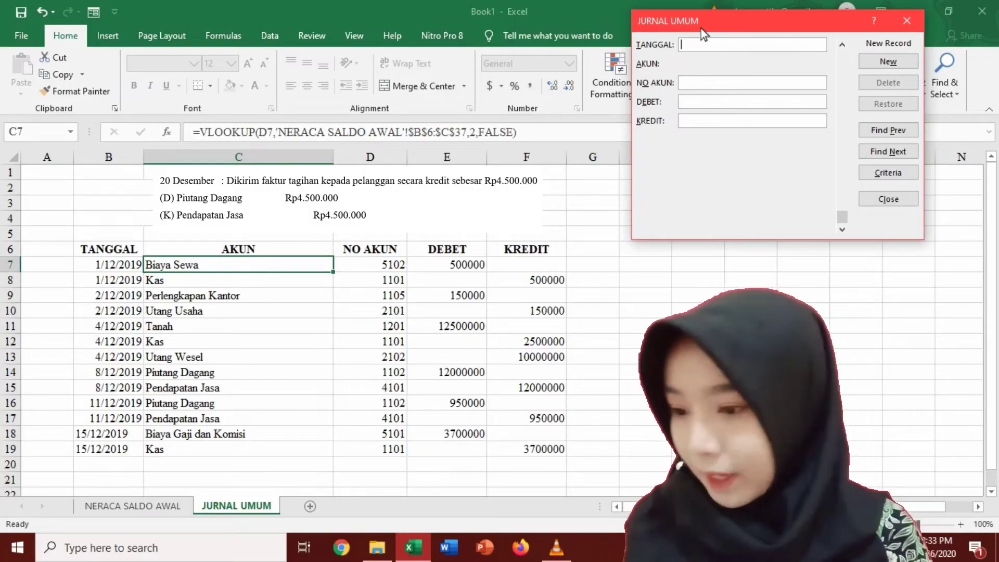
# Add a journal record dated 20/12/2019 for account 1102 with a debit of 4500000.
pyautogui.write('20/12/2019')
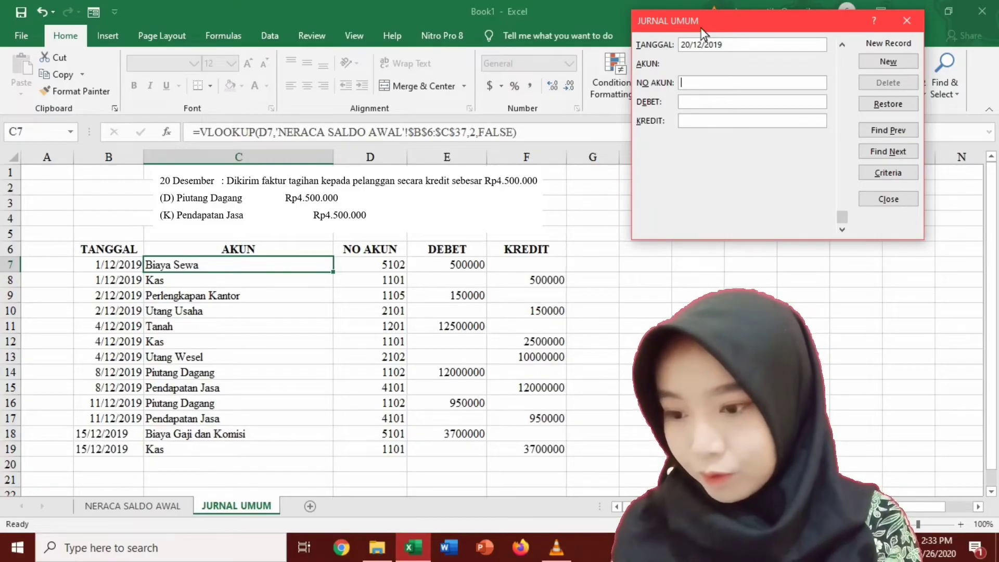
pyautogui.write('11')
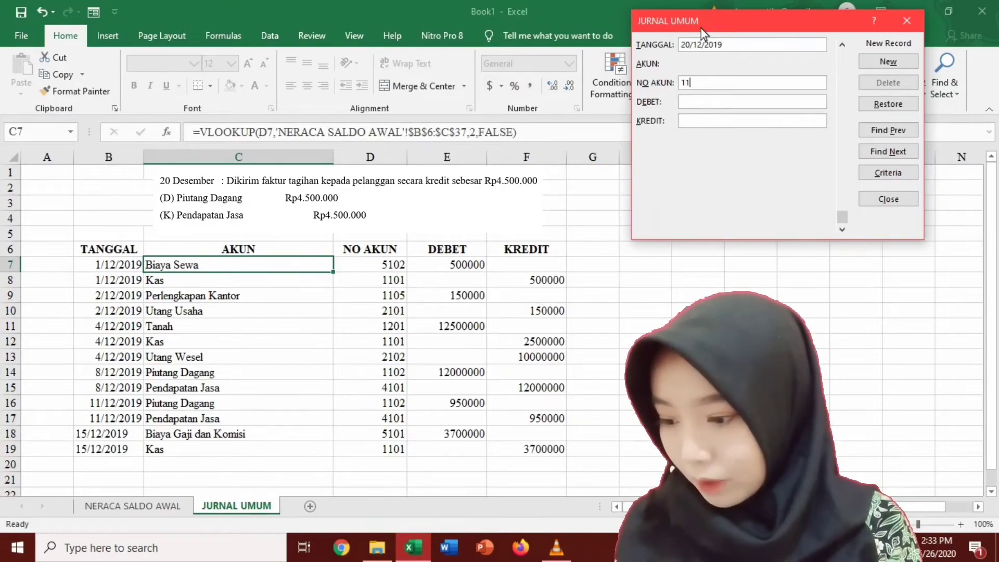
pyautogui.write('02')
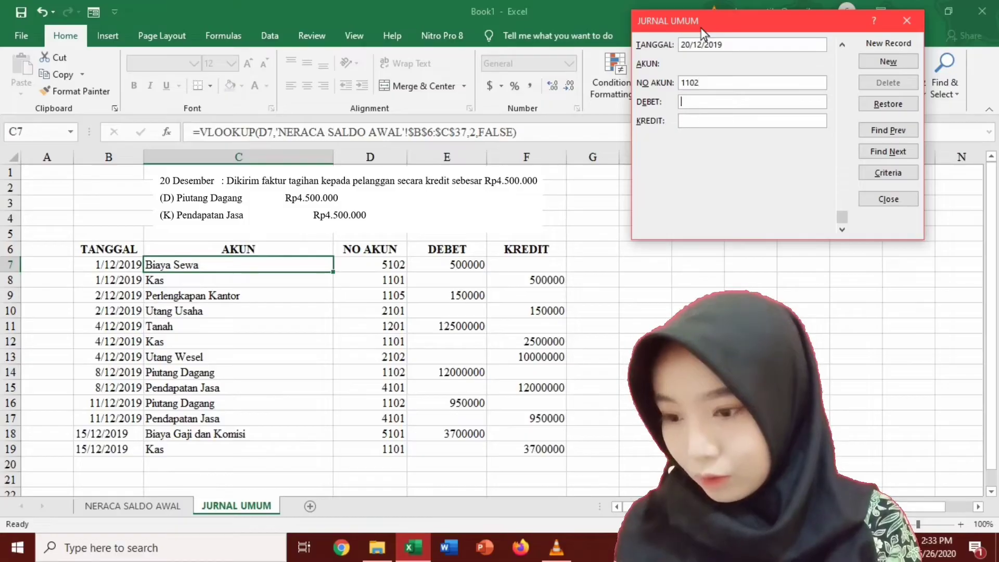
pyautogui.write('4500000')
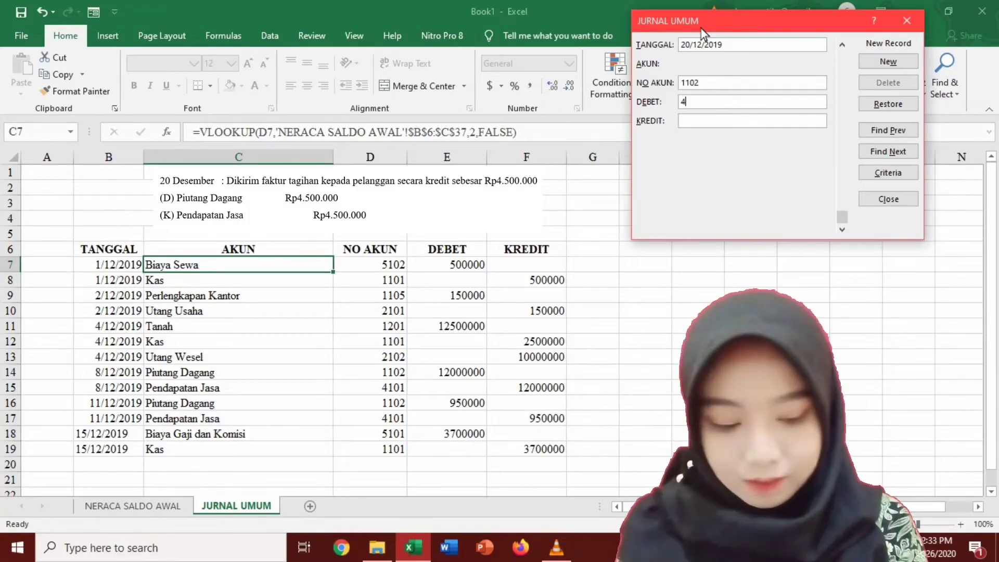
pyautogui.click(889, 63)
# Add a journal record dated 20/12/2019 for account 4101 with a credit of 4500000.
pyautogui.write('20/12/20')
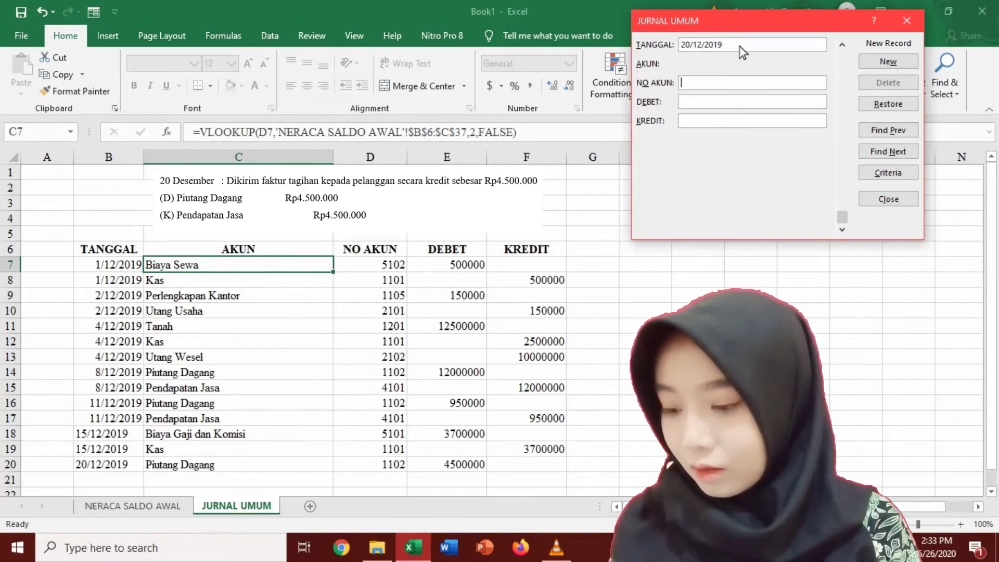
pyautogui.press('Tab')
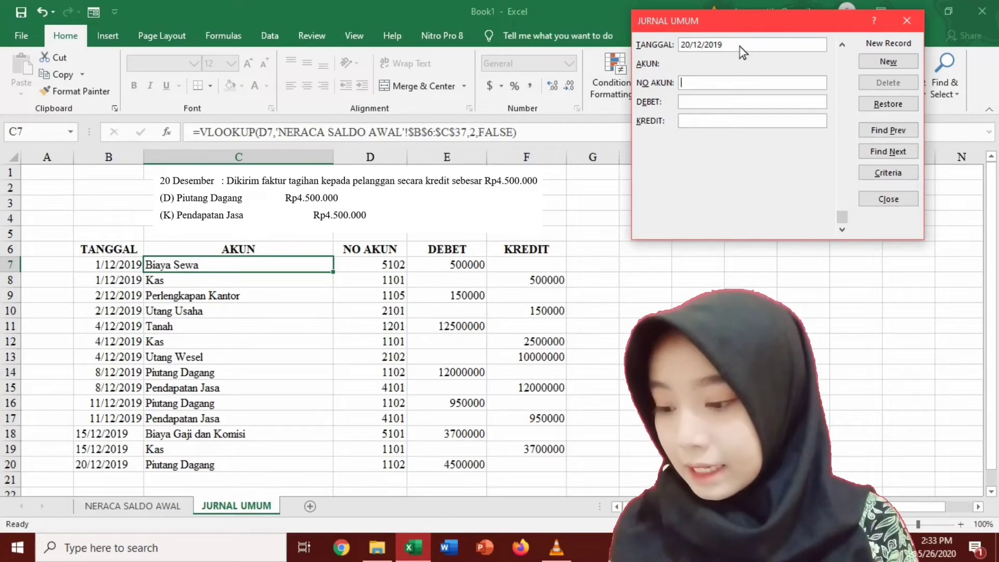
pyautogui.write('4101')
pyautogui.press('Tab')
pyautogui.press('Tab')
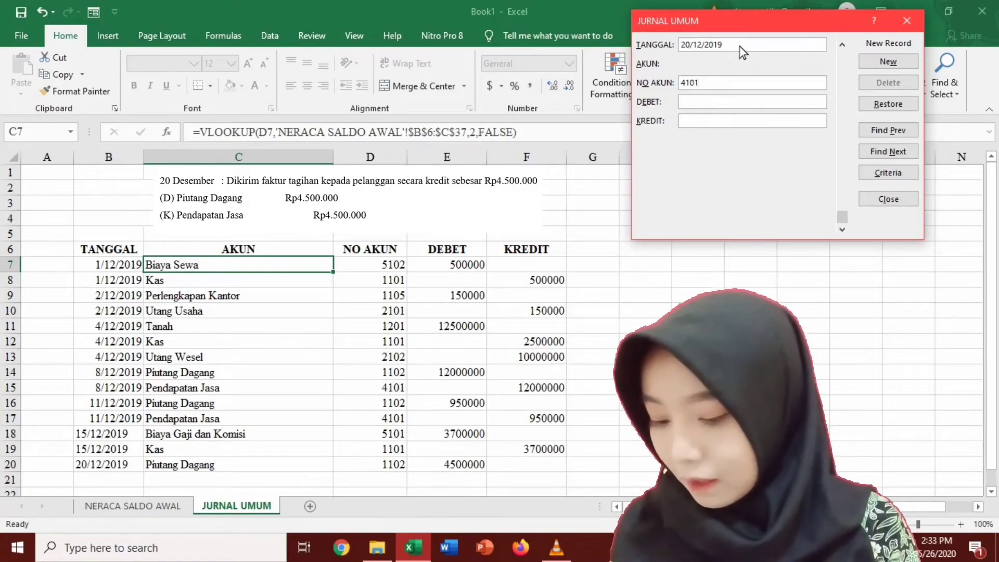
pyautogui.write('4500000')
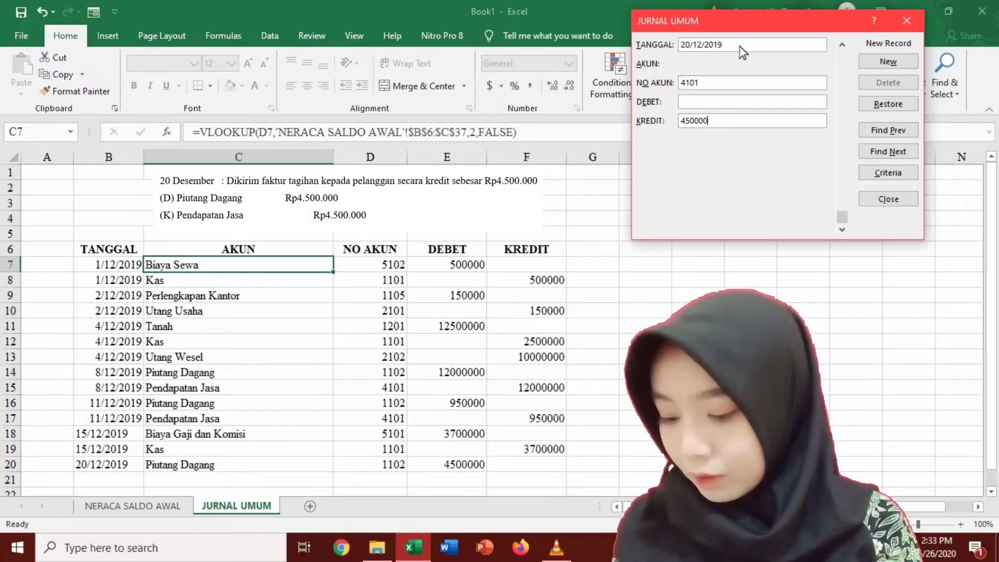
pyautogui.click(887, 62)
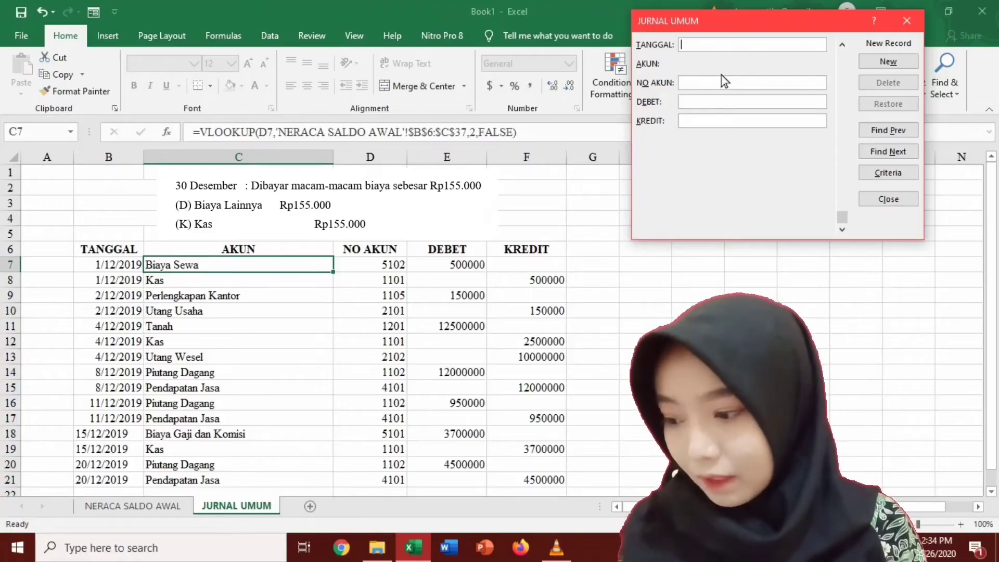
# Add a journal record dated 30/12/2019 for account 5105 with a debit of 155000.
pyautogui.write('30')
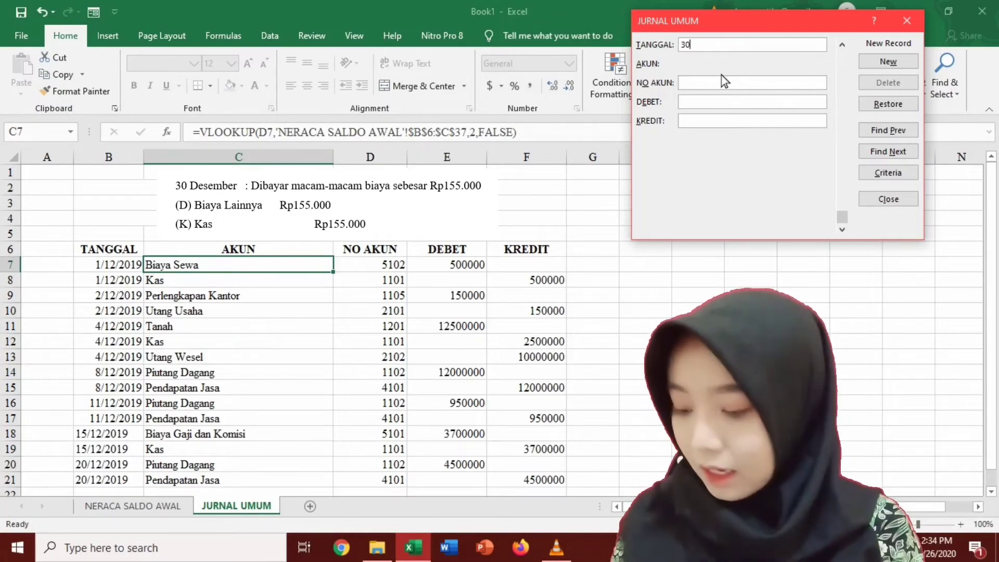
pyautogui.write('/12/2019')
pyautogui.press('Tab')
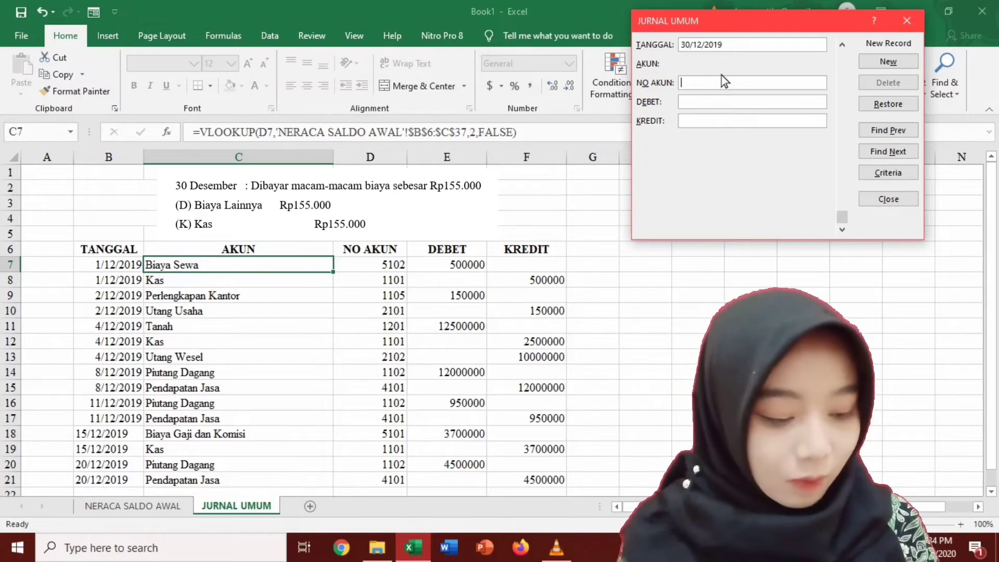
pyautogui.write('5')
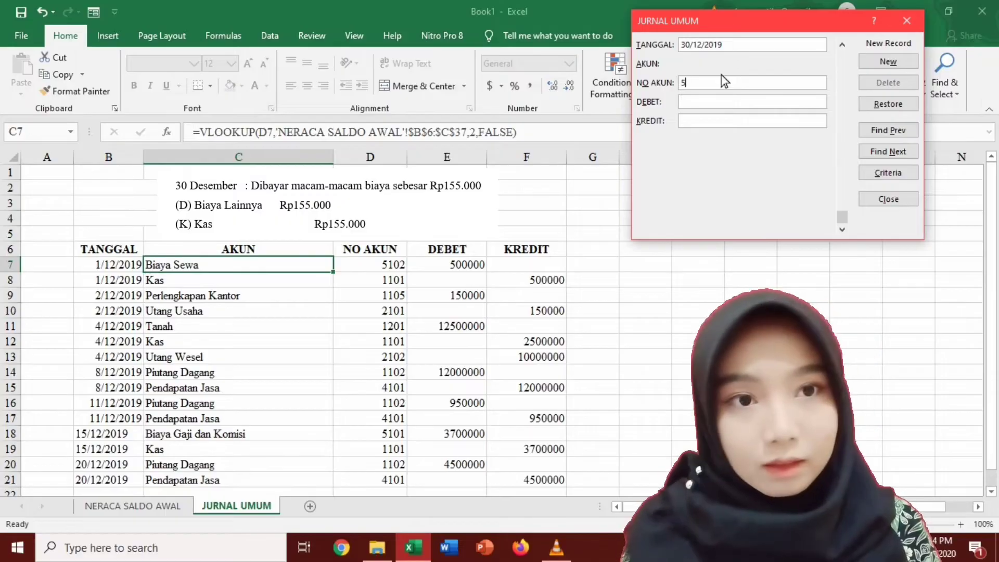
pyautogui.write('105')
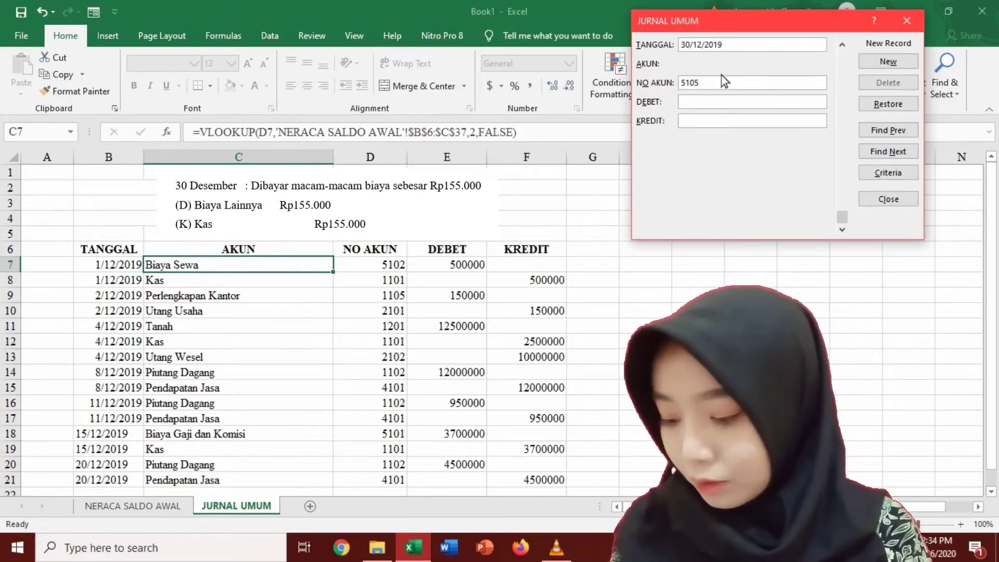
pyautogui.press('Tab')
pyautogui.write('1')
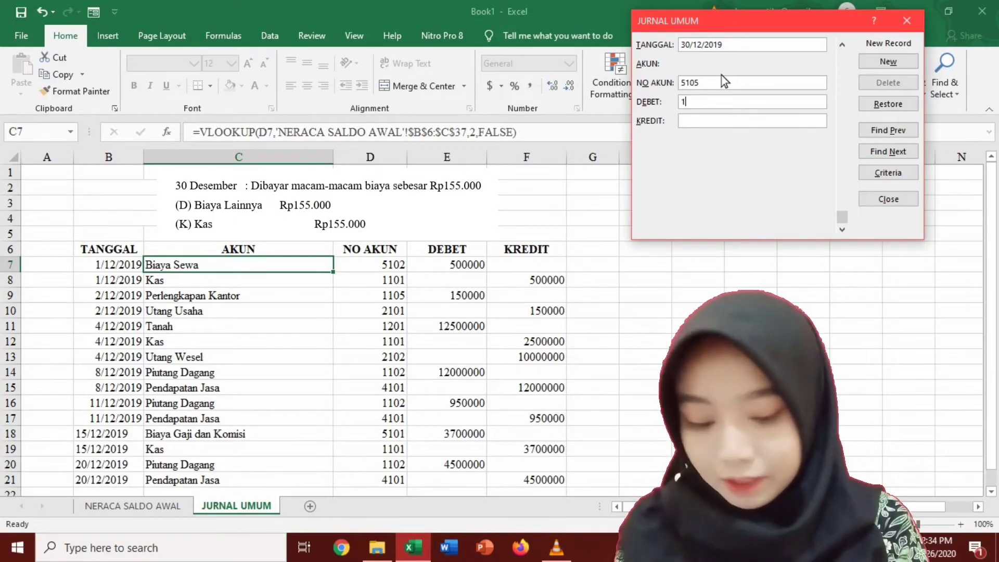
pyautogui.write('5500')
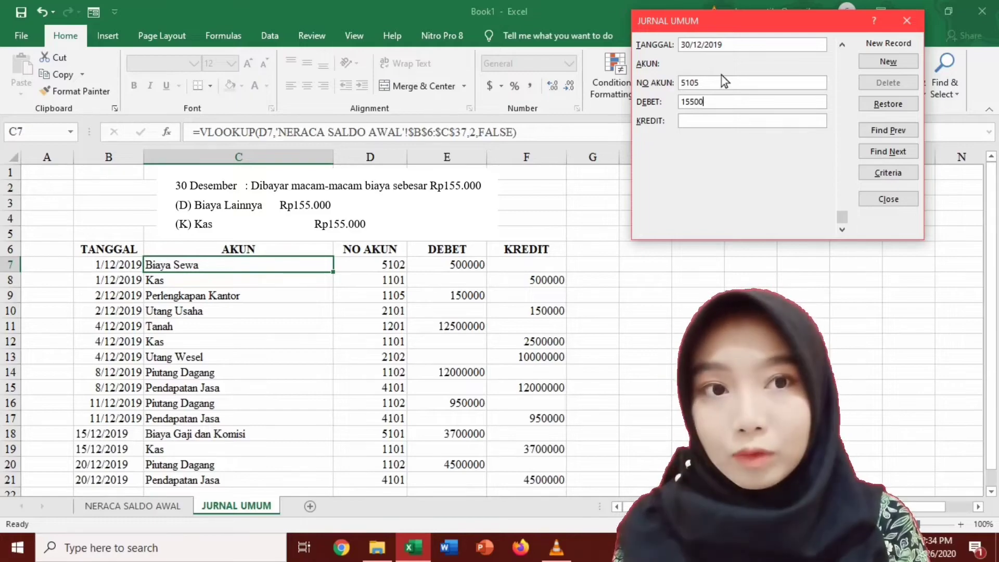
pyautogui.write('0')
pyautogui.click(891, 62)
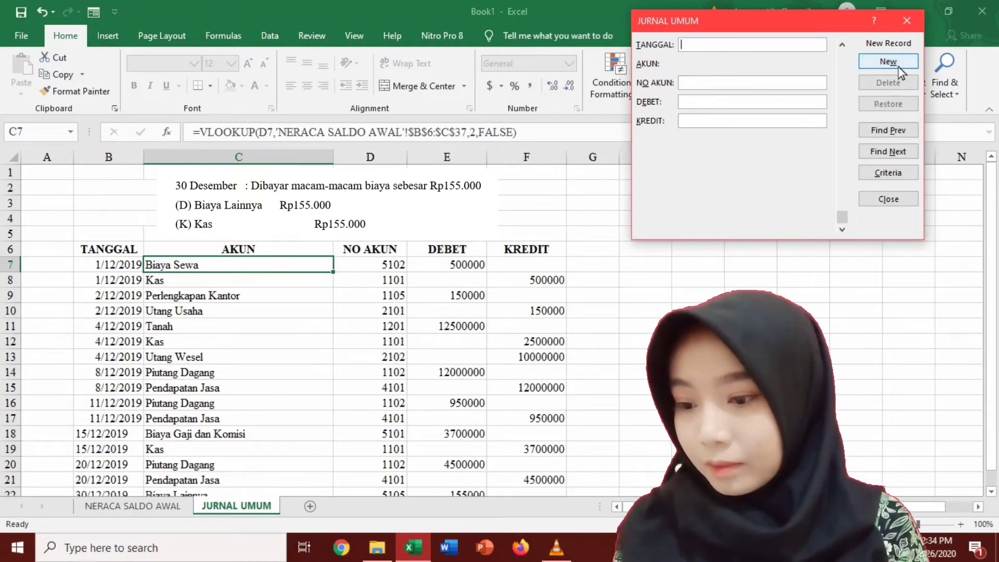
# Add a journal record dated 30/12/2019 for account 1101 with a credit of 155000.
pyautogui.write('30/1')
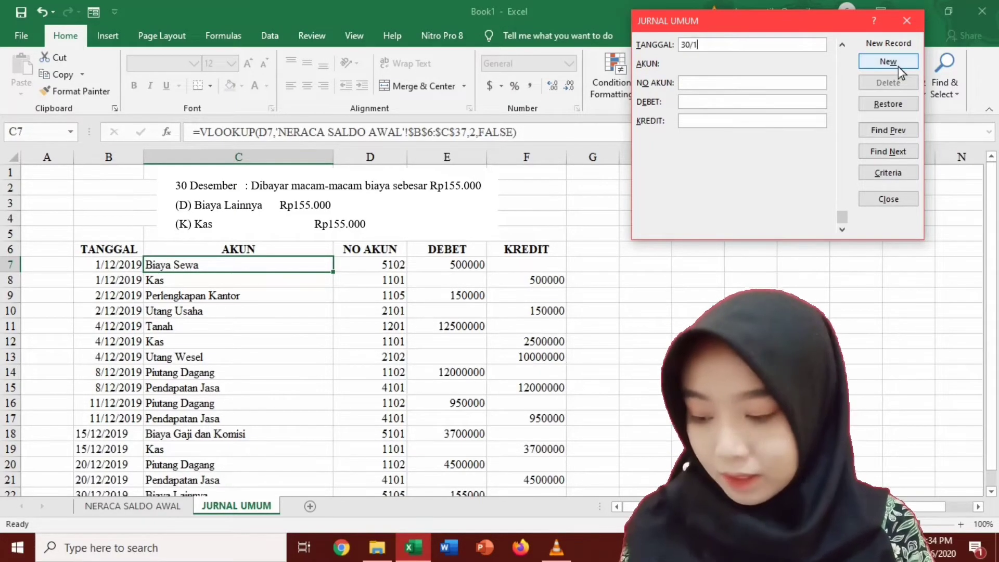
pyautogui.write('2/2019')
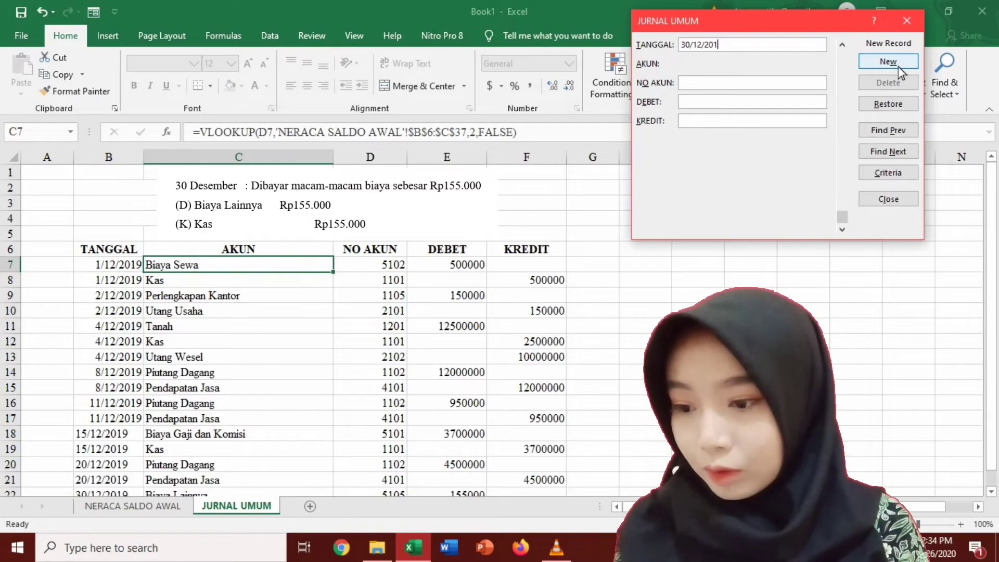
pyautogui.press('Tab')
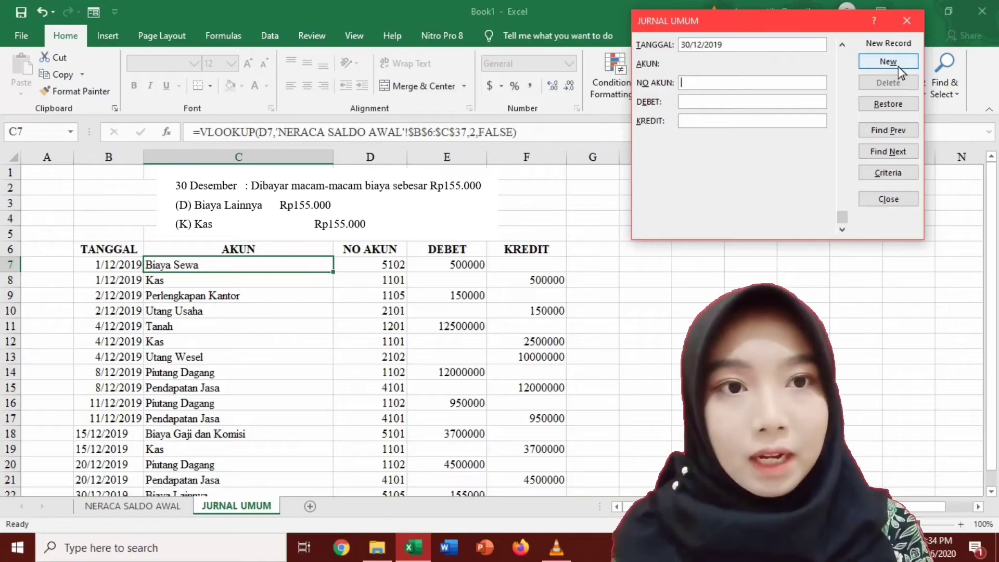
pyautogui.write('1101')
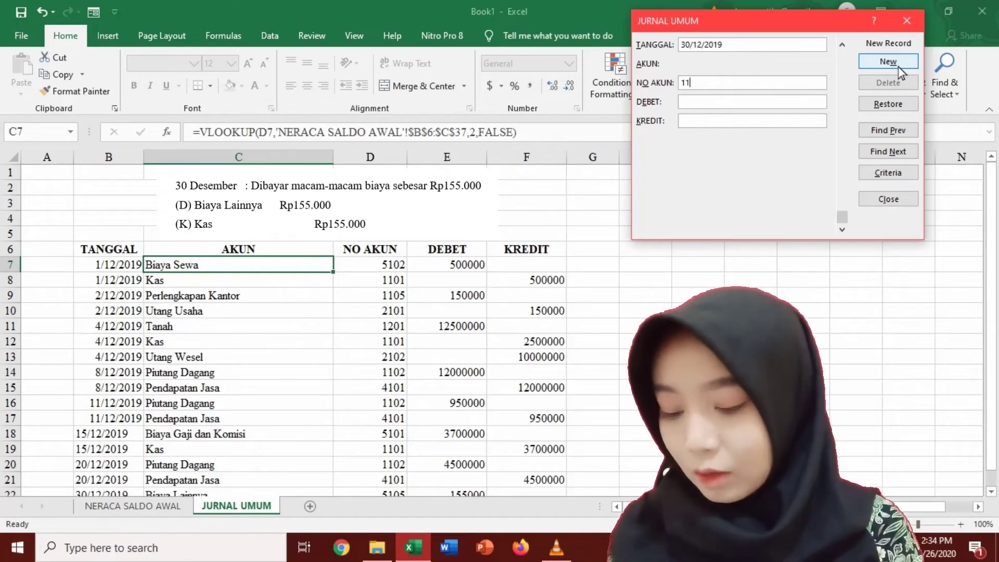
pyautogui.press('Tab')
pyautogui.write('155')
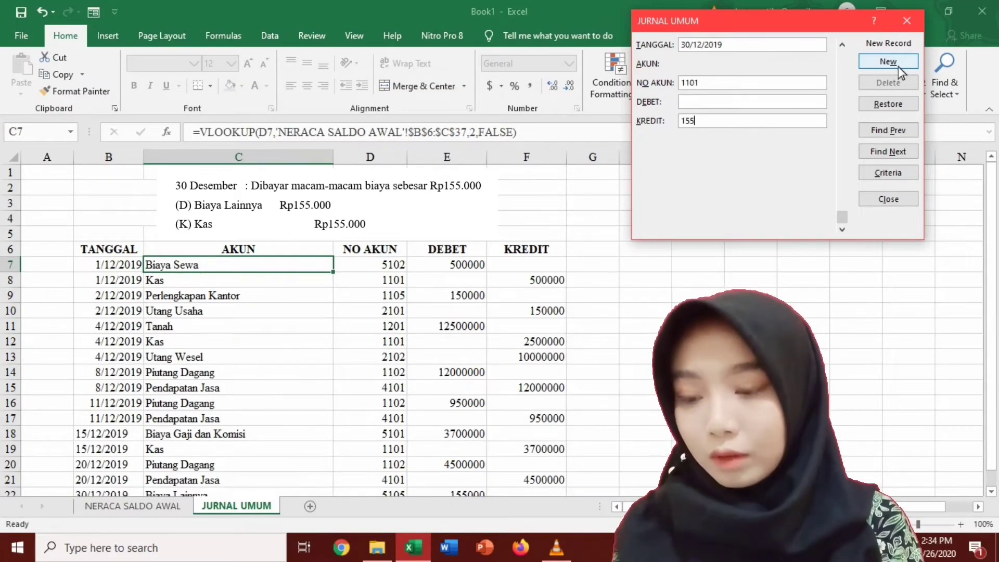
pyautogui.write('000')
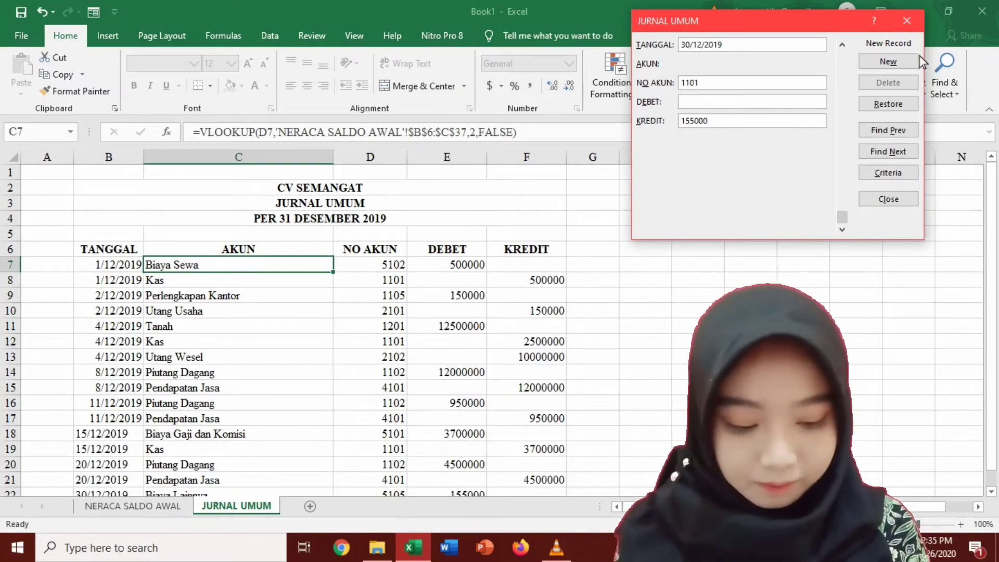
pyautogui.click(894, 60)
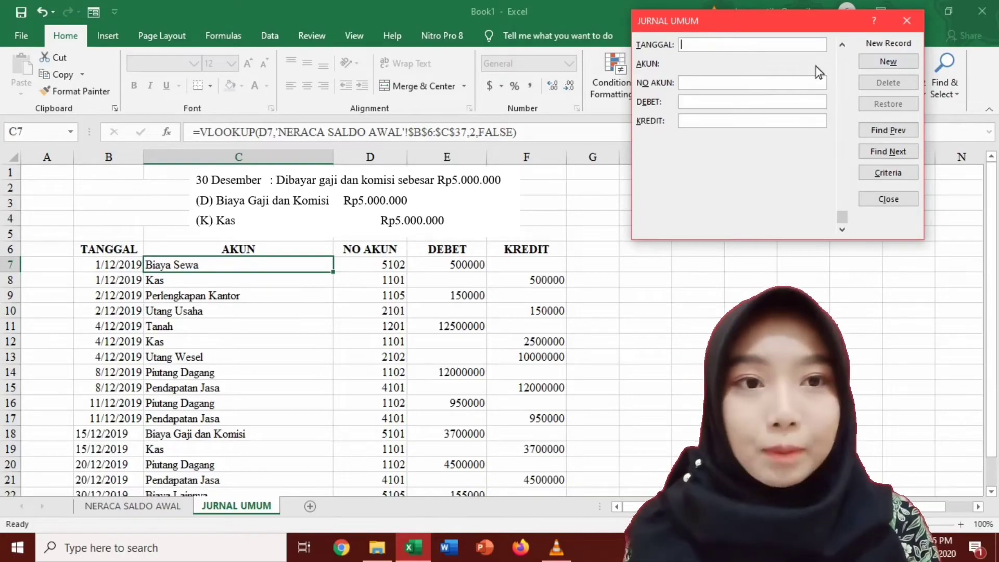
# Add a journal record dated 30/12/2019 for account 5101 with a debit of 5000000.
pyautogui.write('30/12/2019')
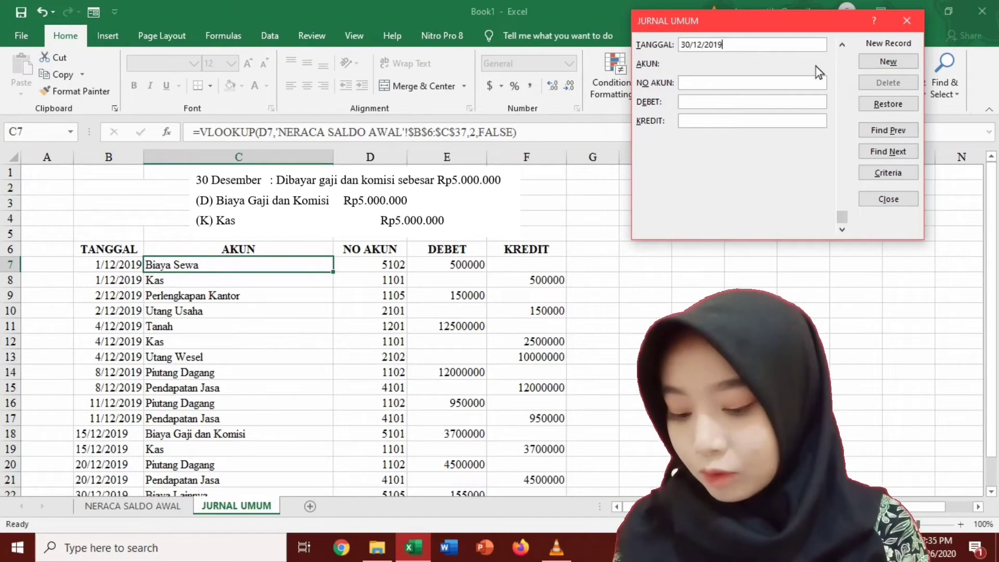
pyautogui.press('Tab')
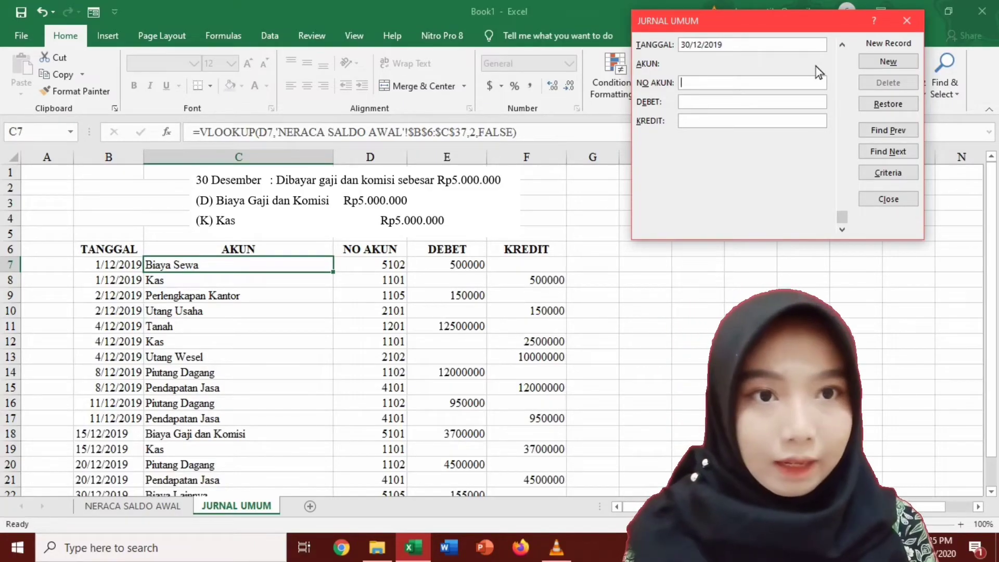
pyautogui.write('519')
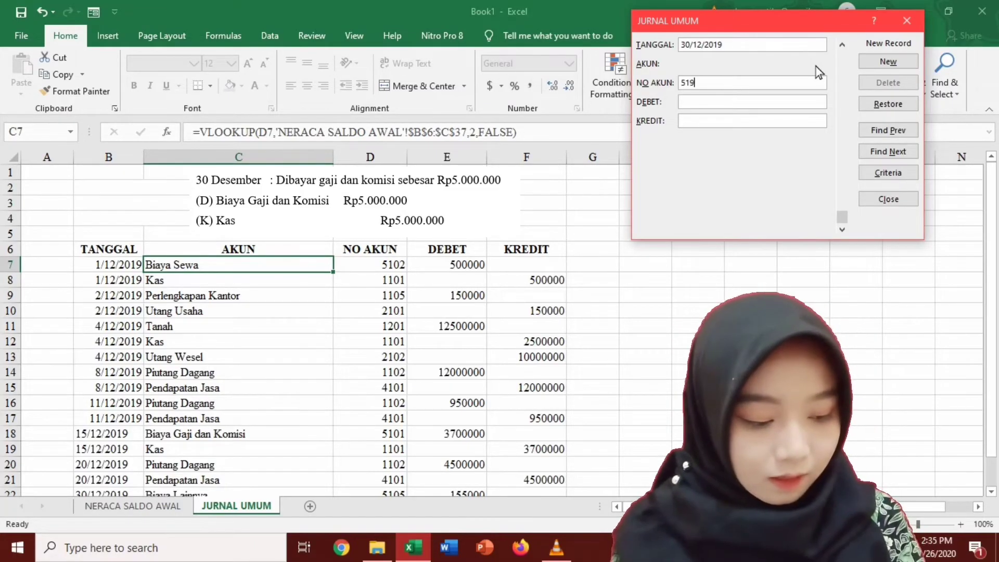
pyautogui.press('BackSpace')
pyautogui.write('01')
pyautogui.press('Tab')
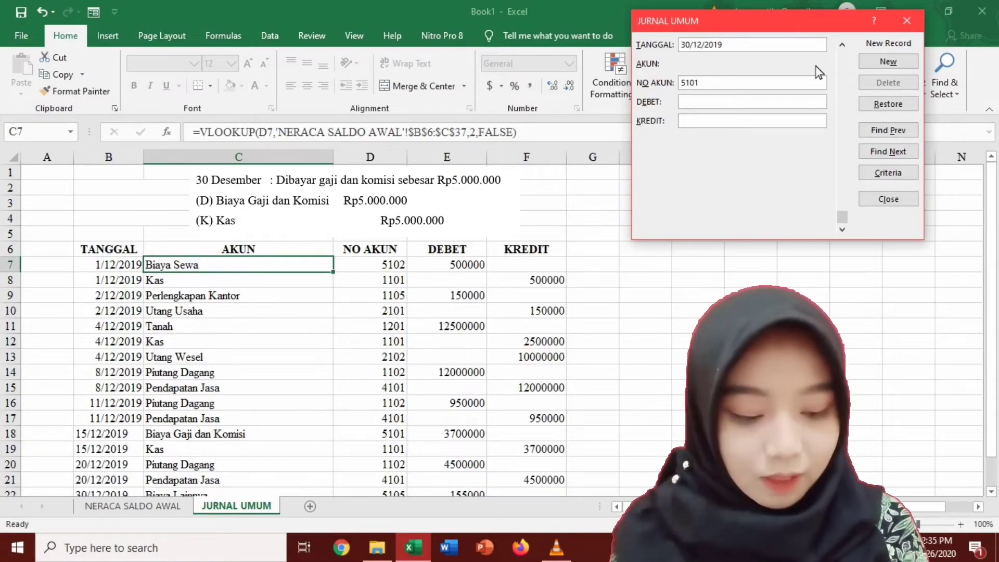
pyautogui.write('50000')
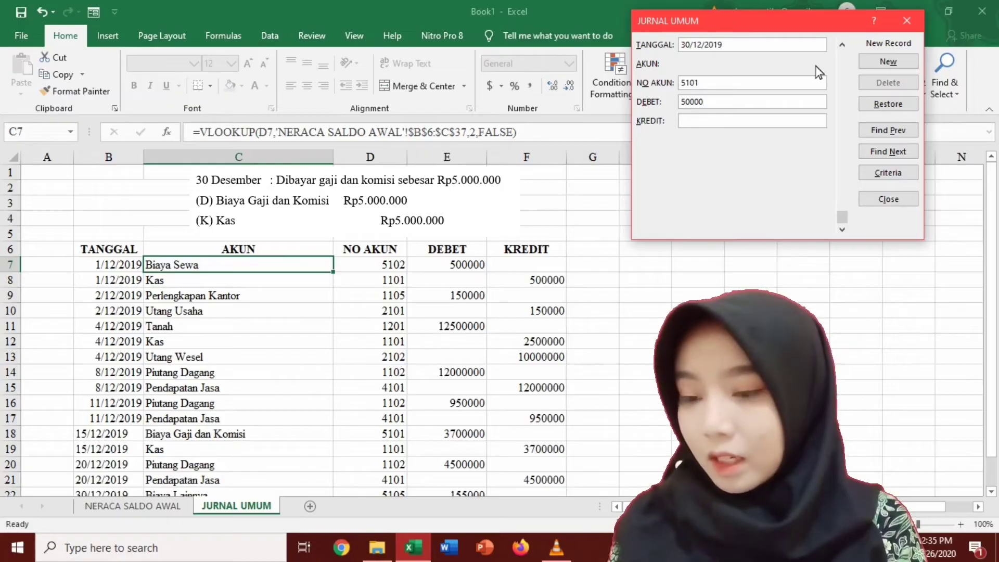
pyautogui.write('00')
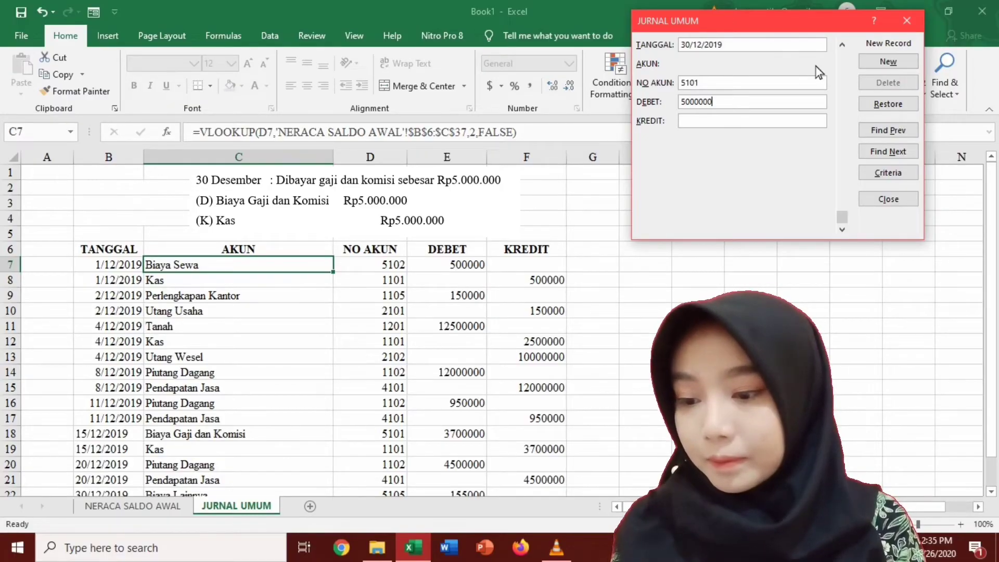
pyautogui.click(886, 62)
# Add a journal record dated 30/12/2019 for account 1101 with a credit of 5000000.
pyautogui.write('3')
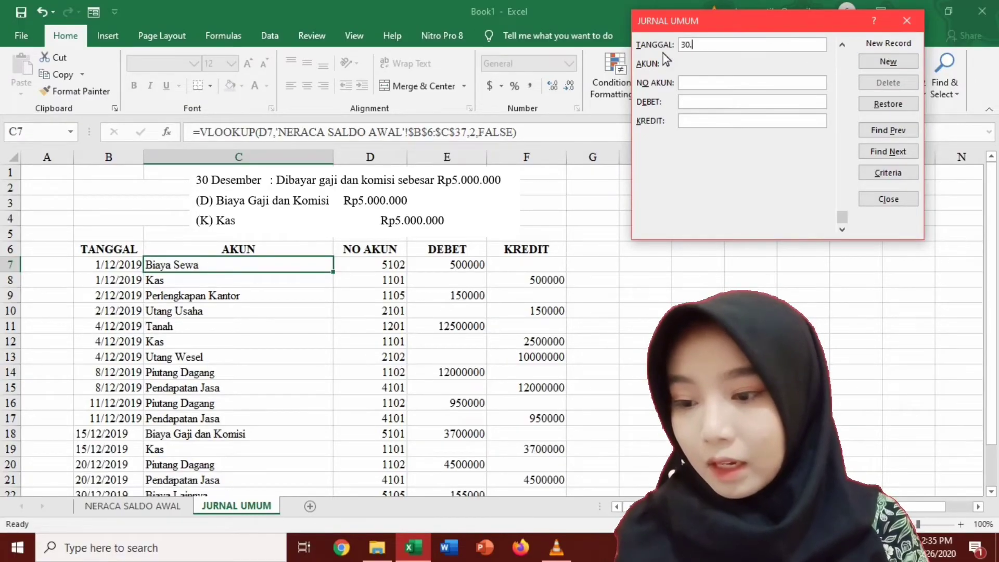
pyautogui.write('0/12/')
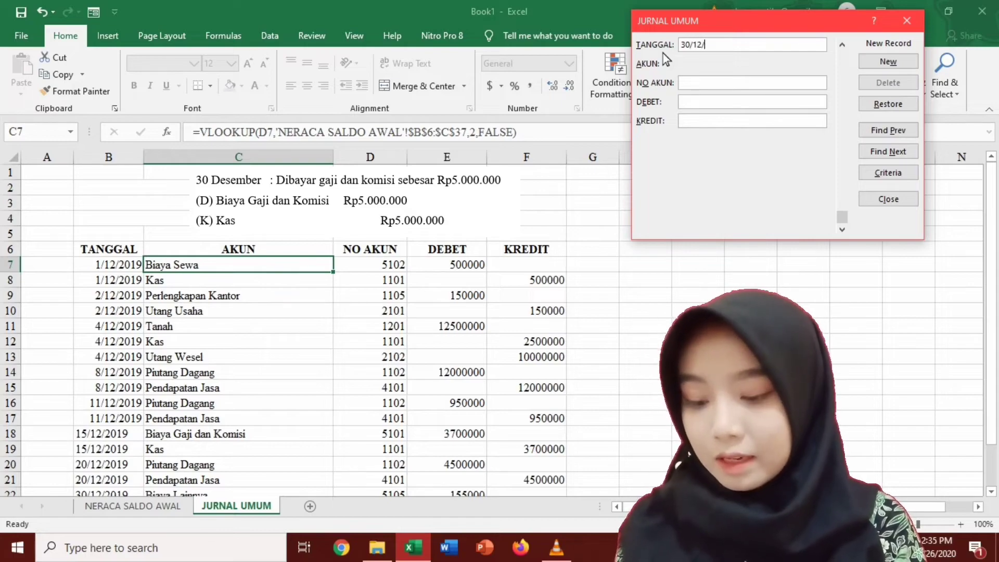
pyautogui.write('2019')
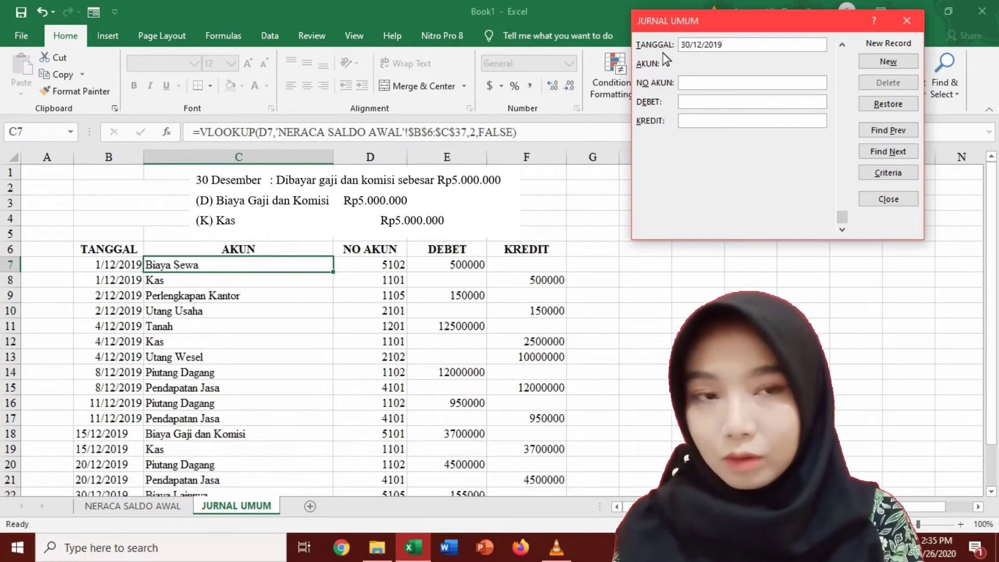
pyautogui.write('1101')
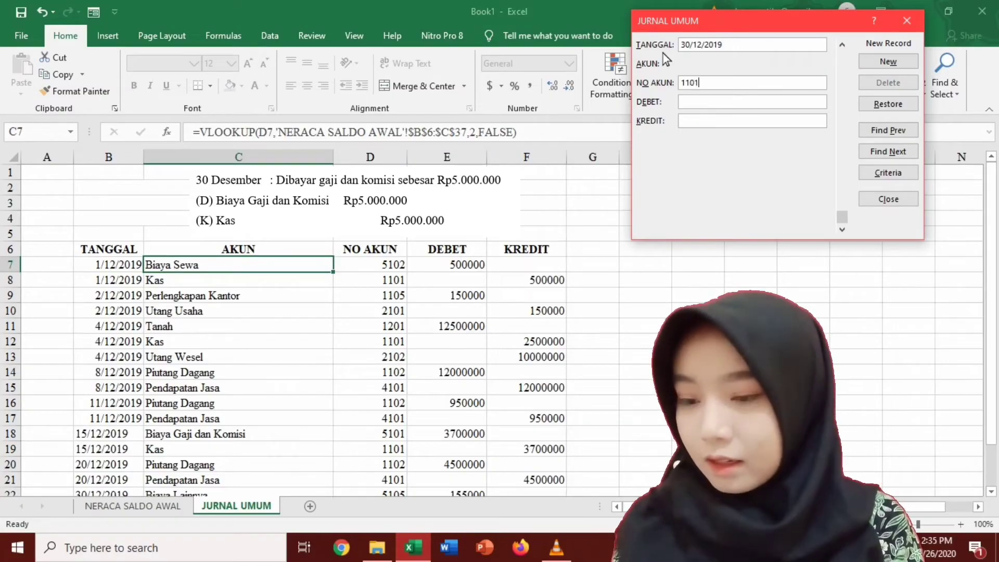
pyautogui.press('Tab')
pyautogui.press('Tab')
pyautogui.write('50')
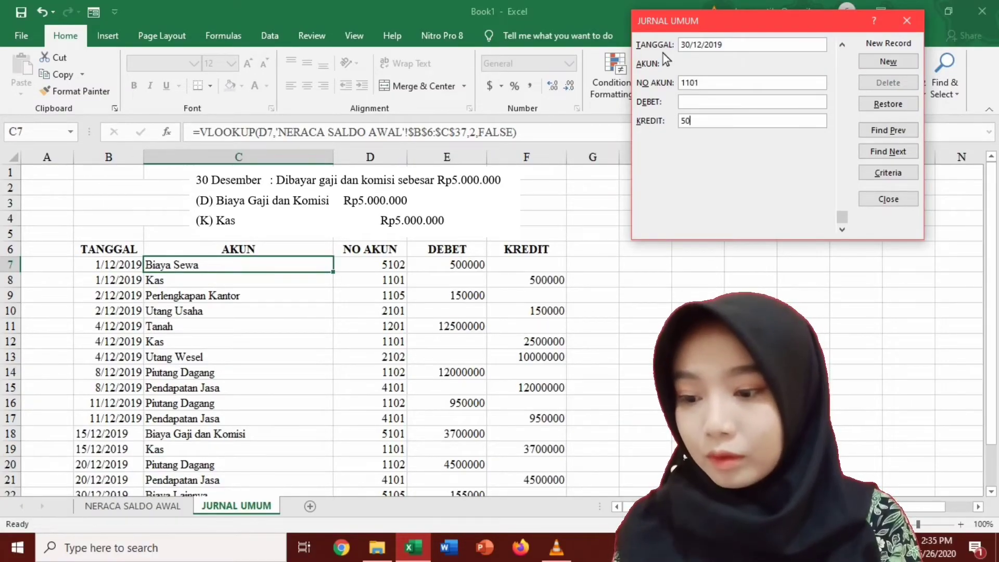
pyautogui.write('00000')
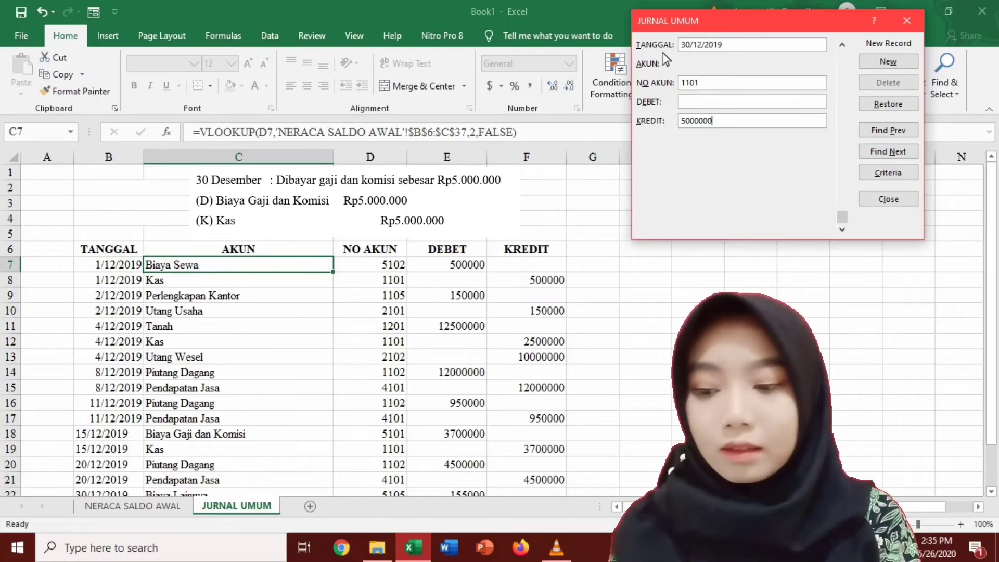
pyautogui.click(896, 60)
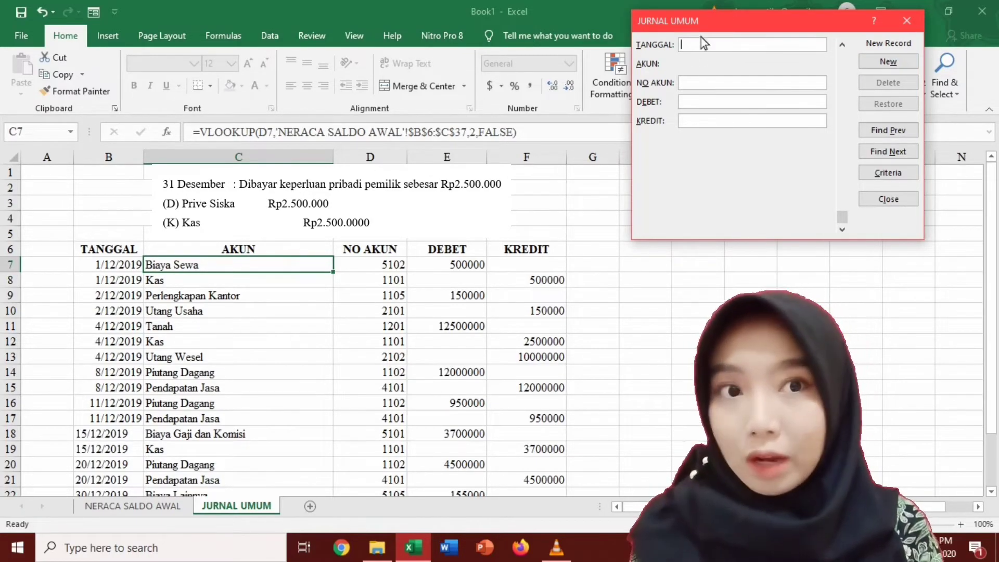
# Add a journal record dated 31/12/2019 for account 3102 with a debit of 2500000.
pyautogui.write('31')
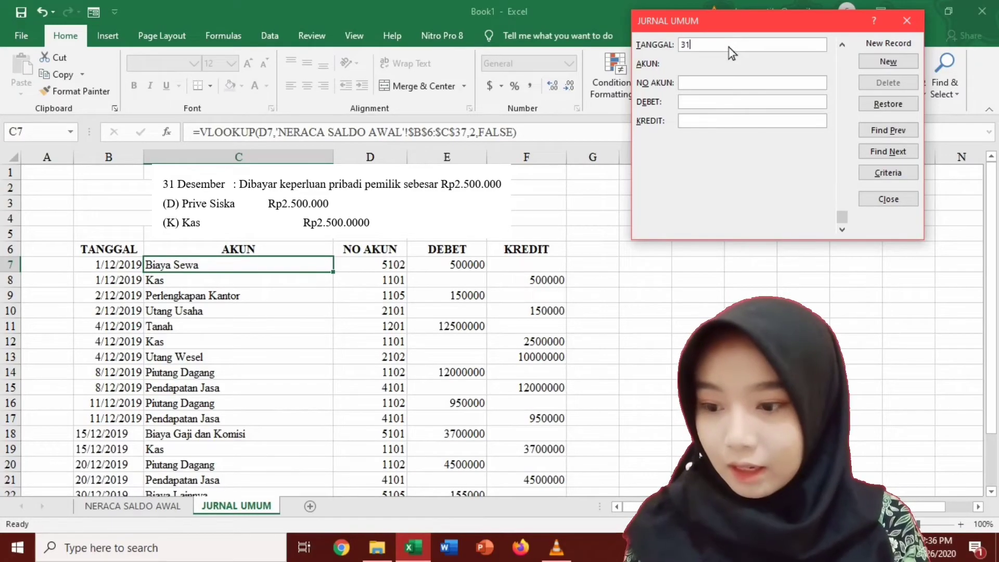
pyautogui.write('/12/2019')
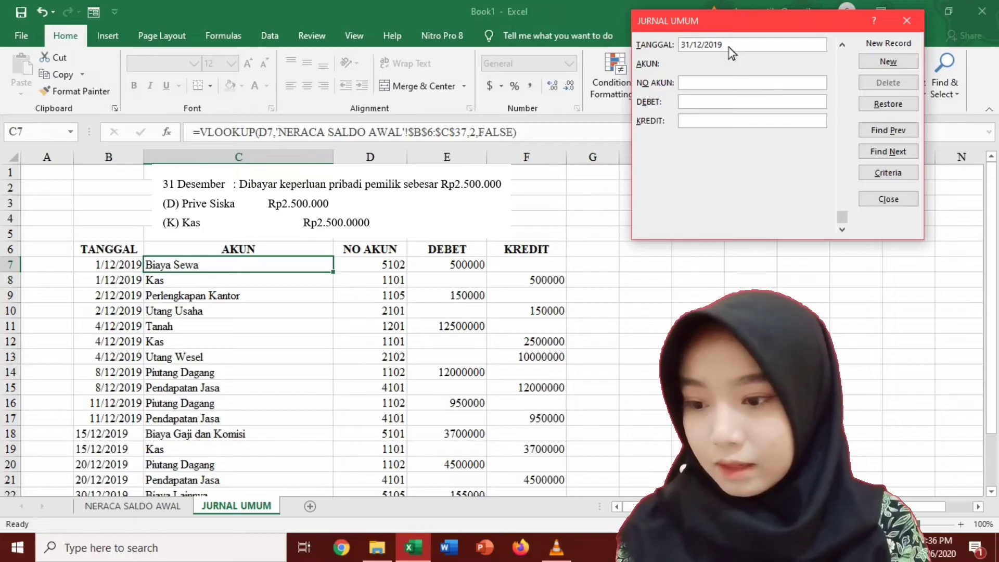
pyautogui.write('3102')
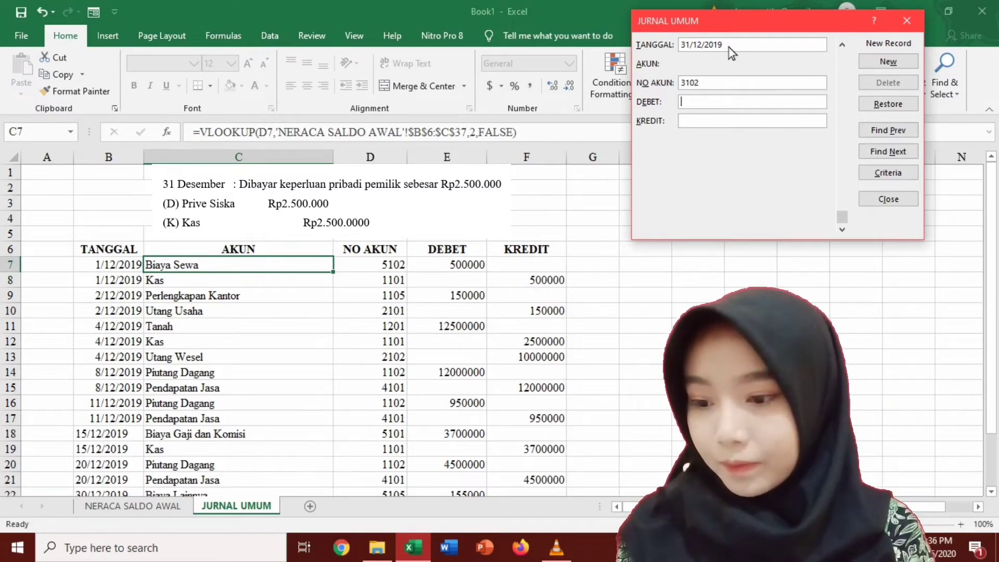
pyautogui.write('2500')
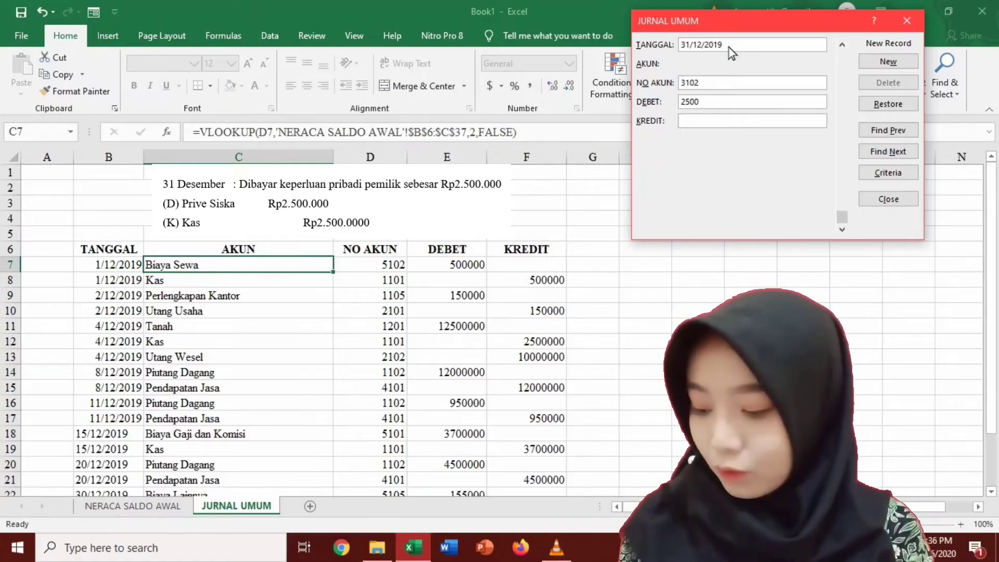
pyautogui.write('000')
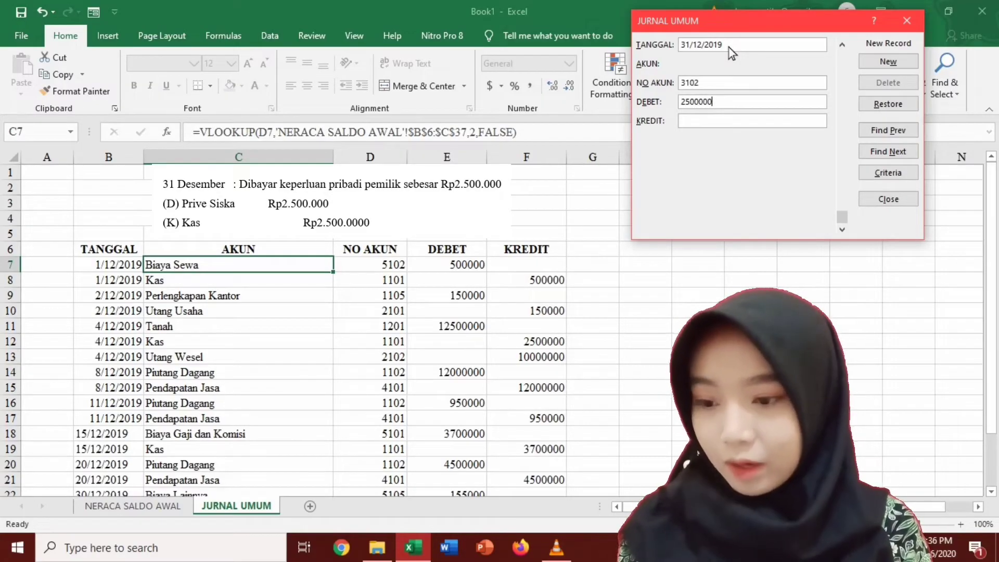
pyautogui.click(888, 61)
# Add a journal record dated 31/12/2019 for account 1101 with a credit of 2500000.
pyautogui.write('31/')
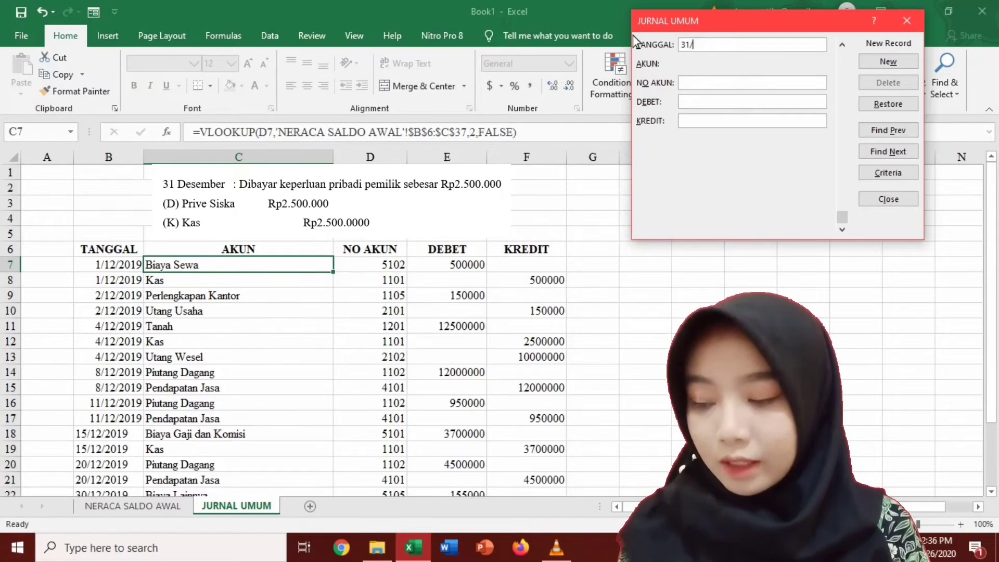
pyautogui.write('12/2019')
pyautogui.press('Tab')
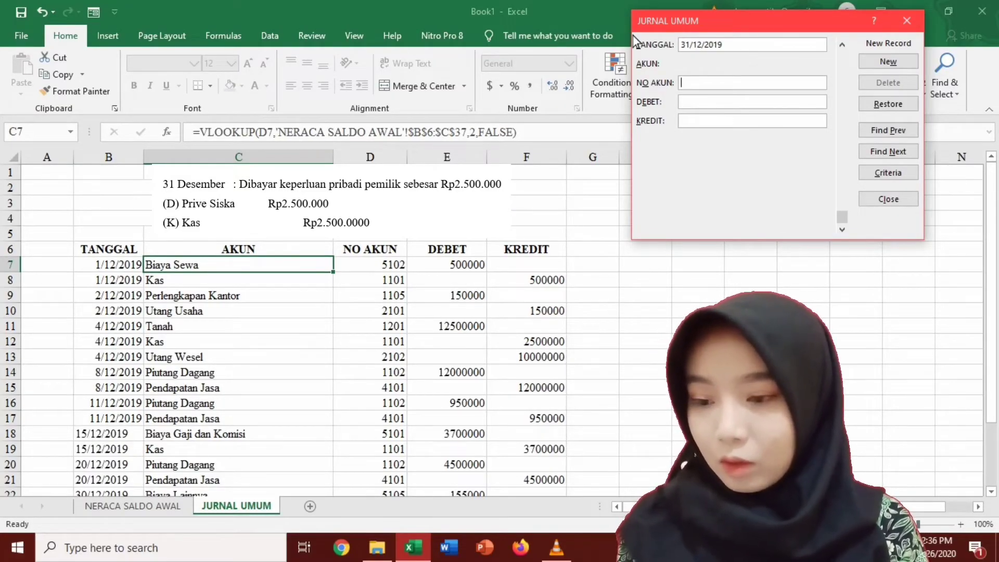
pyautogui.write('1101')
pyautogui.press('Tab')
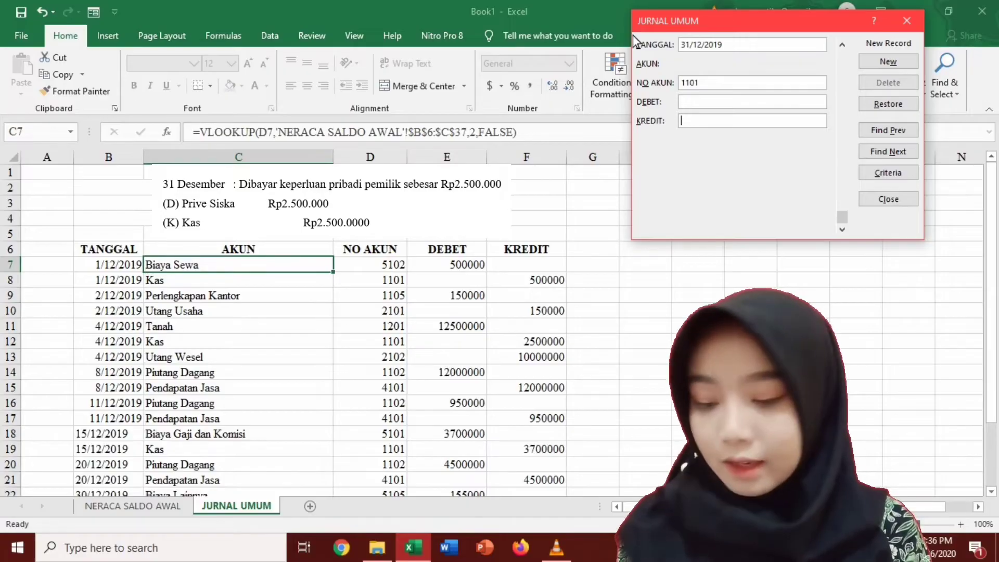
pyautogui.write('2500')
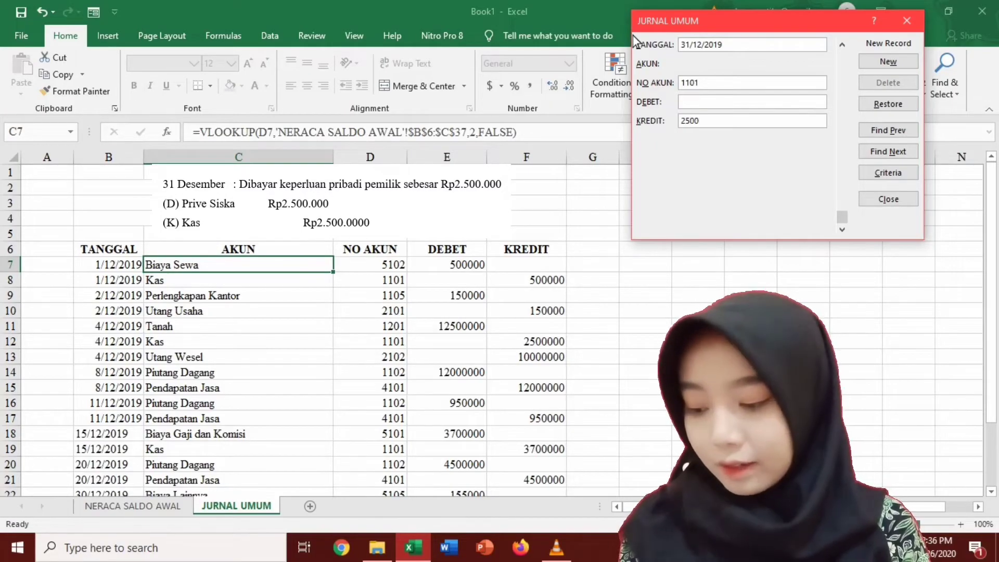
pyautogui.write('000')
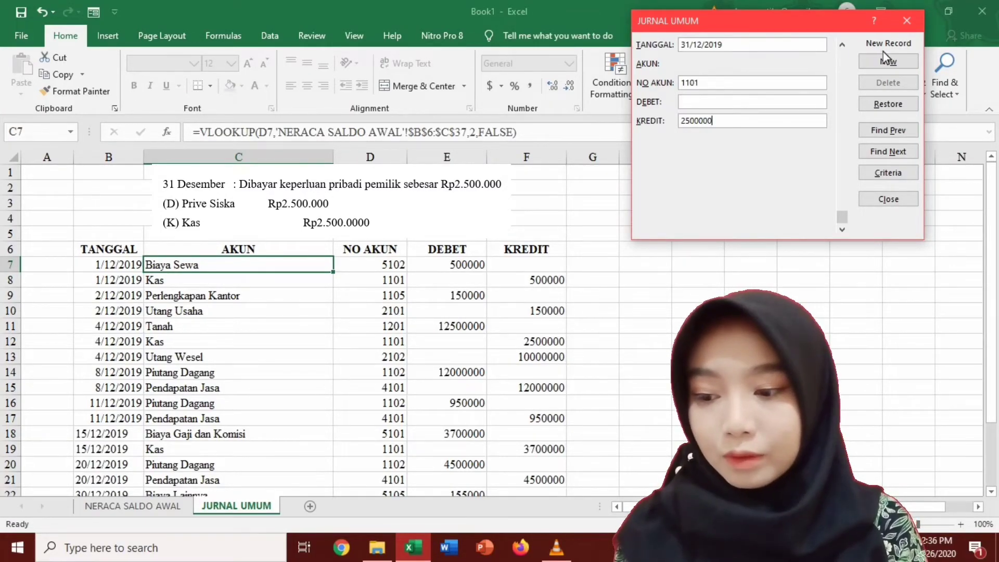
pyautogui.click(914, 58)
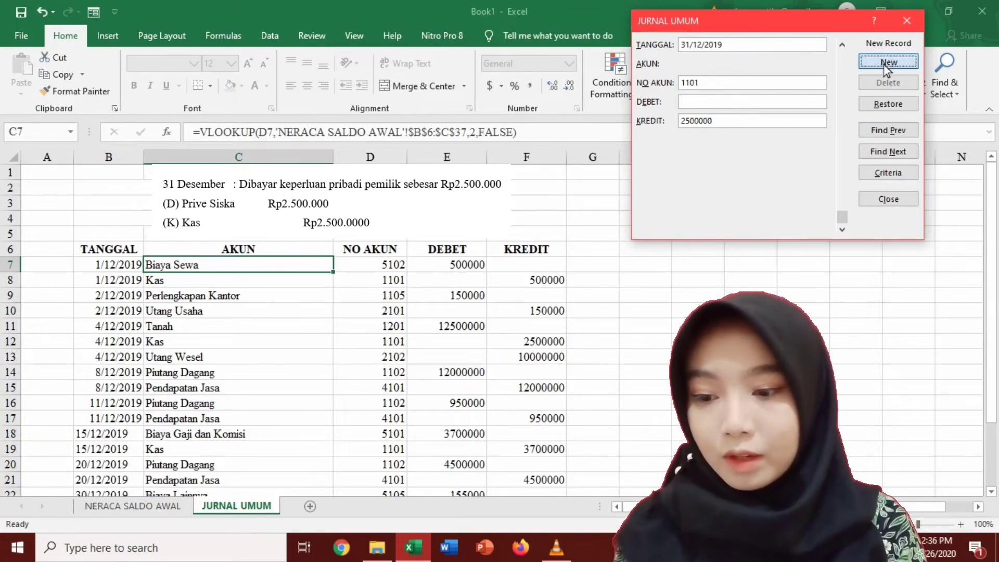
# Check the last saved journal record and close the data entry form.
pyautogui.click(884, 136)
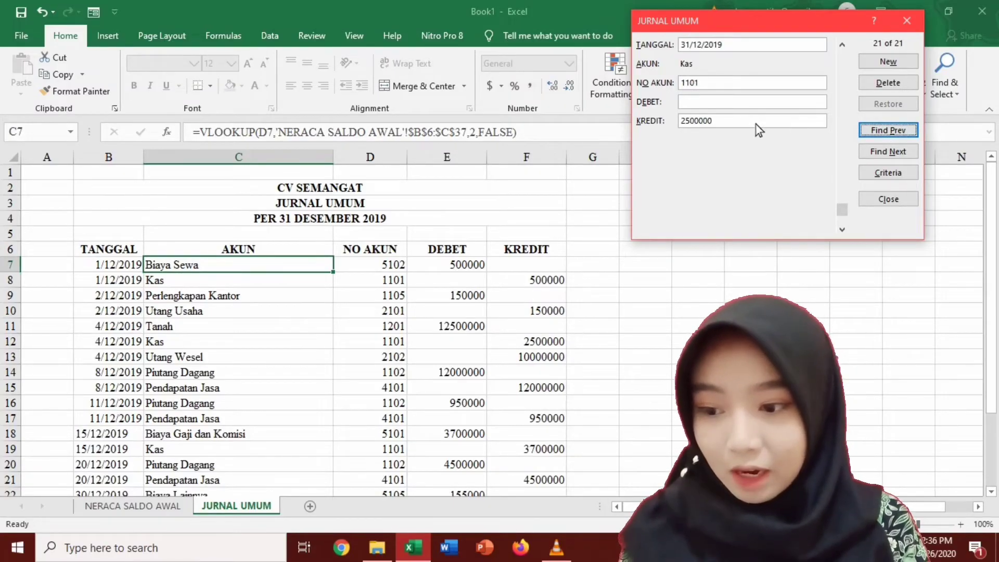
pyautogui.click(880, 67)
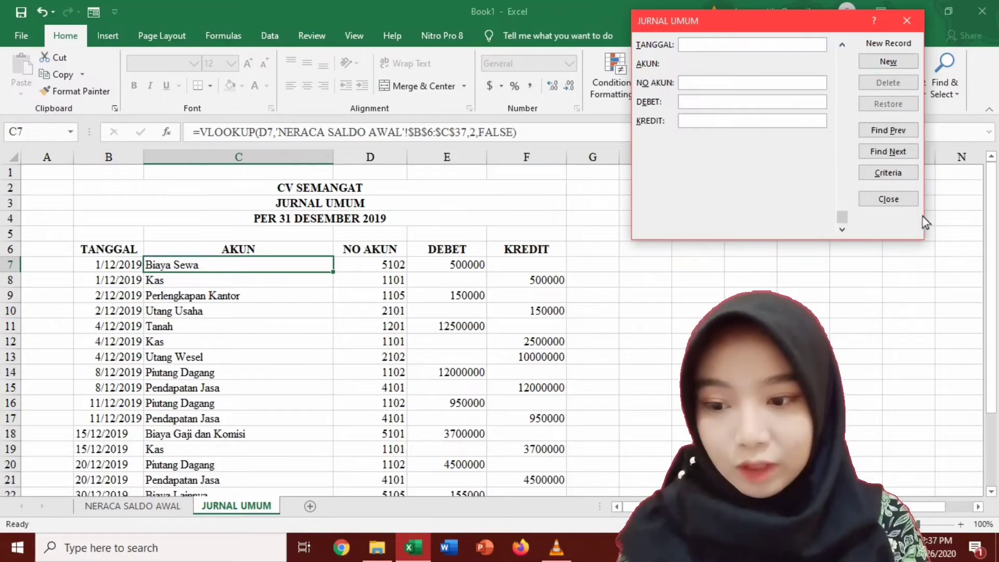
pyautogui.click(899, 202)
# Format the DEBET and KREDIT columns as Accounting with 0 decimal places and the Rp Indonesian symbol.
pyautogui.moveTo(992, 244); pyautogui.dragTo(992, 249)
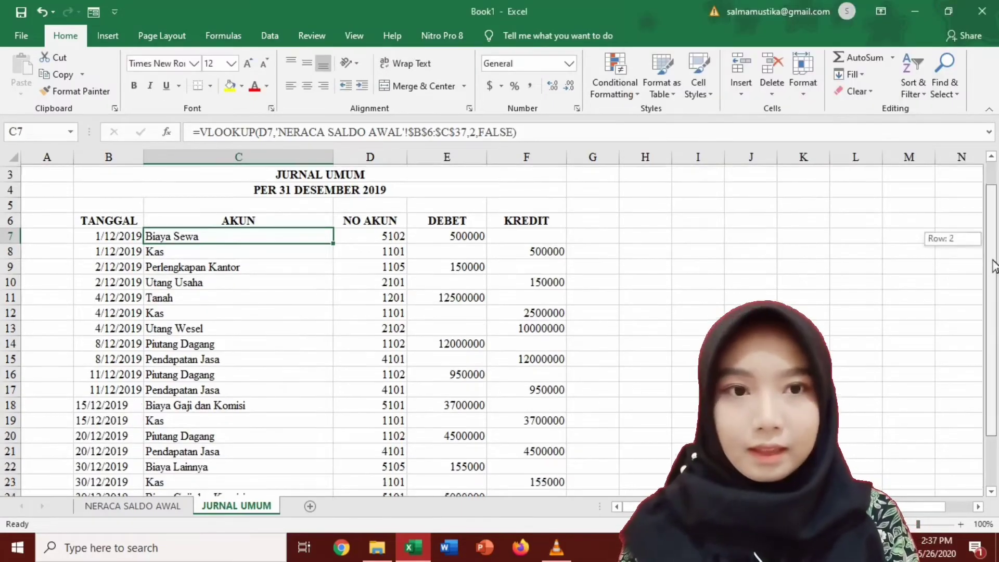
pyautogui.click(452, 171)
pyautogui.moveTo(450, 160); pyautogui.dragTo(526, 158)
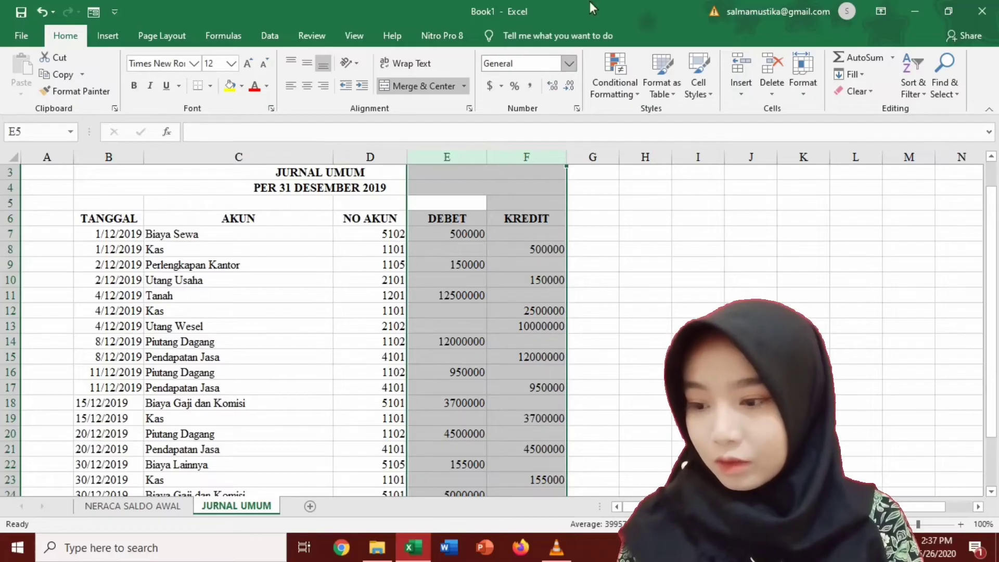
pyautogui.click(570, 63)
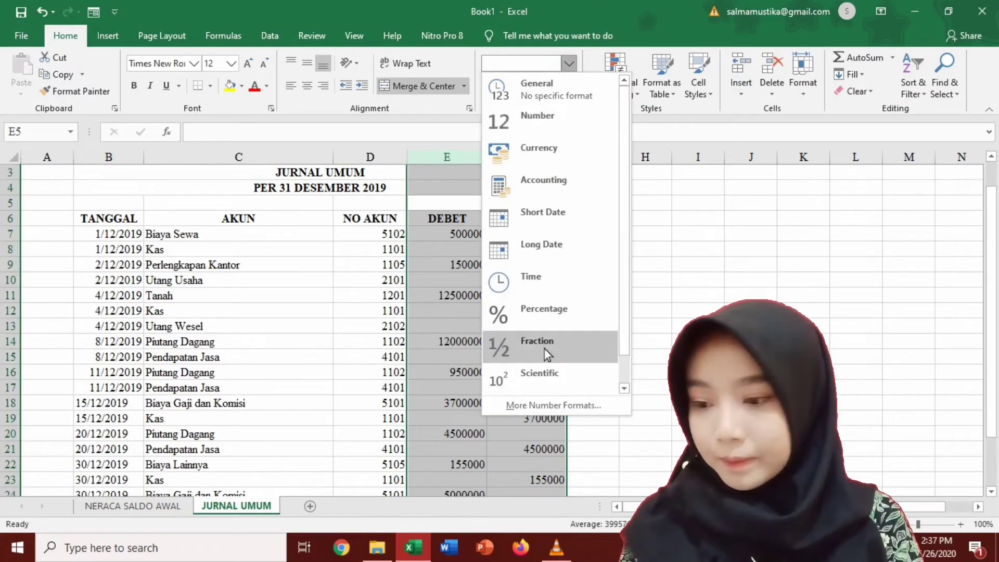
pyautogui.click(555, 405)
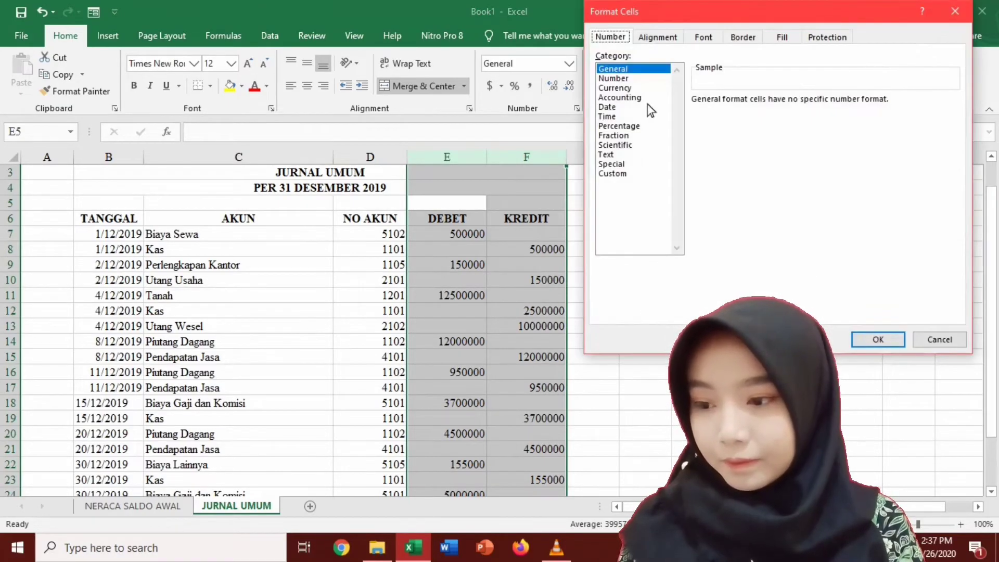
pyautogui.click(648, 106)
pyautogui.click(638, 97)
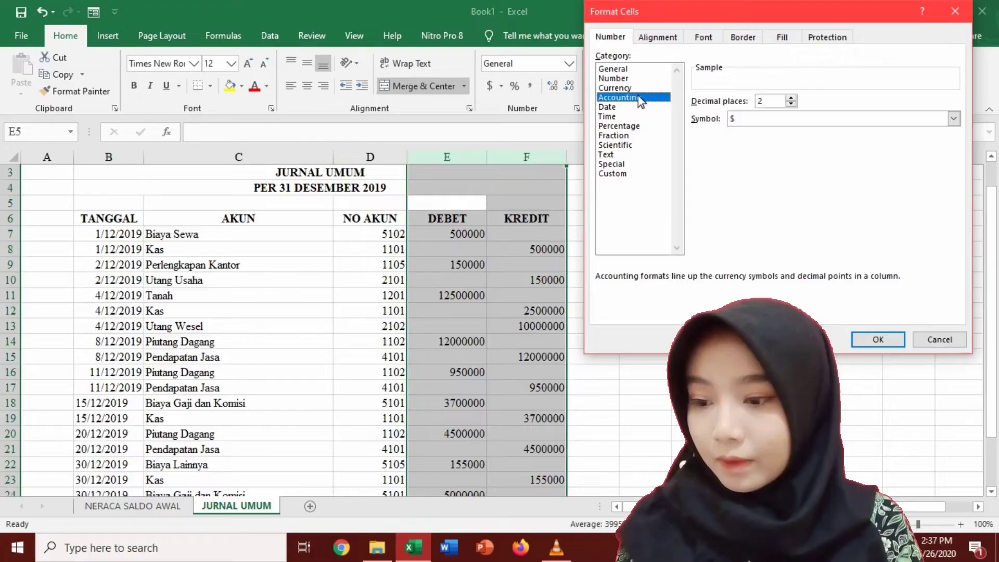
pyautogui.doubleClick(791, 103)
pyautogui.click(954, 118)
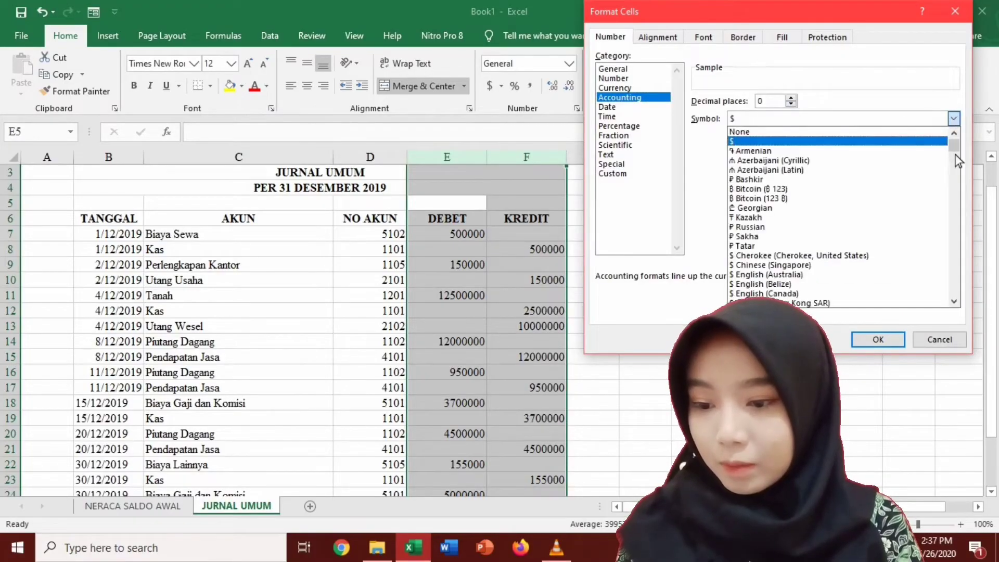
pyautogui.moveTo(955, 155); pyautogui.dragTo(957, 217)
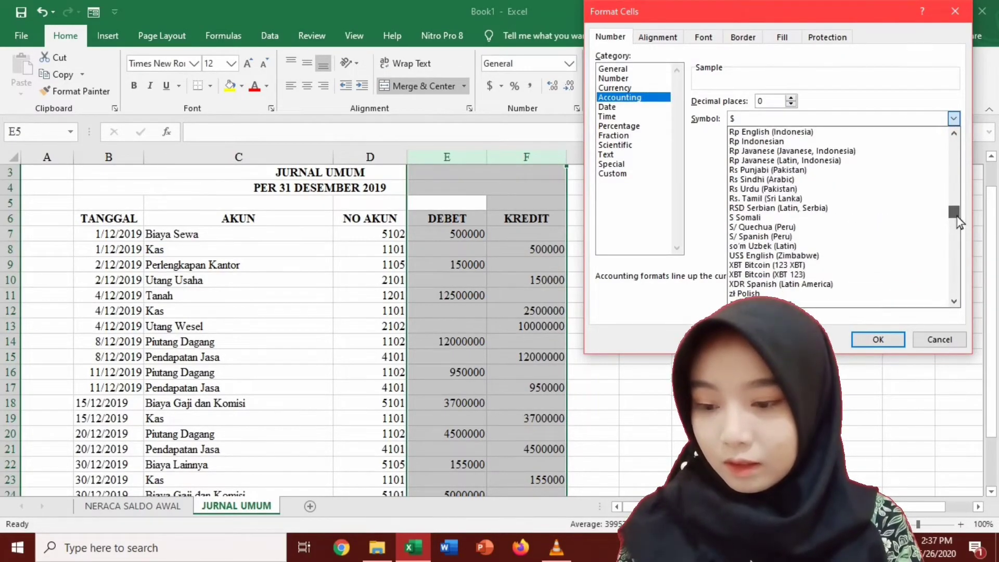
pyautogui.click(864, 141)
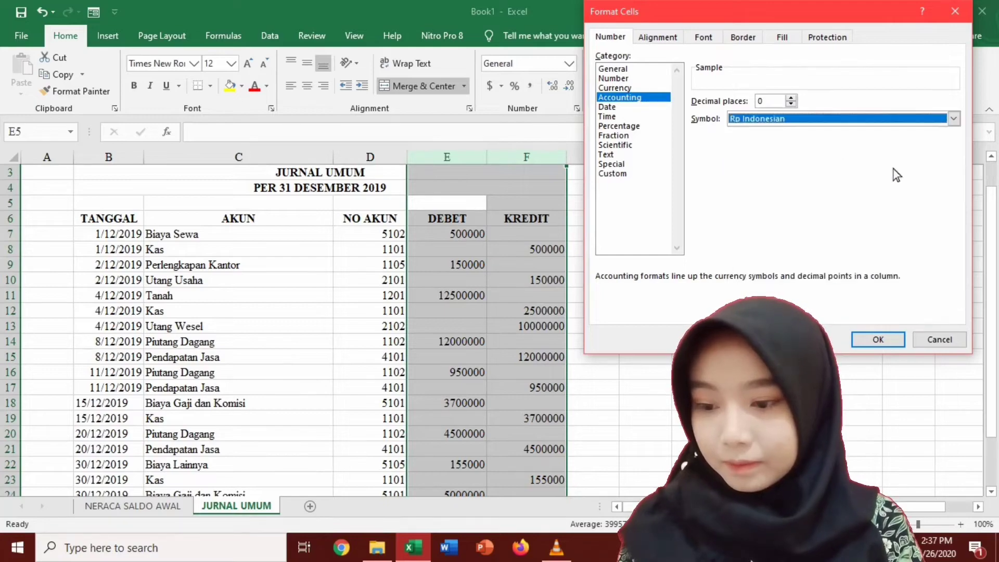
pyautogui.click(867, 339)
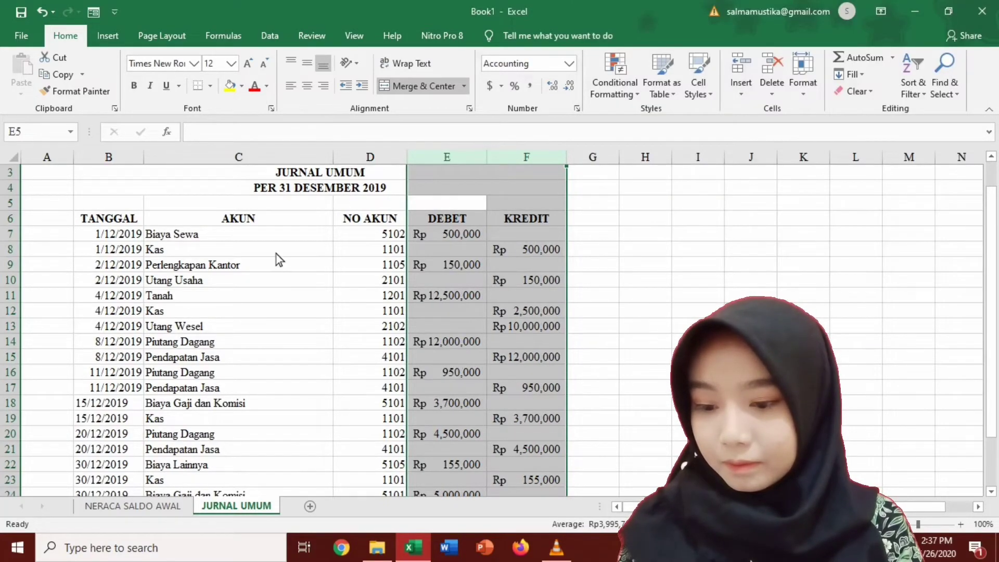
# Apply all borders to the journal table from the TANGGAL header in B6 through the empty row 28 in column F.
pyautogui.click(96, 221)
pyautogui.hotkey('shift', 'Right')
pyautogui.hotkey('shift', 'Right')
pyautogui.hotkey('shift', 'Right')
pyautogui.hotkey('shift', 'Right')
pyautogui.hotkey('shift', 'Left')
pyautogui.hotkey('shift', 'Down')
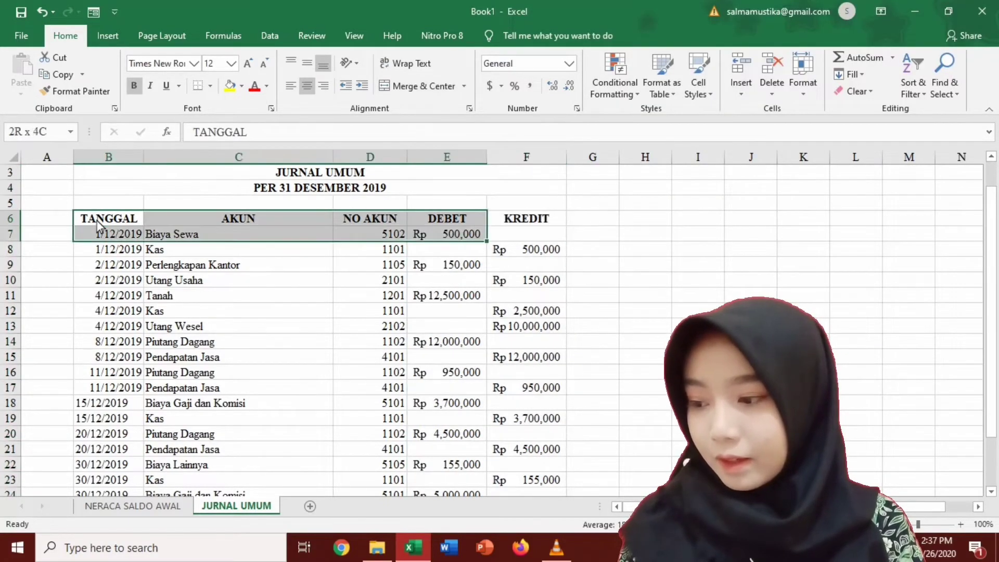
pyautogui.hotkey('shift', 'Right')
pyautogui.hotkey('shift', 'Down')
pyautogui.hotkey('shift', 'Down')
pyautogui.hotkey('shift', 'Down')
pyautogui.hotkey('shift', 'Down')
pyautogui.hotkey('shift', 'Down')
pyautogui.hotkey('shift', 'Down')
pyautogui.hotkey('shift', 'Down')
pyautogui.hotkey('shift', 'Down')
pyautogui.hotkey('shift', 'Down')
pyautogui.hotkey('shift', 'Down')
pyautogui.hotkey('shift', 'Down')
pyautogui.hotkey('shift', 'Down')
pyautogui.hotkey('shift', 'Down')
pyautogui.hotkey('shift', 'Down')
pyautogui.hotkey('shift', 'Down')
pyautogui.hotkey('shift', 'Down')
pyautogui.hotkey('shift', 'Down')
pyautogui.hotkey('shift', 'Down')
pyautogui.hotkey('shift', 'Down')
pyautogui.hotkey('shift', 'Down')
pyautogui.hotkey('shift', 'Down')
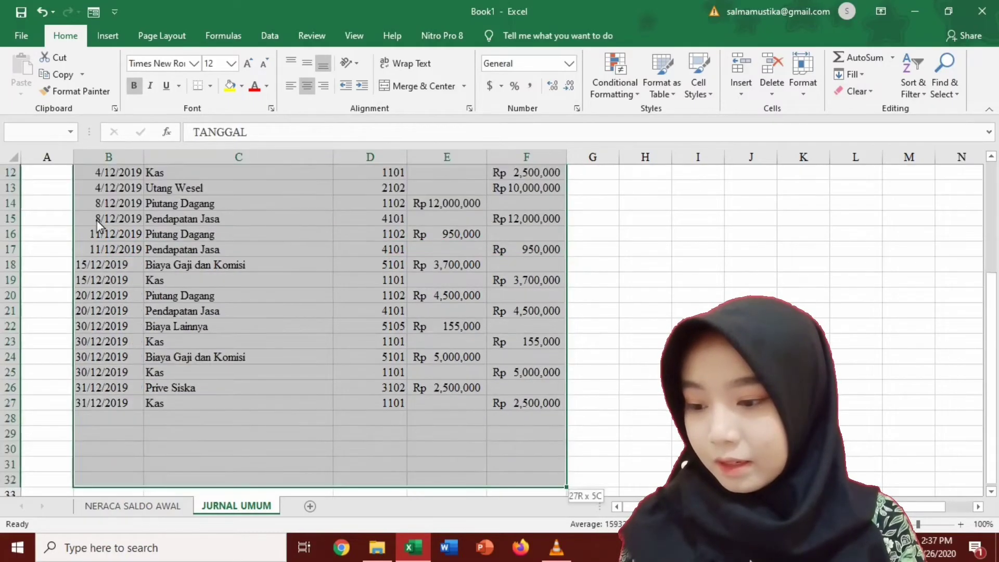
pyautogui.hotkey('shift', 'Up')
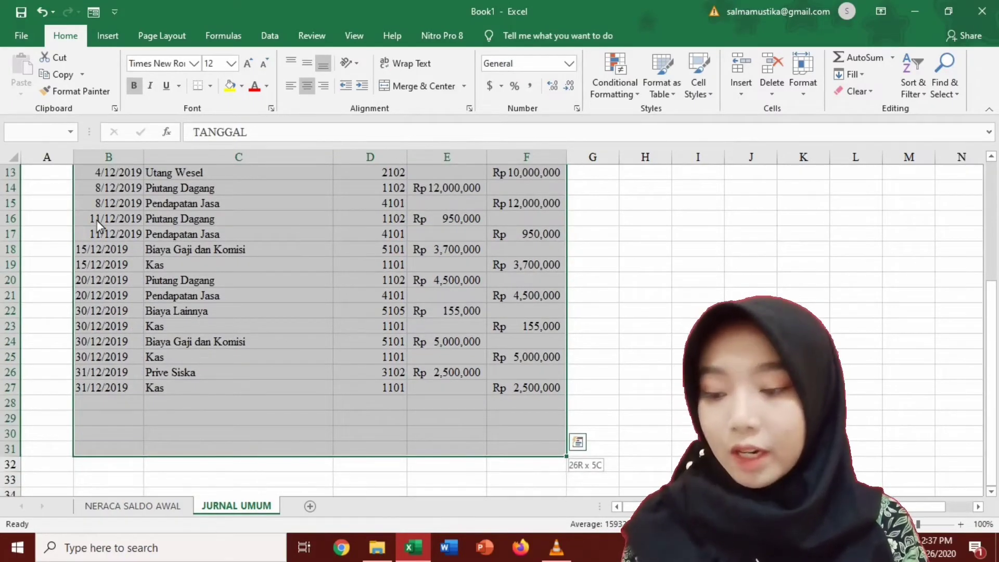
pyautogui.hotkey('shift', 'Up')
pyautogui.hotkey('shift', 'Up')
pyautogui.hotkey('shift', 'Up')
pyautogui.hotkey('shift', 'Up')
pyautogui.hotkey('shift', 'Down')
pyautogui.hotkey('shift', 'Down')
pyautogui.hotkey('shift', 'Up')
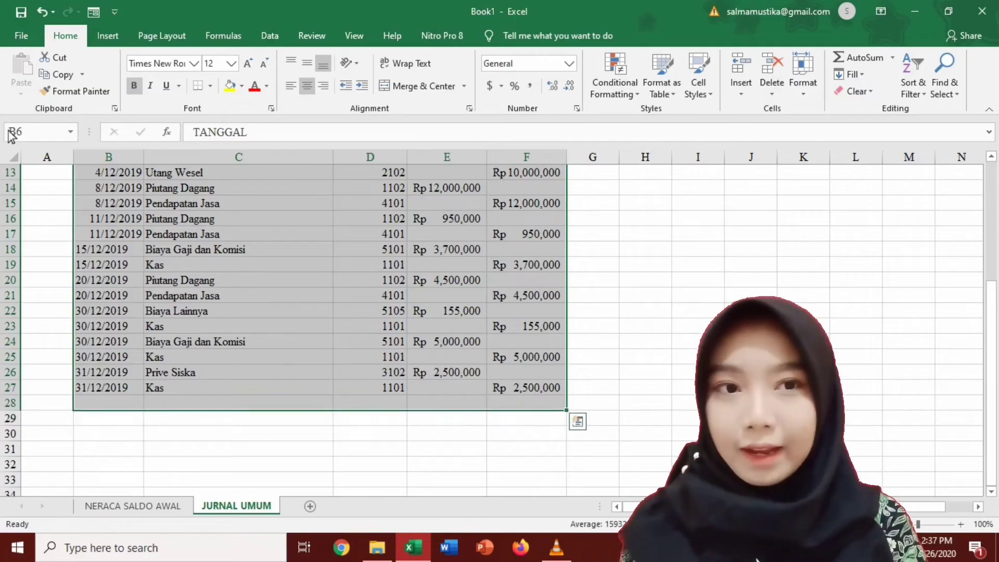
pyautogui.click(210, 86)
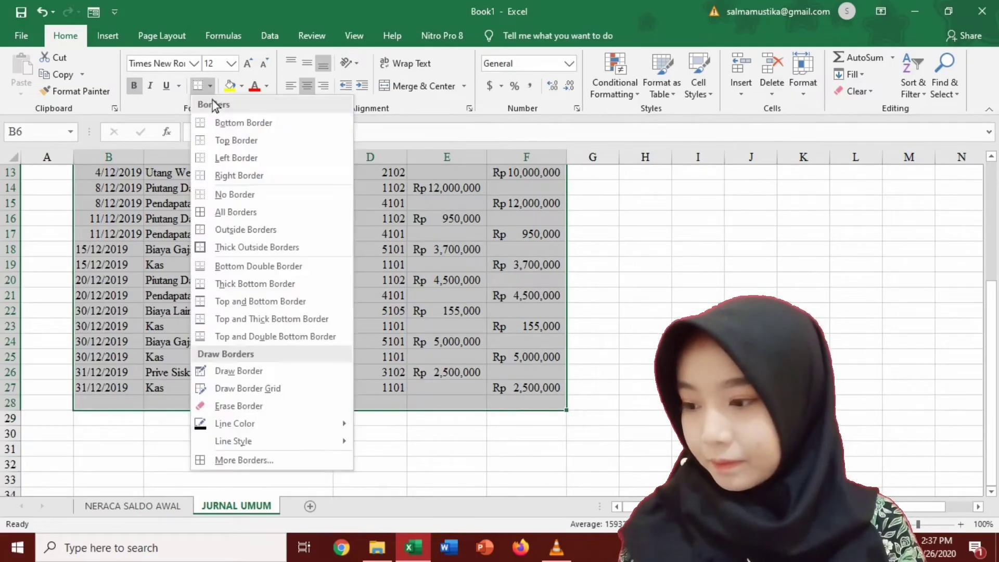
pyautogui.click(222, 217)
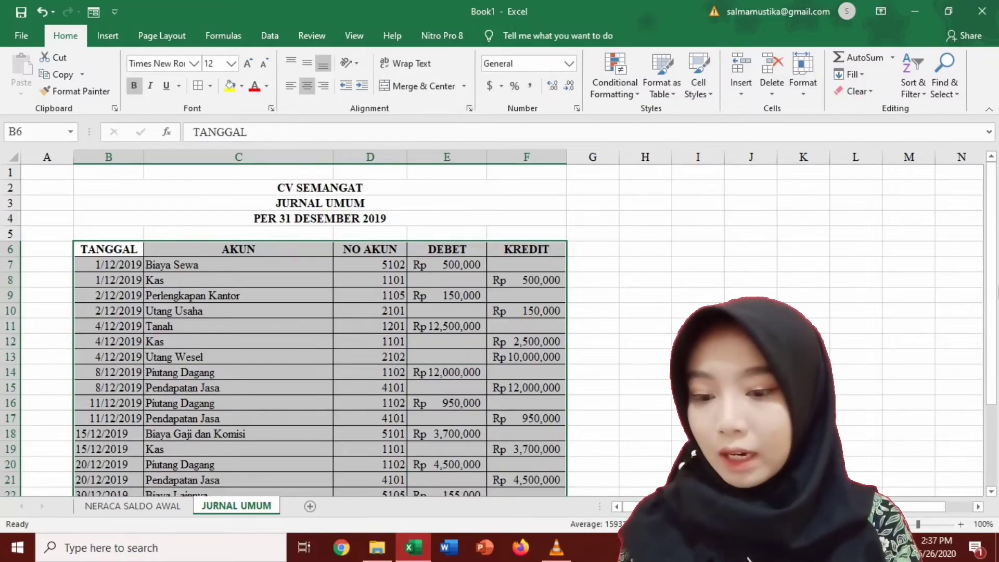
# Total the DEBET column in E28 with AutoSum over the journal entries in E7:E27.
pyautogui.moveTo(992, 305); pyautogui.dragTo(991, 379)
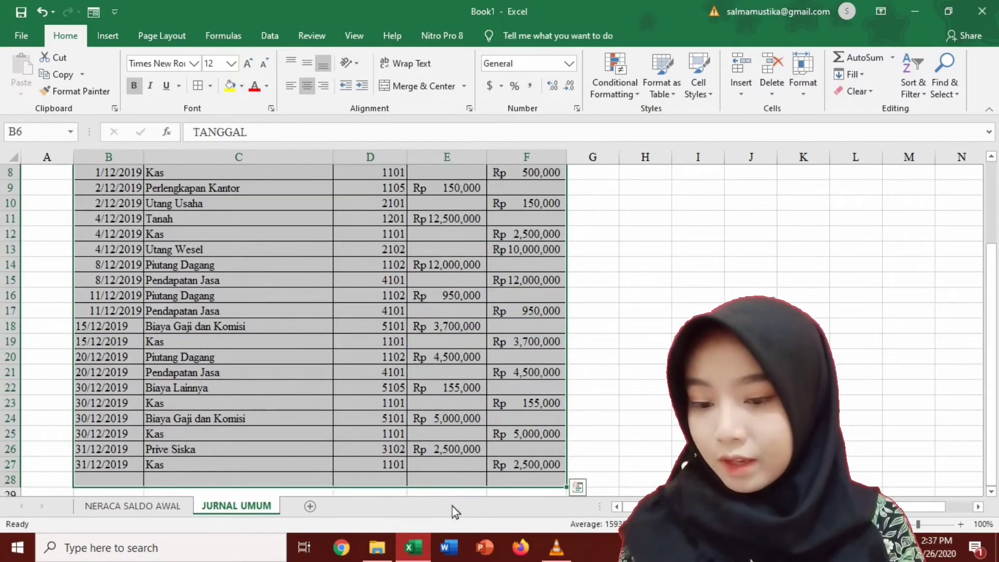
pyautogui.click(452, 480)
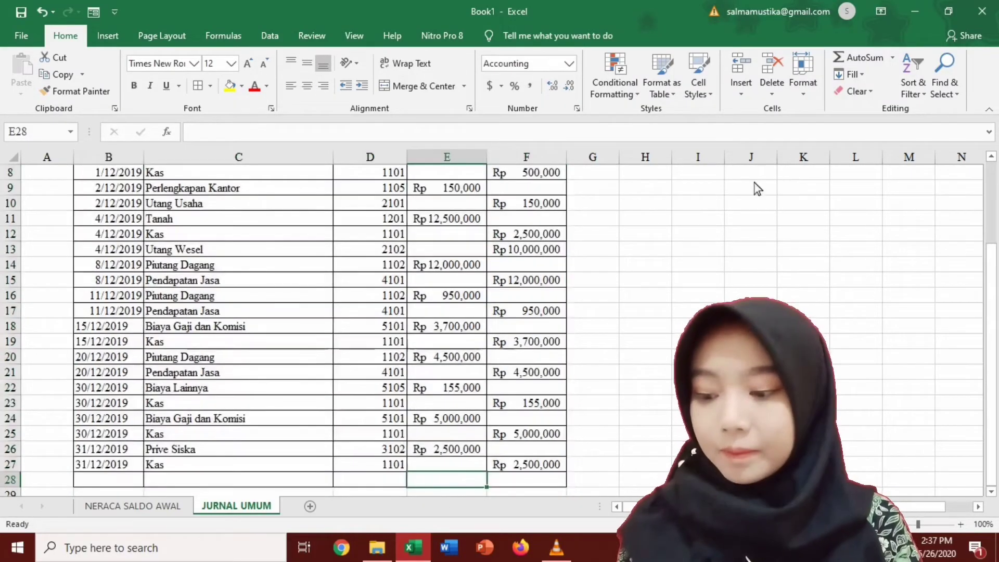
pyautogui.click(870, 57)
pyautogui.moveTo(991, 414); pyautogui.dragTo(991, 333)
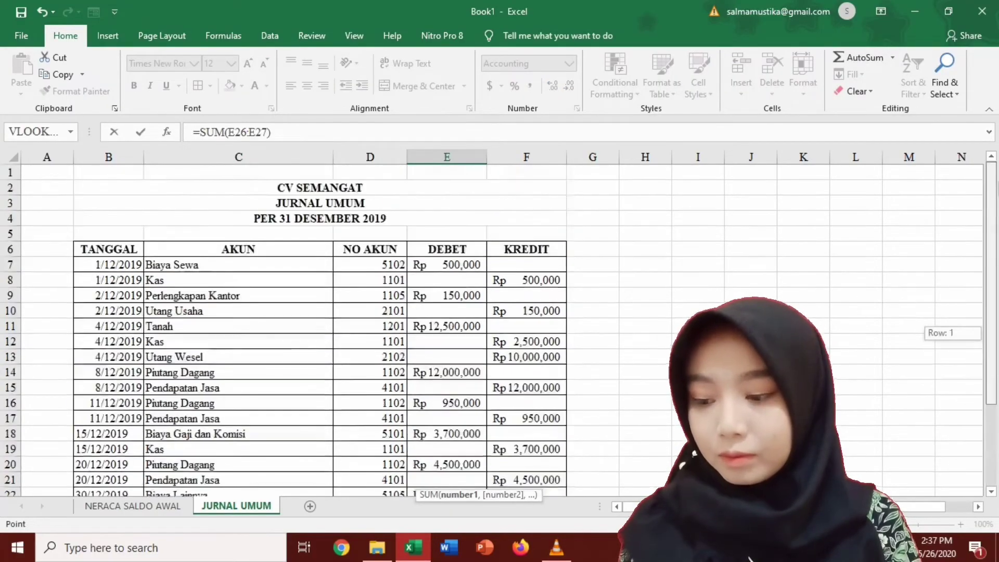
pyautogui.moveTo(463, 264); pyautogui.dragTo(454, 451)
pyautogui.press('Tab')
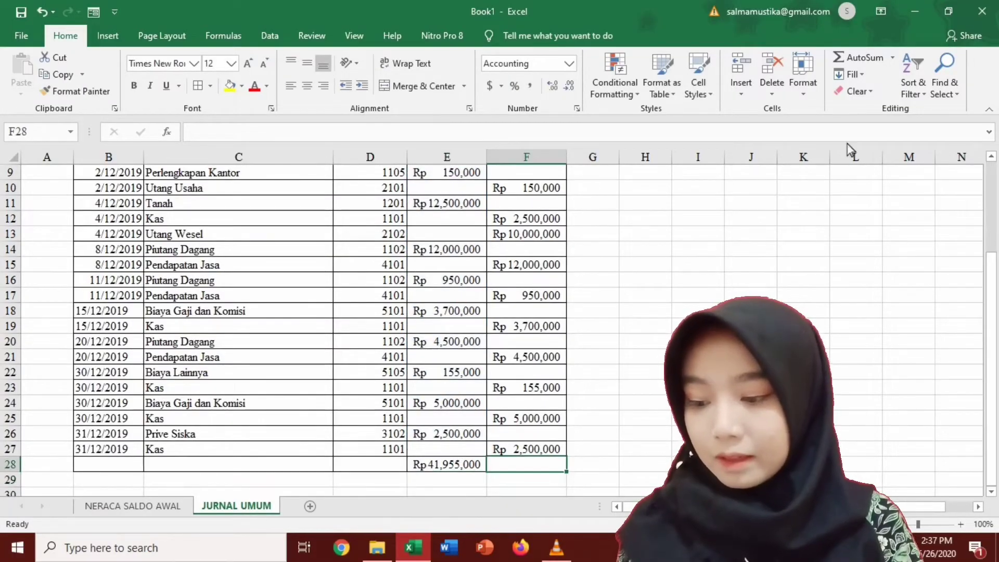
# Total the KREDIT column in F28 with AutoSum over the journal entries in F7:F27.
pyautogui.click(862, 54)
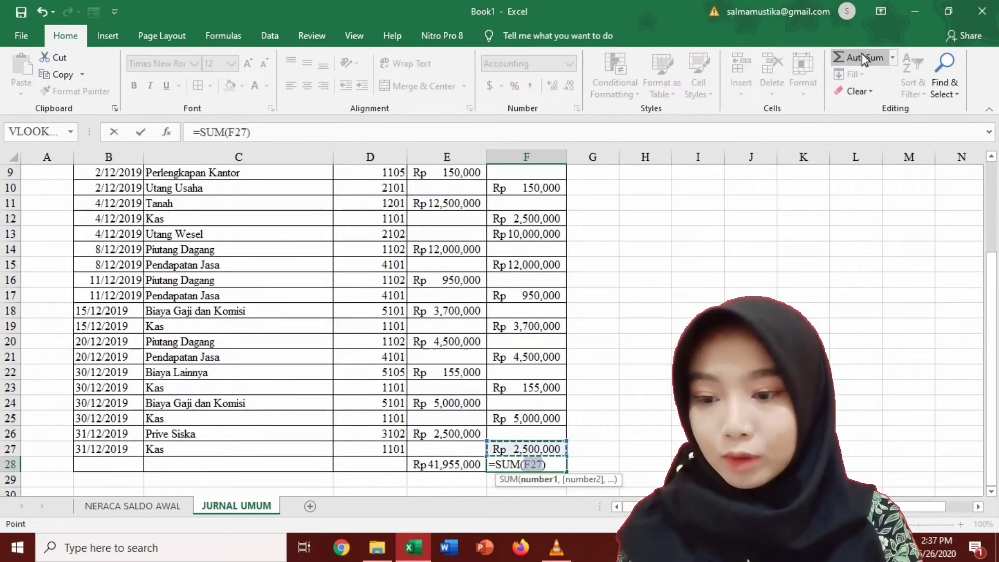
pyautogui.moveTo(991, 385); pyautogui.dragTo(990, 291)
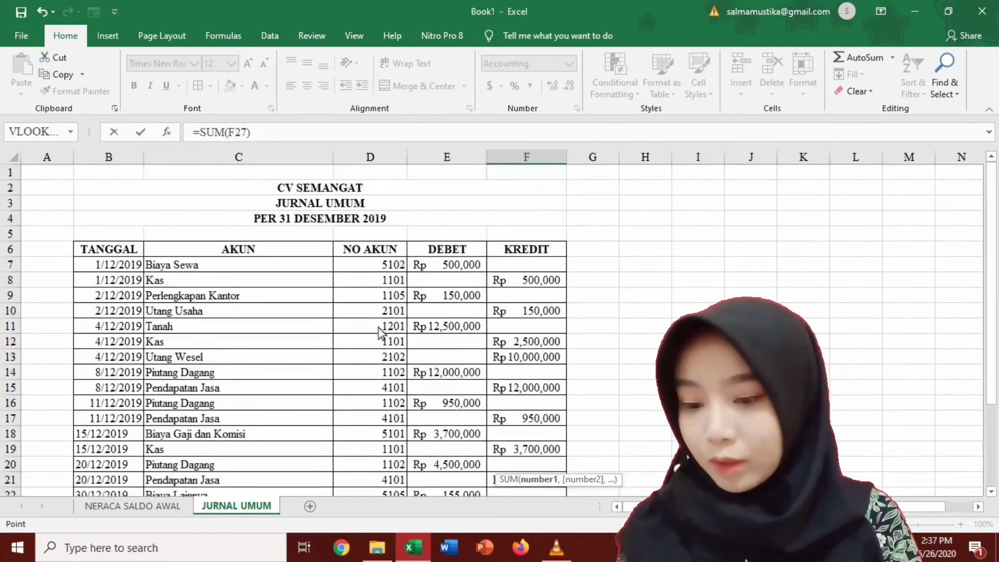
pyautogui.moveTo(526, 264); pyautogui.dragTo(529, 459)
pyautogui.press('Return')
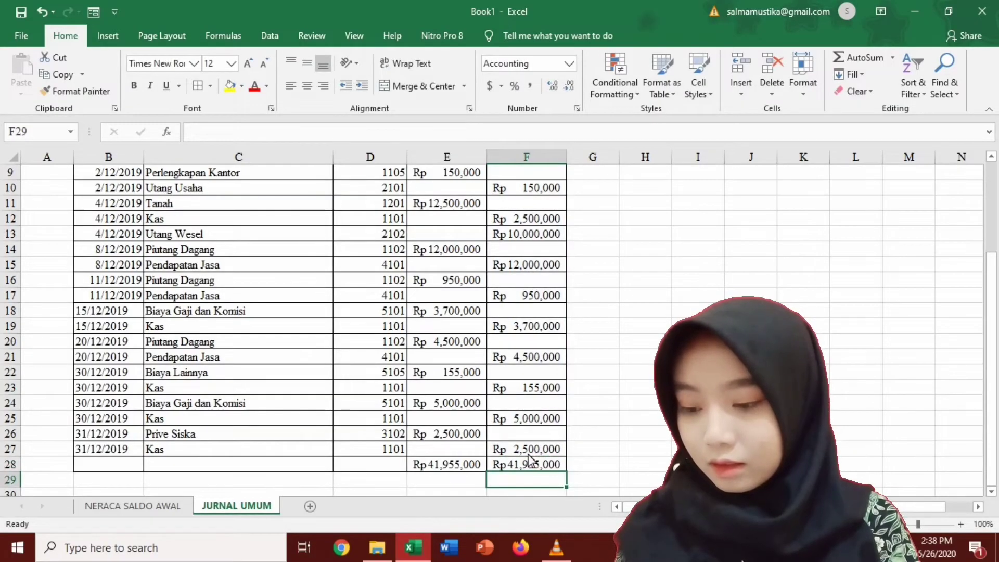
# Merge and center the empty cells B28:D28 in the journal's total row.
pyautogui.press('Left')
pyautogui.press('Up')
pyautogui.press('Left')
pyautogui.hotkey('shift', 'Left')
pyautogui.hotkey('shift', 'Left')
pyautogui.hotkey('shift', 'Left')
pyautogui.hotkey('shift', 'Right')
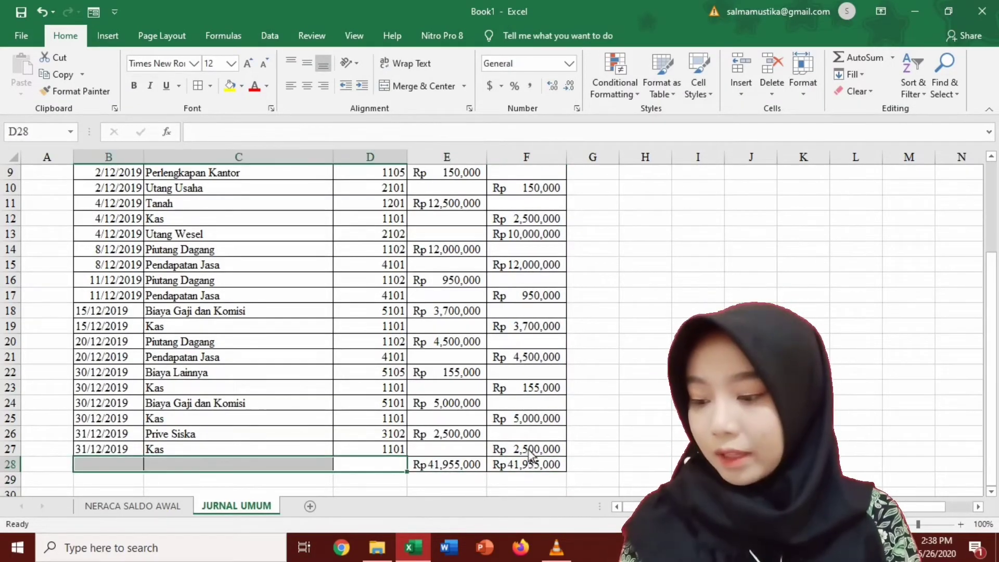
pyautogui.click(438, 89)
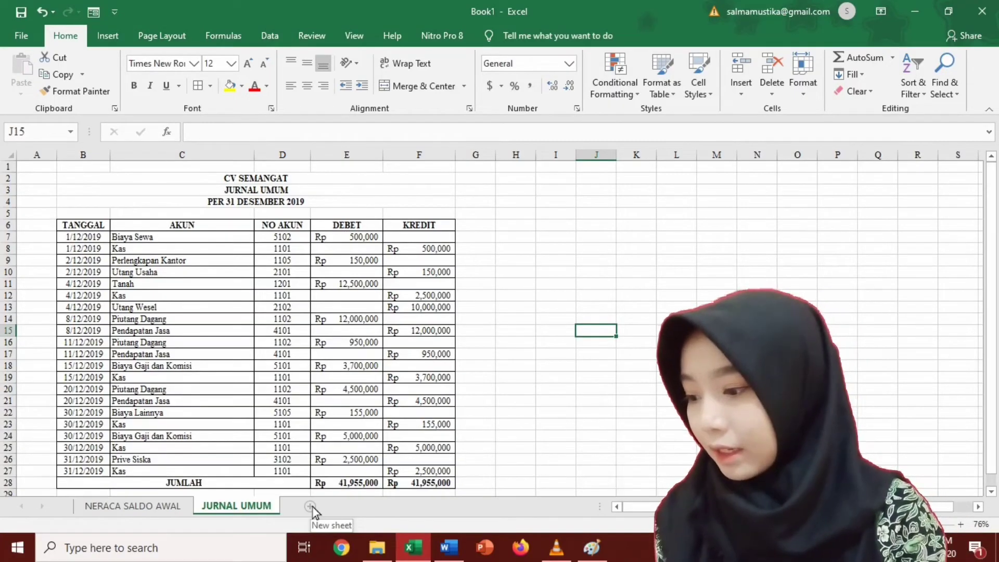
# Add a new sheet after JURNAL UMUM and name it BB AKTIVA LANCAR.
pyautogui.click(310, 508)
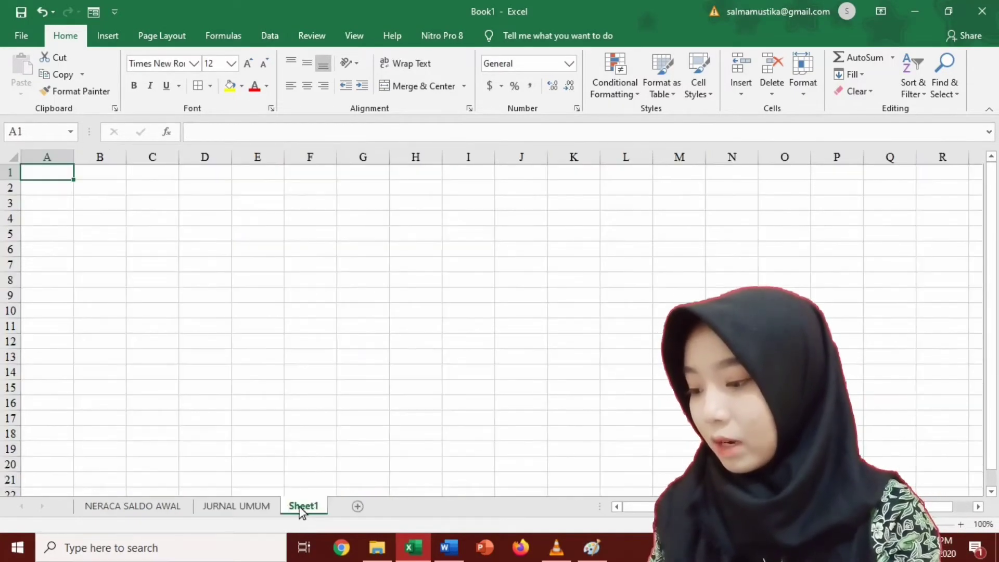
pyautogui.doubleClick(301, 507)
pyautogui.write('BB')
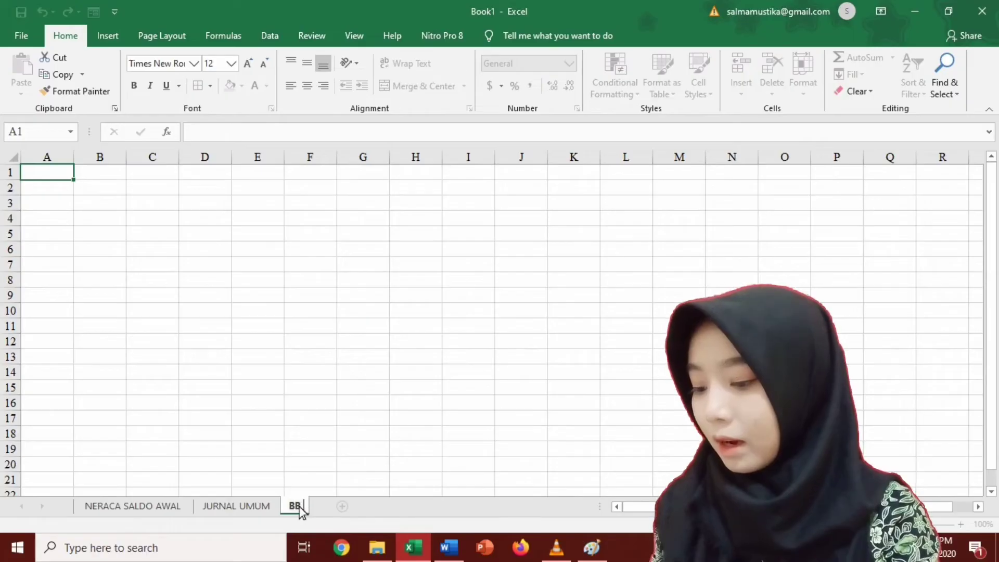
pyautogui.write(' AKTIVA L')
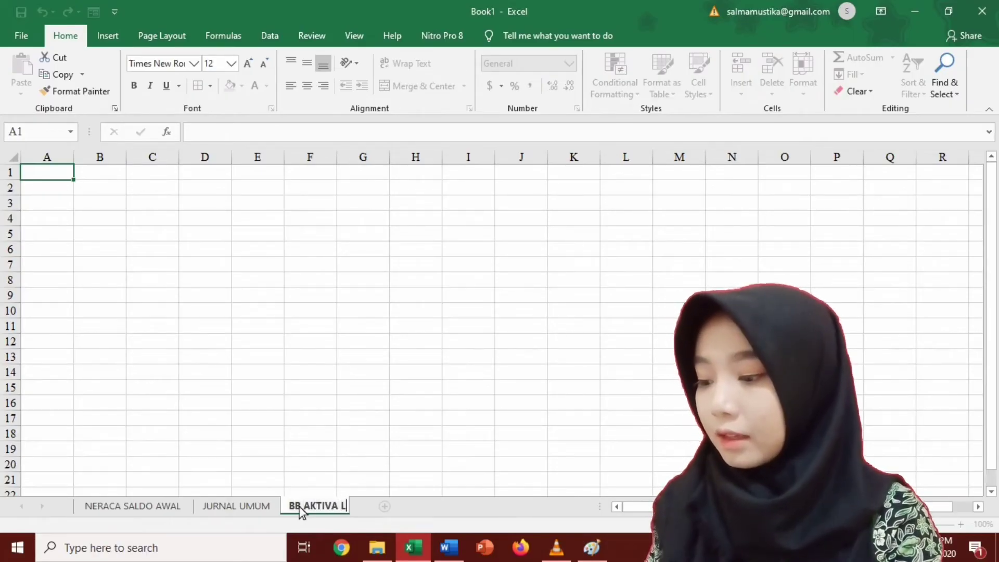
pyautogui.write('ANCAR')
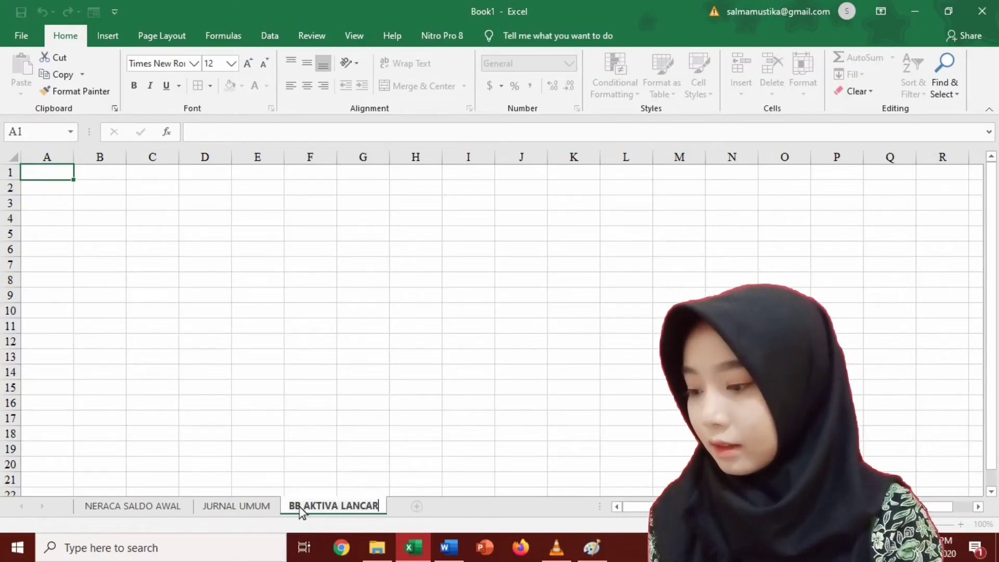
# Add another sheet after BB AKTIVA LANCAR and name it BB AKTIVA TETAP.
pyautogui.click(422, 508)
pyautogui.doubleClick(416, 510)
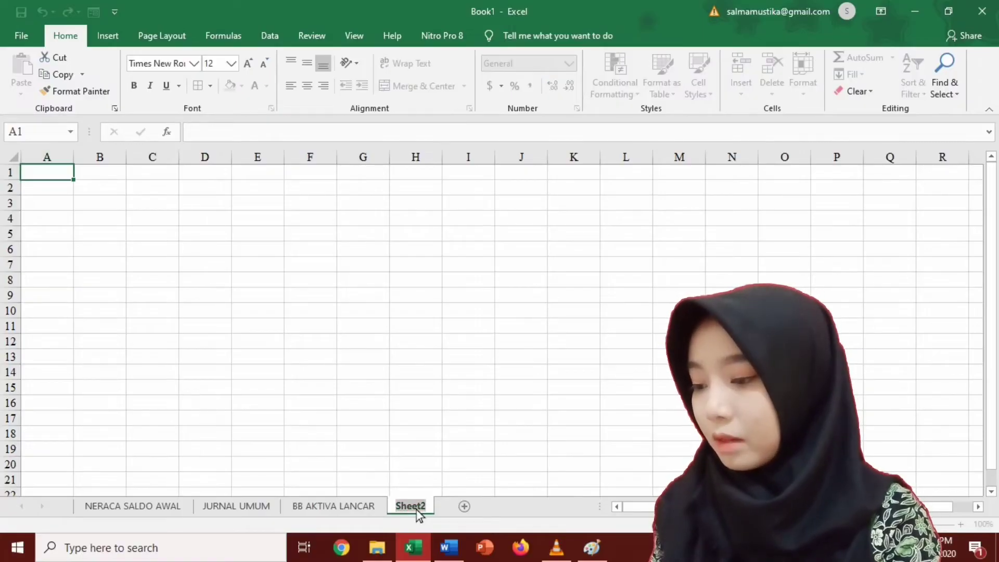
pyautogui.write('BB AKTIVA ')
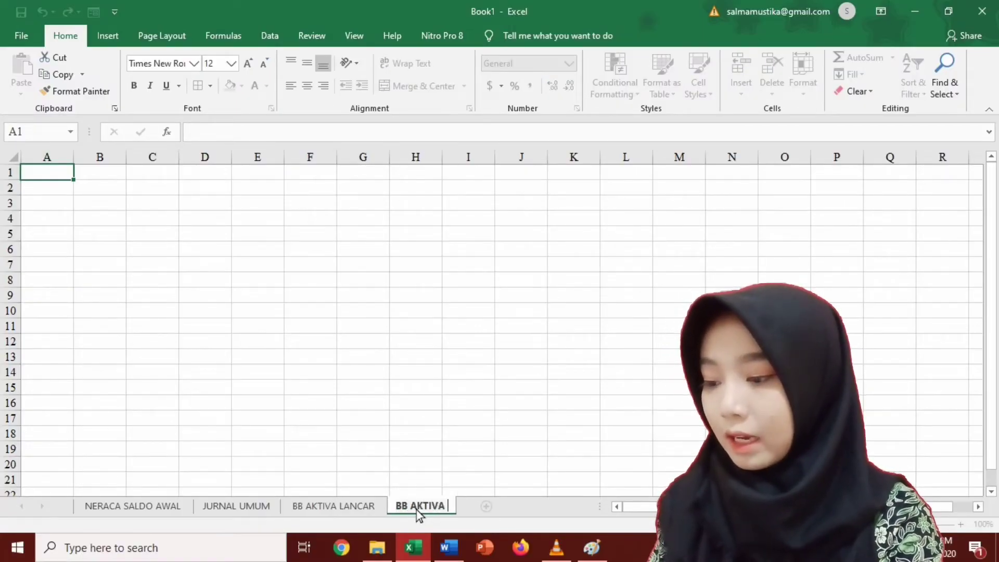
pyautogui.write('TETAP')
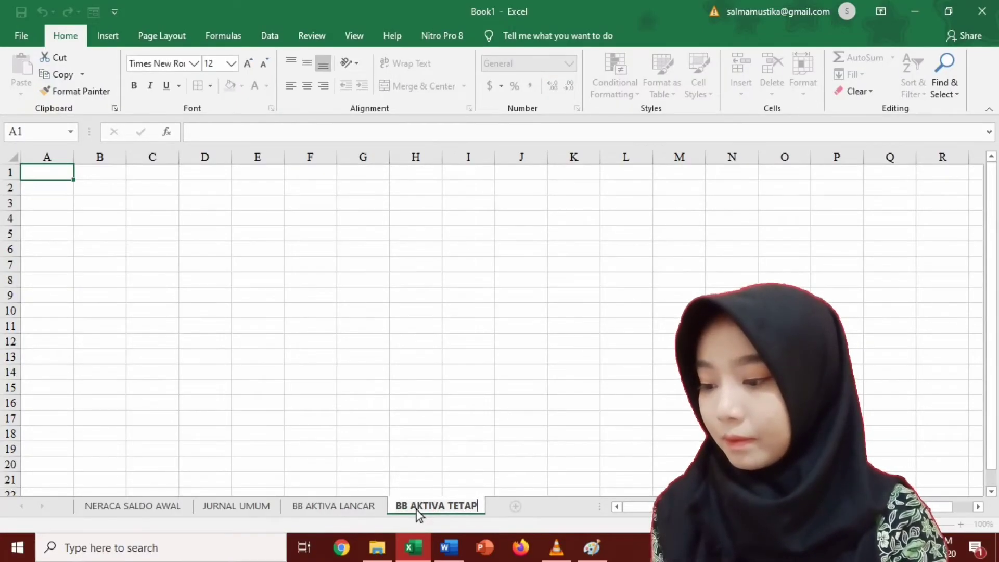
# Add a sheet after BB AKTIVA TETAP and name it BB KEWAJIBAN LANCAR.
pyautogui.click(514, 508)
pyautogui.doubleClick(514, 508)
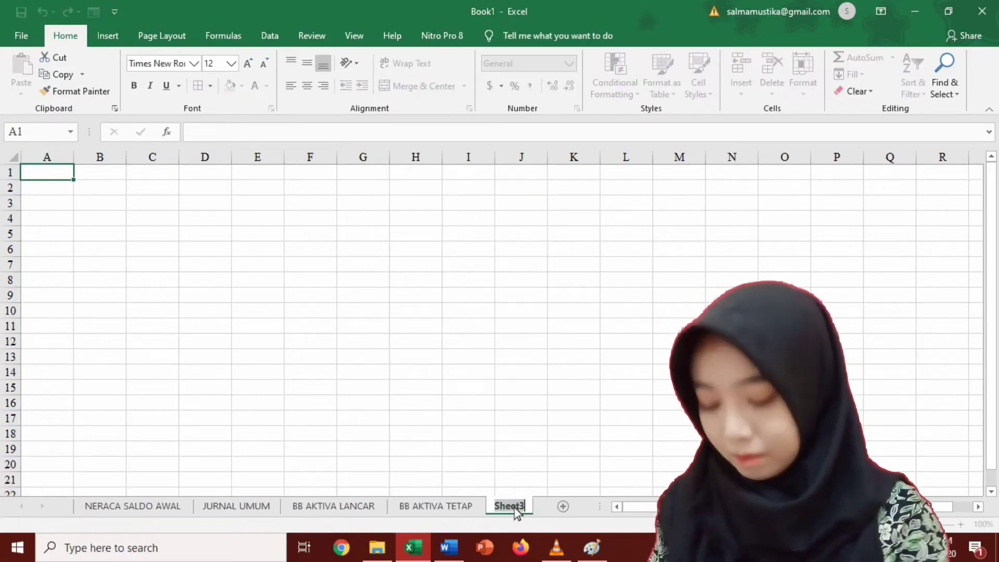
pyautogui.write('B')
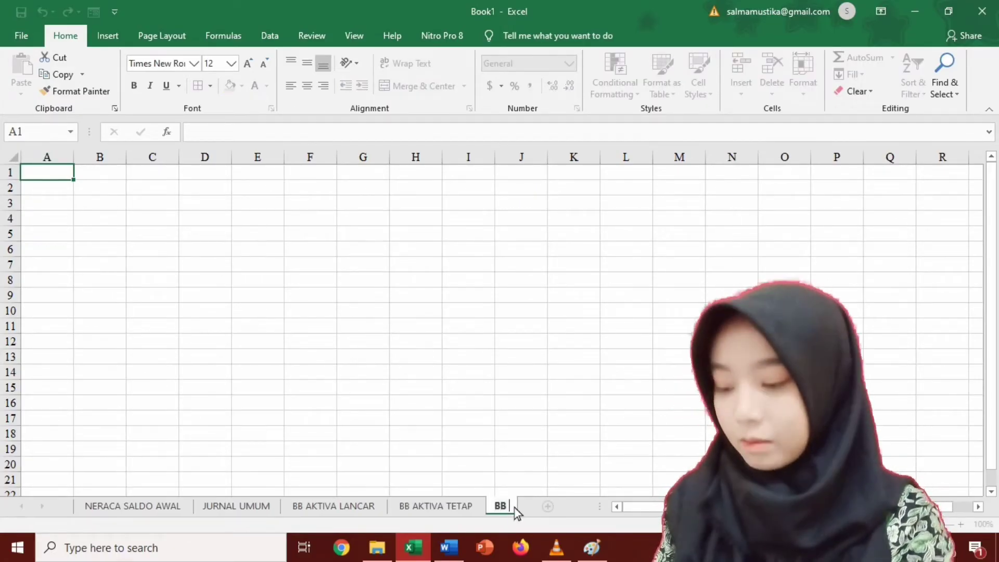
pyautogui.write('B')
pyautogui.write(' KEWAJI')
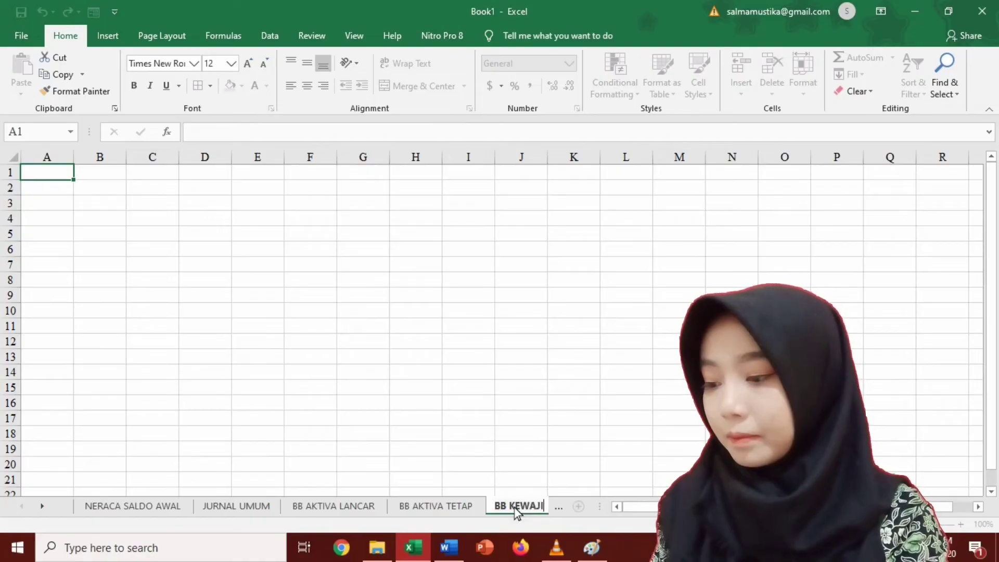
pyautogui.write('BAN LANCAR')
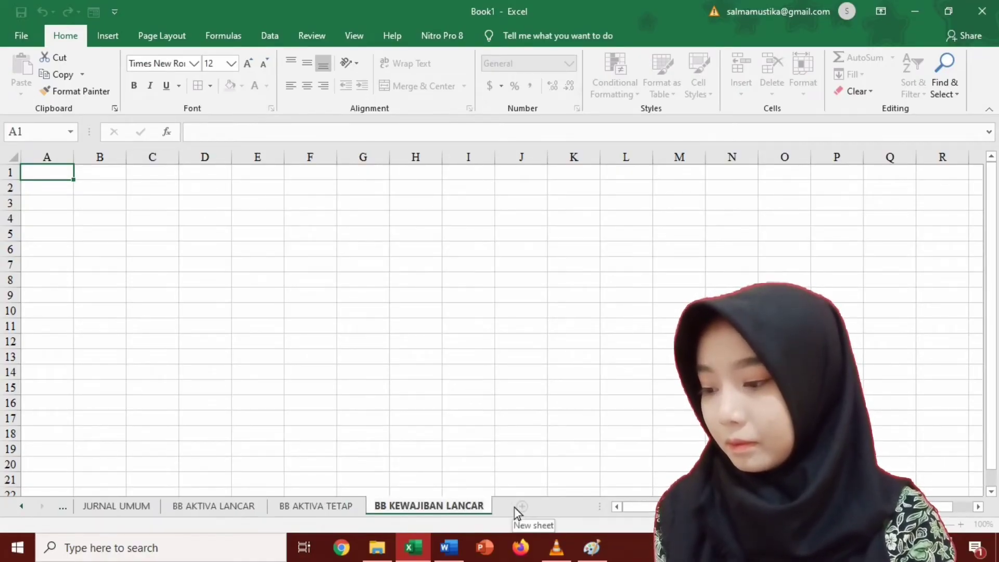
pyautogui.press('Return')
# Add a sheet after BB KEWAJIBAN LANCAR and name it BB MODAL.
pyautogui.click(517, 508)
pyautogui.doubleClick(517, 508)
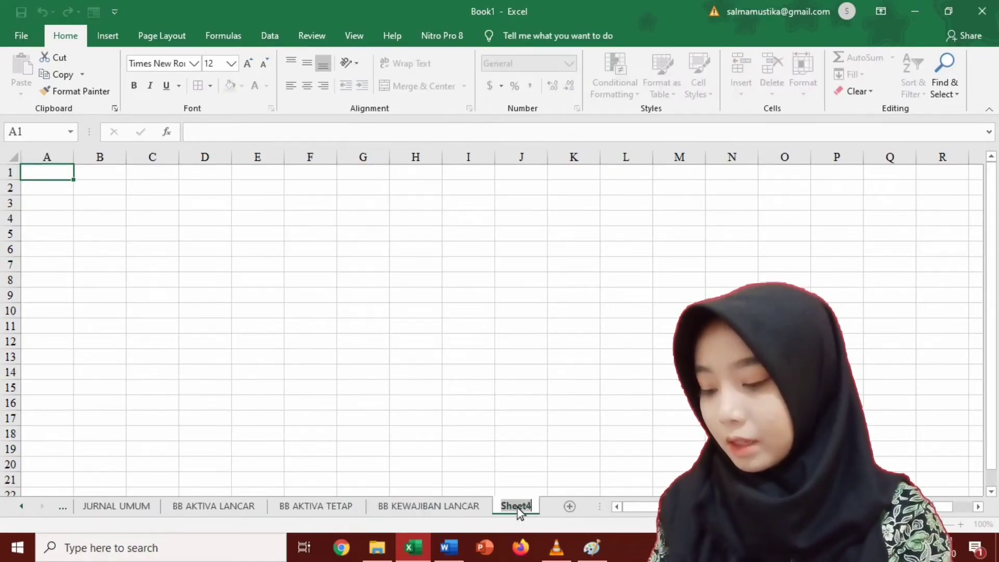
pyautogui.write('BB MO')
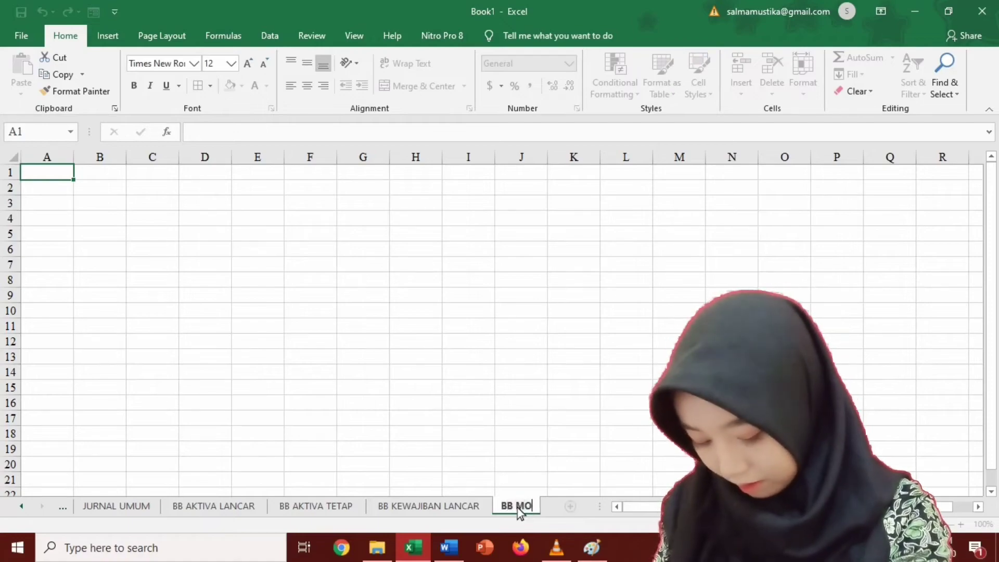
pyautogui.write('DAL')
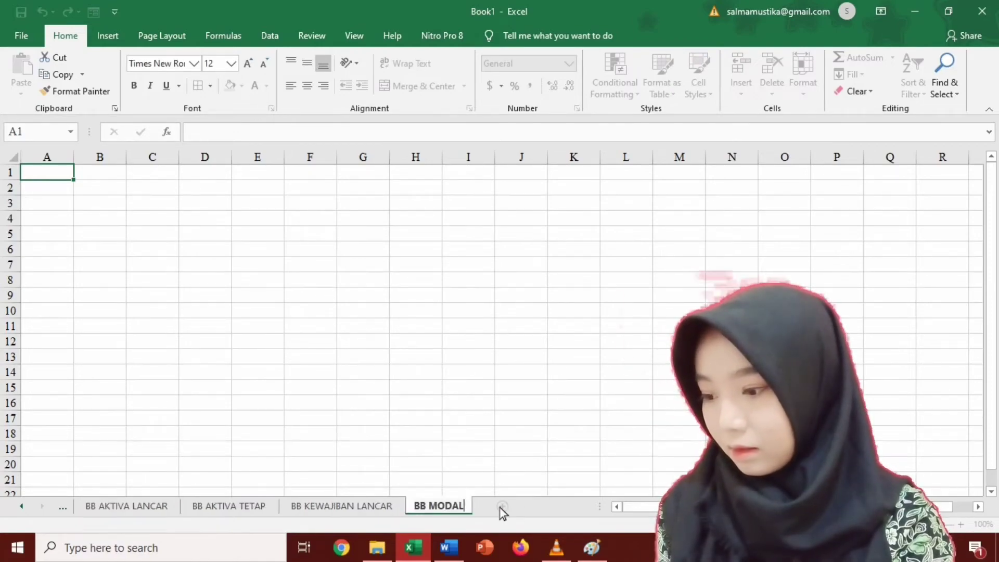
# Add a sheet after BB MODAL and name it BB PENDAPATAN.
pyautogui.click(500, 507)
pyautogui.doubleClick(499, 508)
pyautogui.write('BB ')
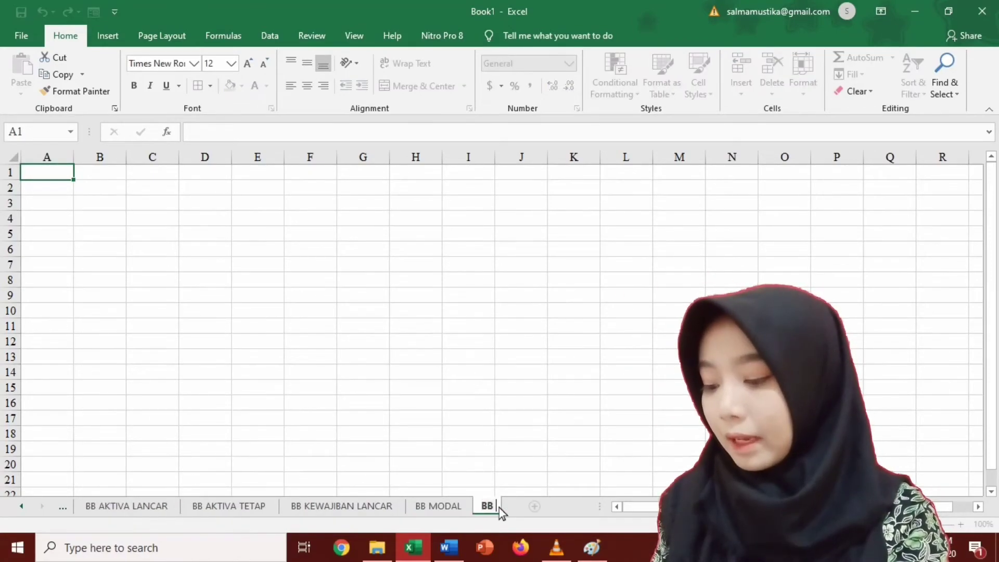
pyautogui.write('PENDAPATAN')
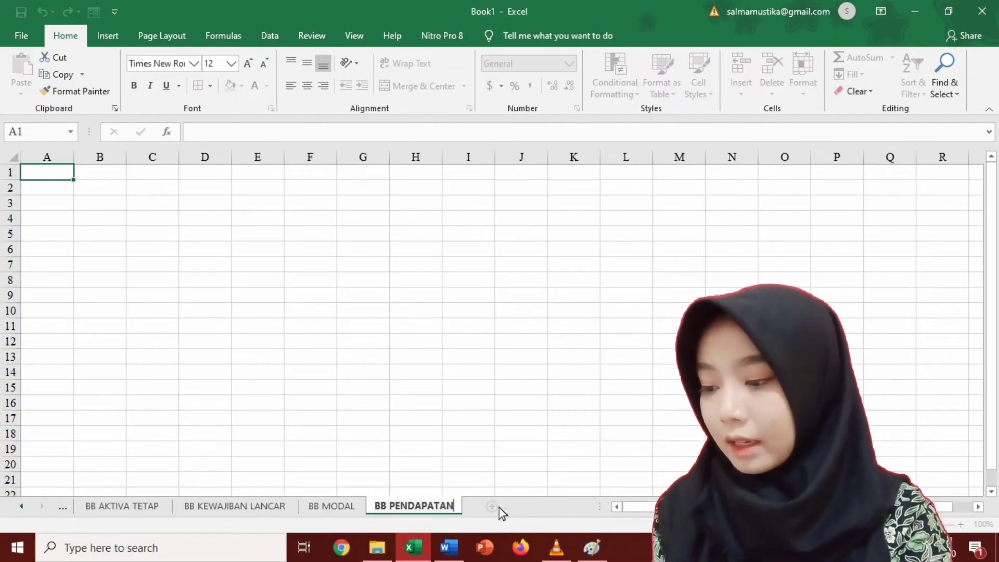
pyautogui.press('Return')
# Add a sheet after BB PENDAPATAN and name it BB BIAYA.
pyautogui.click(498, 508)
pyautogui.doubleClick(501, 509)
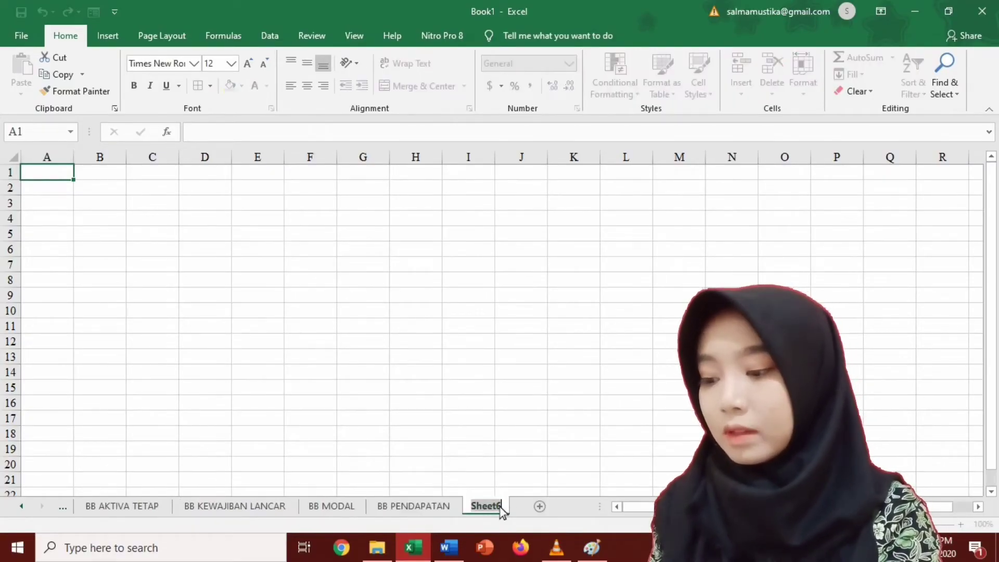
pyautogui.write('BB BIAYA')
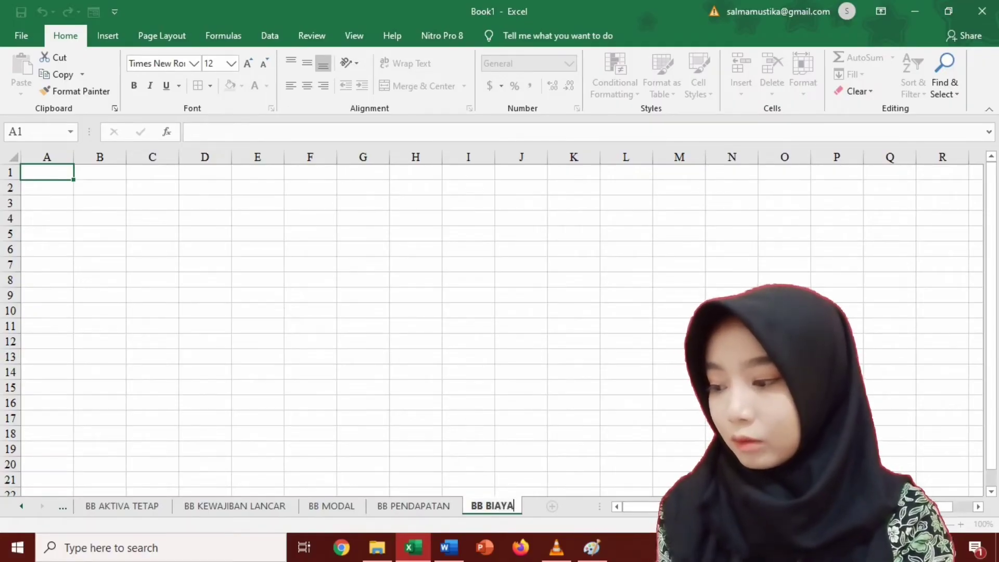
# On the BB AKTIVA LANCAR sheet, enter the titles CV SEMANGAT in B2 and BUKU BESAR in B3.
pyautogui.click(116, 507)
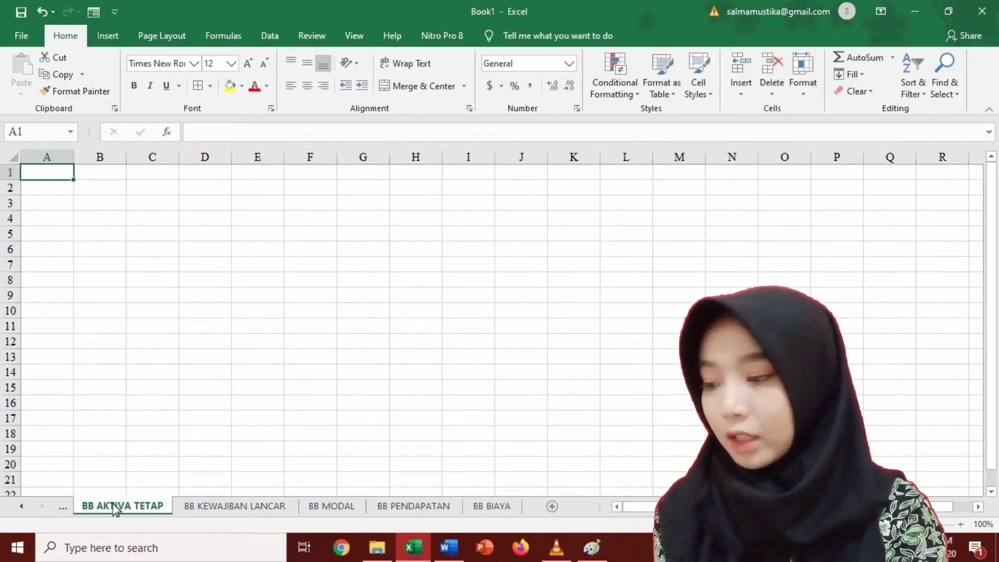
pyautogui.click(21, 506)
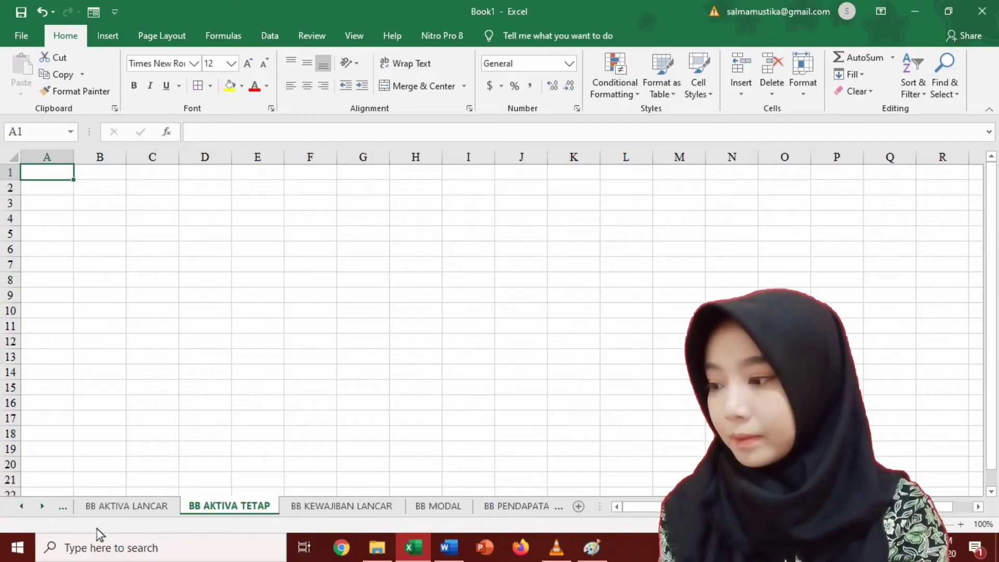
pyautogui.click(119, 508)
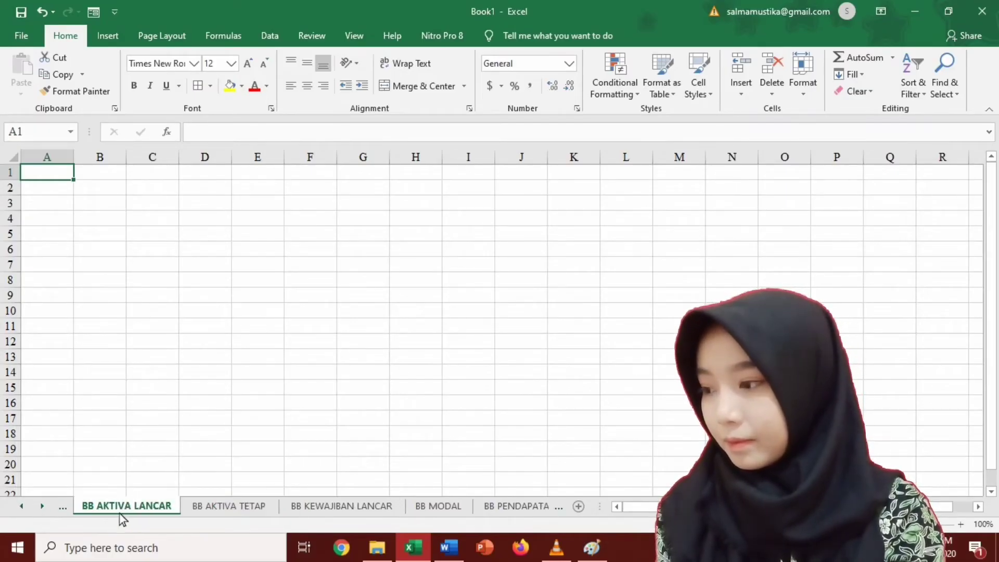
pyautogui.click(94, 193)
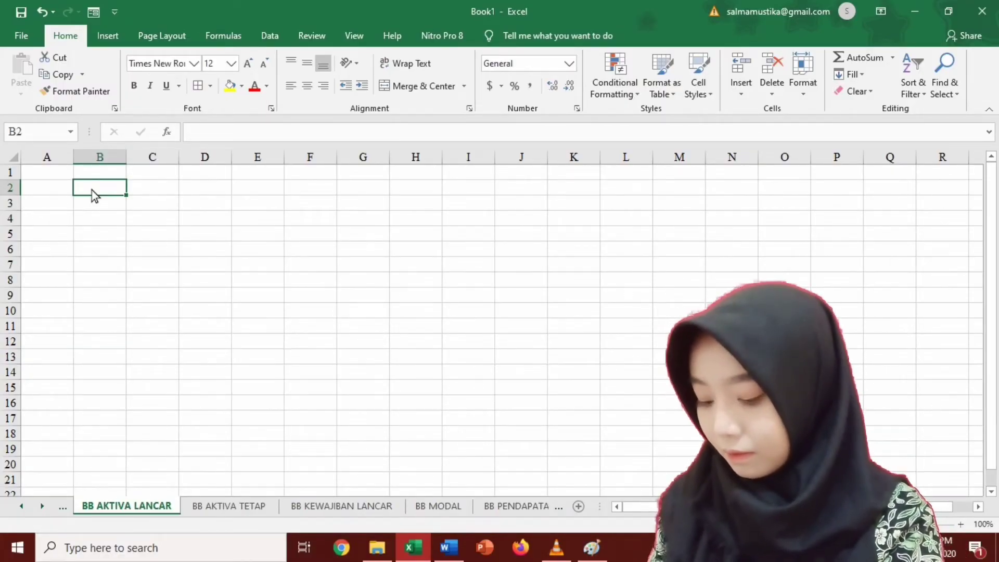
pyautogui.write('CV')
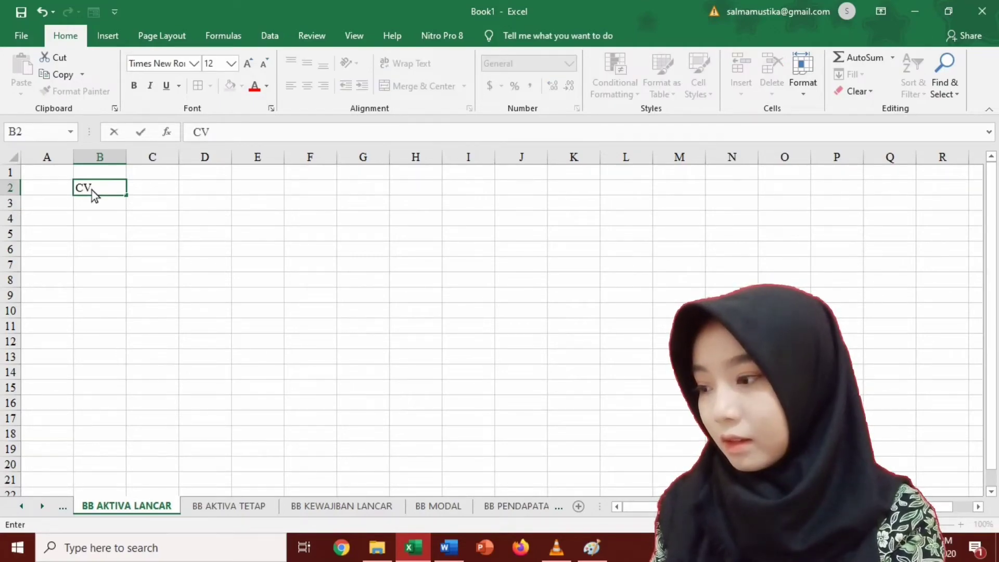
pyautogui.write(' SEMANGAT')
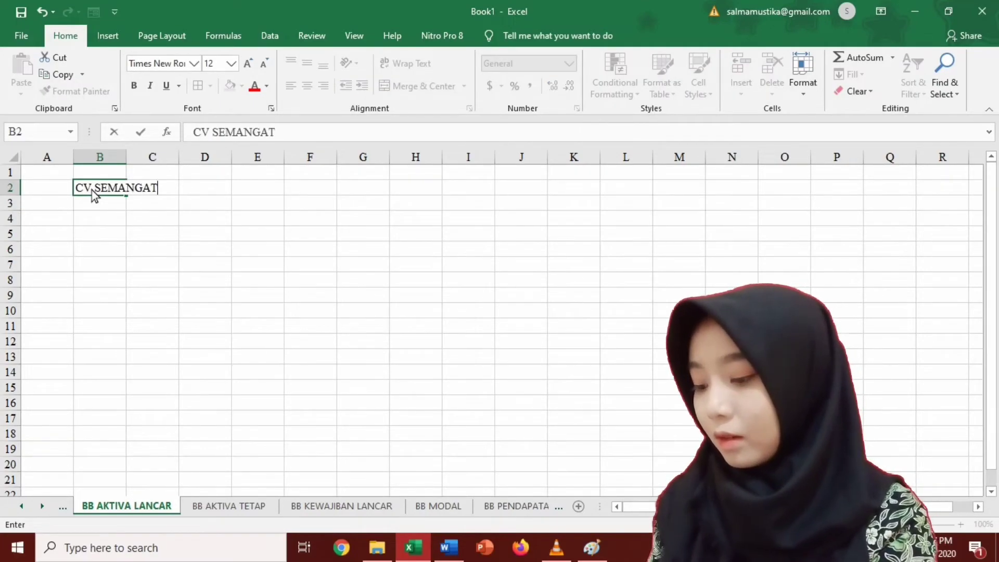
pyautogui.press('Return')
pyautogui.write('BUK')
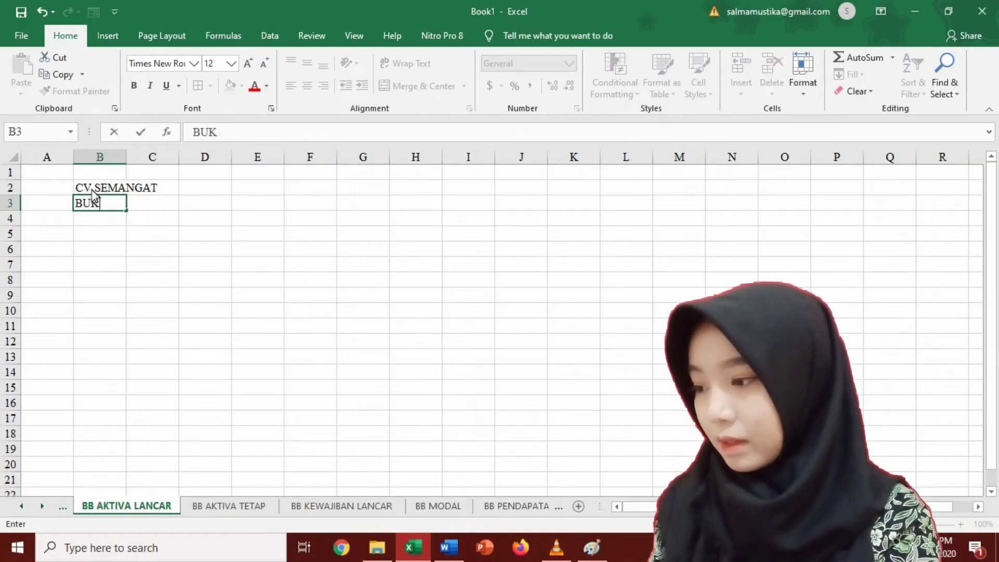
pyautogui.write('U BESAR')
pyautogui.press('Return')
pyautogui.press('Return')
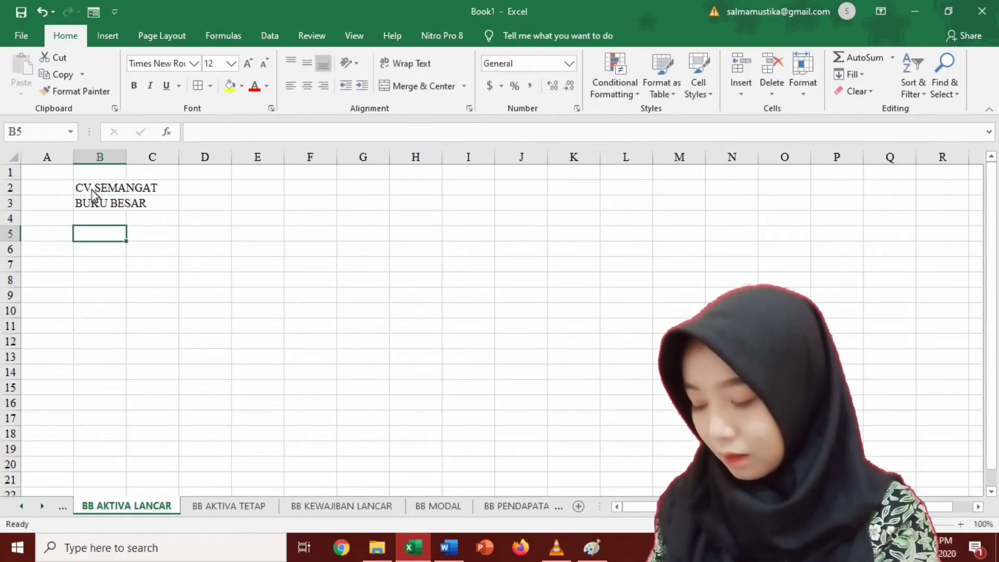
# Enter the ledger column headers TANGGAL, AKUN, NO AKUN, DEBET and KREDIT in B5:F5.
pyautogui.write('TANGGAL')
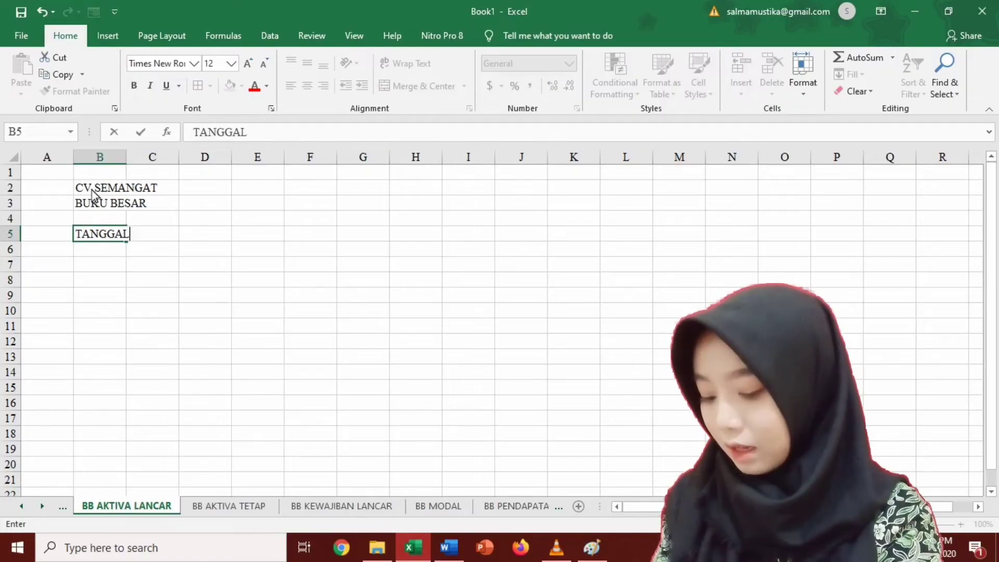
pyautogui.press('Tab')
pyautogui.write('AKUN')
pyautogui.press('Tab')
pyautogui.write('NO')
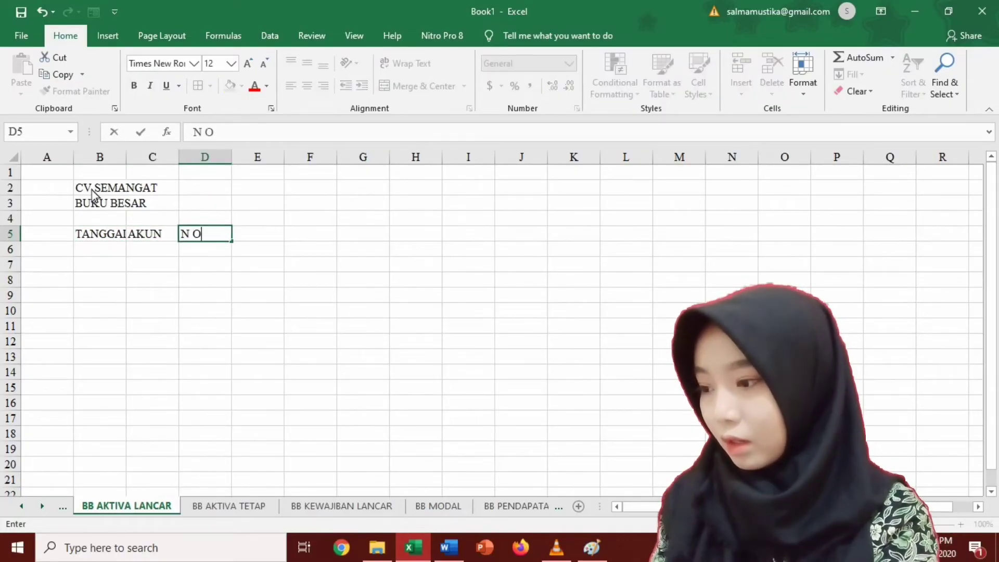
pyautogui.press('BackSpace')
pyautogui.write('O AKUN')
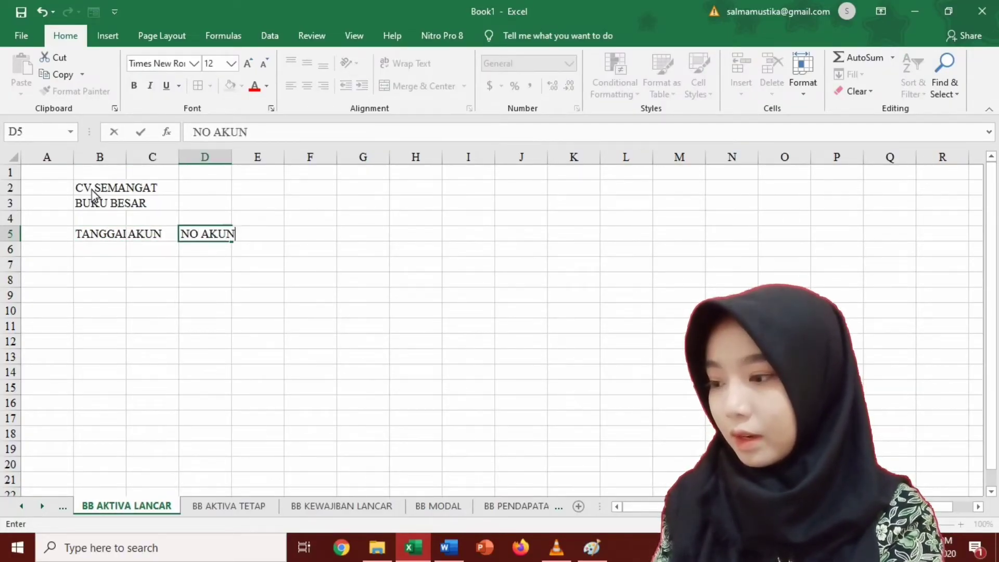
pyautogui.press('Tab')
pyautogui.write('DEBET')
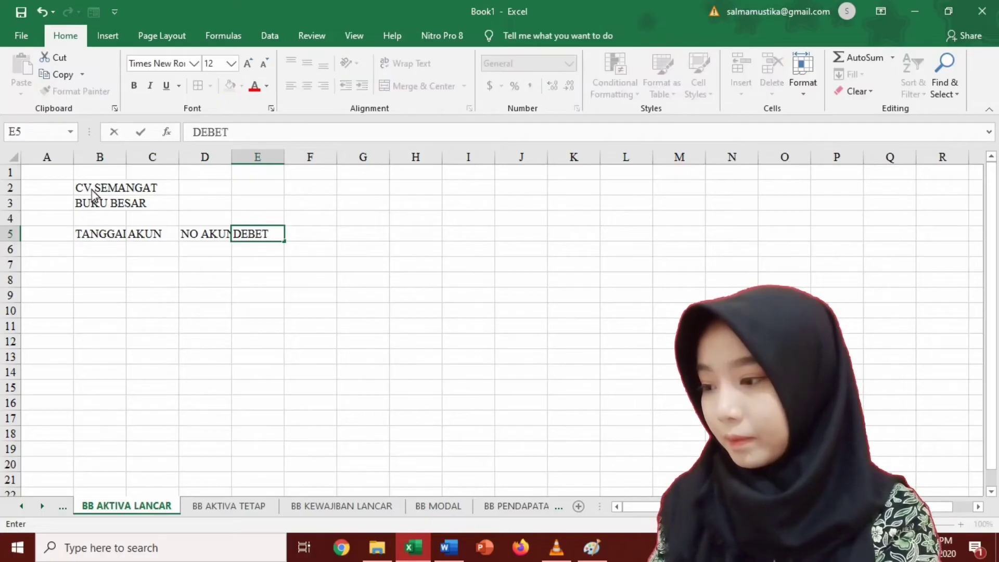
pyautogui.press('Tab')
pyautogui.write('KREDIT')
pyautogui.press('Return')
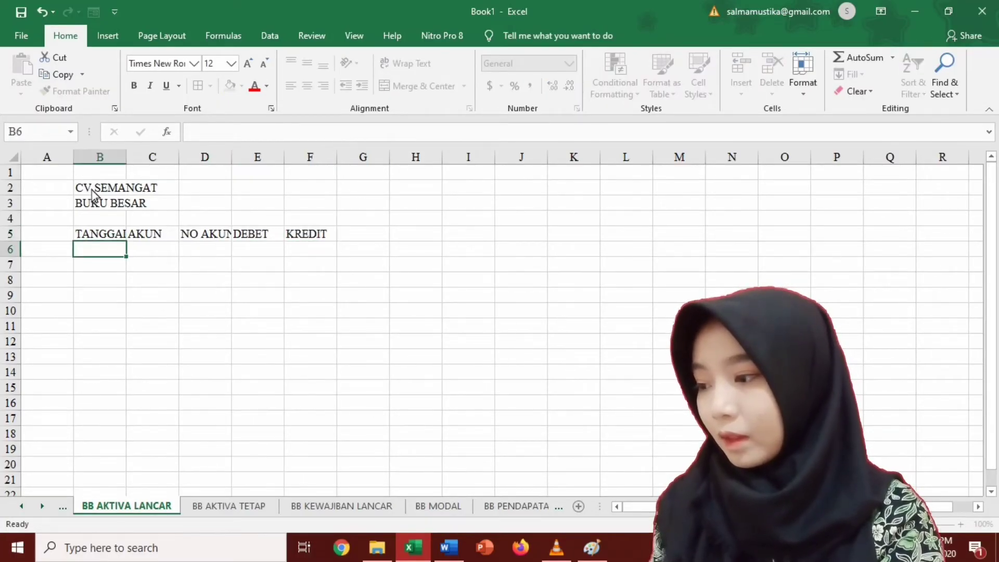
# Insert two blank rows at row 4, between the BUKU BESAR title and the ledger column headers.
pyautogui.press('Up')
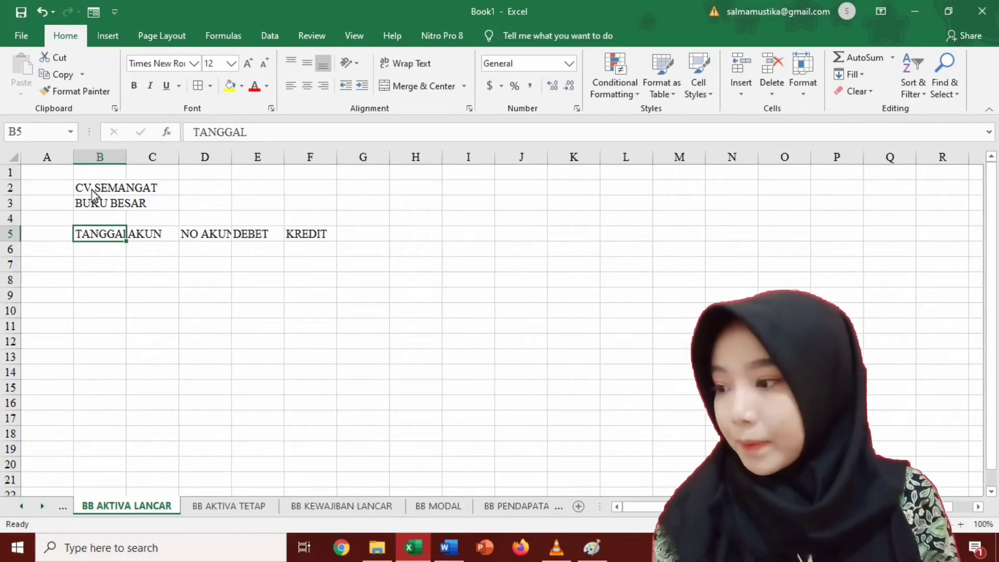
pyautogui.click(94, 196)
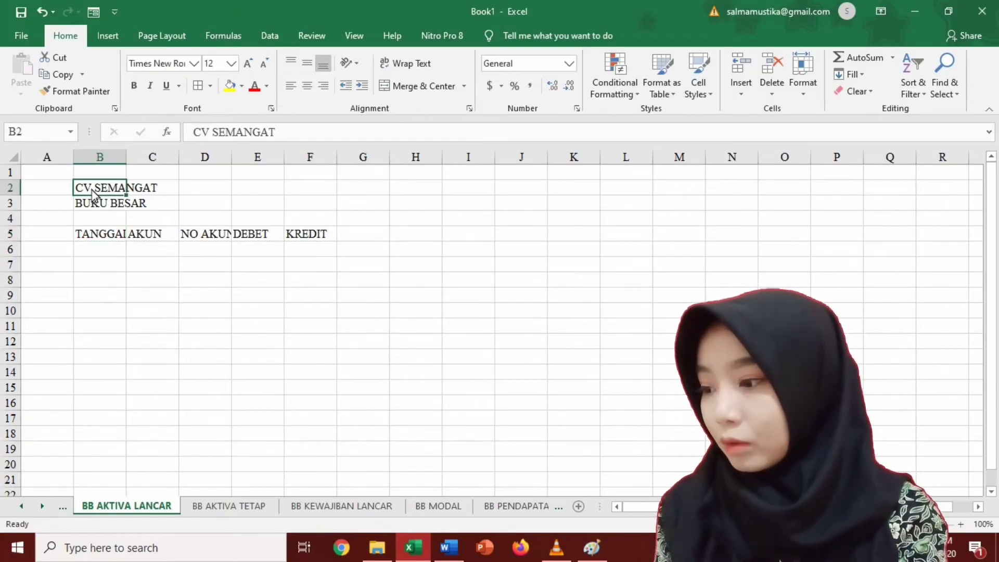
pyautogui.moveTo(94, 195); pyautogui.dragTo(95, 196)
pyautogui.press('Down')
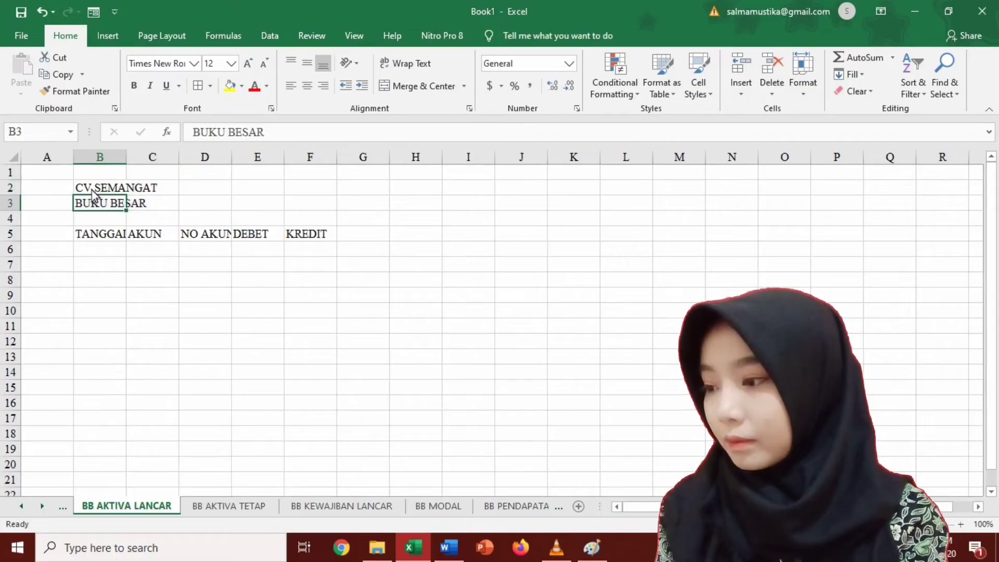
pyautogui.press('Down')
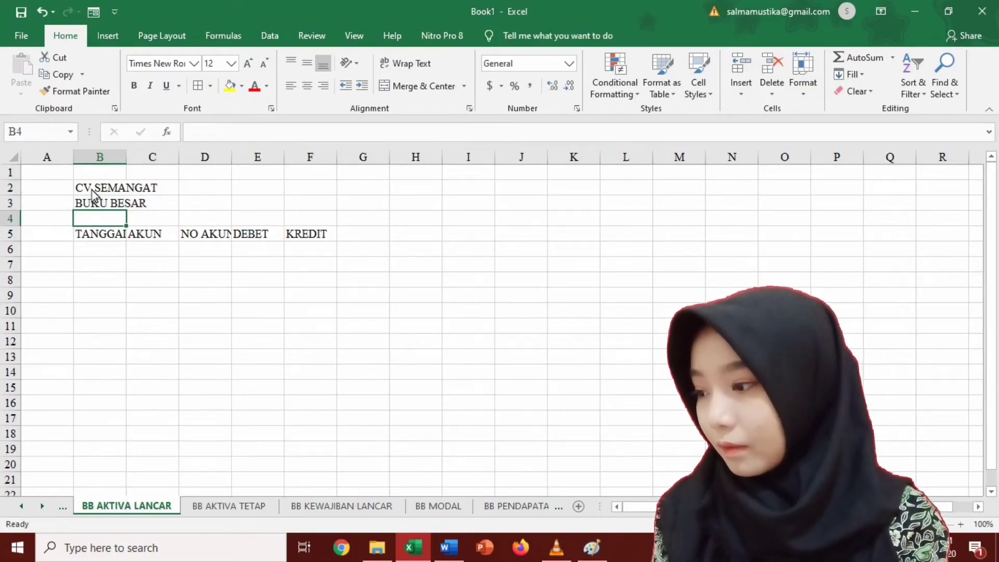
pyautogui.click(11, 219)
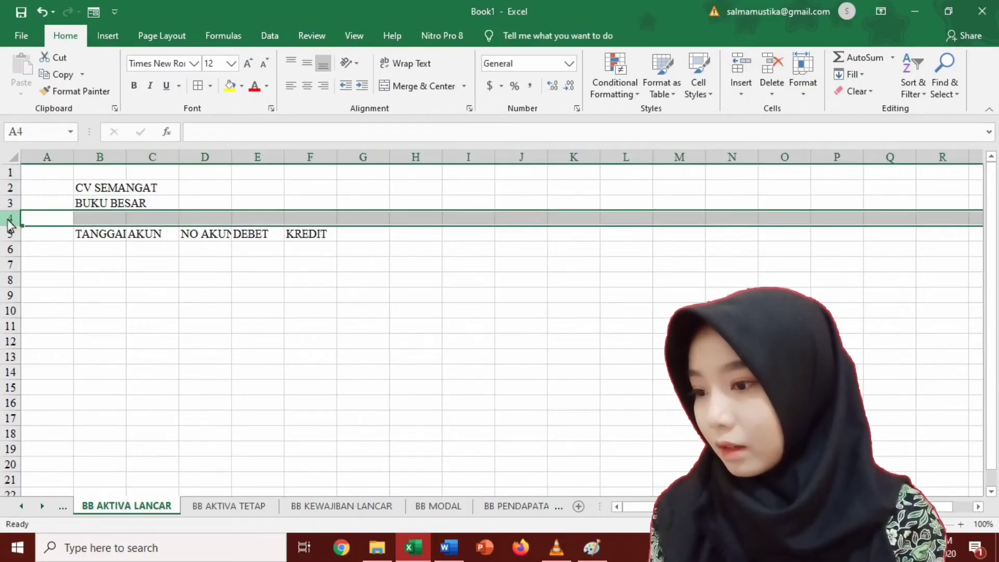
pyautogui.click(741, 73)
pyautogui.click(741, 76)
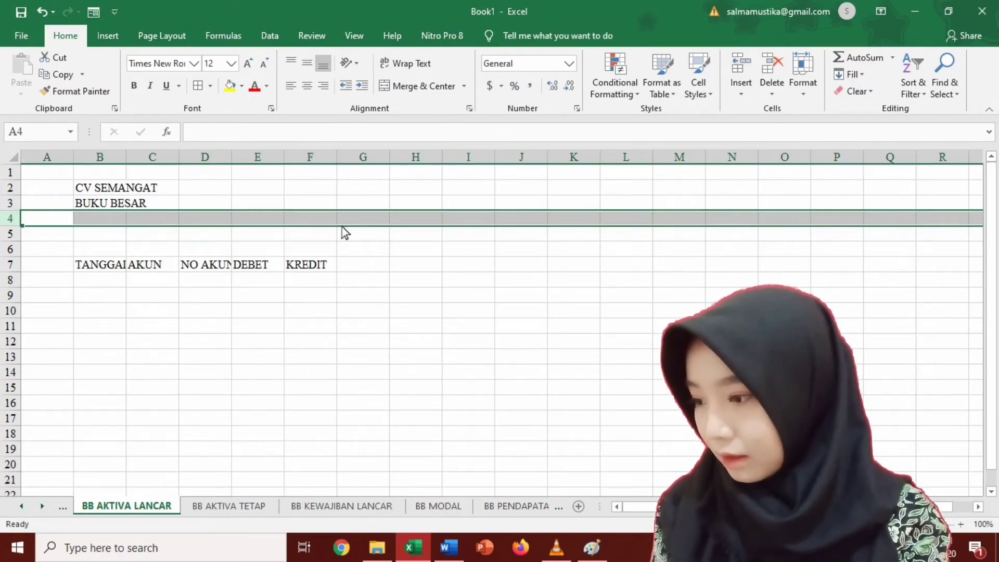
# Enter the label NO AKUN in F5 and the account number 1101 in F6 above the KREDIT header.
pyautogui.click(315, 238)
pyautogui.write('NO AKUN')
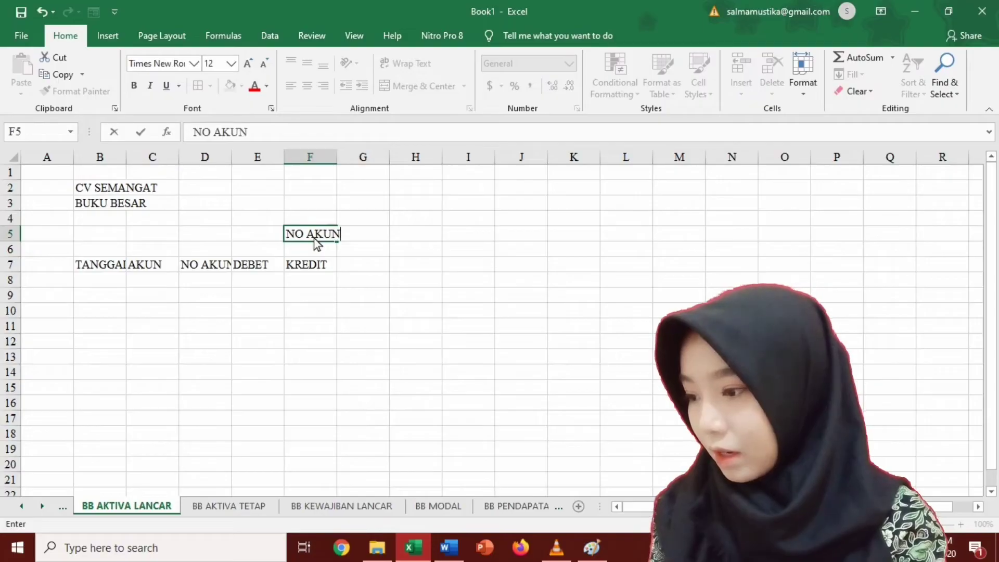
pyautogui.press('Tab')
pyautogui.press('Return')
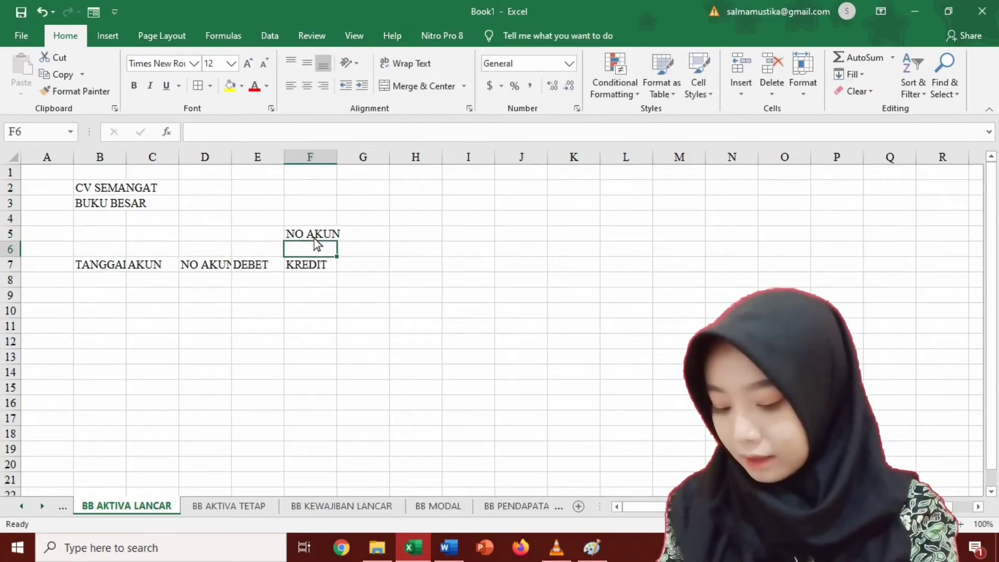
pyautogui.write('11')
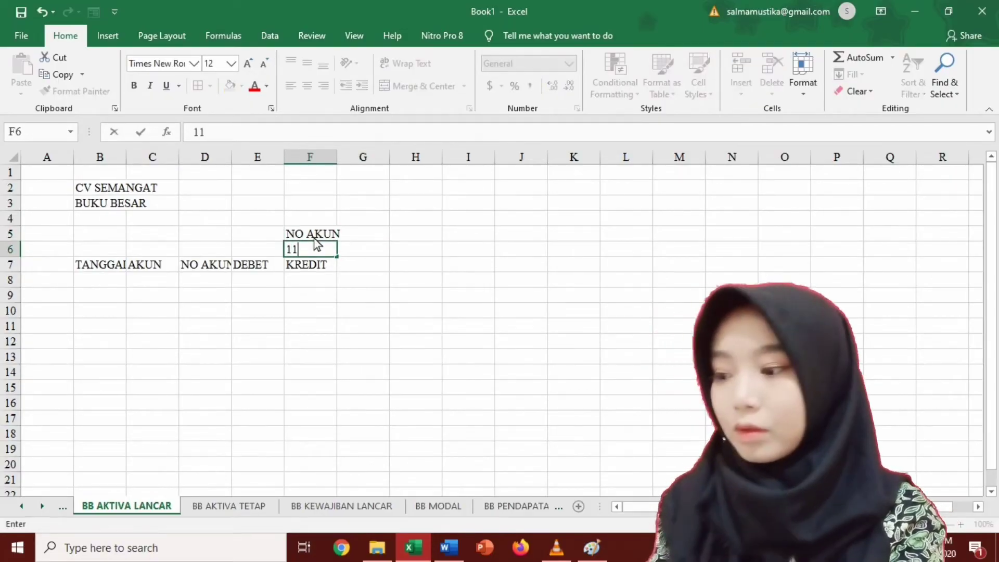
pyautogui.write('01')
pyautogui.press('Return')
pyautogui.press('Left')
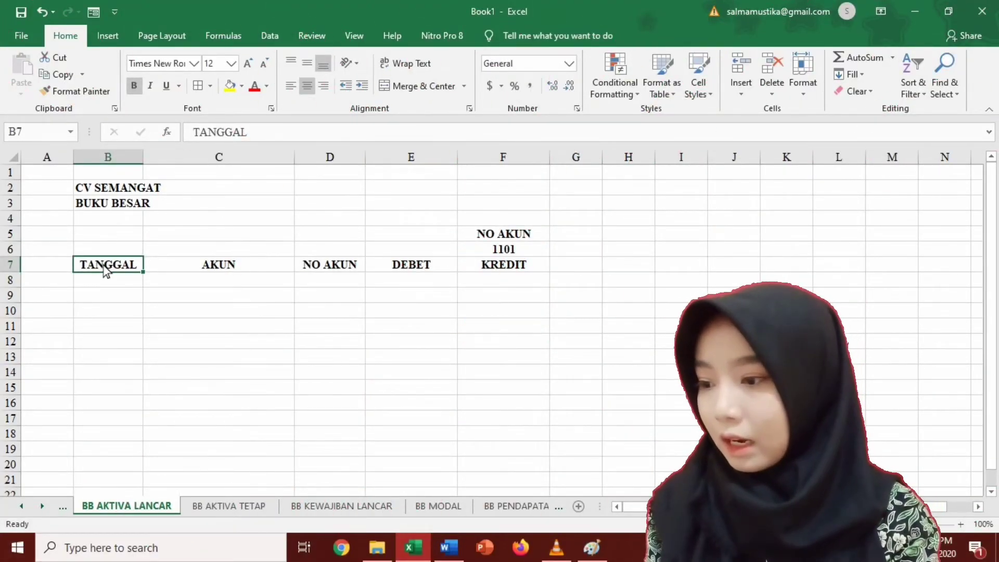
# Start a VLOOKUP function in C6 with the account number in F6 as the lookup value.
pyautogui.click(238, 254)
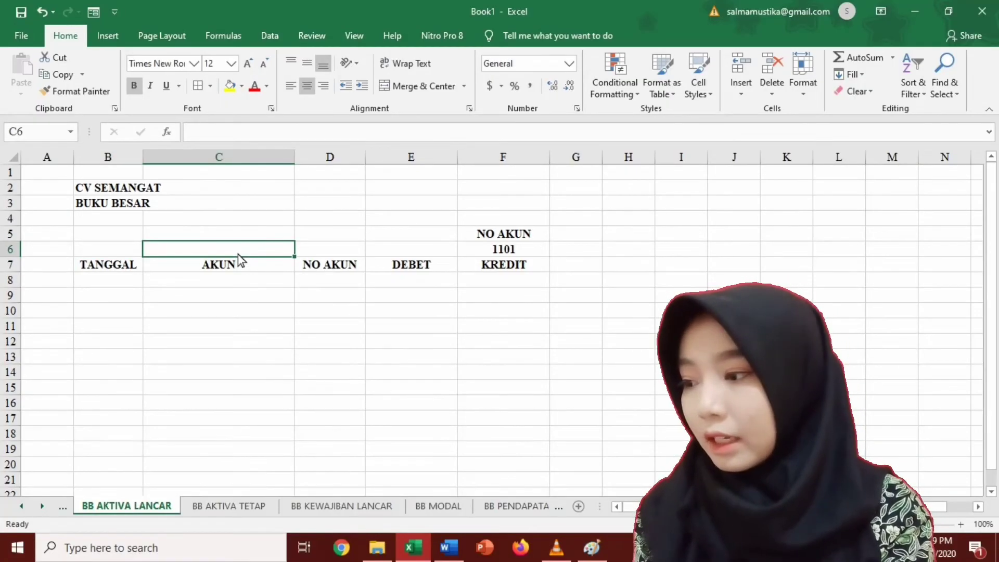
pyautogui.click(167, 132)
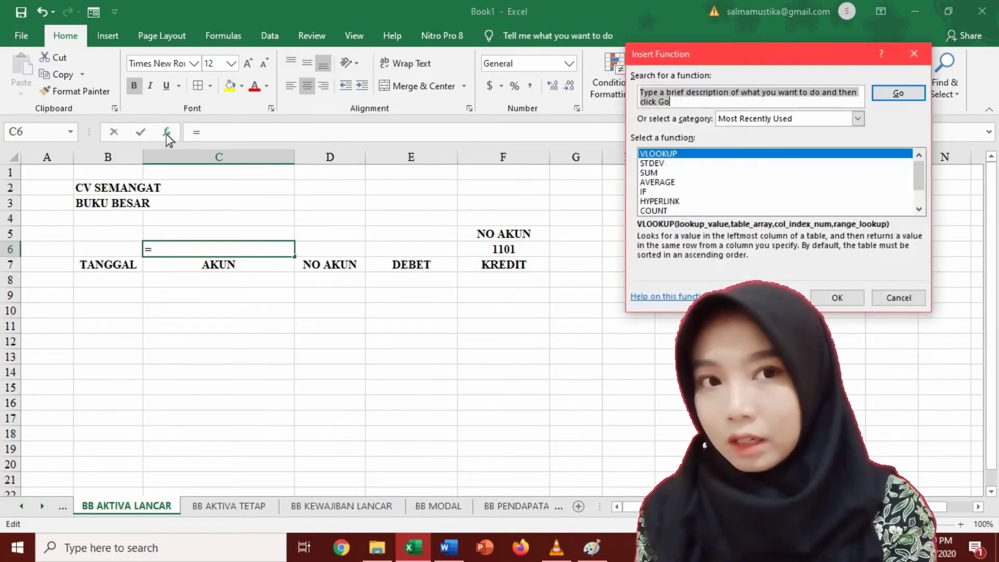
pyautogui.click(824, 299)
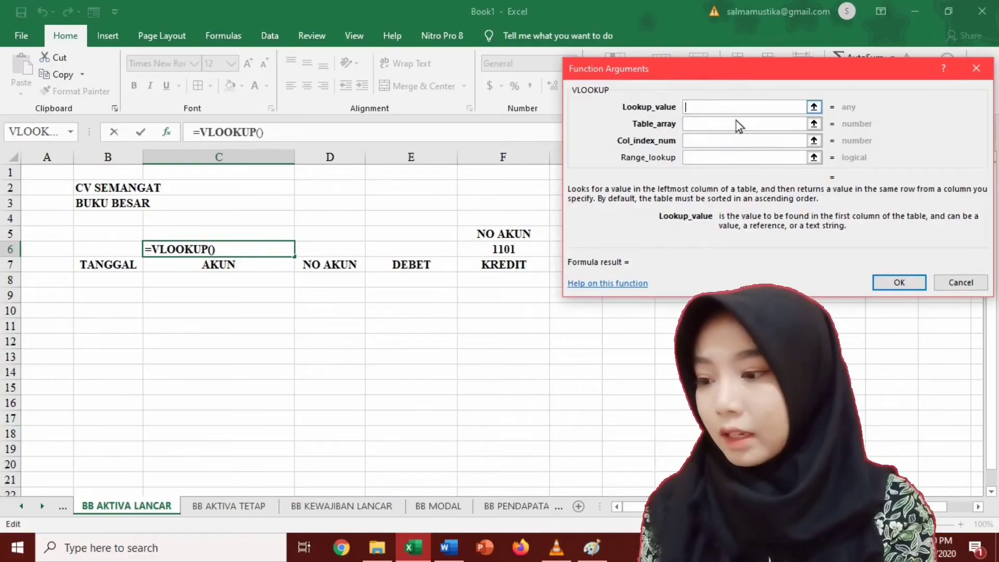
pyautogui.click(513, 252)
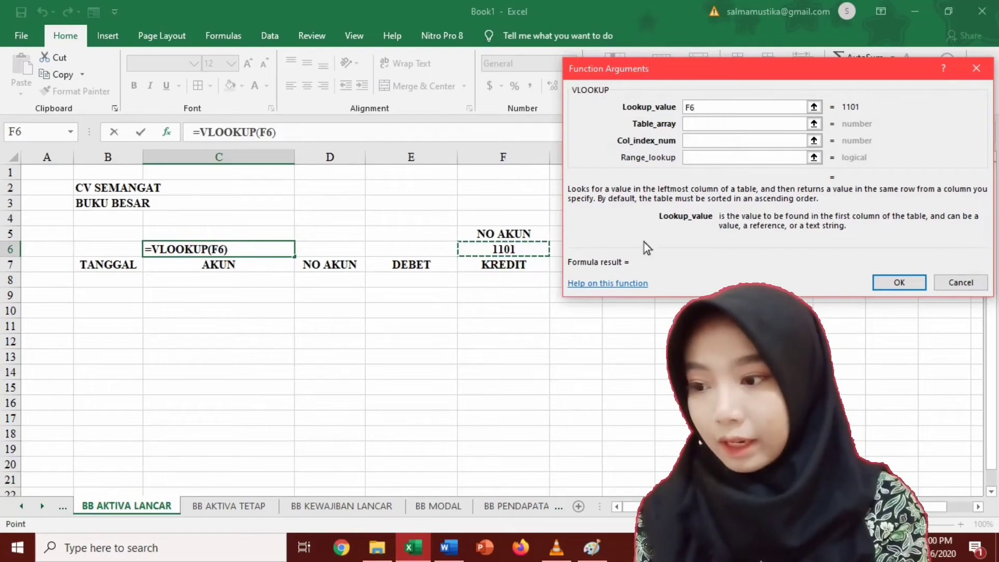
# Set the VLOOKUP table array to the absolute range $B$6:$C$37 on the NERACA SALDO AWAL sheet.
pyautogui.click(706, 124)
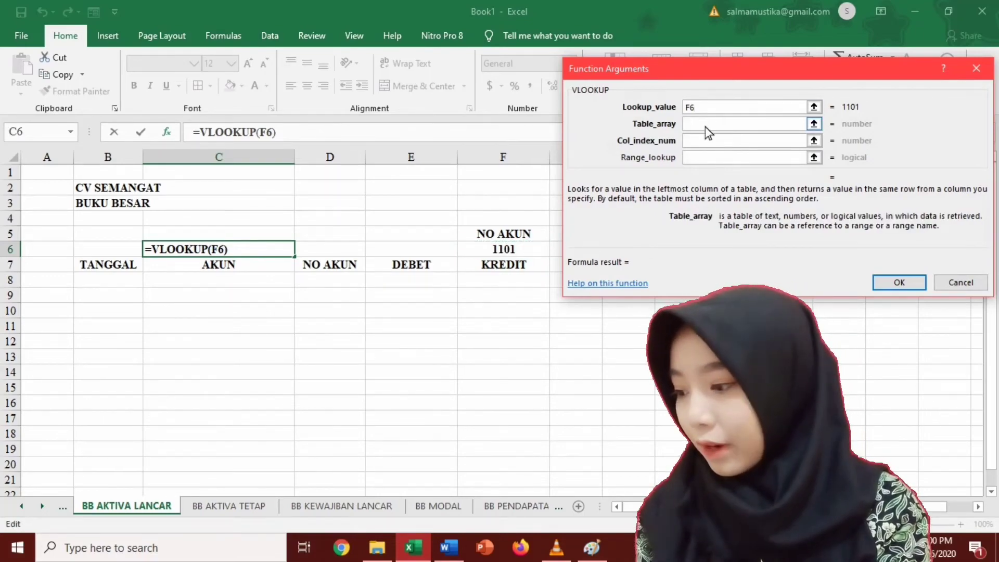
pyautogui.click(23, 506)
pyautogui.click(23, 505)
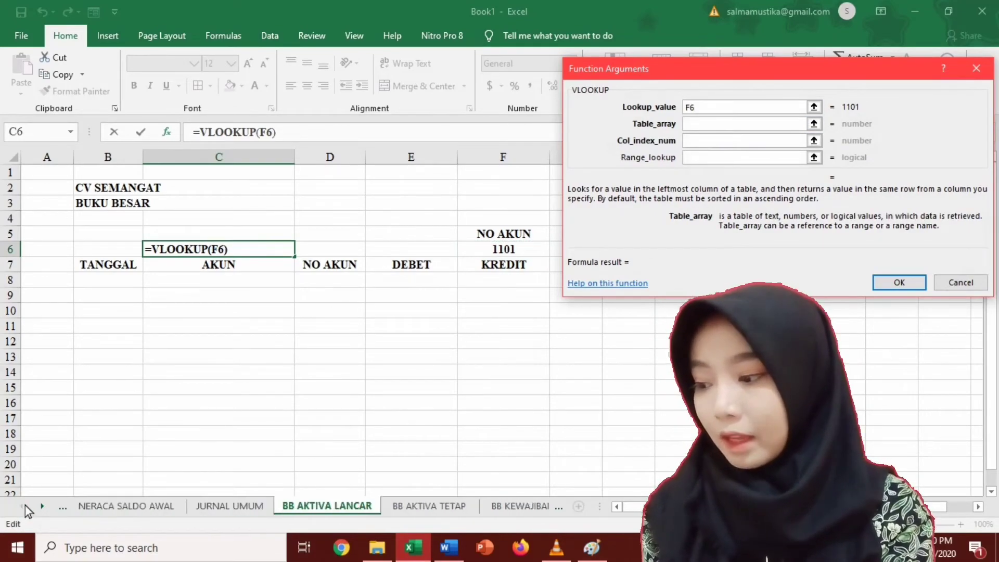
pyautogui.click(130, 507)
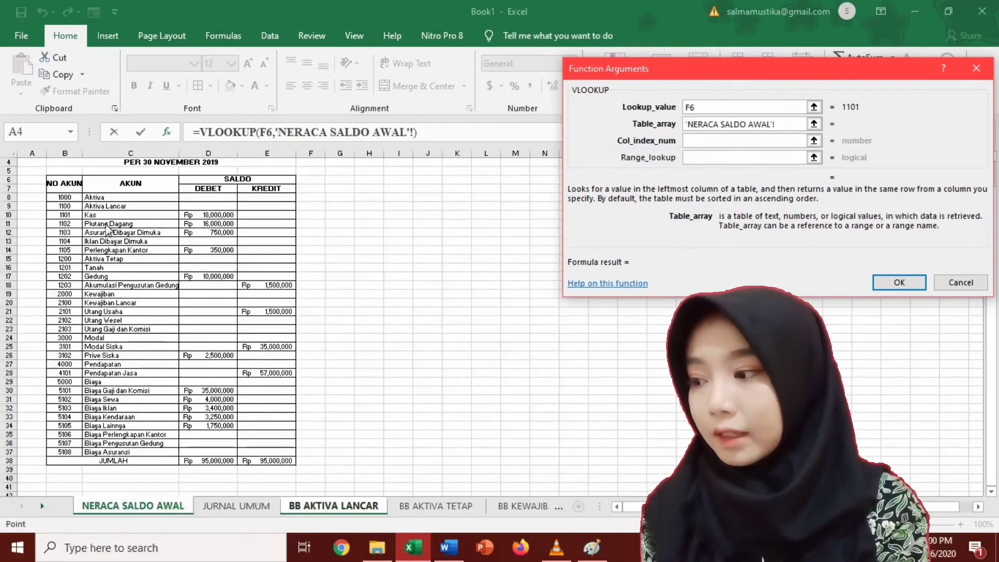
pyautogui.moveTo(65, 182); pyautogui.dragTo(123, 453)
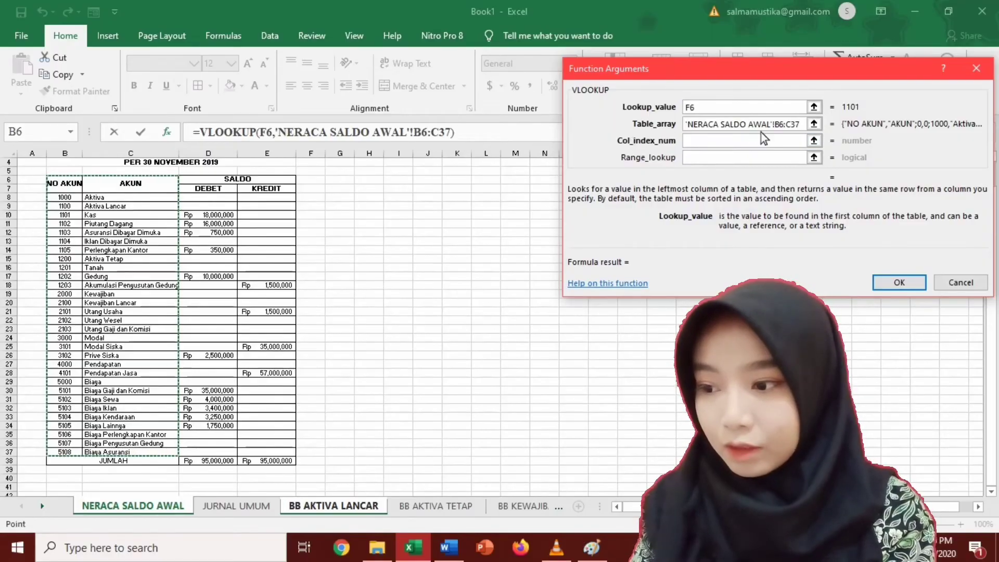
pyautogui.press('F4')
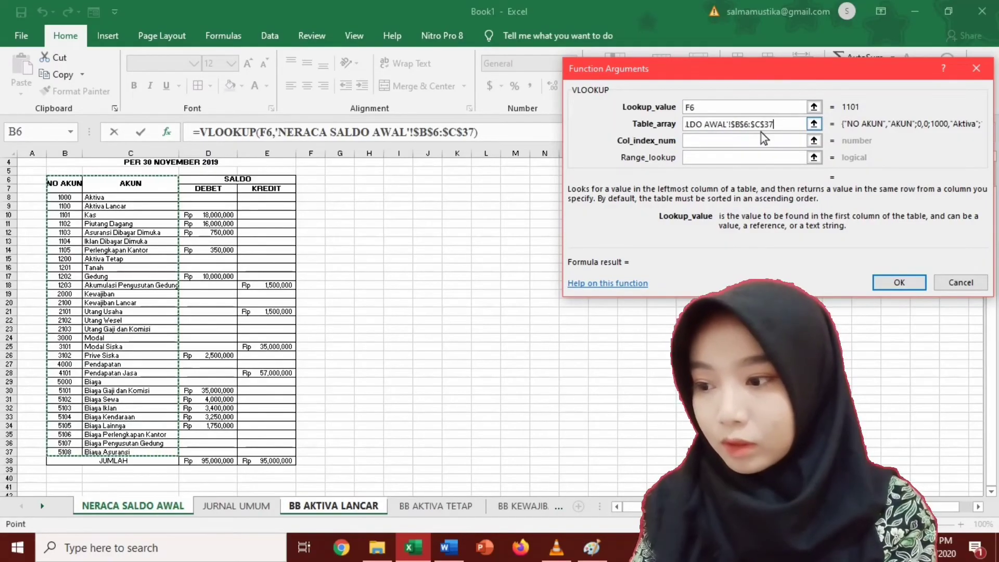
# Complete the VLOOKUP in C6 with column index 2 and range lookup FALSE.
pyautogui.click(721, 144)
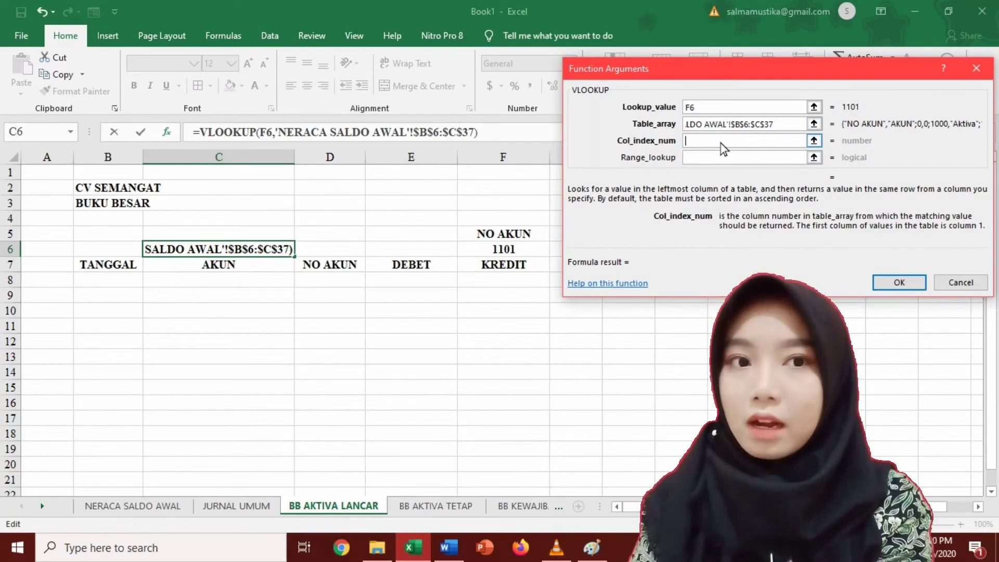
pyautogui.write('2')
pyautogui.click(729, 160)
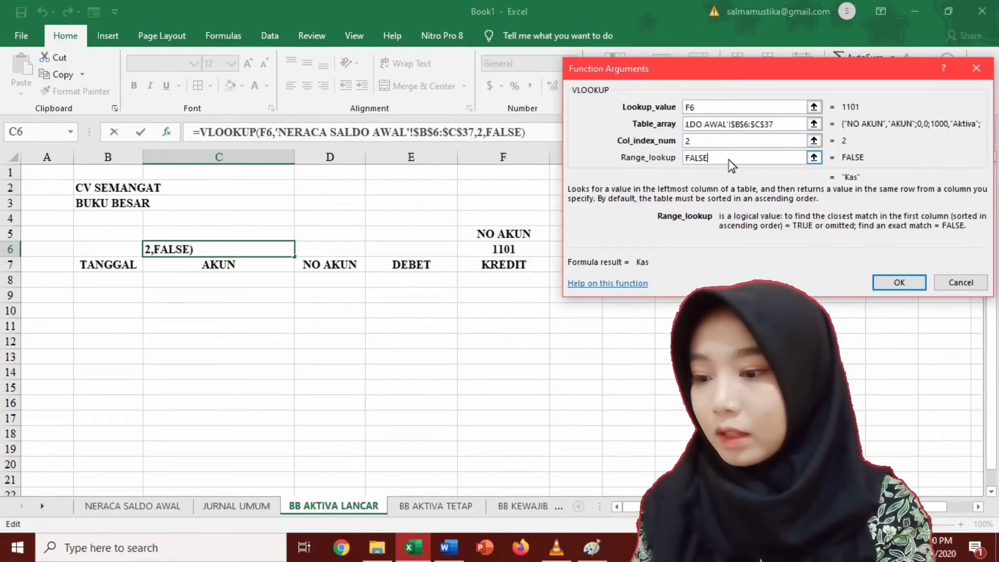
pyautogui.click(907, 283)
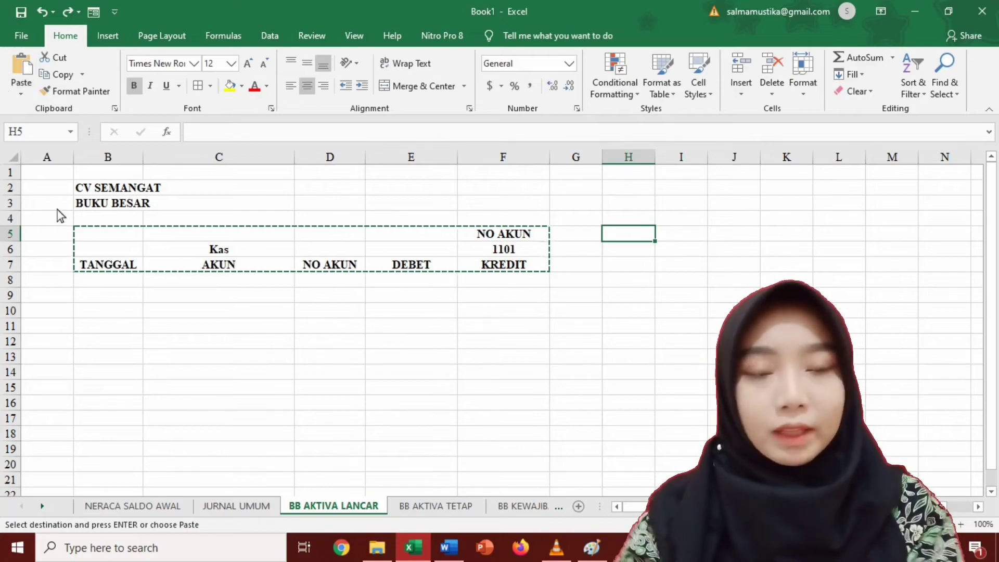
pyautogui.click(87, 238)
pyautogui.press('Down')
pyautogui.press('Right')
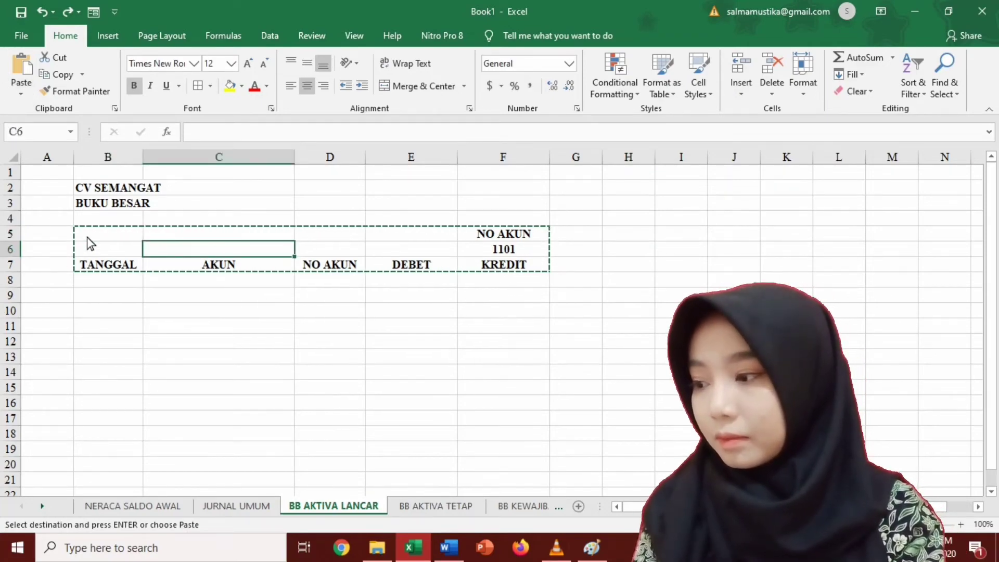
pyautogui.doubleClick(224, 312)
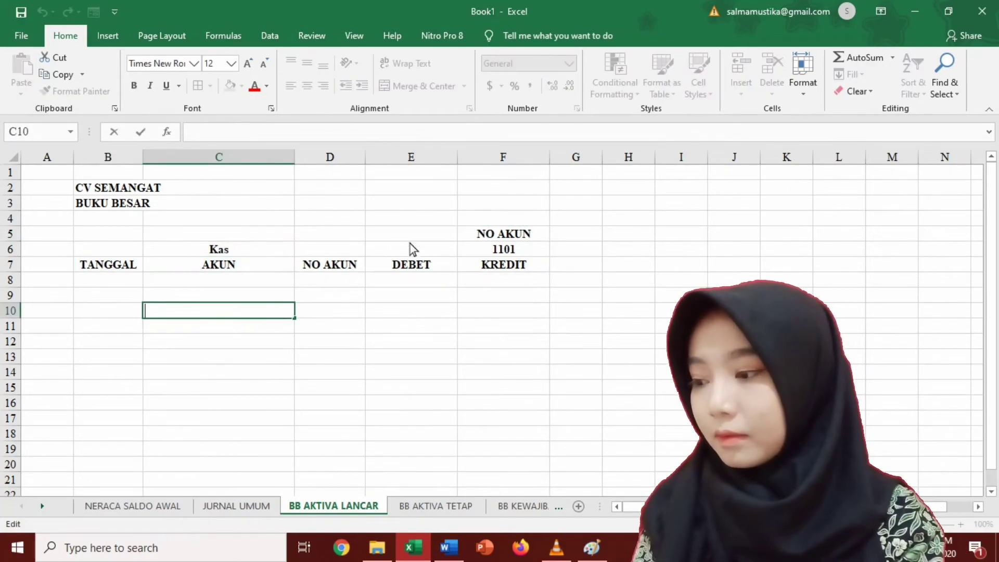
# Copy the Kas ledger header block B5:F7 and paste it at H5, keeping the source column widths.
pyautogui.click(113, 240)
pyautogui.hotkey('shift', 'Down')
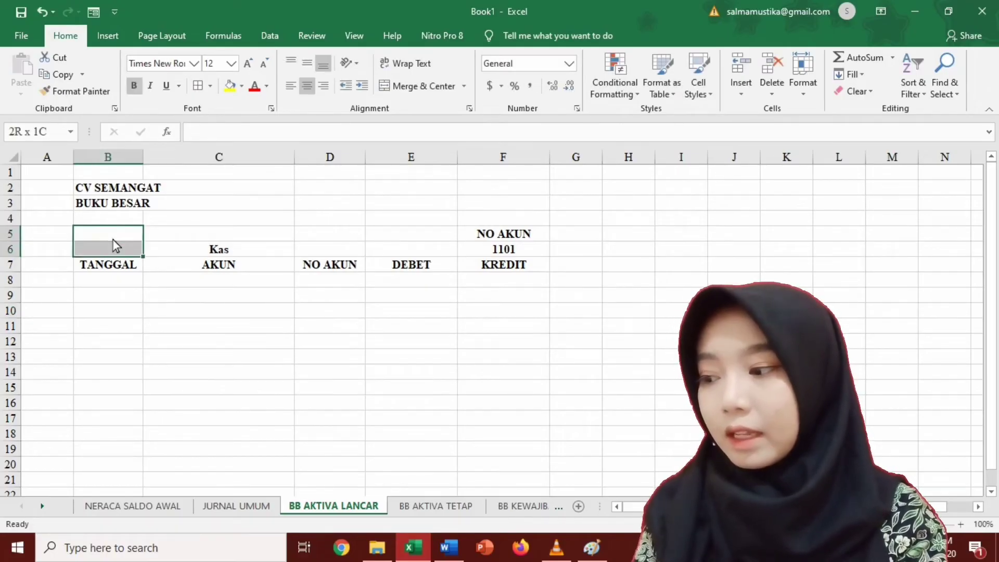
pyautogui.hotkey('shift', 'Down')
pyautogui.hotkey('shift', 'Right')
pyautogui.hotkey('shift', 'Right')
pyautogui.hotkey('shift', 'Right')
pyautogui.hotkey('shift', 'Right')
pyautogui.hotkey('ctrl', 'c')
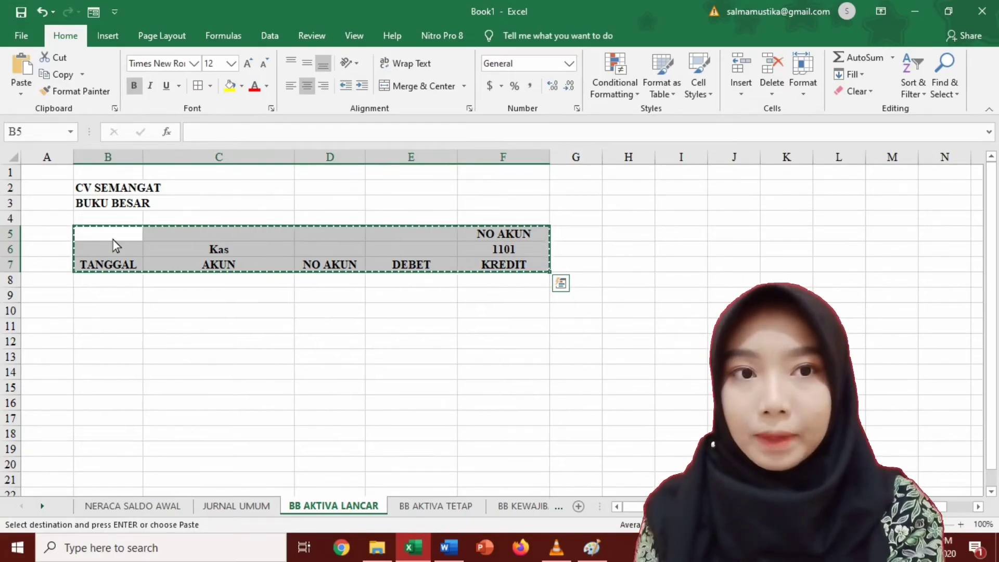
pyautogui.click(647, 236)
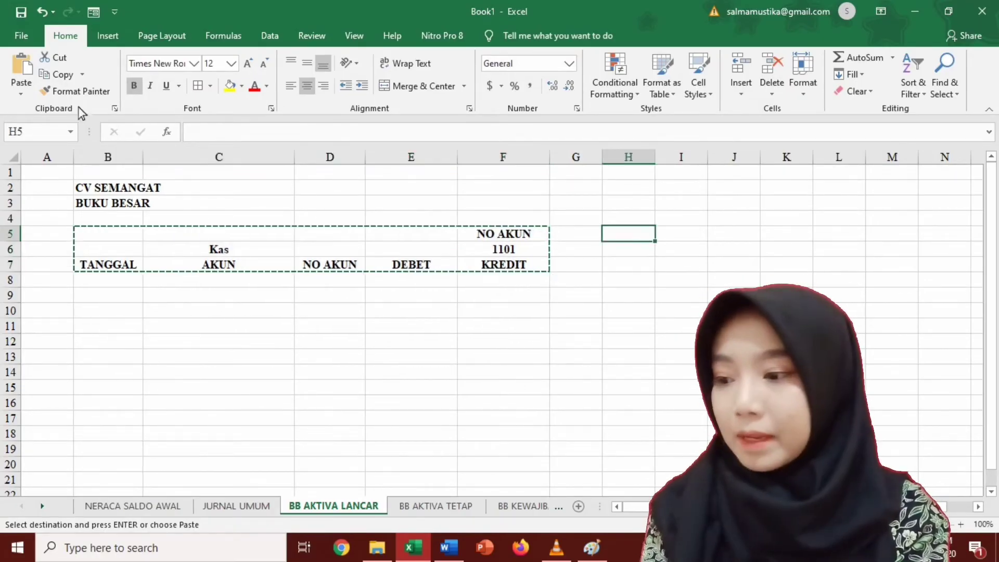
pyautogui.click(23, 94)
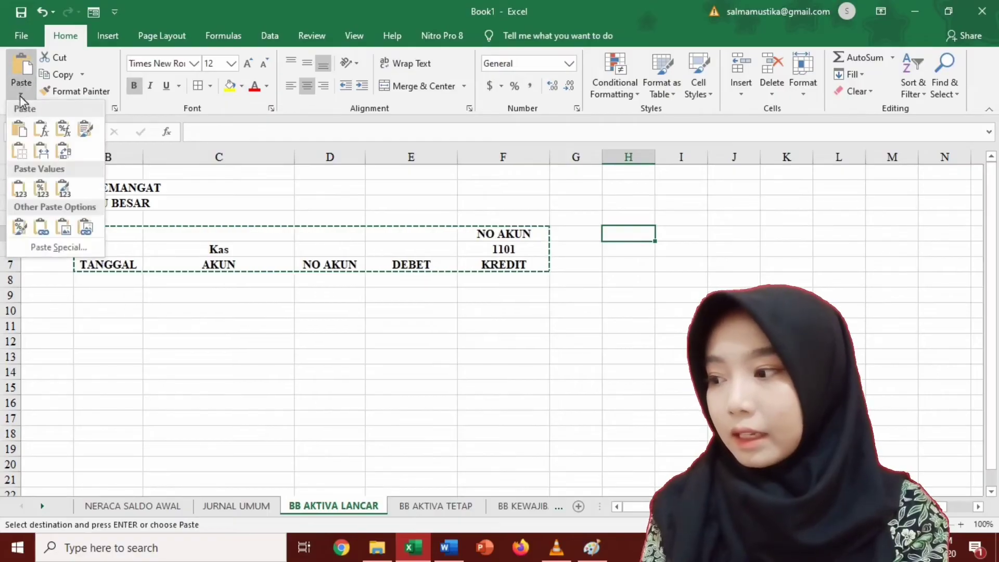
pyautogui.click(41, 154)
pyautogui.hscroll(2, 728, 260)
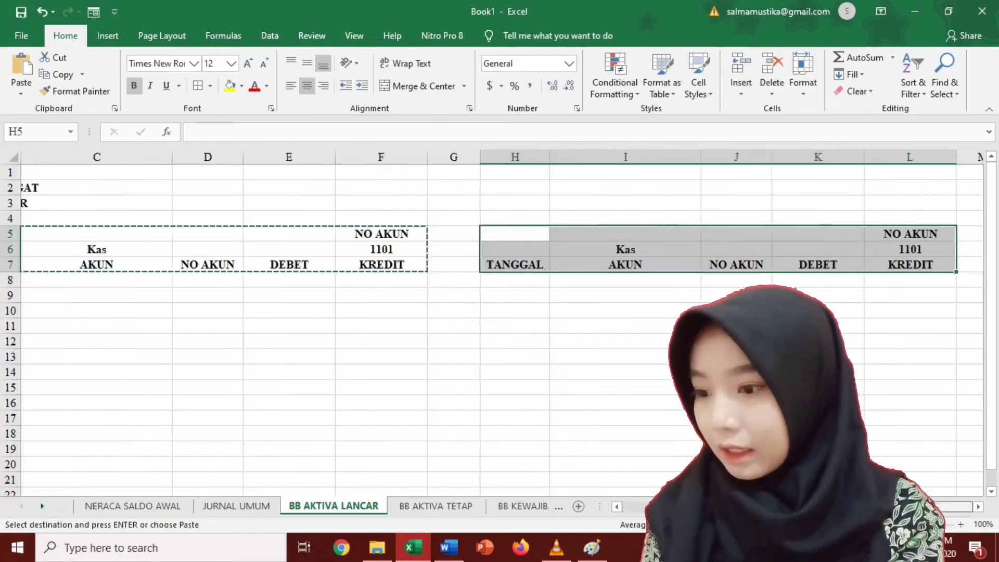
# Set the account number of the second ledger header block to 1102 in L6.
pyautogui.click(893, 246)
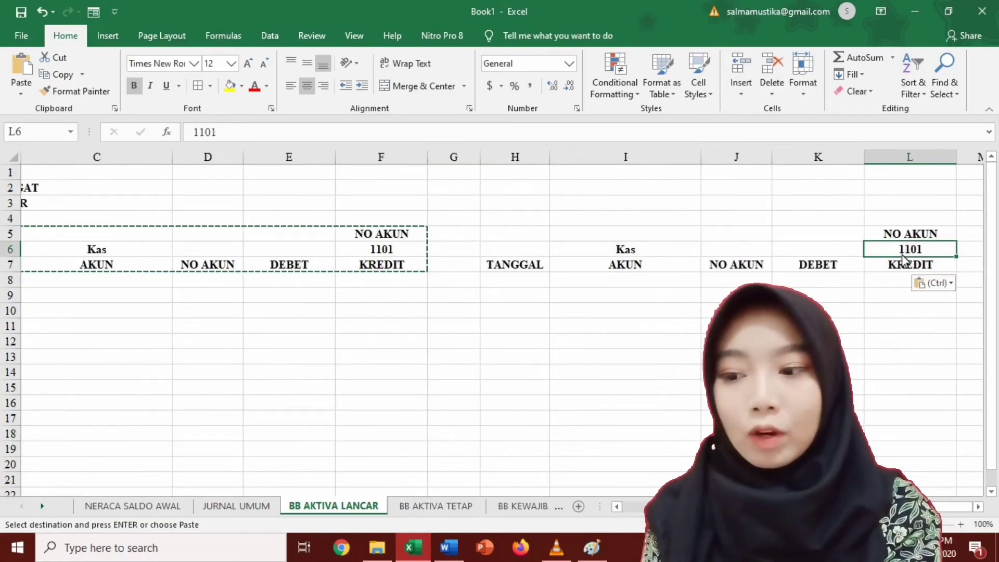
pyautogui.write('1102')
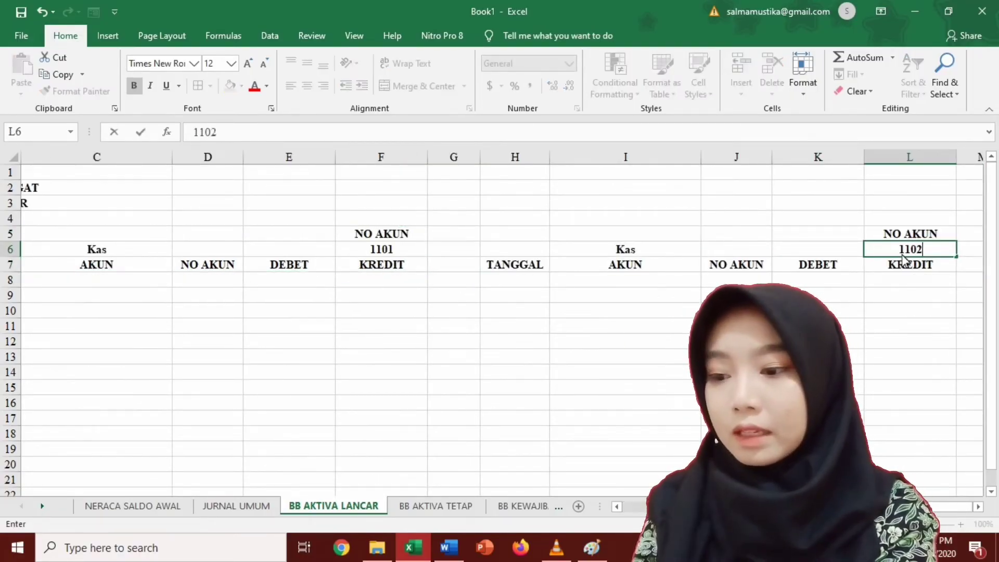
pyautogui.press('Return')
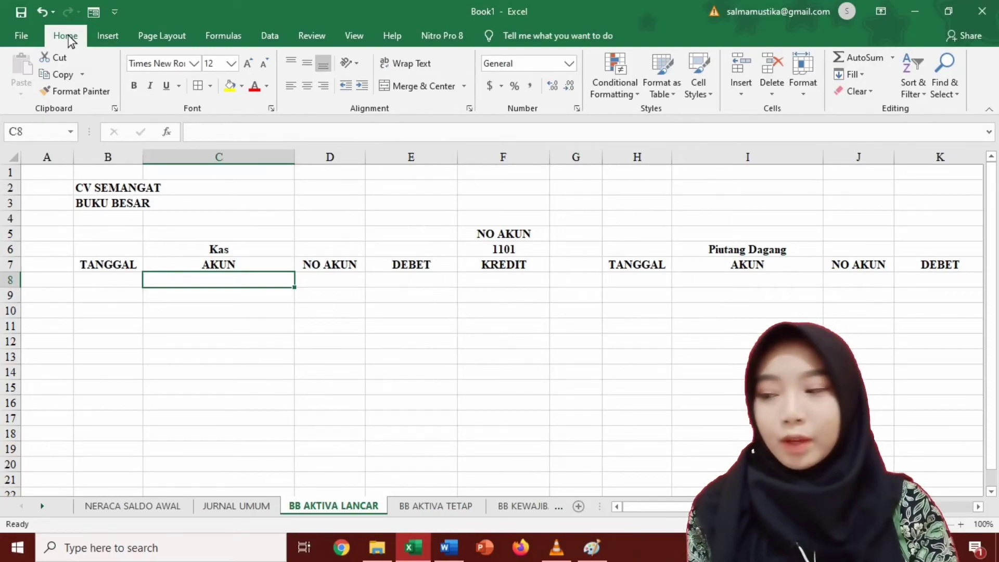
# Start an Advanced Filter on the BB AKTIVA LANCAR sheet that copies its results to another location.
pyautogui.click(269, 38)
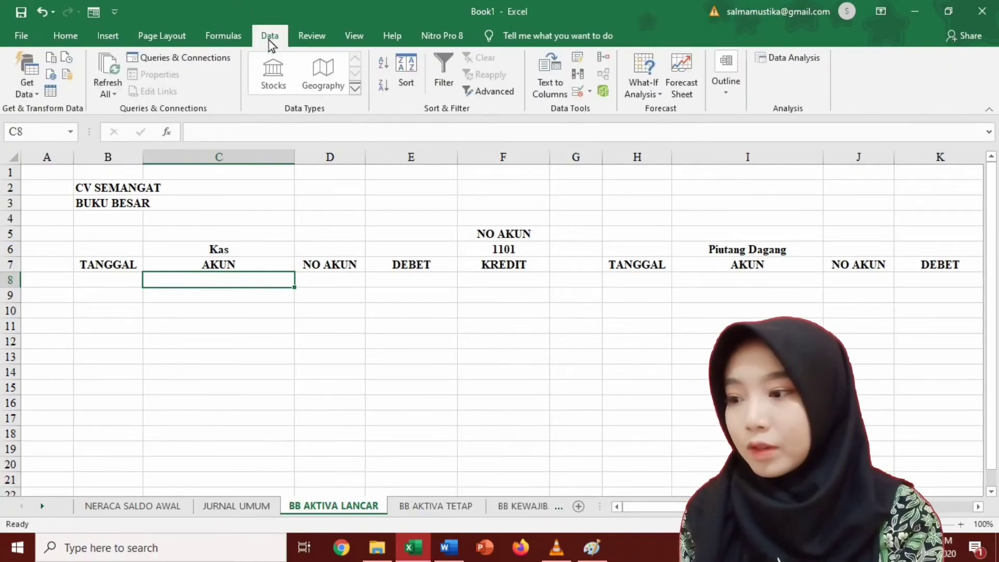
pyautogui.click(495, 96)
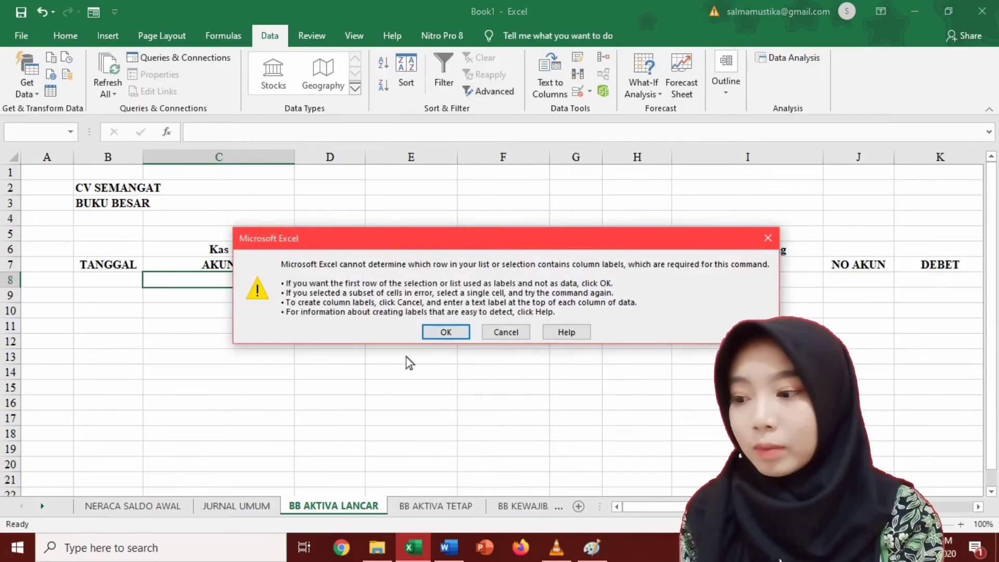
pyautogui.click(446, 332)
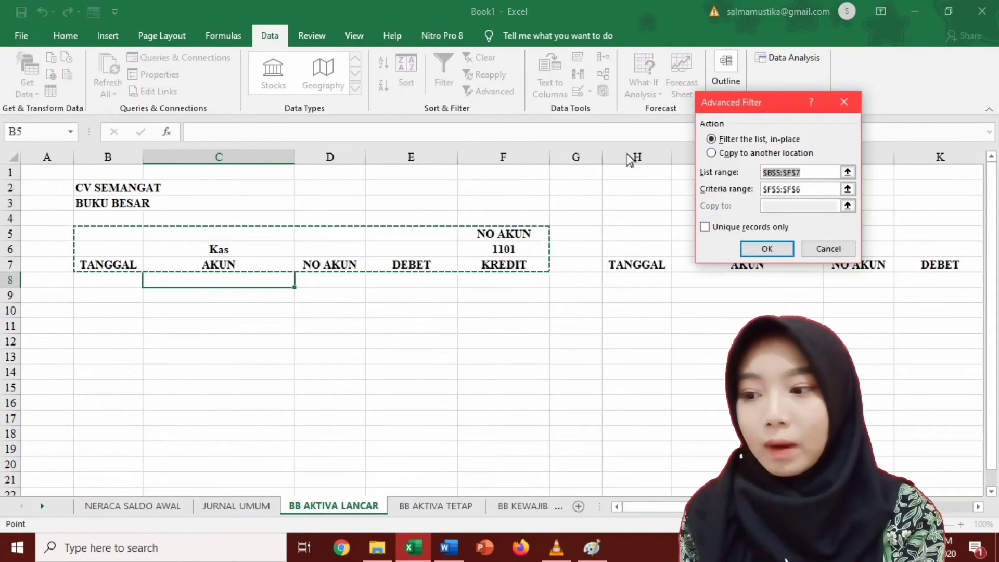
pyautogui.click(712, 154)
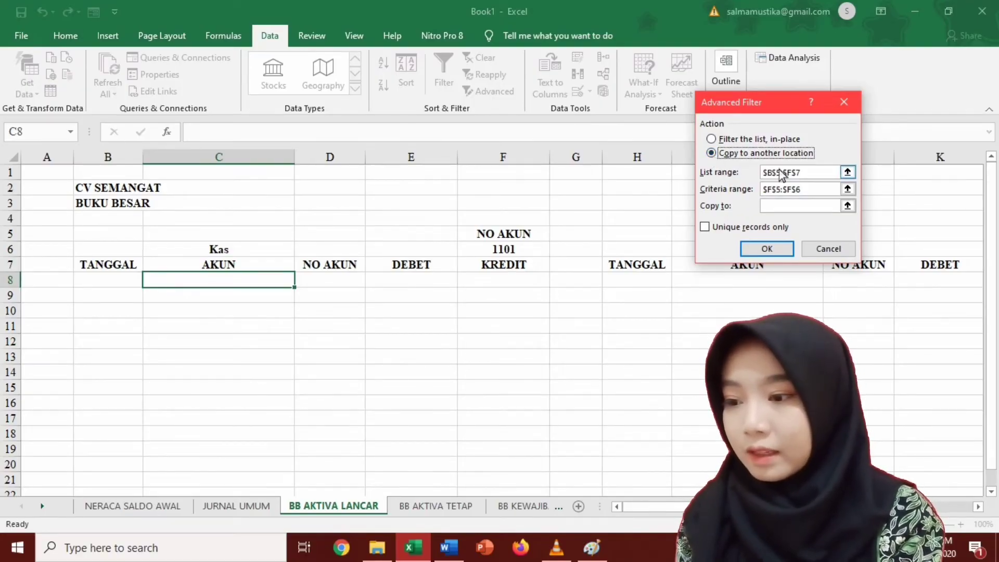
# Set the Advanced Filter's list range to the journal table $B$6:$F$27 on the JURNAL UMUM sheet.
pyautogui.click(812, 176)
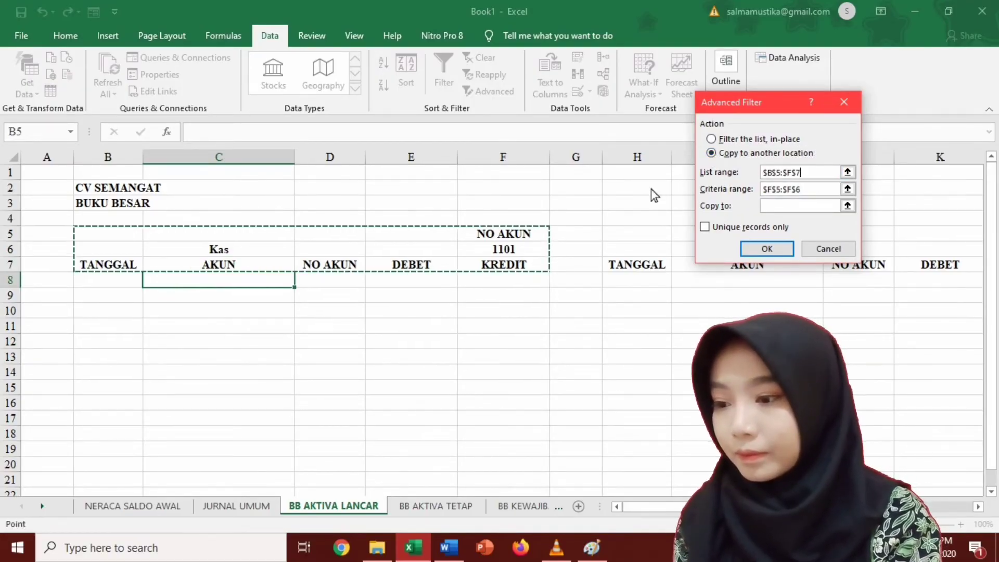
pyautogui.press('BackSpace')
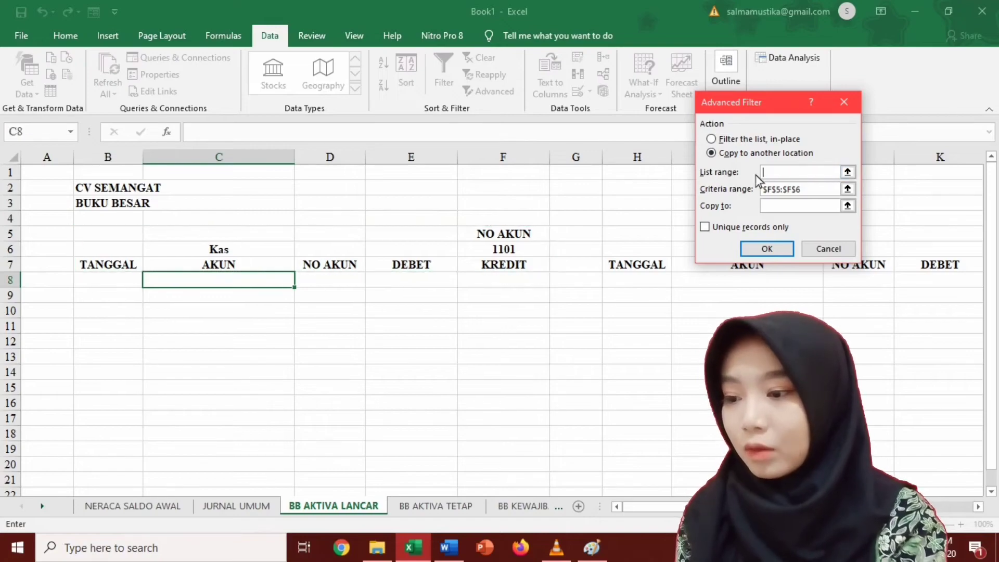
pyautogui.click(241, 507)
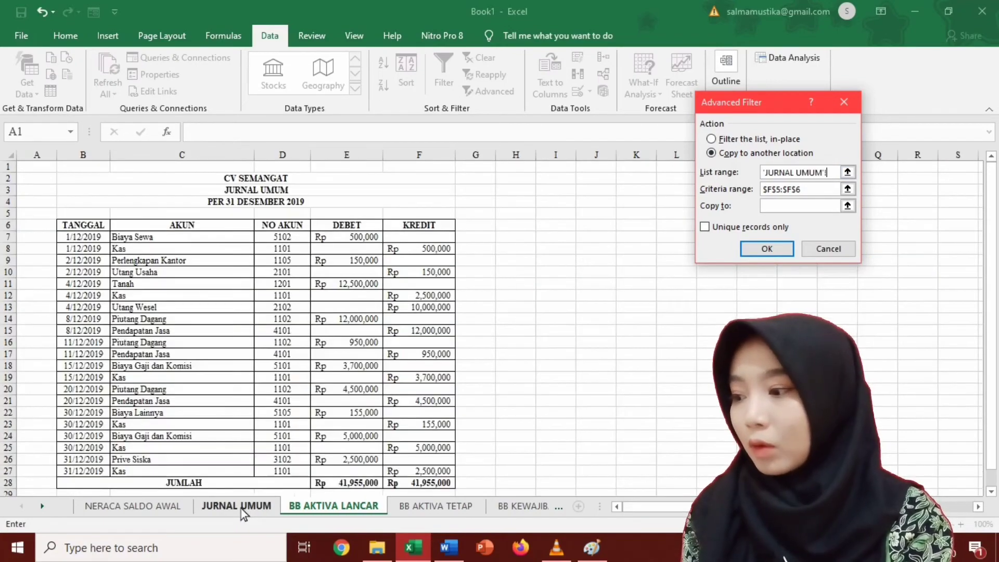
pyautogui.click(91, 231)
pyautogui.moveTo(91, 232); pyautogui.dragTo(159, 234)
pyautogui.moveTo(232, 239); pyautogui.dragTo(418, 442)
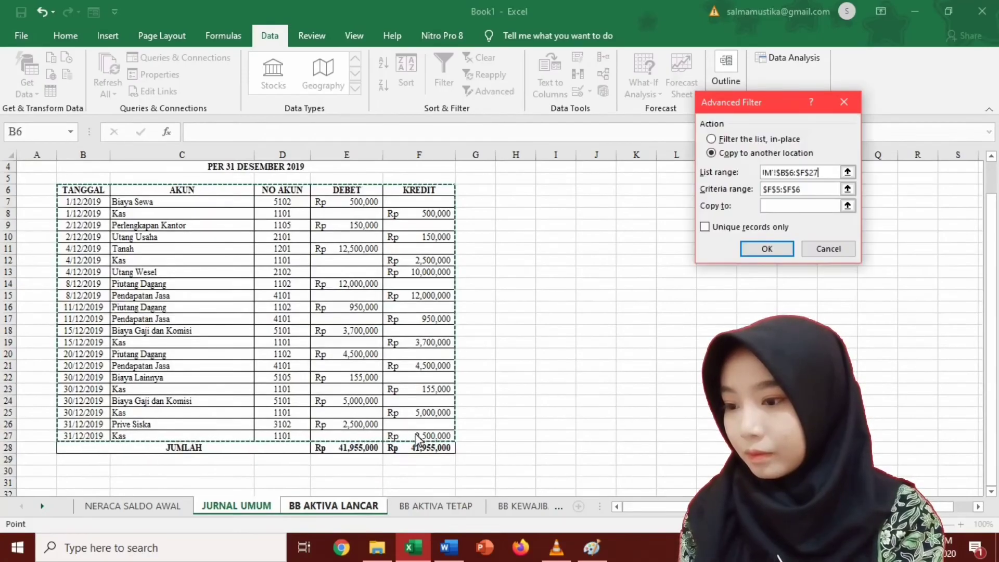
# Use F5:F6 as the criteria range and the header row B7:F7 as the copy destination, and run the filter for the Kas ledger.
pyautogui.click(822, 184)
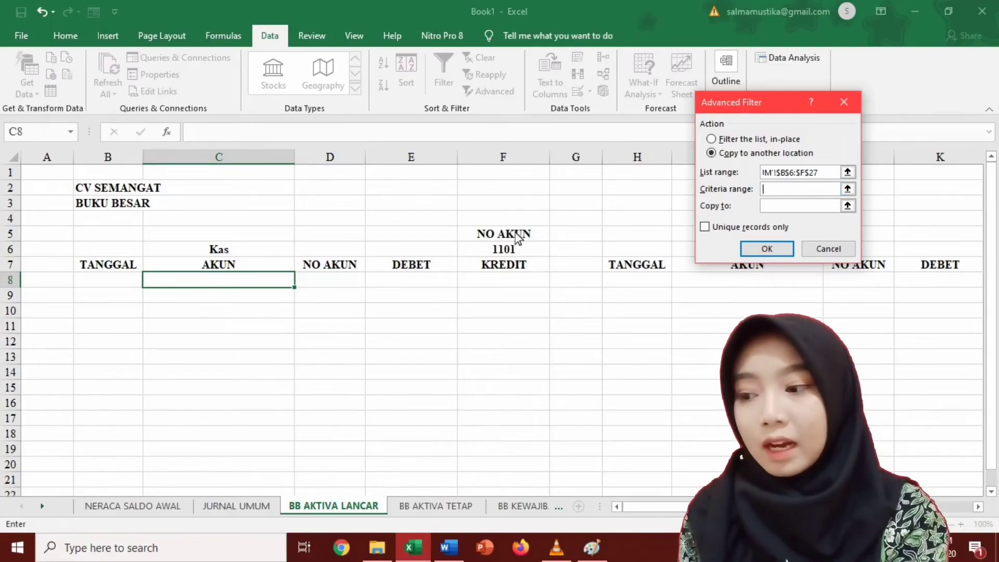
pyautogui.moveTo(512, 240); pyautogui.dragTo(515, 255)
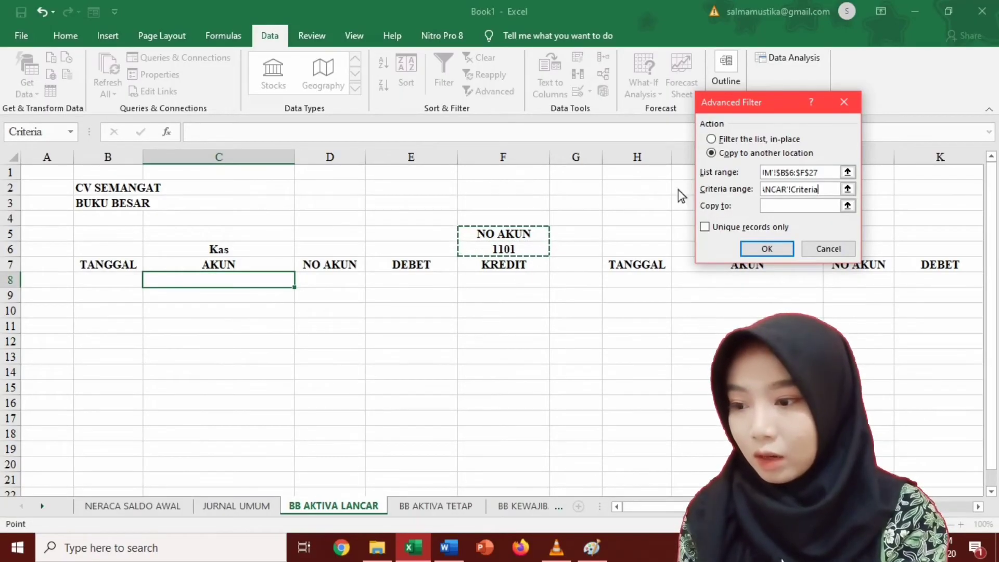
pyautogui.click(789, 207)
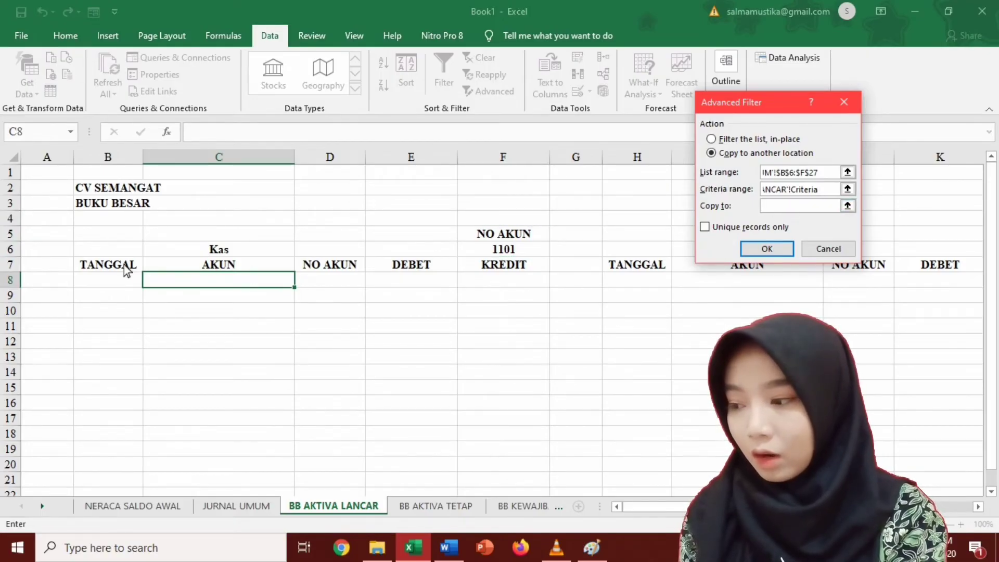
pyautogui.click(107, 271)
pyautogui.moveTo(107, 271); pyautogui.dragTo(499, 266)
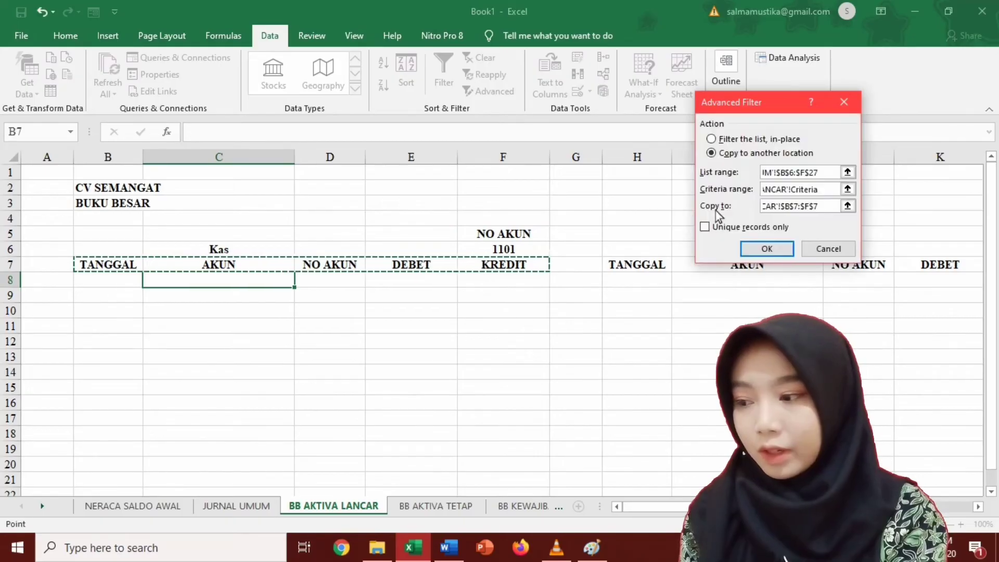
pyautogui.click(767, 249)
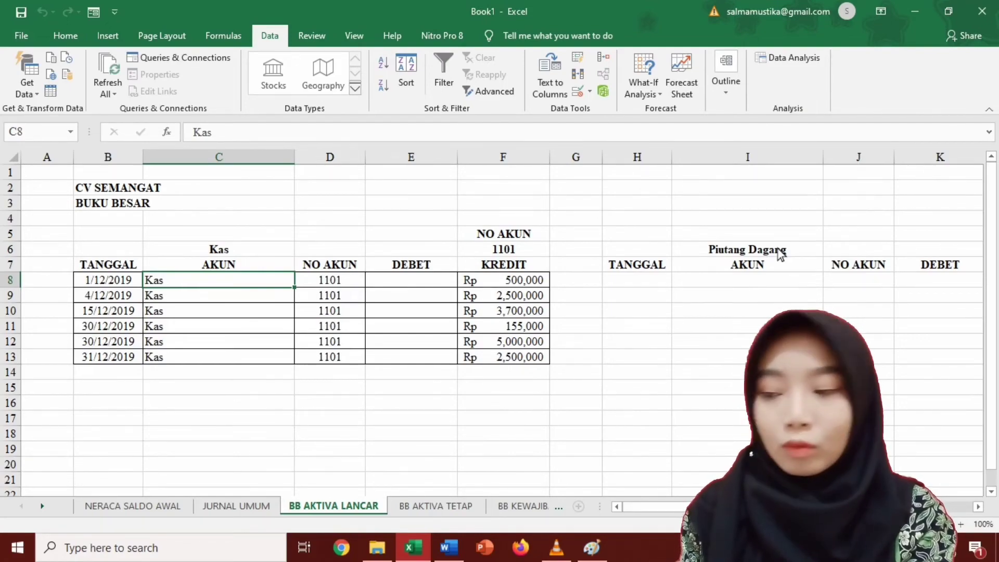
# Total the Kas ledger's KREDIT column in F14 with AutoSum and go to the DEBET total cell E14.
pyautogui.click(508, 377)
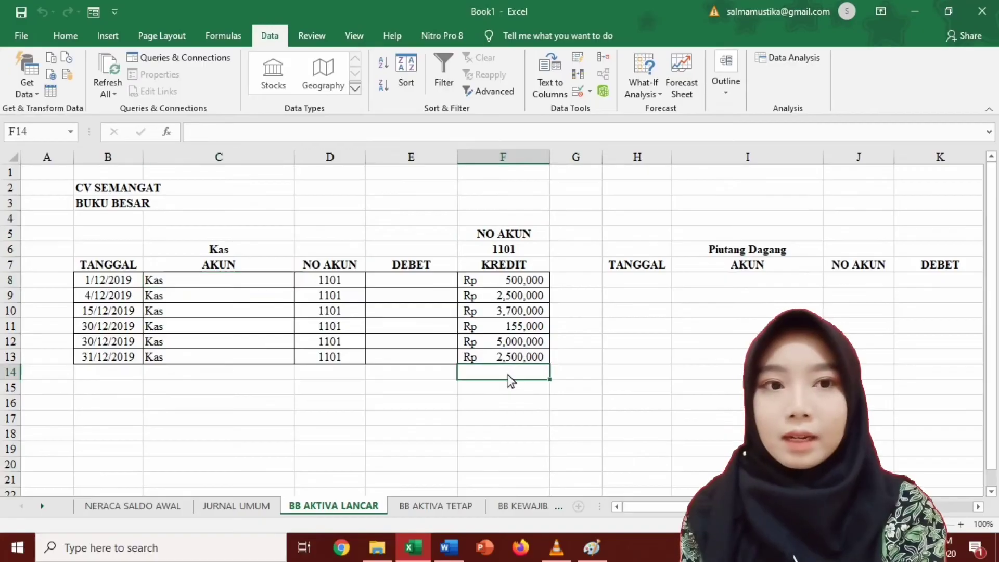
pyautogui.click(65, 35)
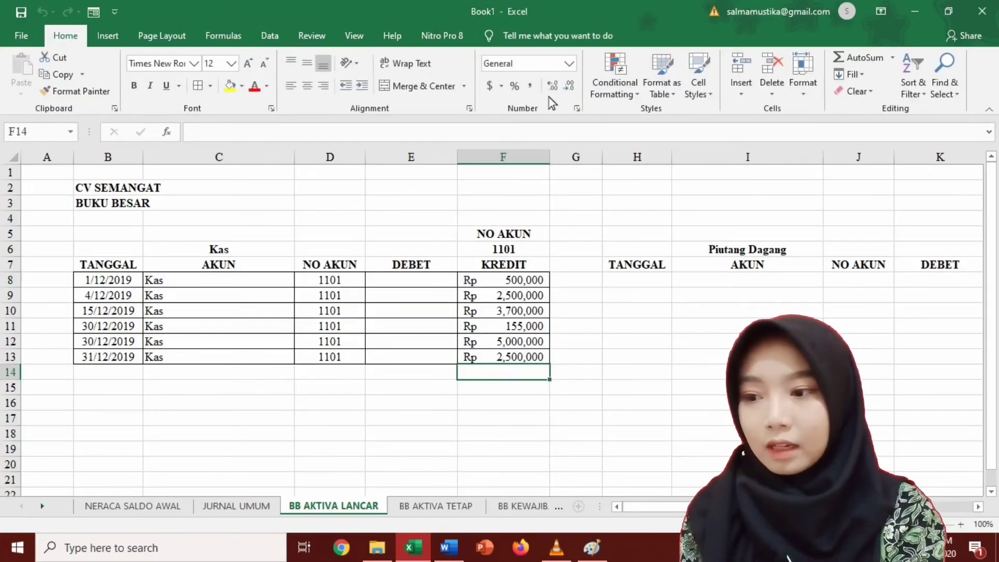
pyautogui.click(866, 63)
pyautogui.press('Return')
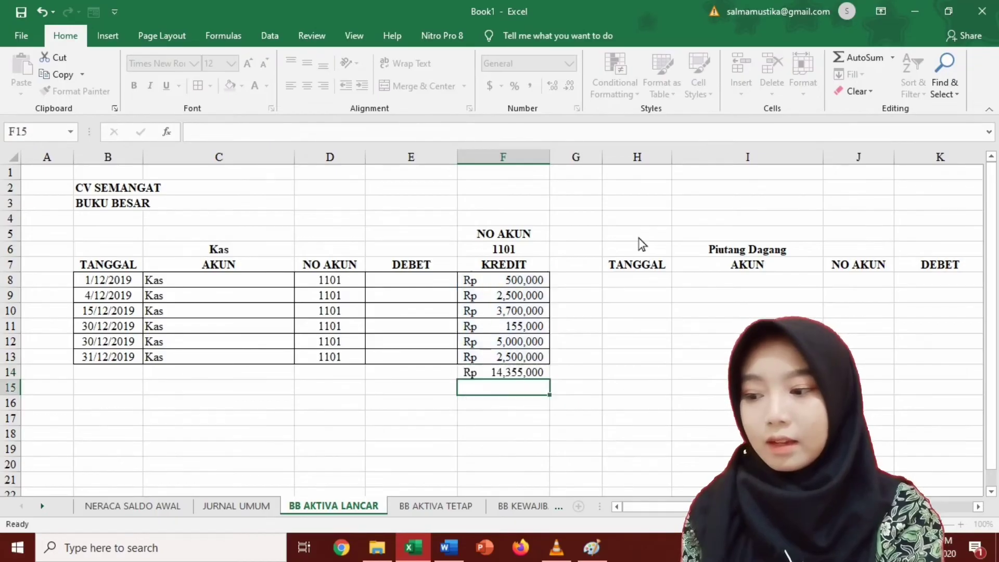
pyautogui.press('Left')
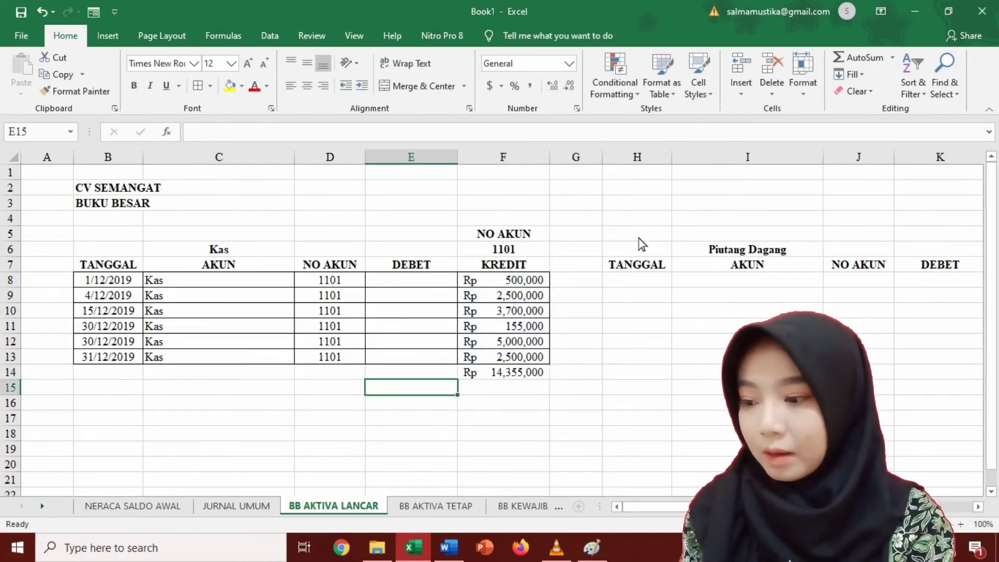
pyautogui.press('Up')
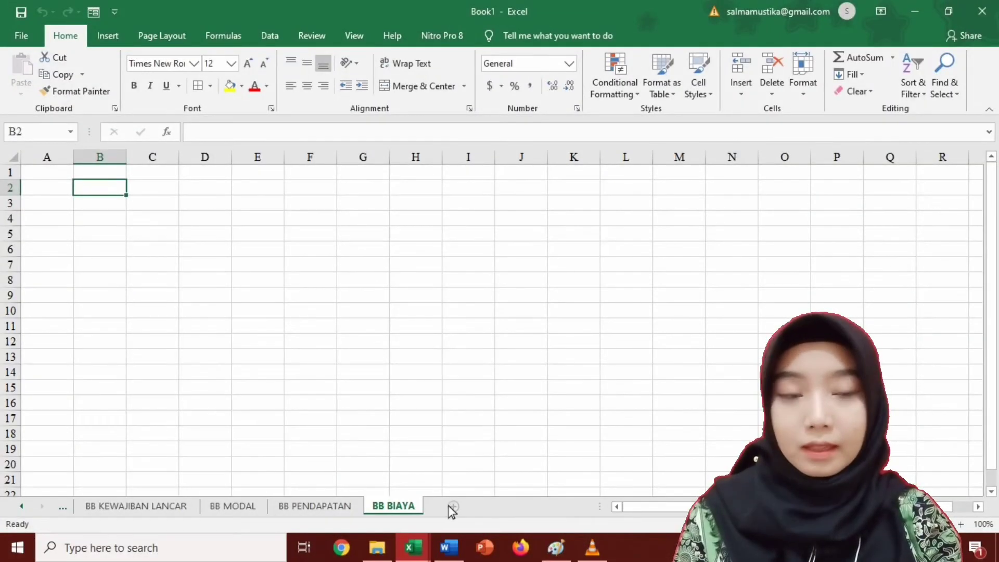
# Add a new worksheet after BB BIAYA and name it NERACA SALDO 31 DES.
pyautogui.click(453, 508)
pyautogui.doubleClick(437, 508)
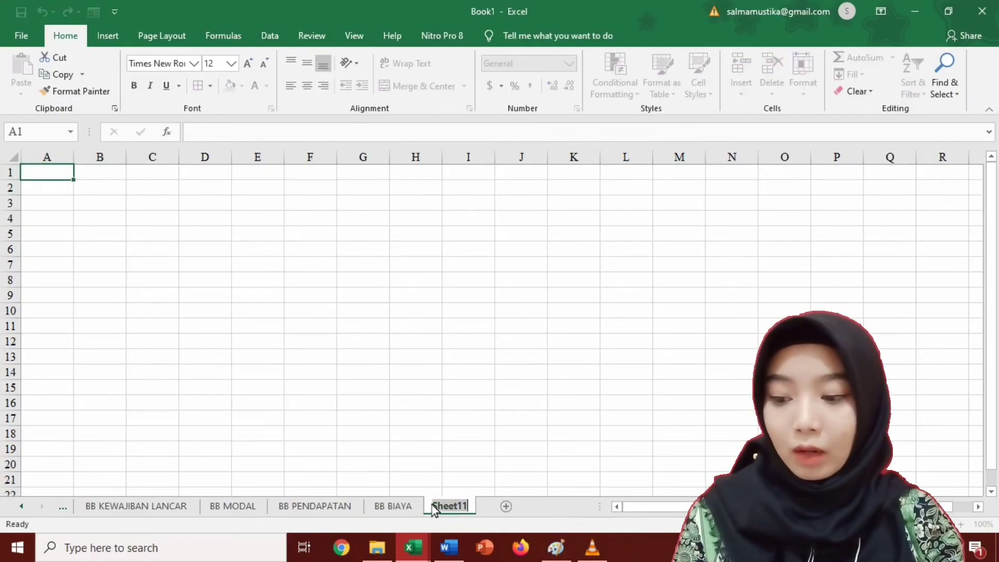
pyautogui.write('NERACA SA')
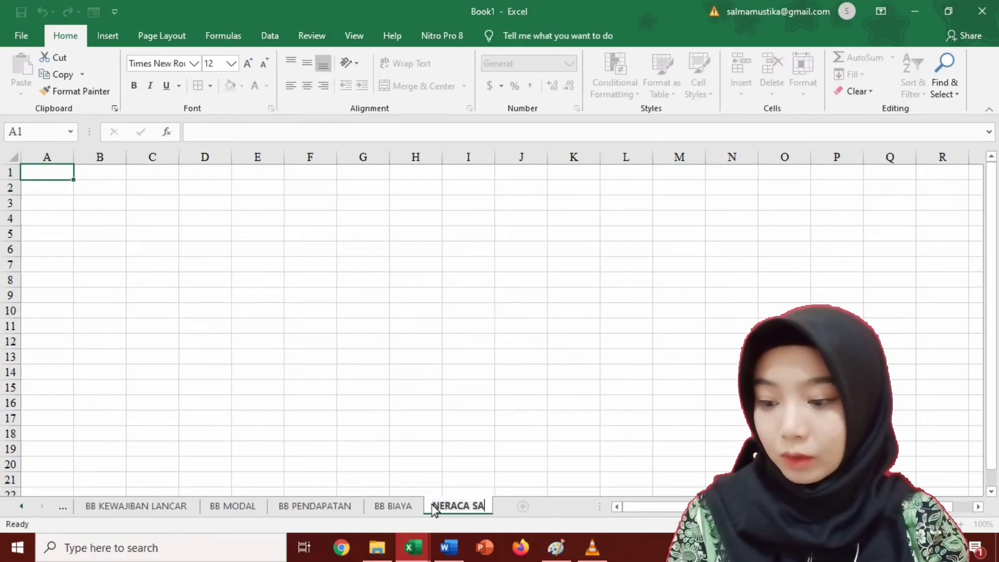
pyautogui.write('LDO 31 DES')
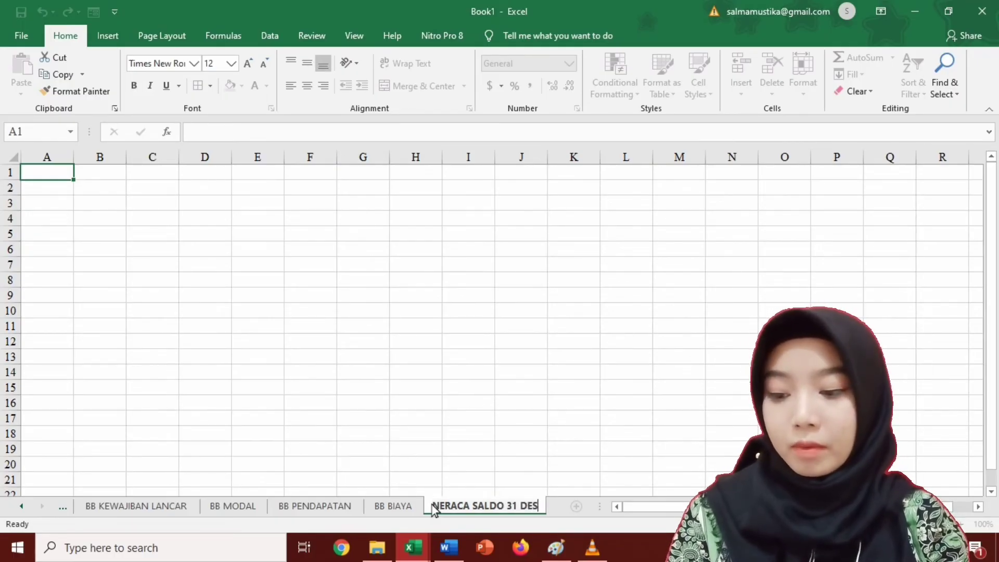
pyautogui.press('Return')
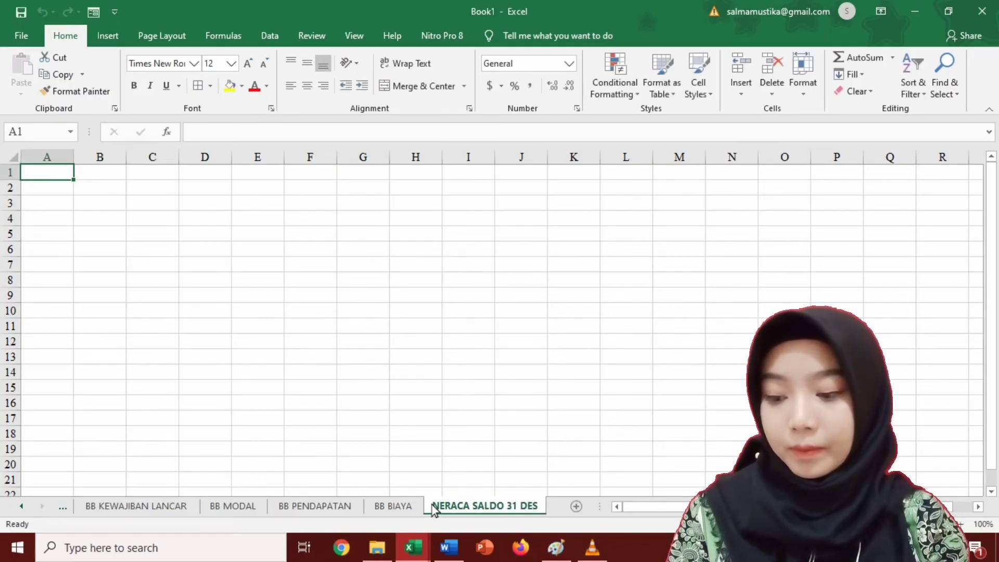
# Copy the complete trial balance, headings included (B2:E38), from the NERACA SALDO AWAL sheet.
pyautogui.click(21, 506)
pyautogui.click(21, 506)
pyautogui.click(22, 505)
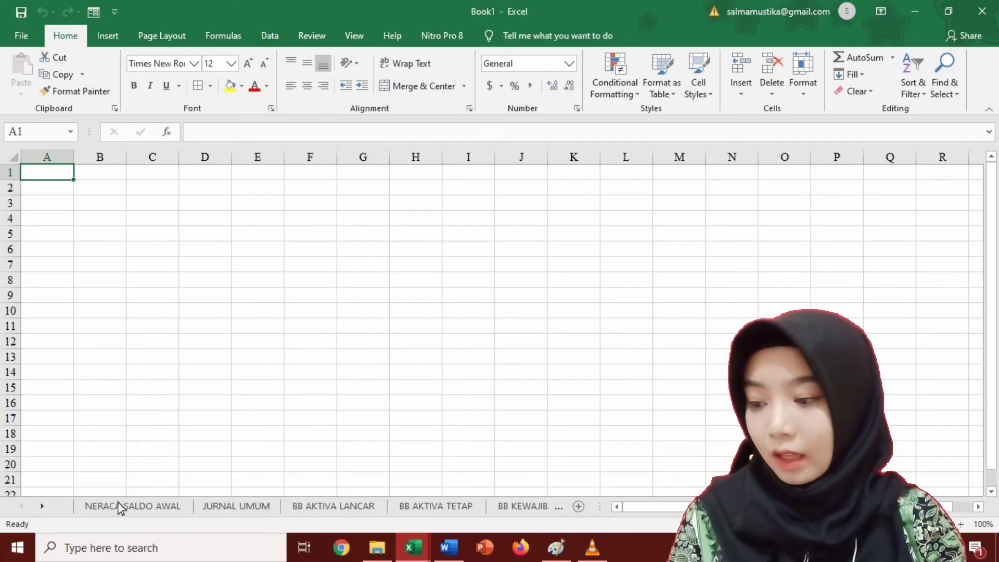
pyautogui.click(119, 507)
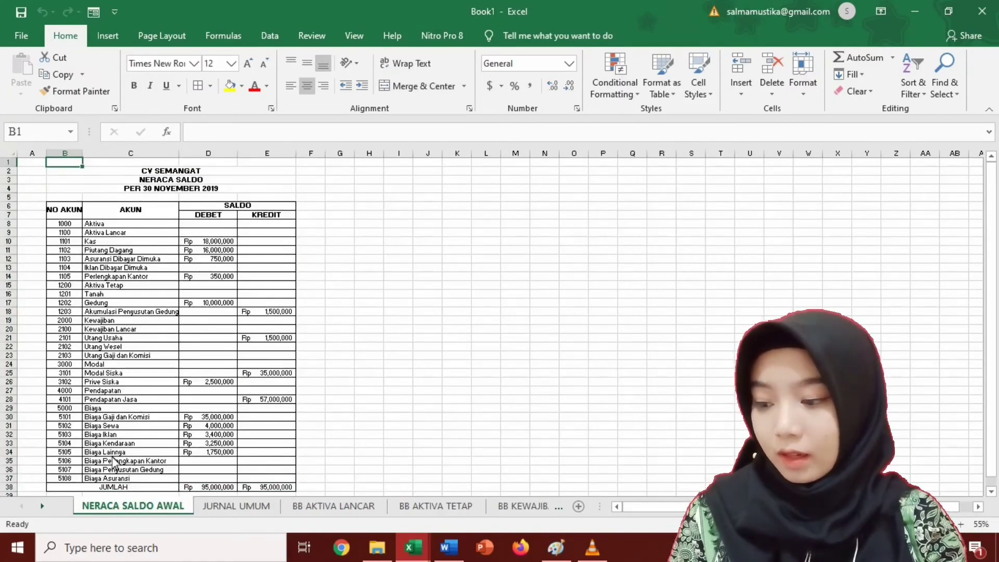
pyautogui.moveTo(89, 171); pyautogui.dragTo(121, 489)
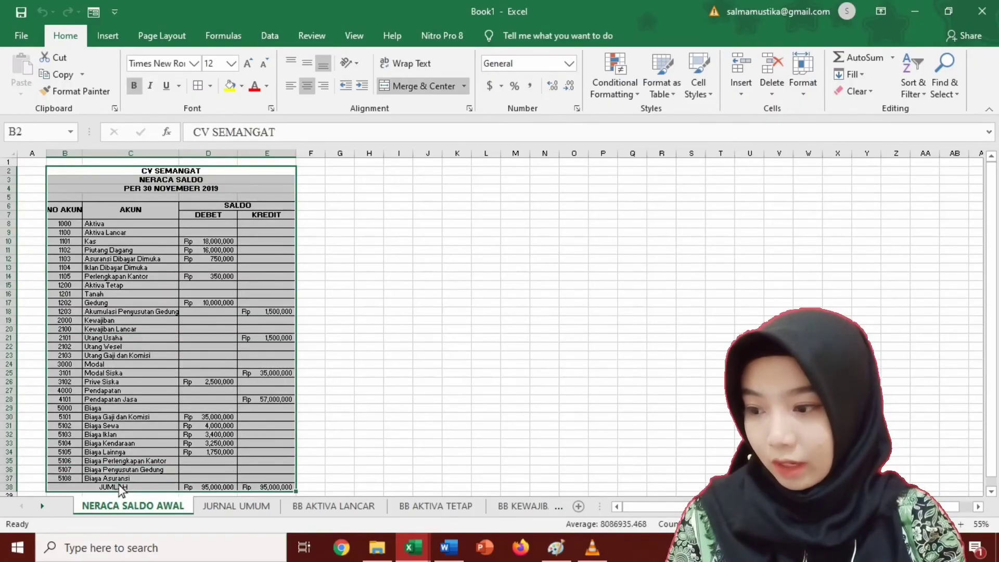
pyautogui.hotkey('ctrl', 'c')
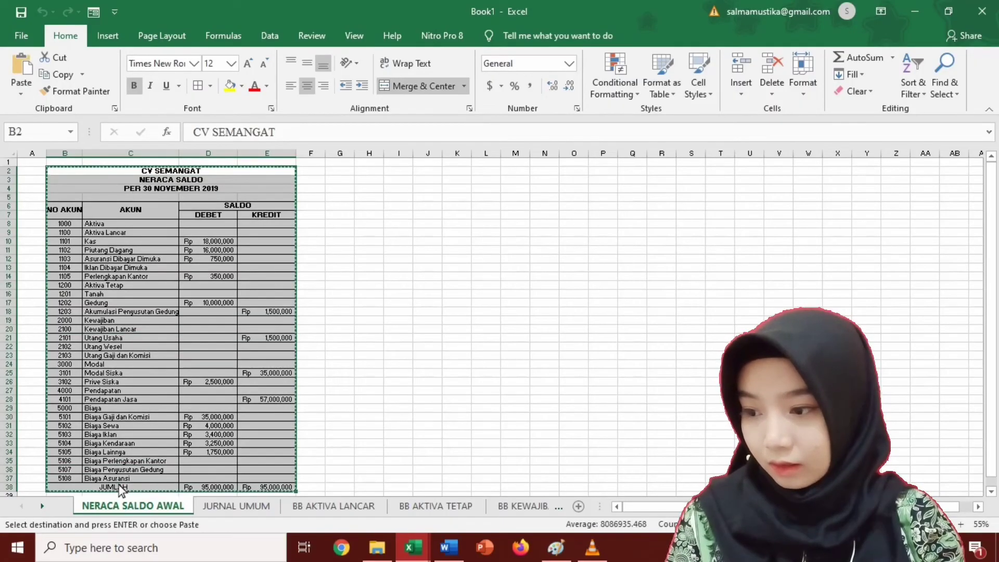
# Paste the copied trial balance at B2 of the NERACA SALDO 31 DES sheet, keeping the source column widths.
pyautogui.click(42, 506)
pyautogui.click(42, 506)
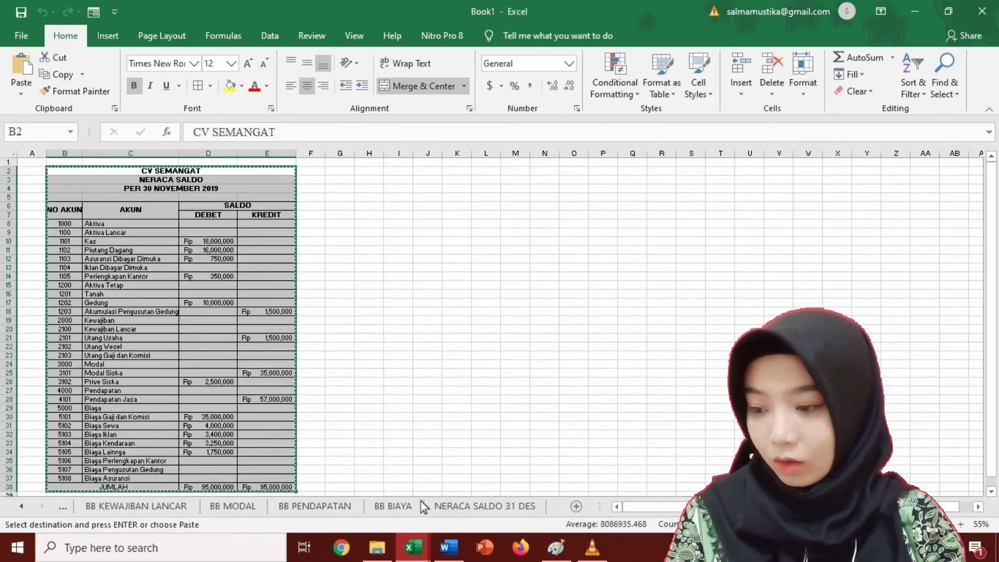
pyautogui.click(440, 517)
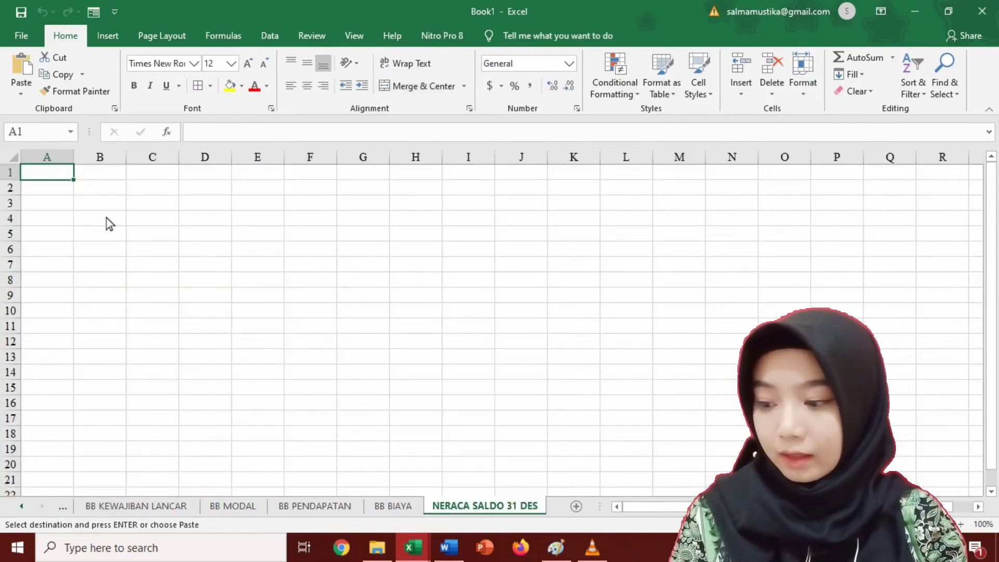
pyautogui.click(97, 194)
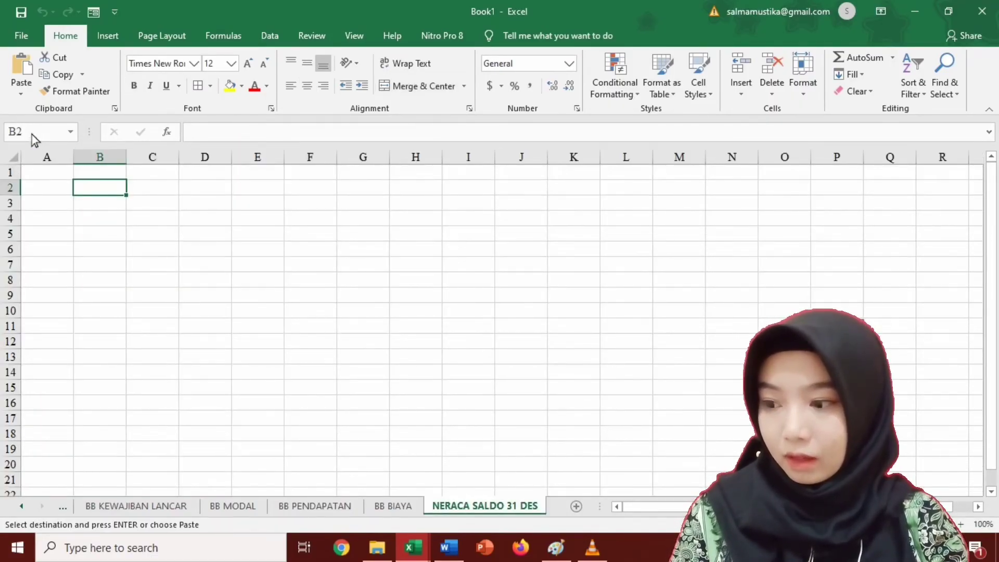
pyautogui.click(21, 93)
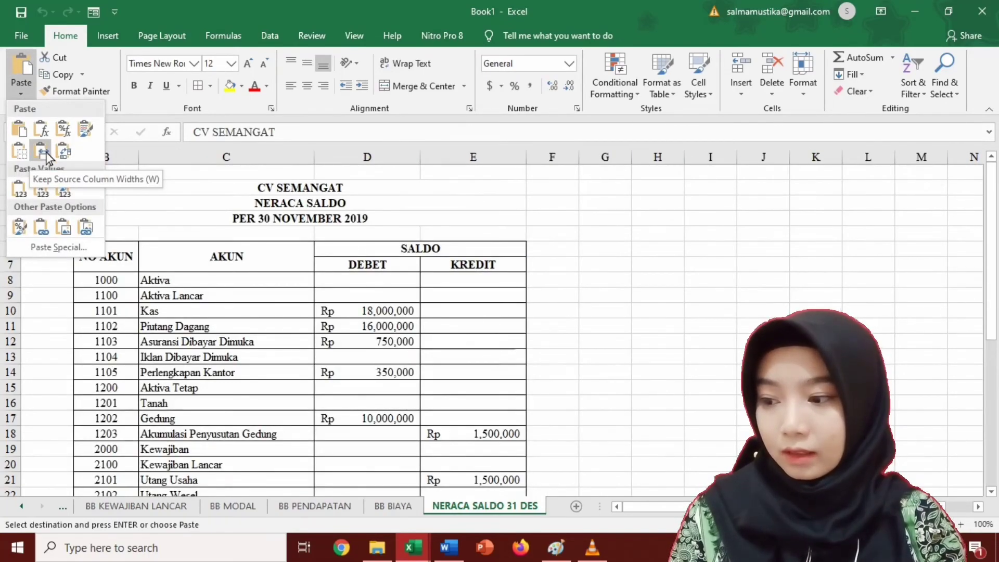
pyautogui.click(45, 153)
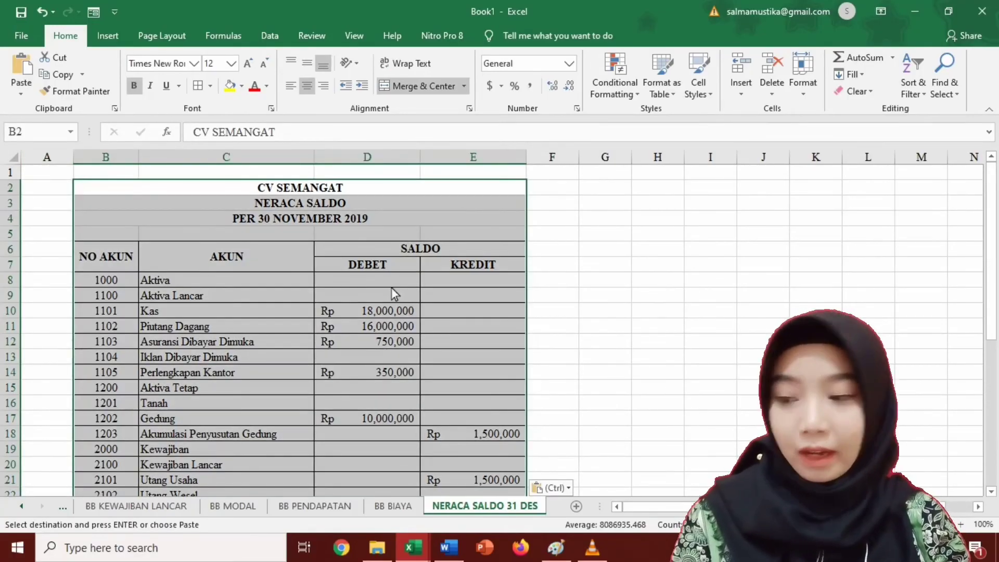
# Change the date heading in B4 of the new trial balance to PER 31 DESEMBER 2019.
pyautogui.doubleClick(337, 221)
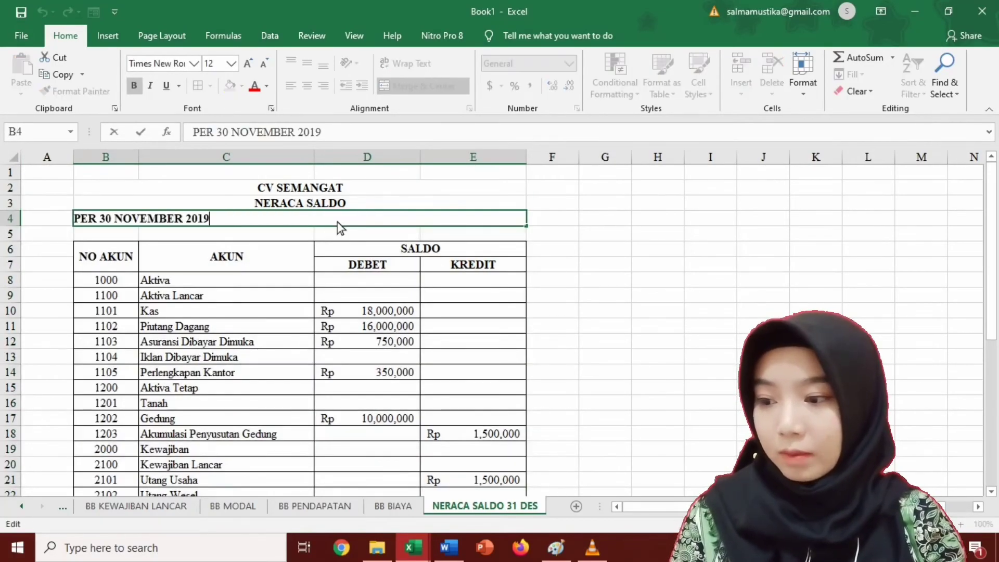
pyautogui.press('Left')
pyautogui.press('Left')
pyautogui.press('Left')
pyautogui.press('Left')
pyautogui.press('Left')
pyautogui.press('Left')
pyautogui.press('Left')
pyautogui.press('Left')
pyautogui.press('Left')
pyautogui.press('Left')
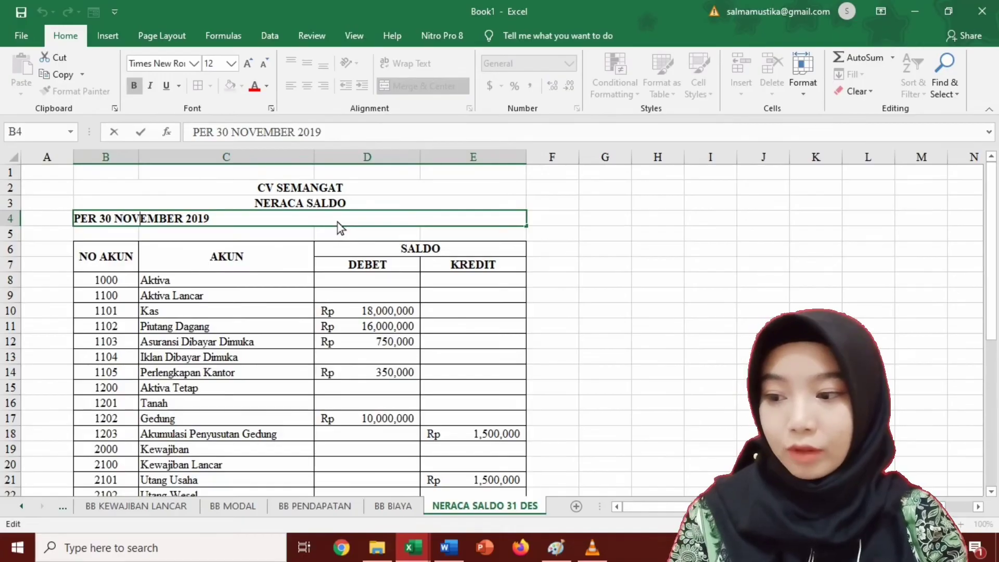
pyautogui.press('BackSpace')
pyautogui.press('BackSpace')
pyautogui.press('BackSpace')
pyautogui.press('BackSpace')
pyautogui.press('BackSpace')
pyautogui.write('1 DE')
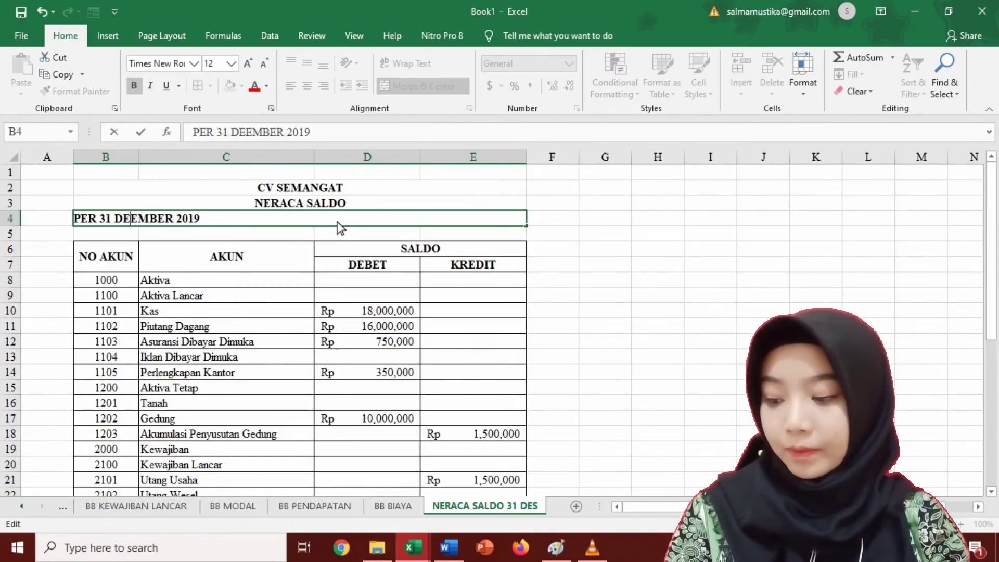
pyautogui.write('S')
pyautogui.press('Return')
pyautogui.press('Down')
pyautogui.press('Down')
pyautogui.press('Right')
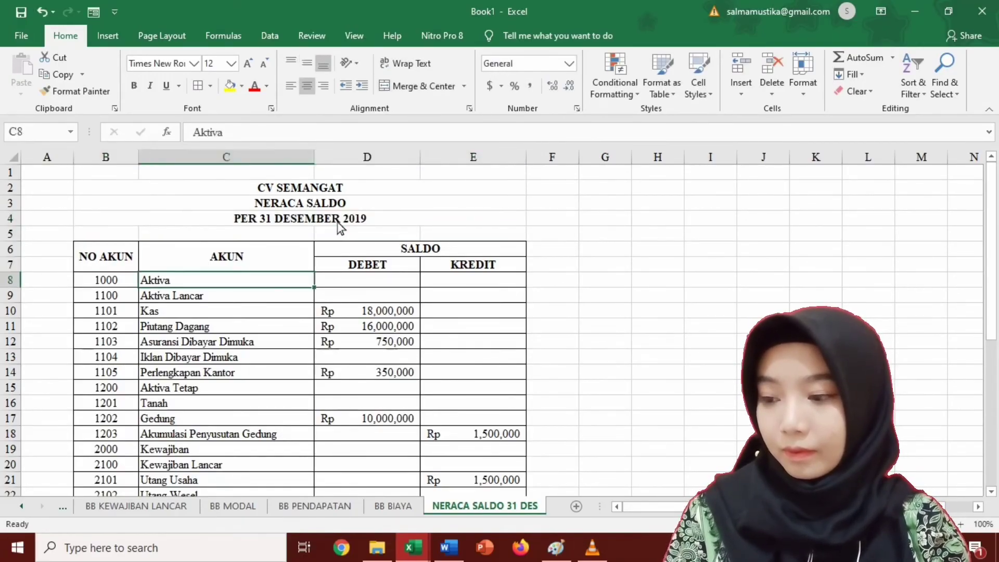
# Clear all debit and credit amounts, totals included (D8:E38), from the NERACA SALDO 31 DES trial balance.
pyautogui.press('Right')
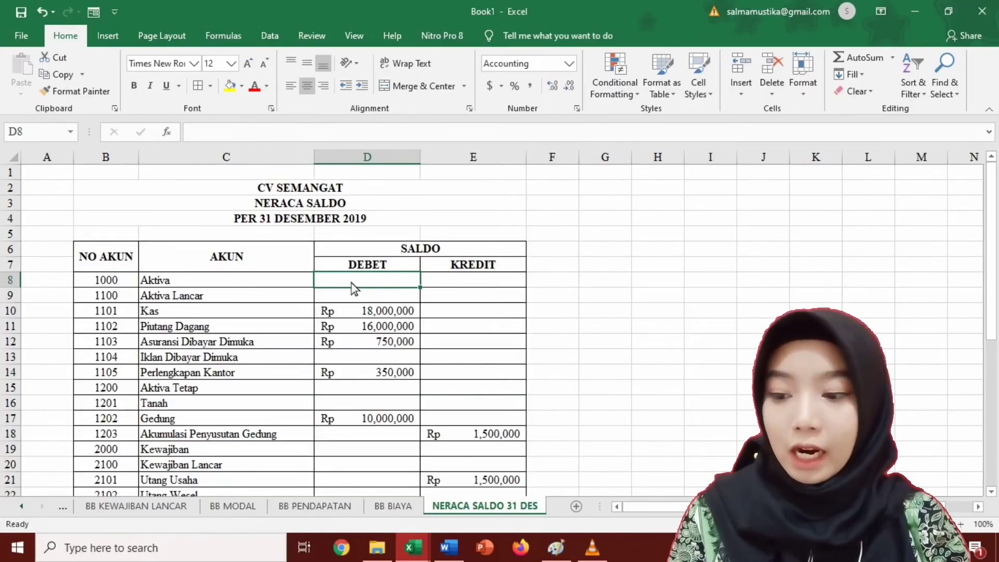
pyautogui.moveTo(351, 283); pyautogui.dragTo(438, 461)
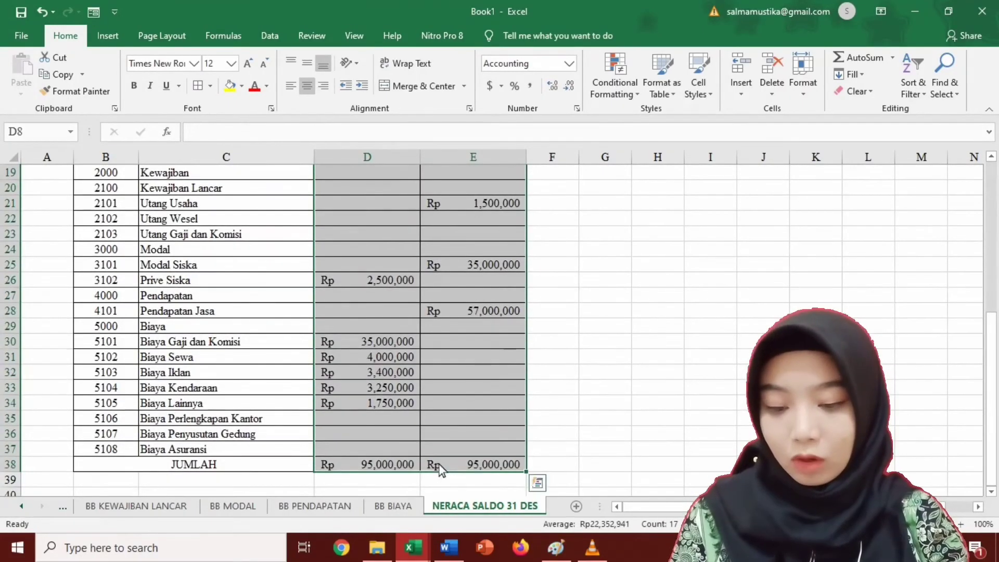
pyautogui.press('Delete')
pyautogui.press('Up')
pyautogui.press('Down')
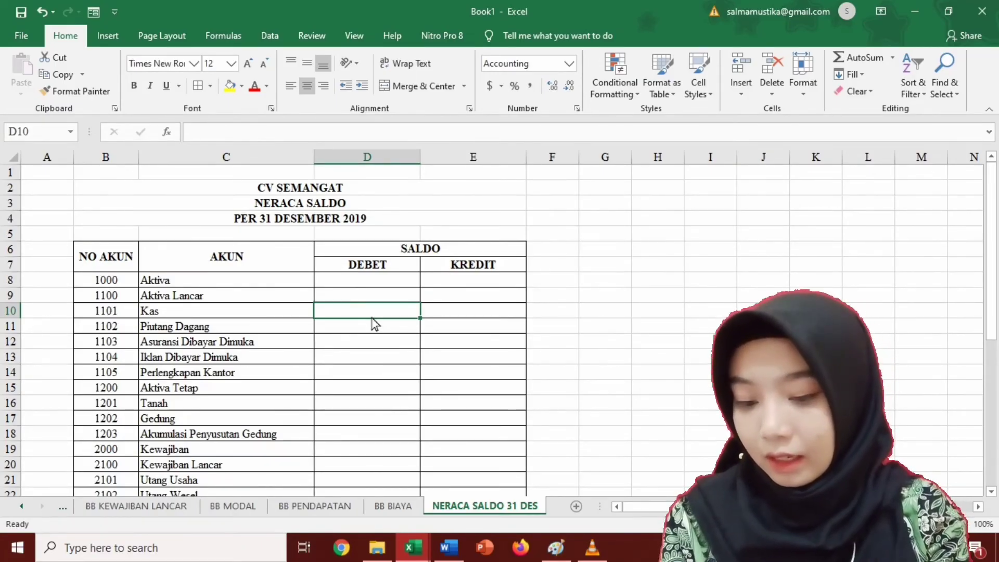
# Compute the Kas debit balance in D10 as NERACA SALDO AWAL D10 minus the Kas credit total in BB AKTIVA LANCAR F14.
pyautogui.write('=')
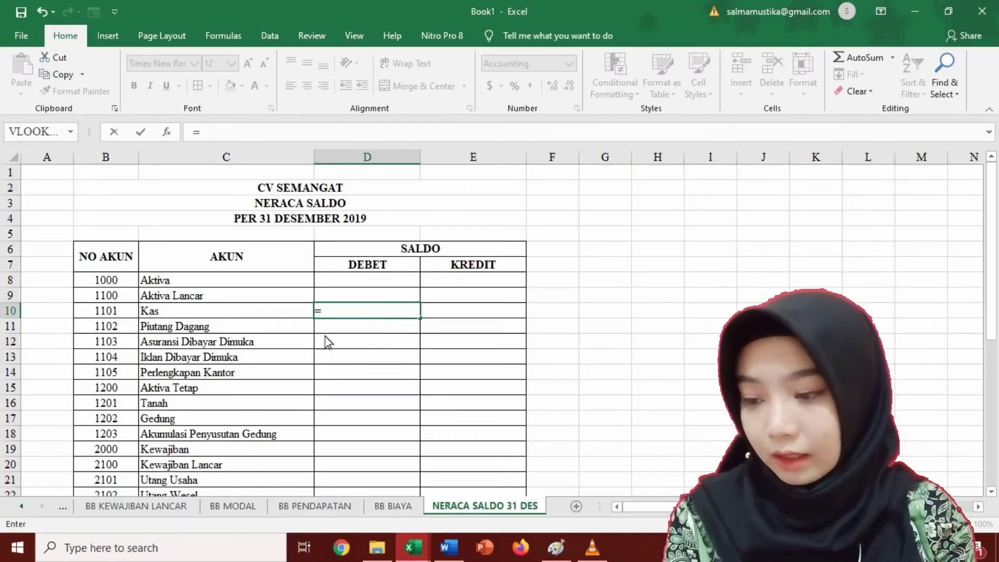
pyautogui.click(27, 507)
pyautogui.click(26, 507)
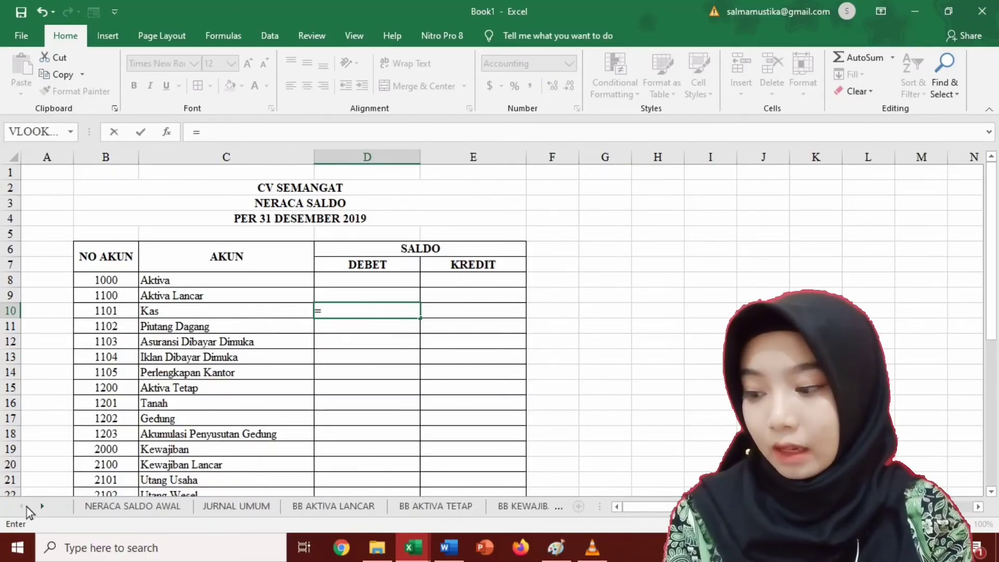
pyautogui.click(103, 507)
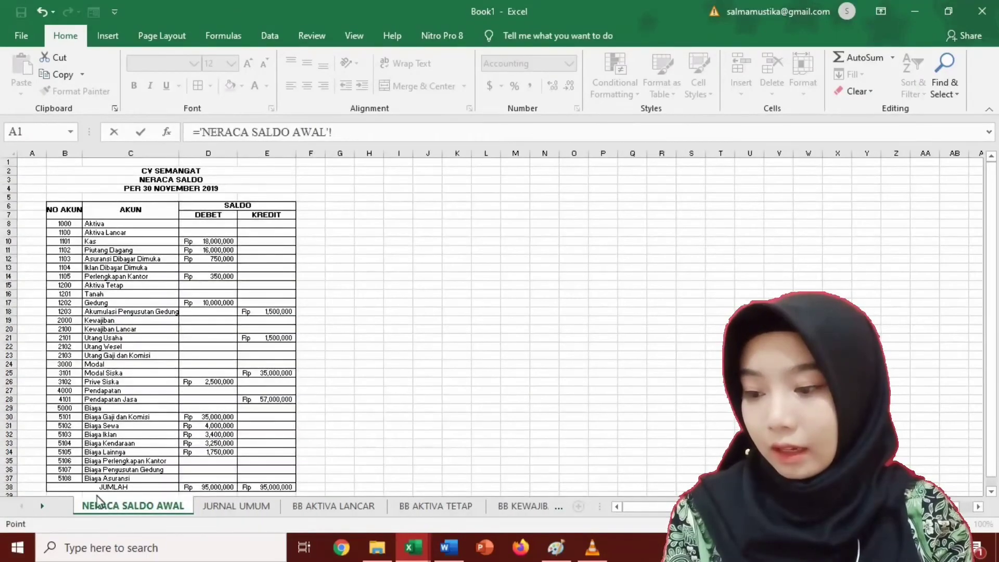
pyautogui.click(193, 242)
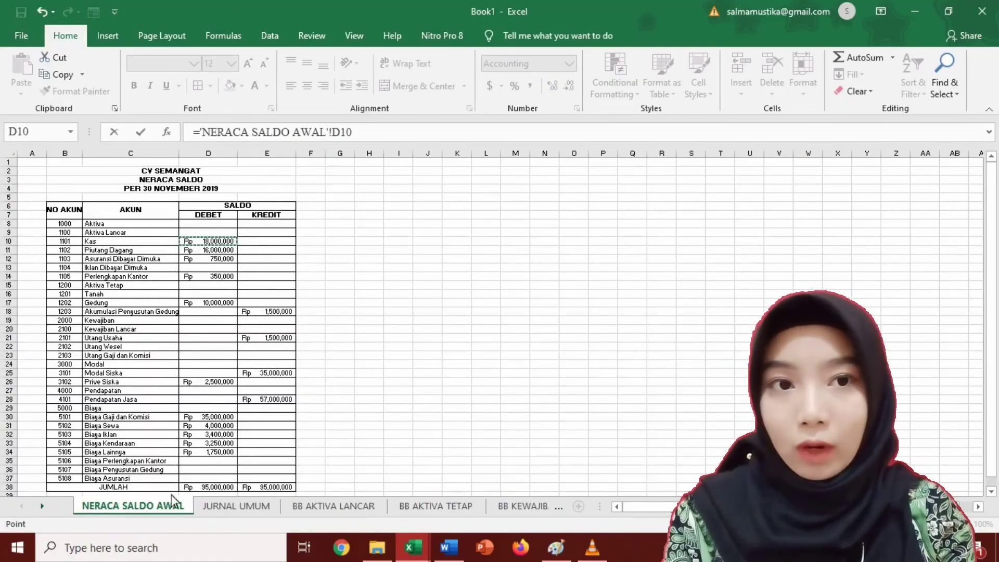
pyautogui.click(372, 136)
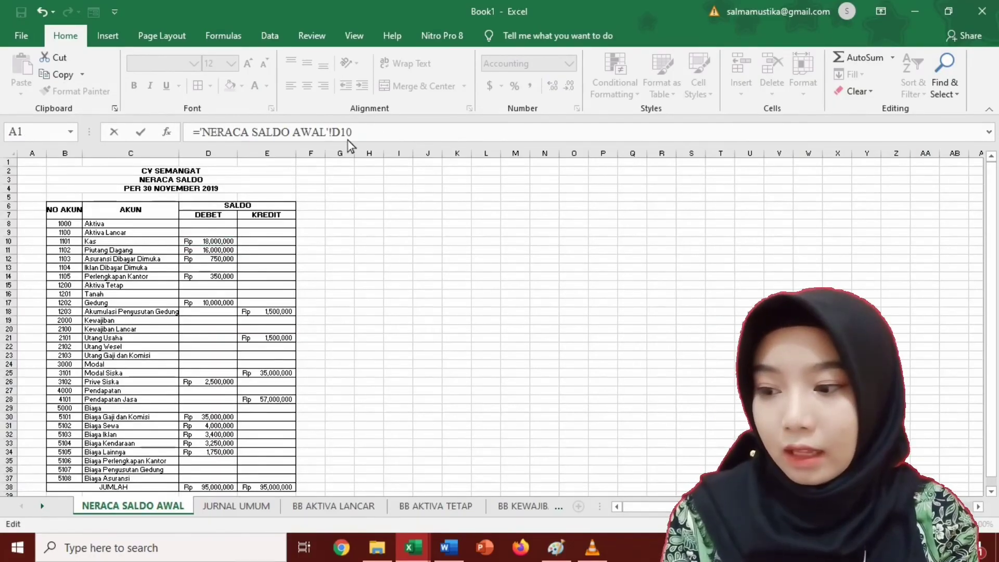
pyautogui.write('-')
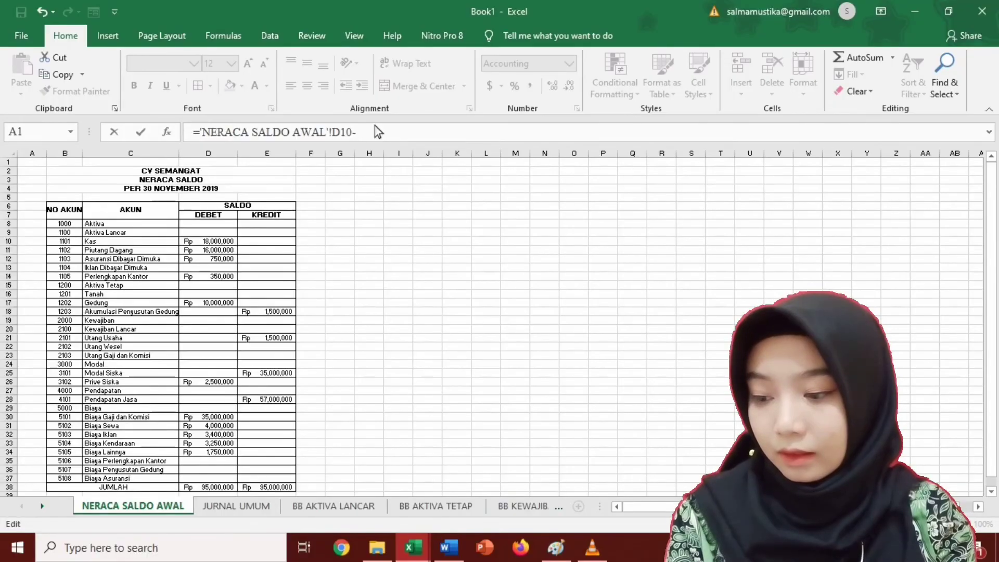
pyautogui.click(340, 507)
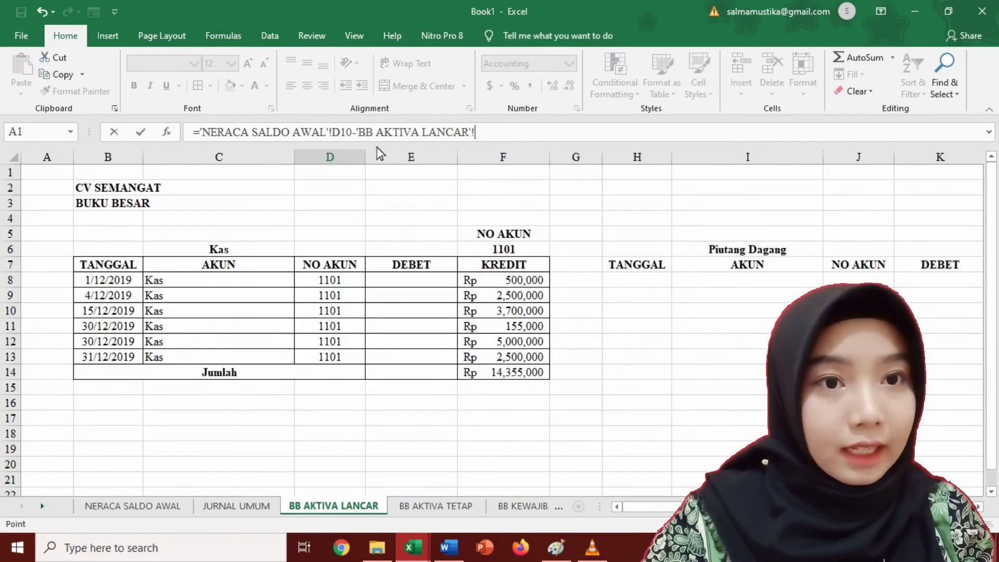
pyautogui.click(509, 374)
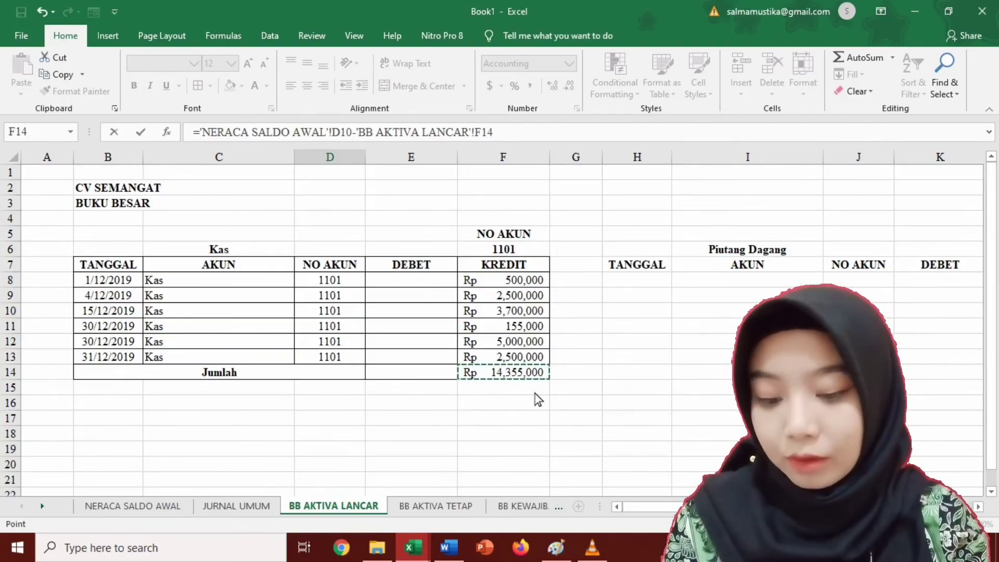
pyautogui.press('Return')
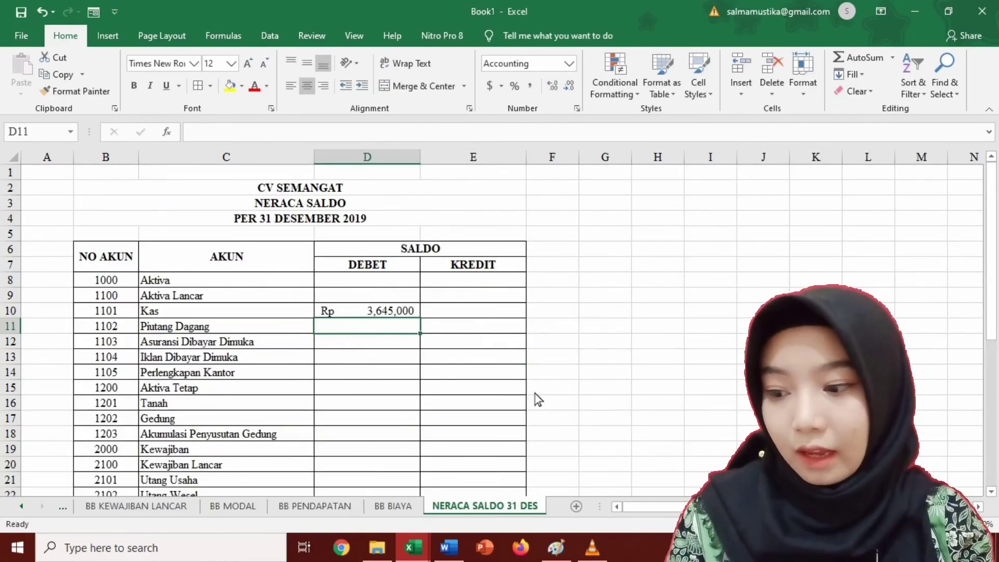